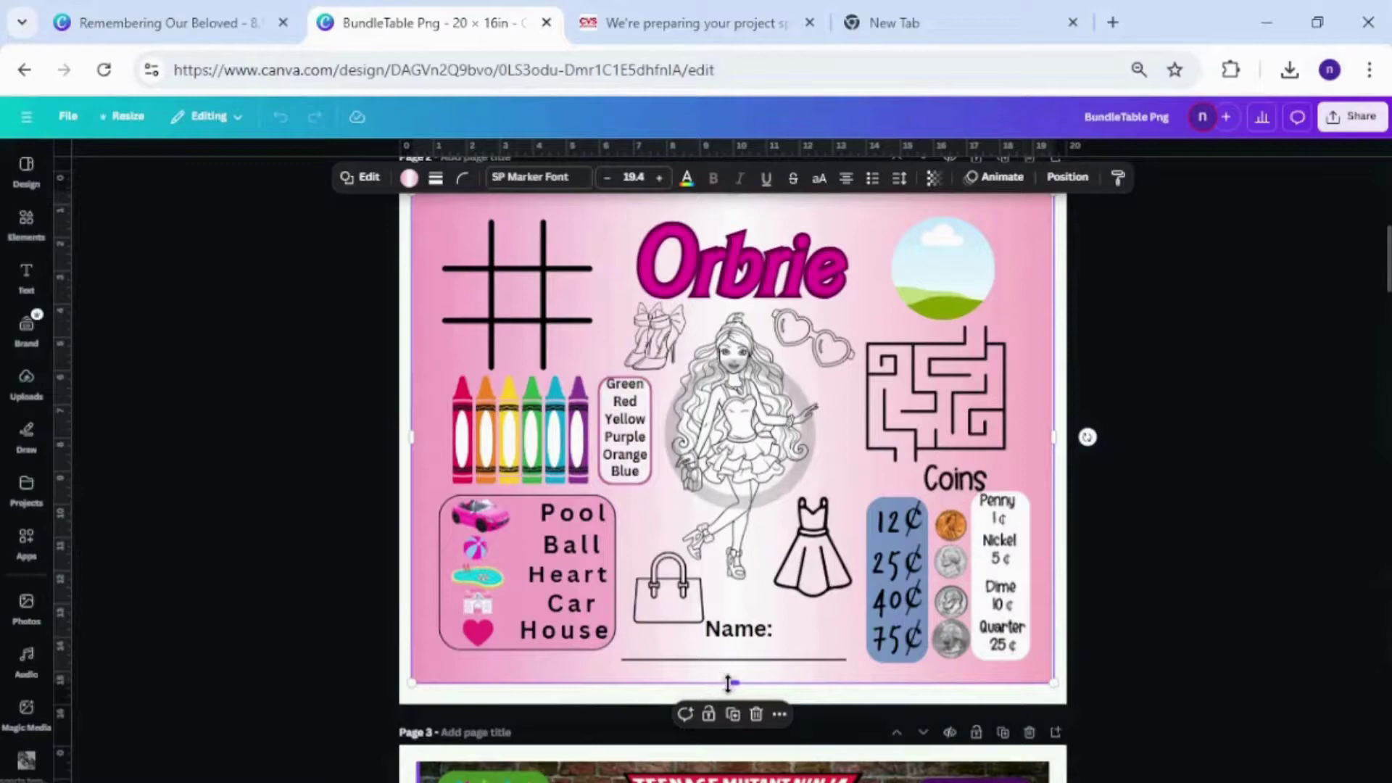
# - Review the learning table designs across the pages down to the My Body charts and back to the Roblox page
pyautogui.click(1278, 530)
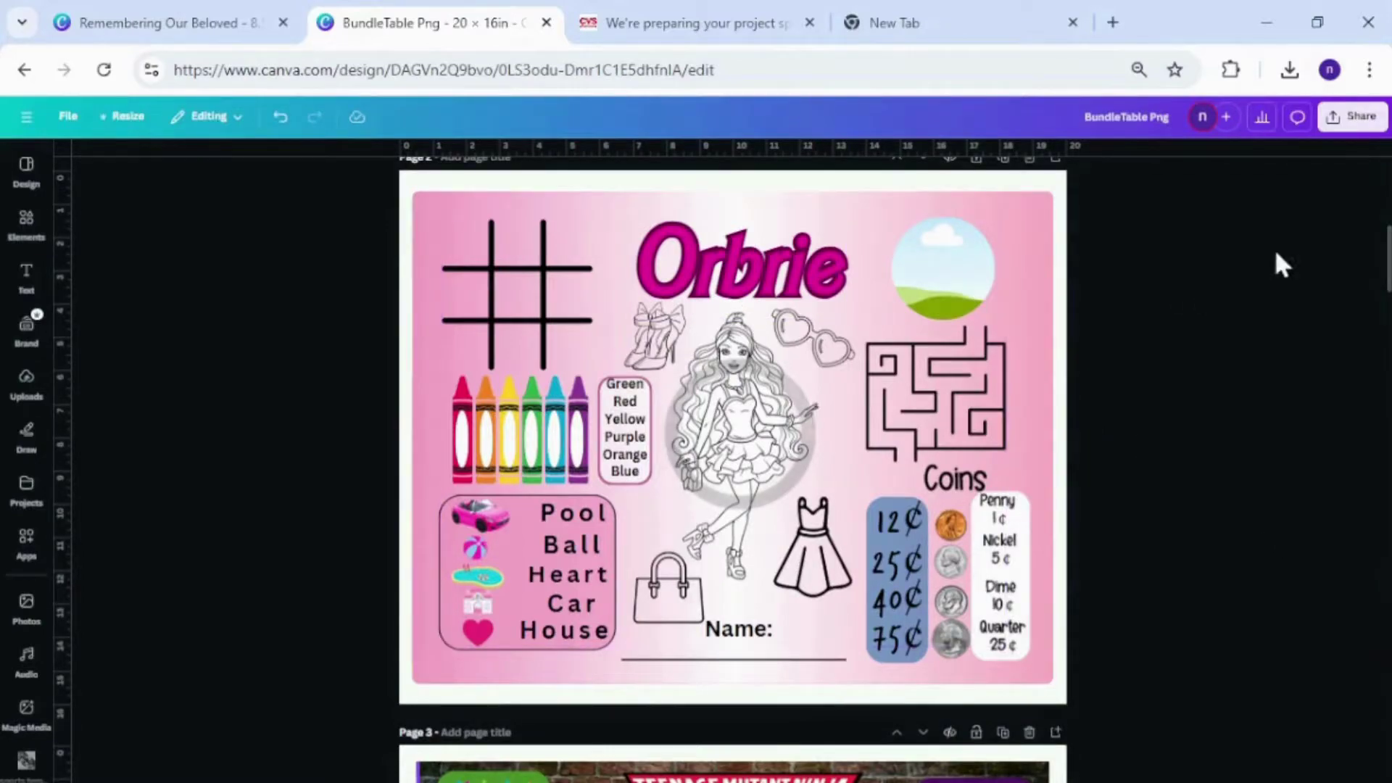
pyautogui.moveTo(1387, 261); pyautogui.dragTo(1387, 652)
pyautogui.scroll(-4, 739, 410)
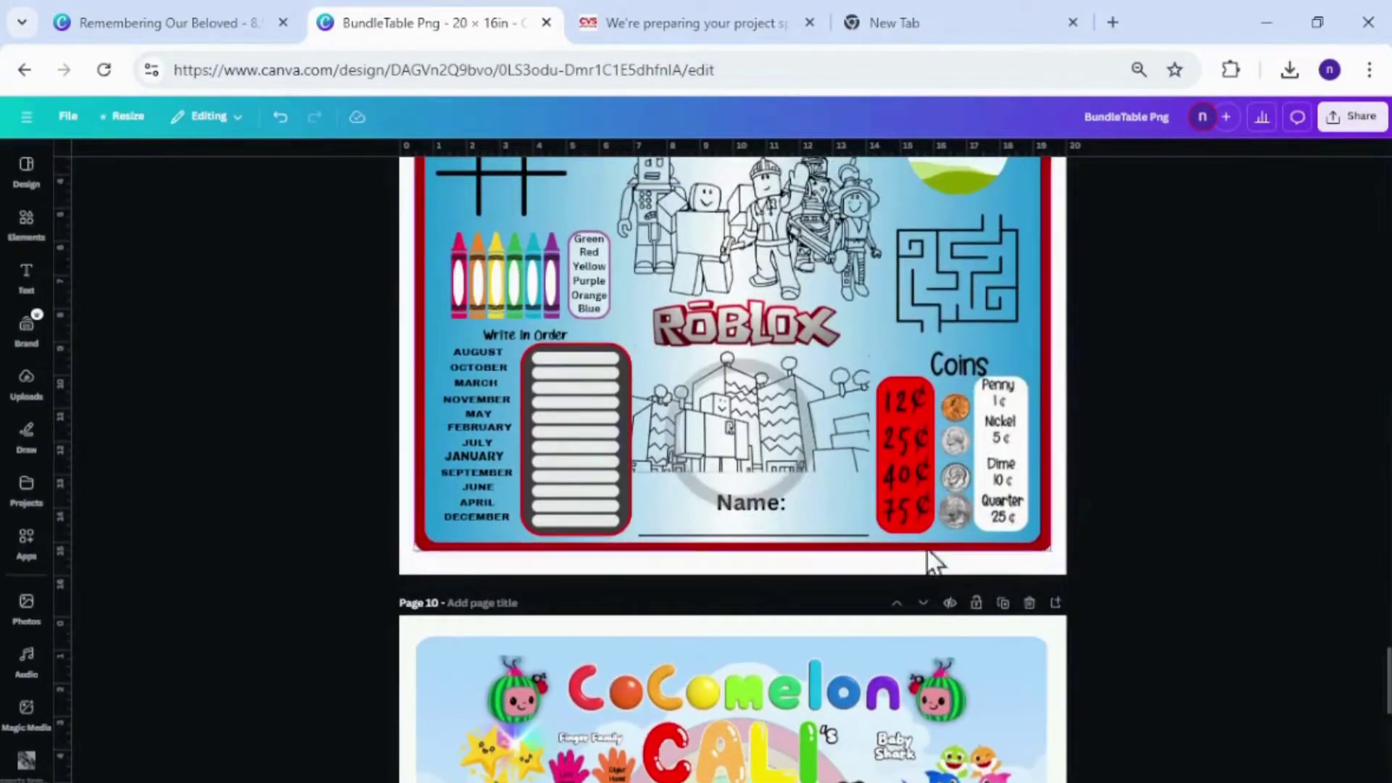
pyautogui.moveTo(1387, 673); pyautogui.dragTo(1387, 725)
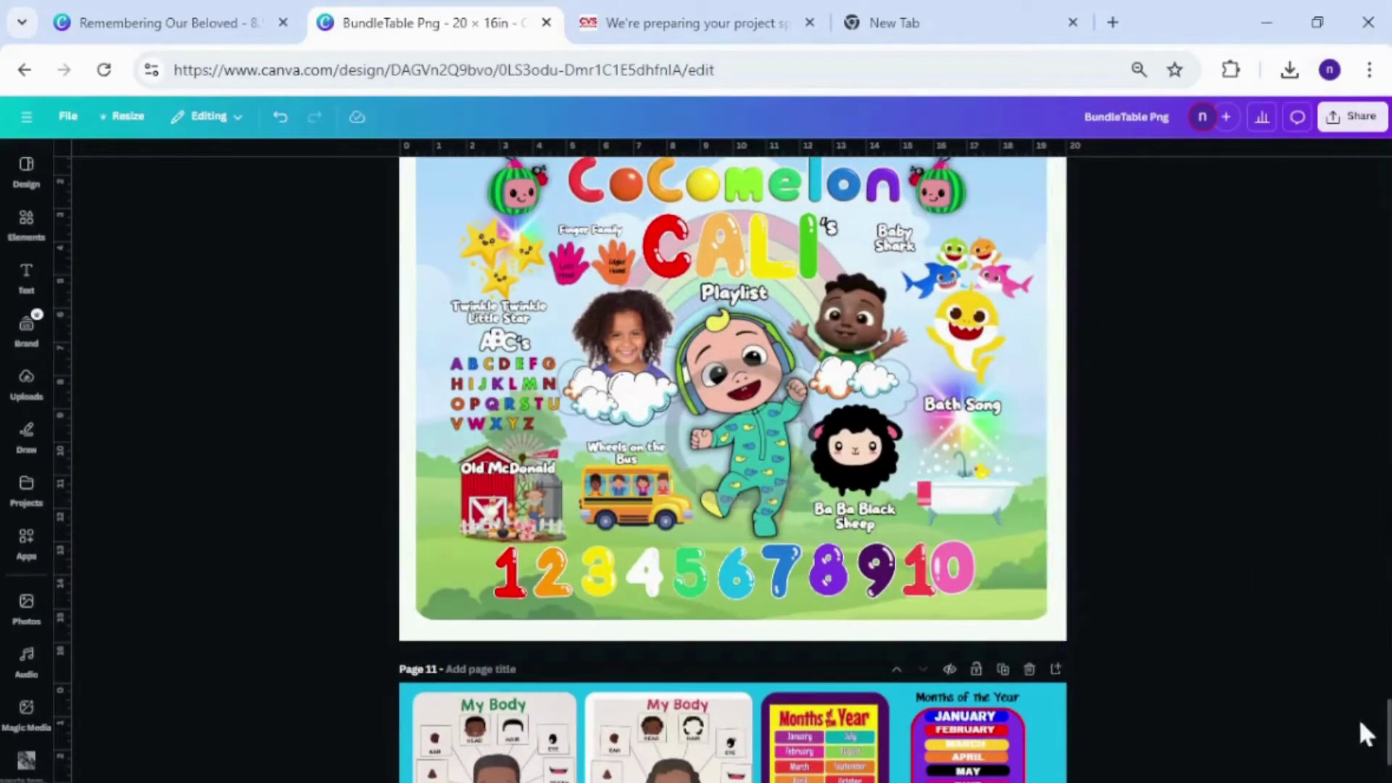
pyautogui.moveTo(1389, 734); pyautogui.dragTo(1389, 758)
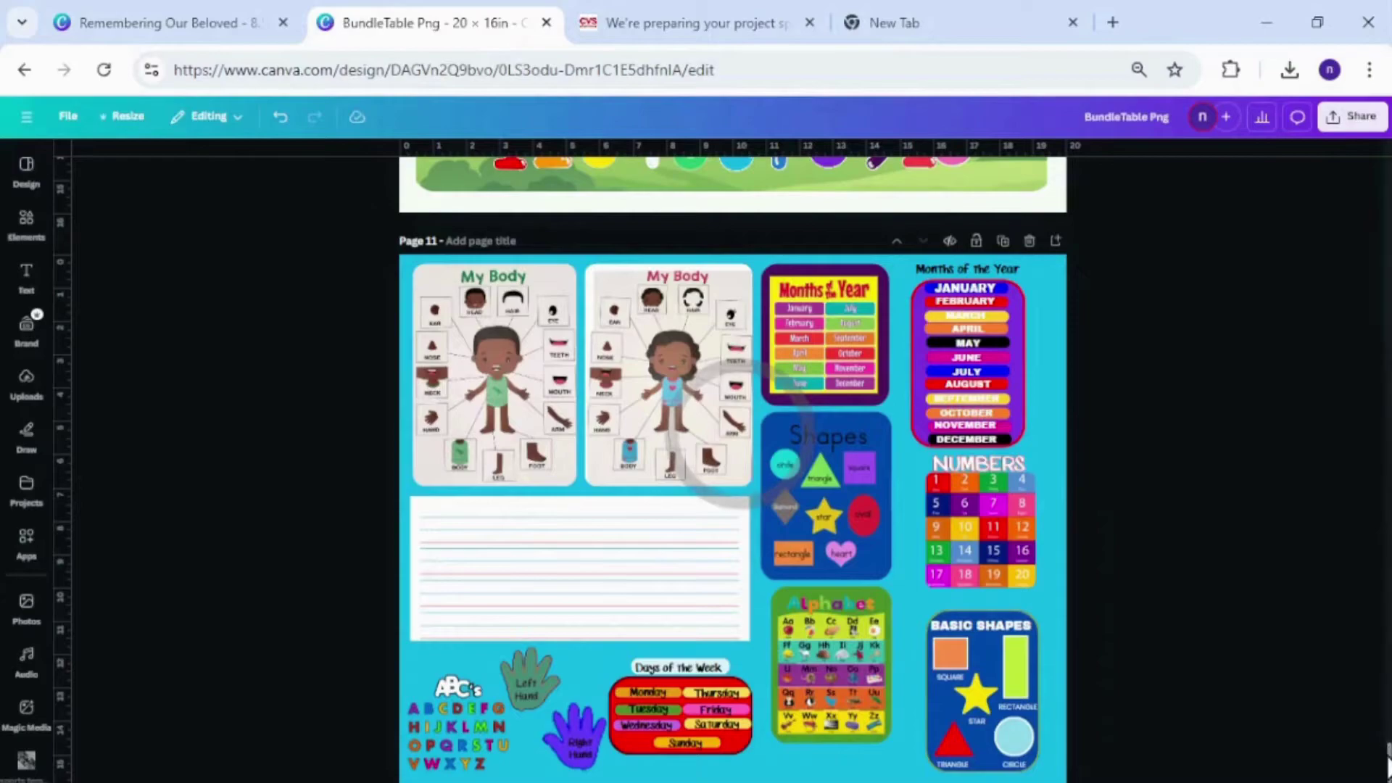
pyautogui.moveTo(1386, 733); pyautogui.dragTo(1356, 652)
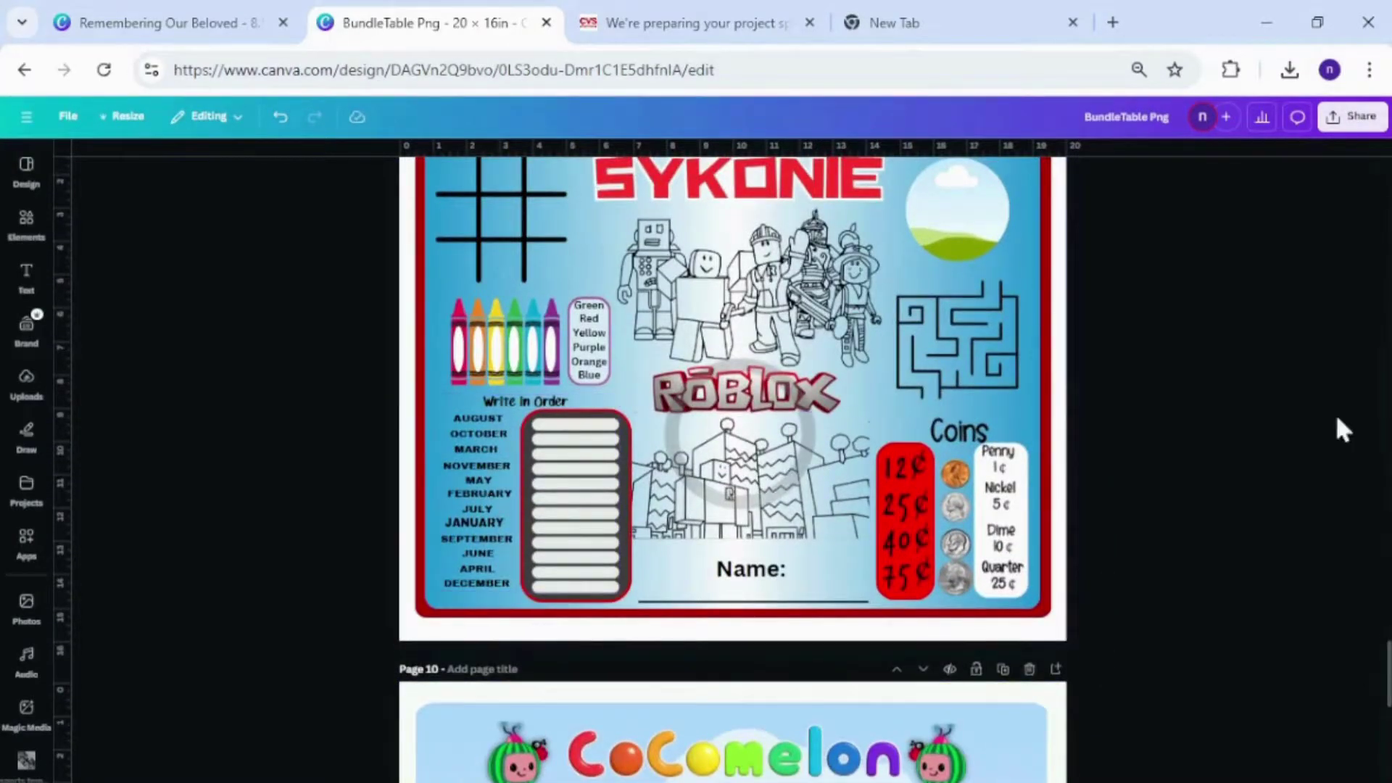
pyautogui.moveTo(1385, 649)
pyautogui.mouseDown()
pyautogui.moveTo(1385, 616)
pyautogui.moveTo(1387, 656)
pyautogui.mouseUp()
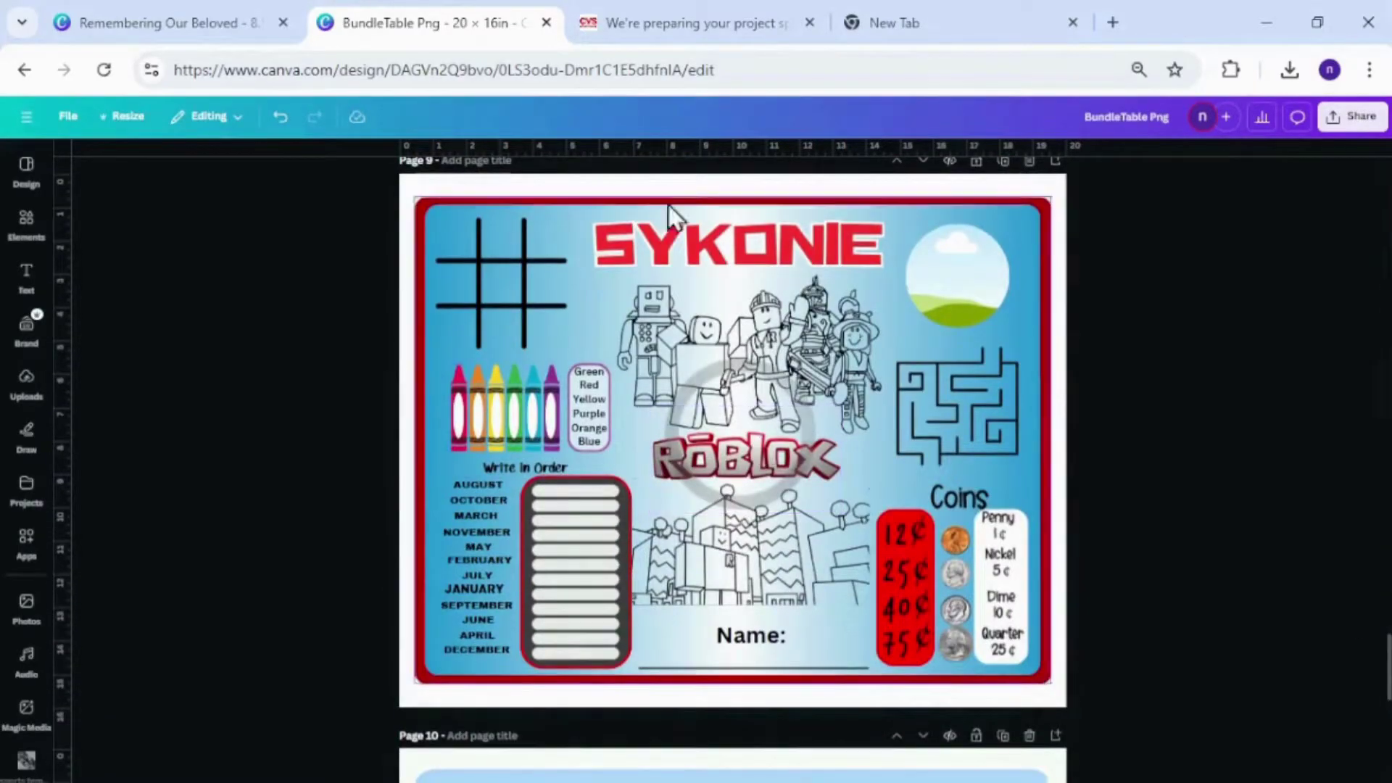
pyautogui.scroll(1, 1124, 485)
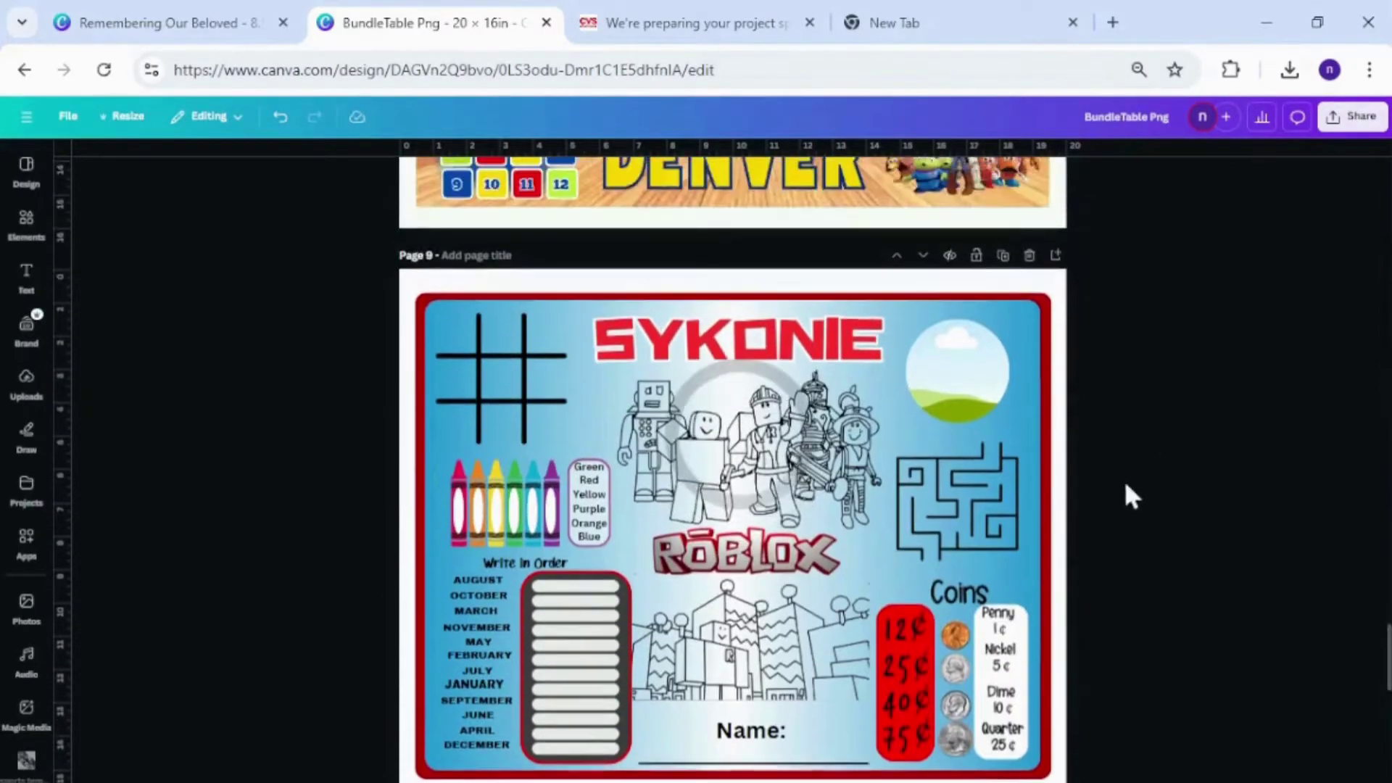
# - Change both outer gradient colours of the Roblox page's background to #B0467F, sampled from the page
pyautogui.click(1028, 334)
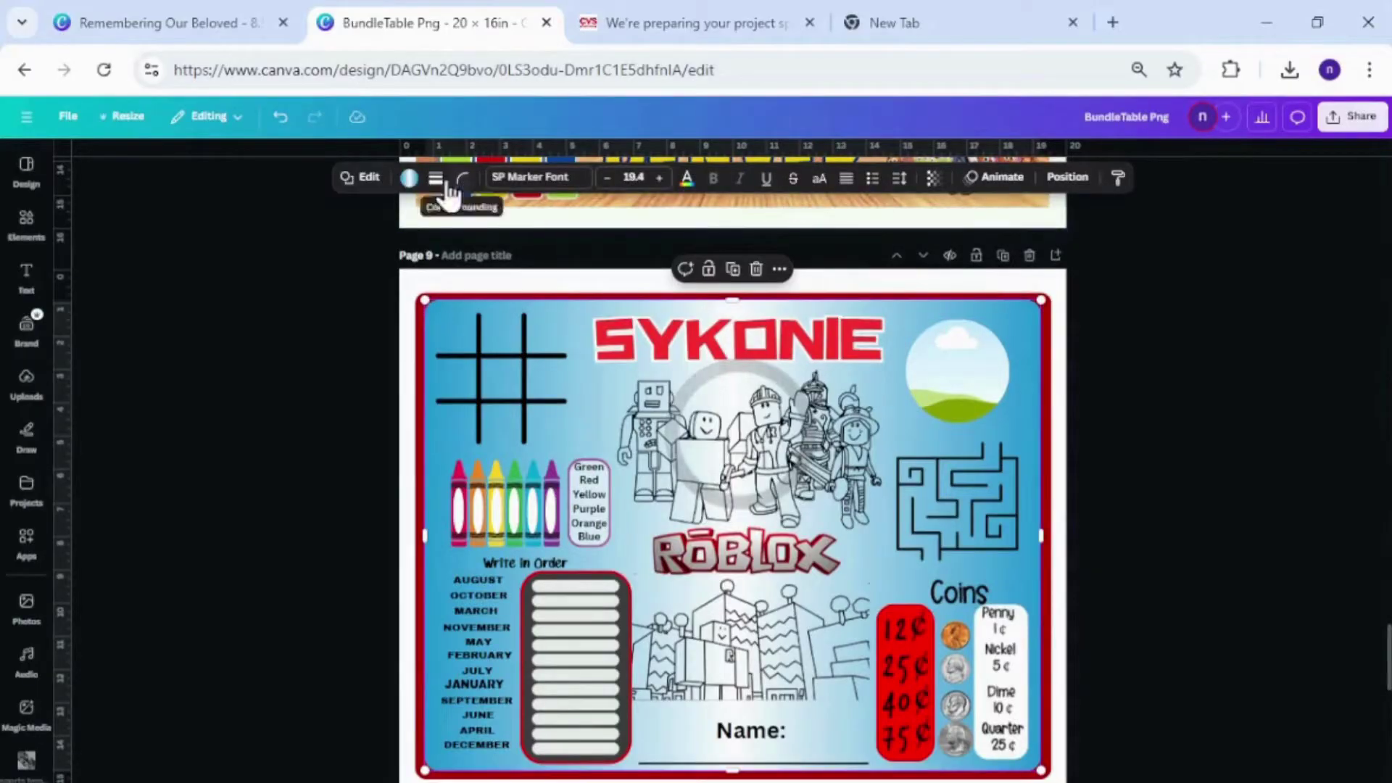
pyautogui.click(412, 181)
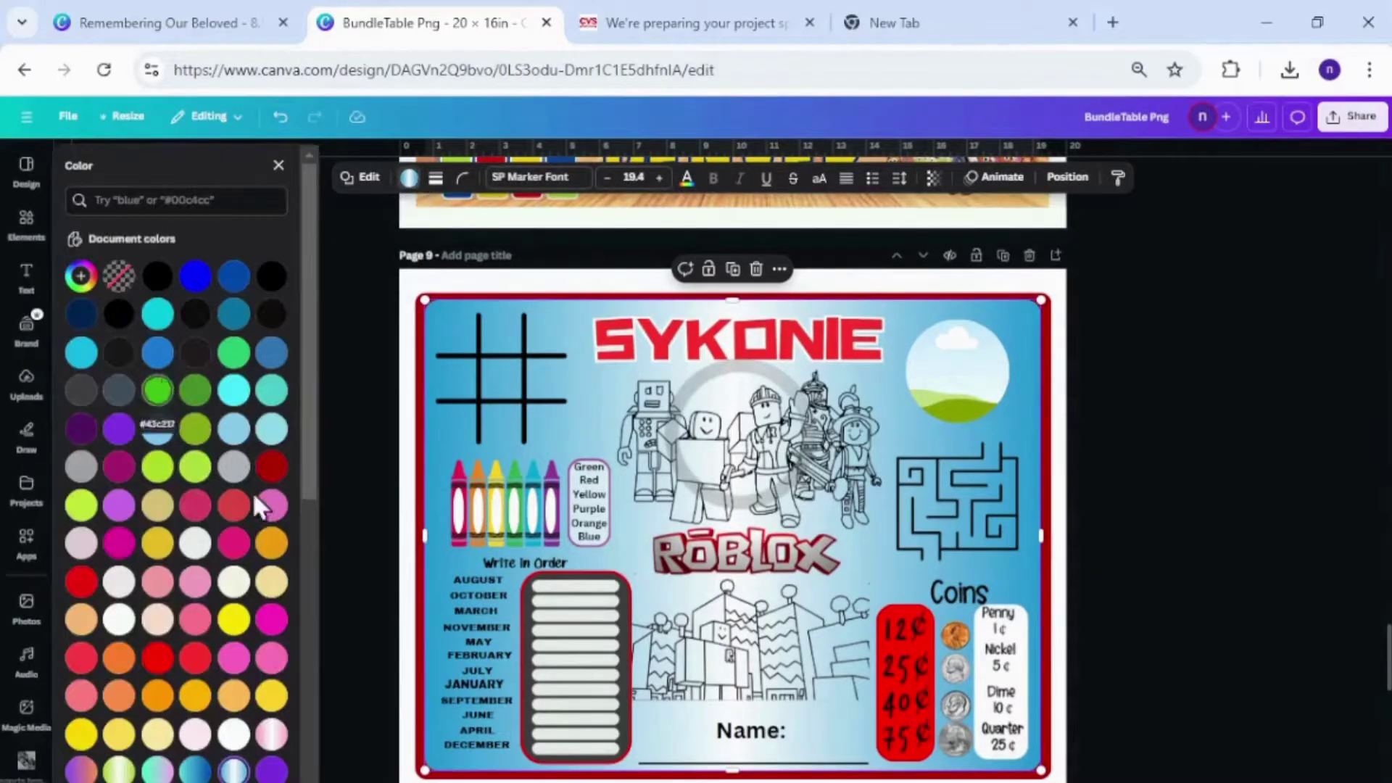
pyautogui.click(234, 770)
pyautogui.click(93, 390)
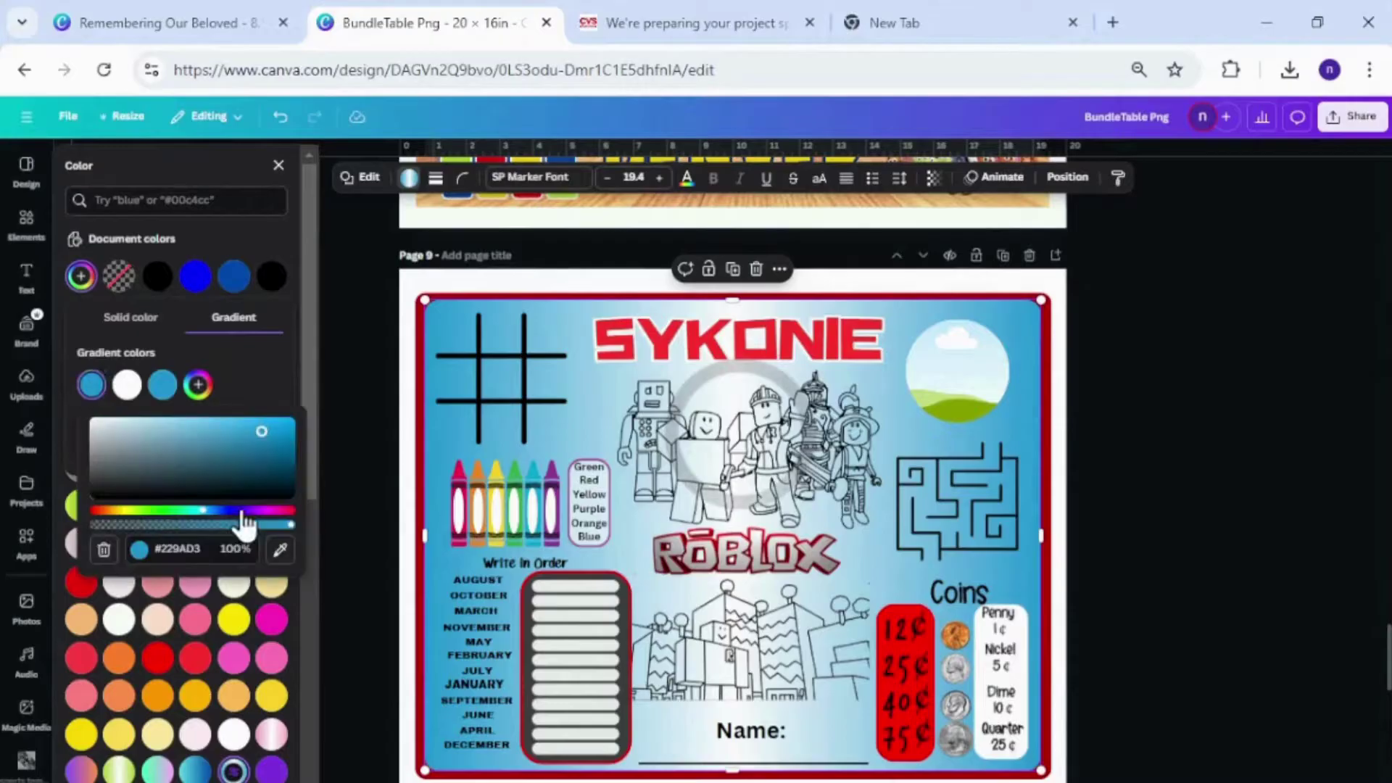
pyautogui.click(280, 549)
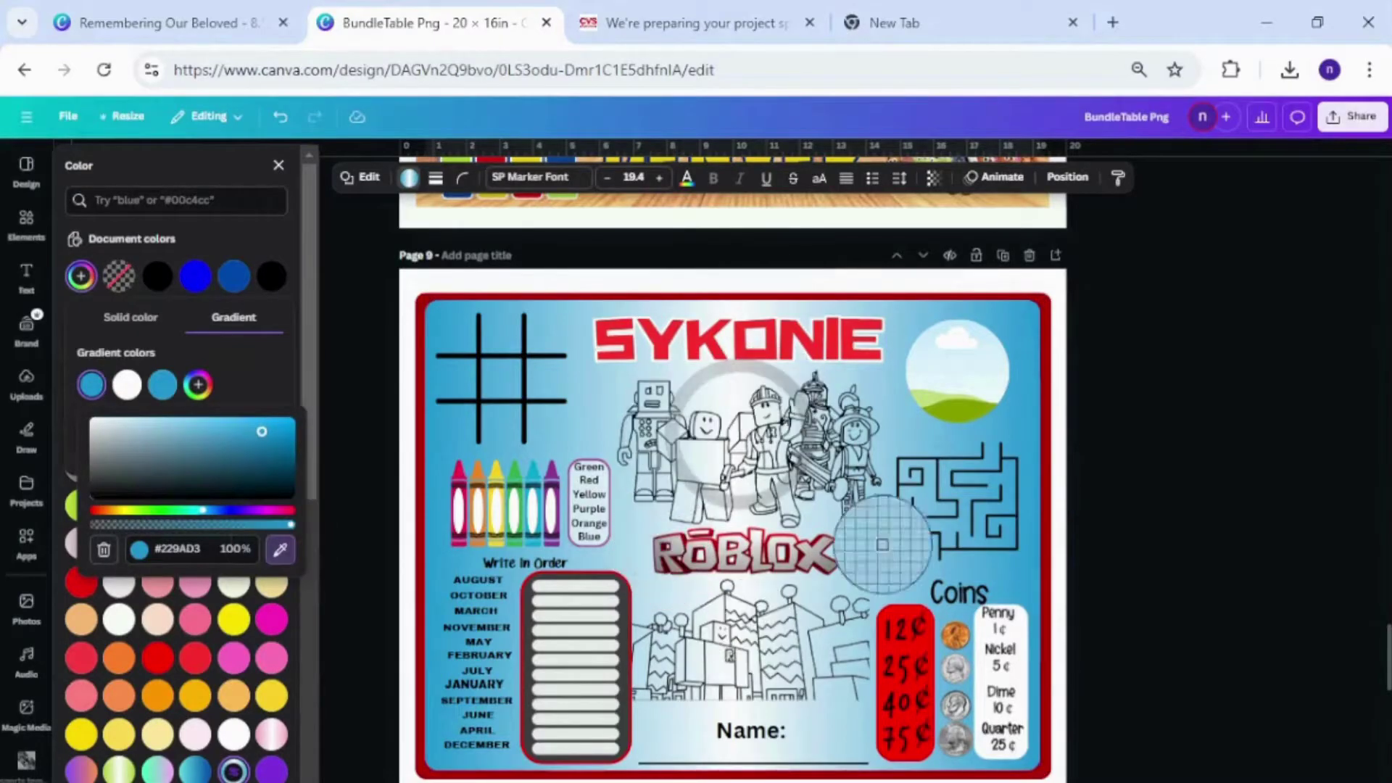
pyautogui.click(454, 480)
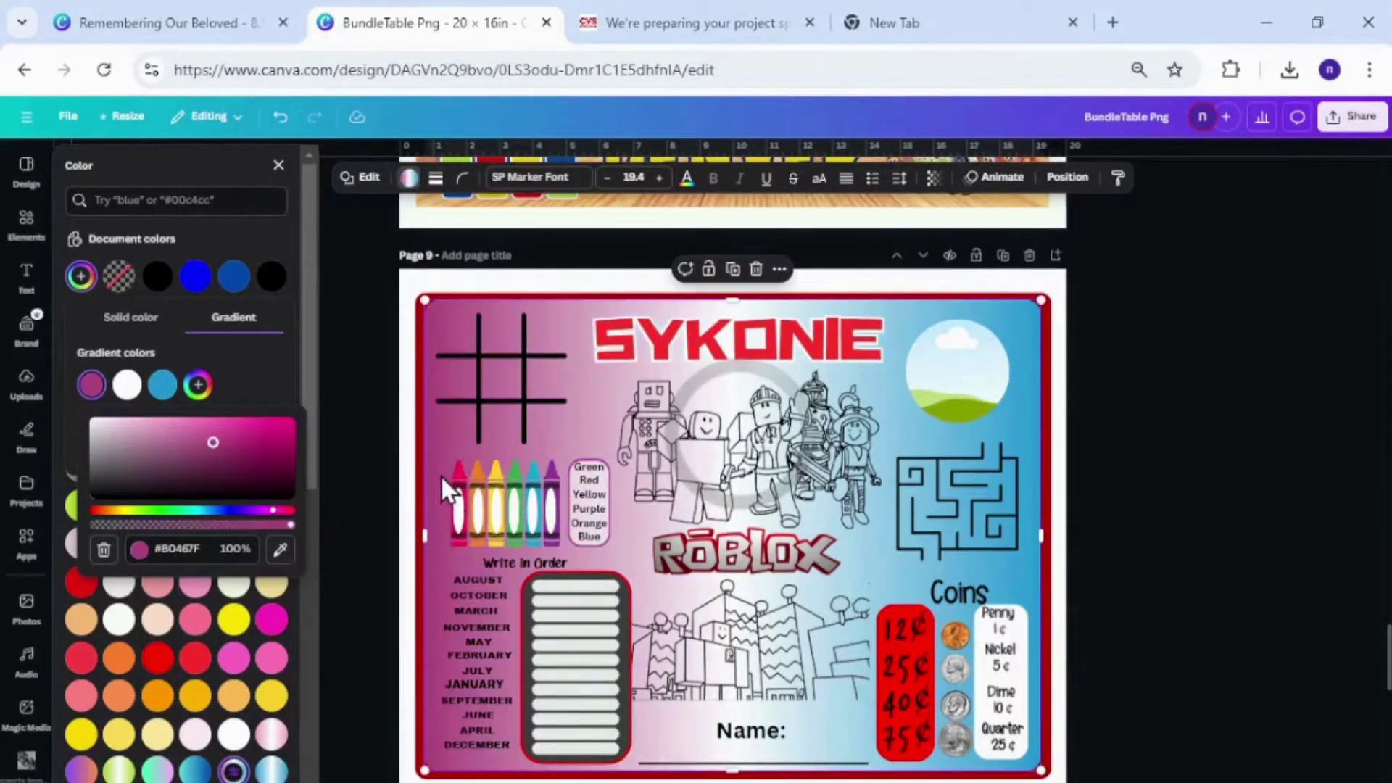
pyautogui.click(162, 385)
pyautogui.click(351, 551)
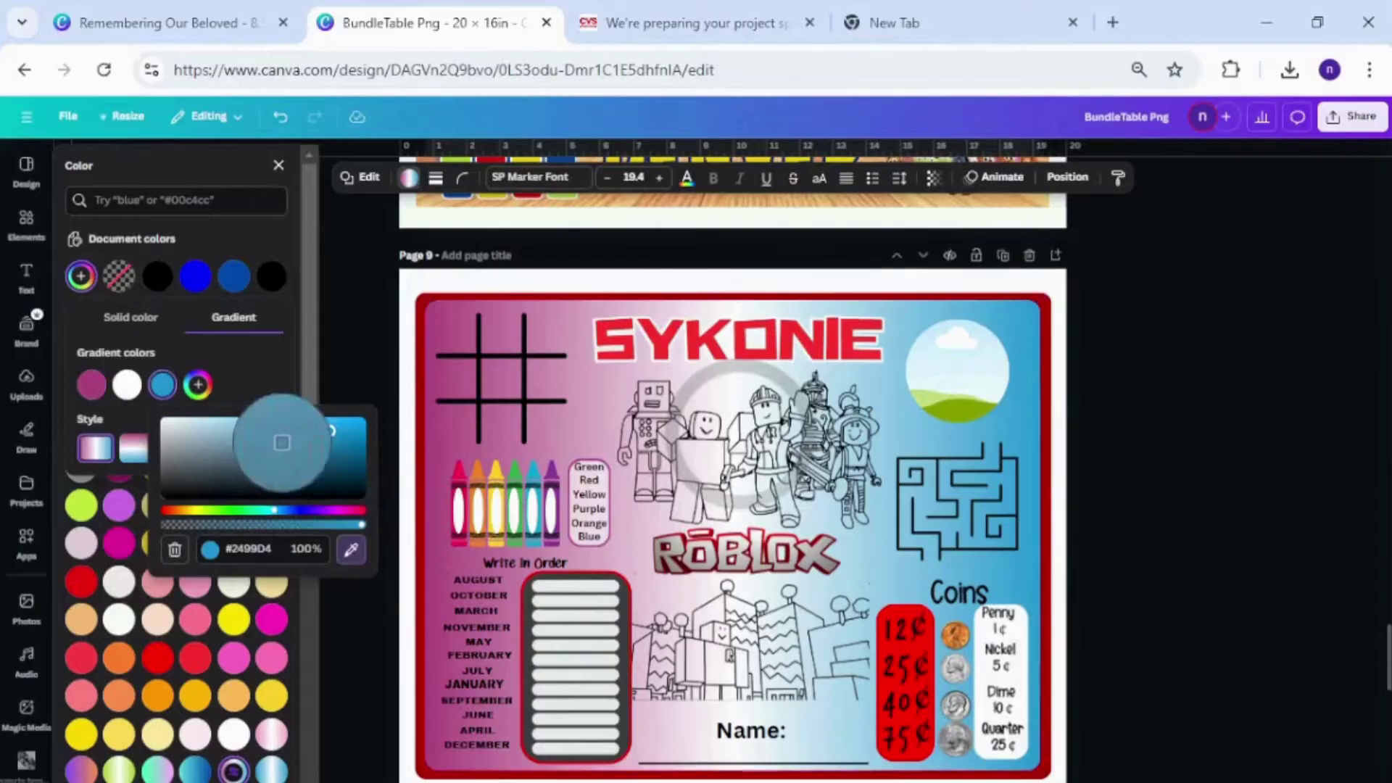
pyautogui.click(92, 386)
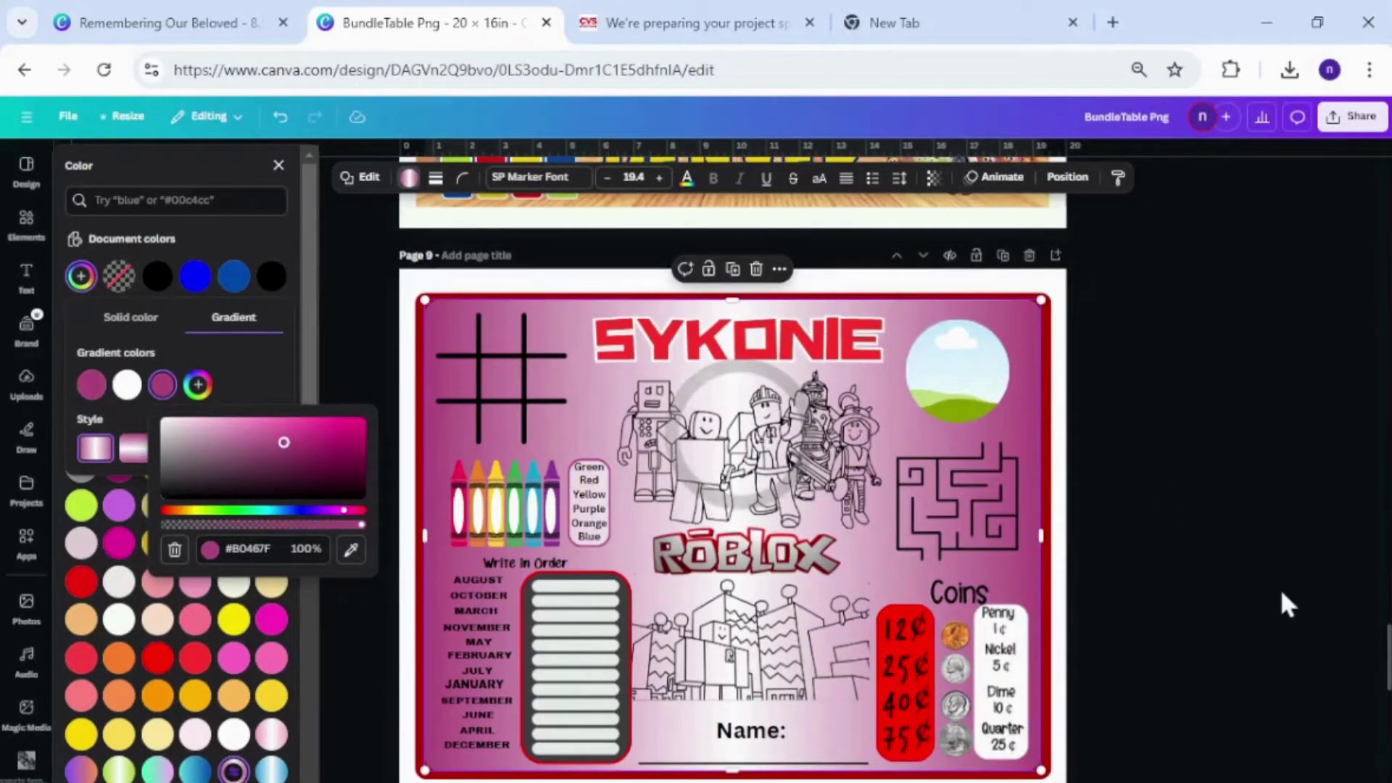
# - Undo the gradient colour changes on the Roblox page's background
pyautogui.click(803, 347)
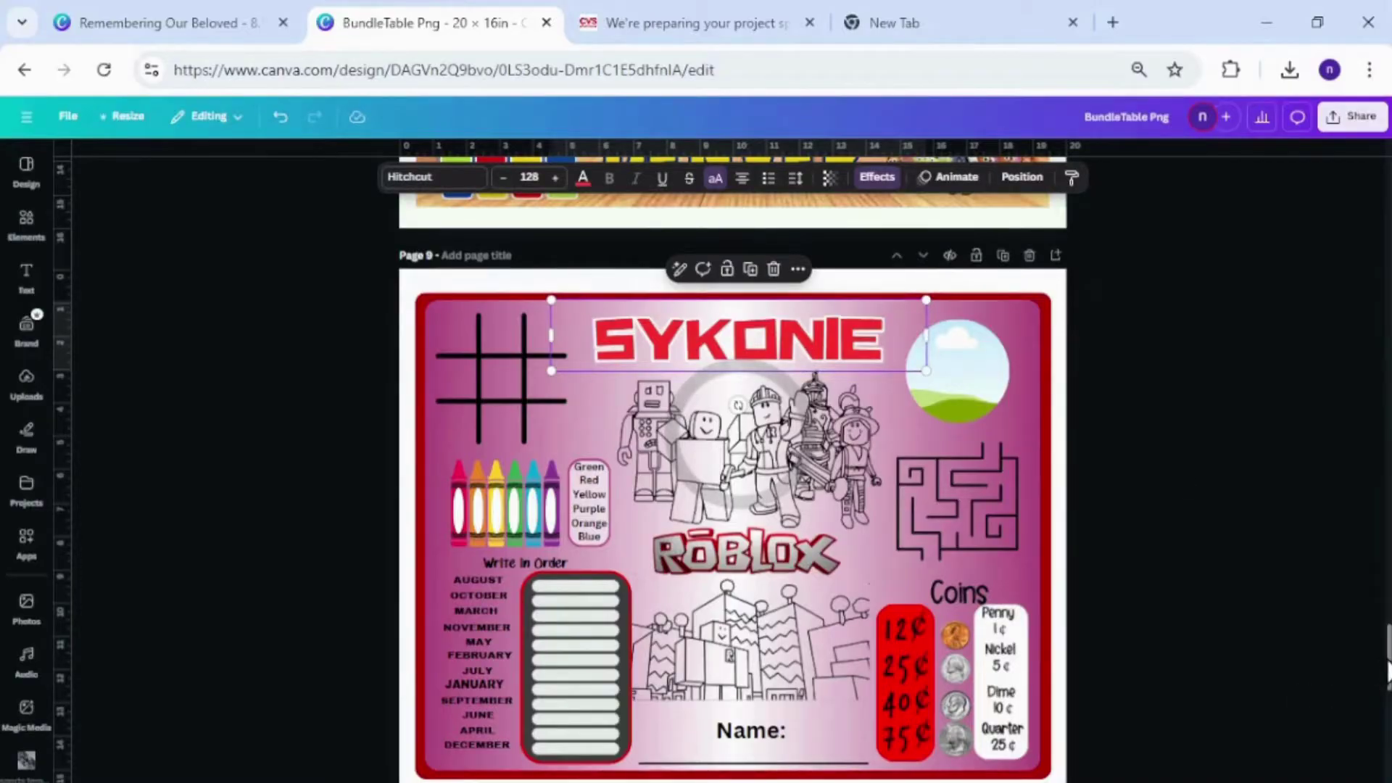
pyautogui.moveTo(1382, 662); pyautogui.dragTo(1380, 631)
pyautogui.click(280, 117)
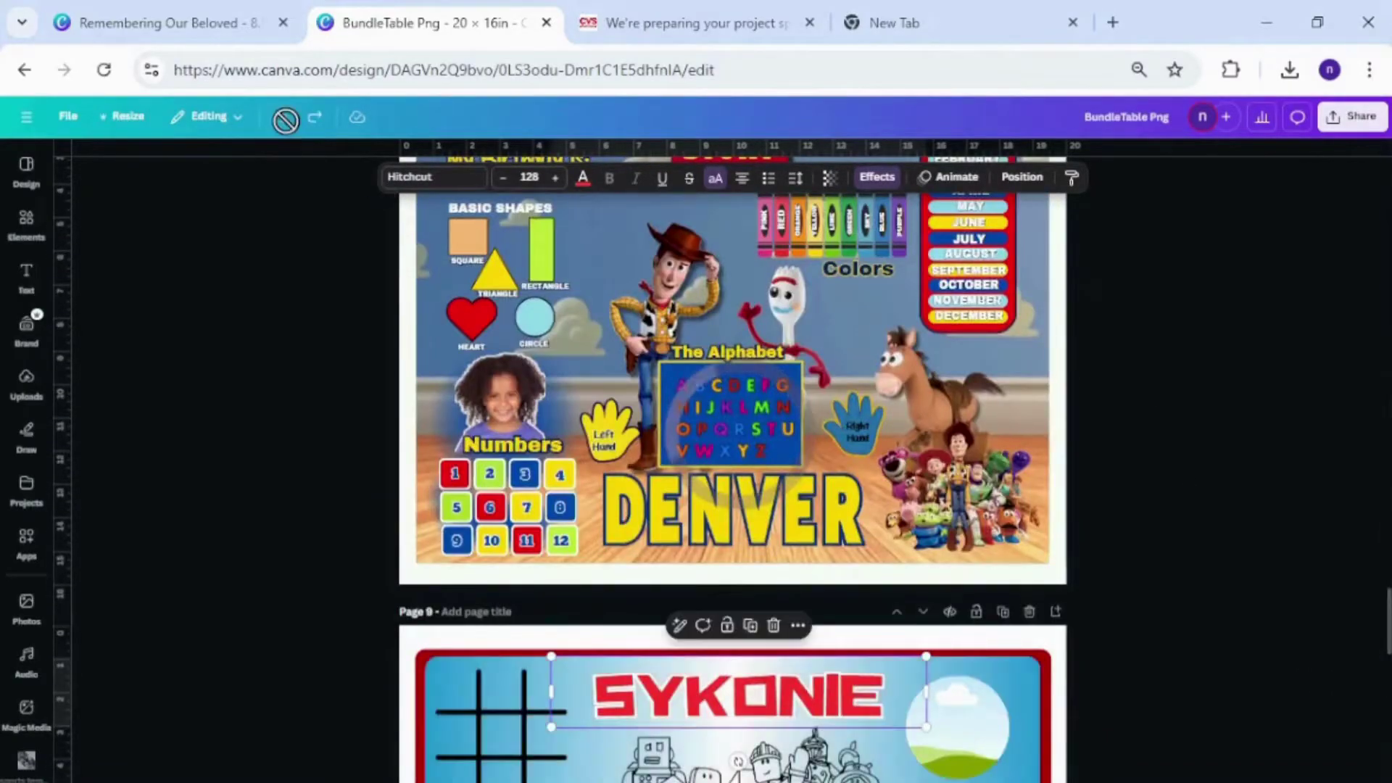
# - Inspect the name title on the pink Barbie page and search the elements for "barbie font" graphics
pyautogui.moveTo(1387, 656); pyautogui.dragTo(1237, 202)
pyautogui.click(774, 388)
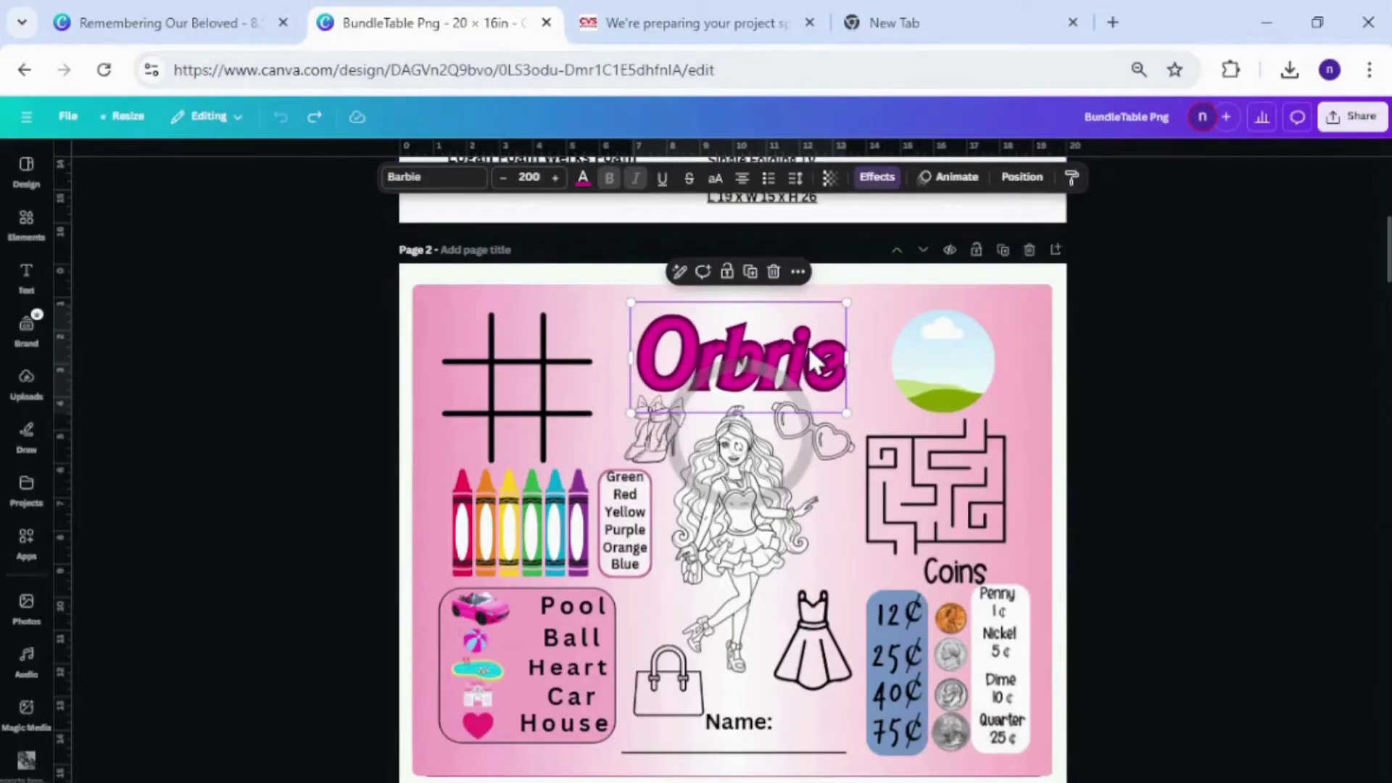
pyautogui.moveTo(1387, 232)
pyautogui.mouseDown()
pyautogui.moveTo(1386, 279)
pyautogui.moveTo(1383, 230)
pyautogui.mouseUp()
pyautogui.click(26, 222)
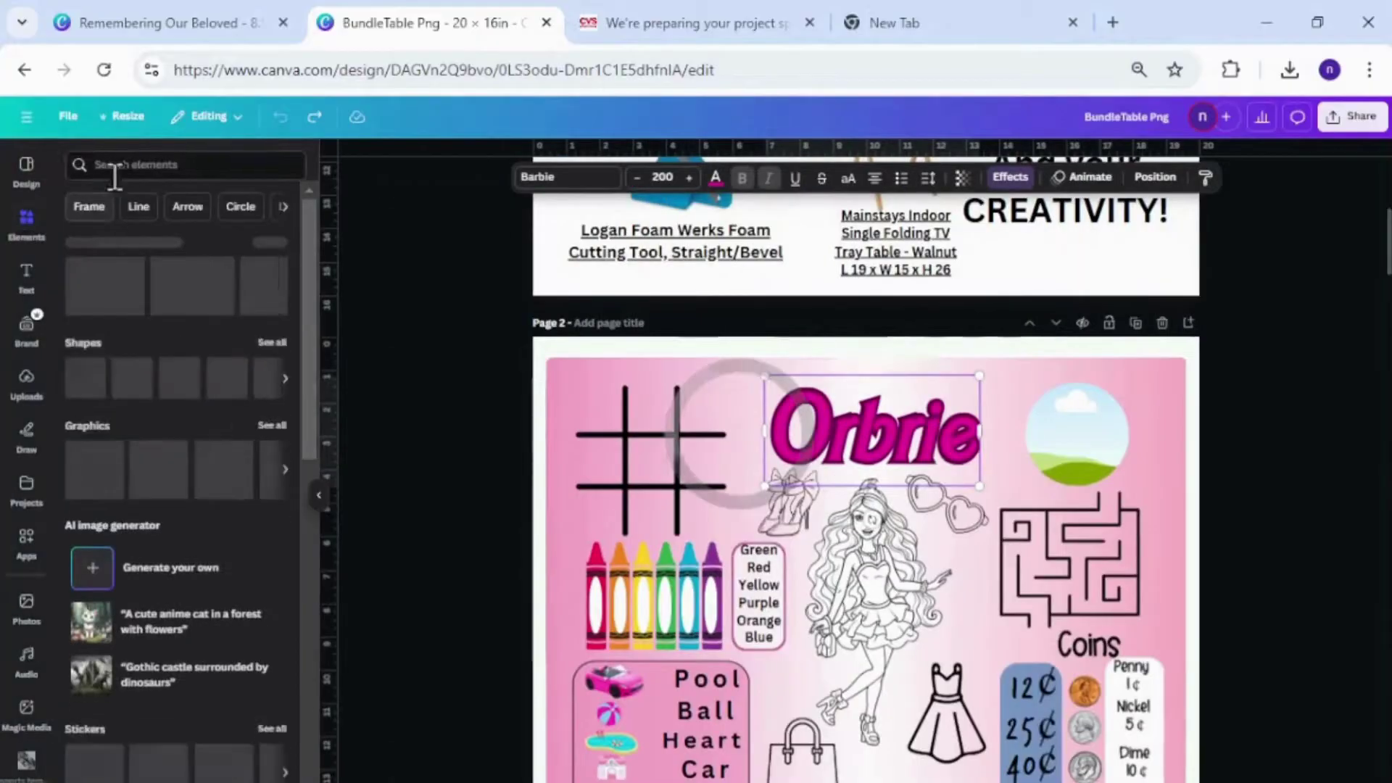
pyautogui.click(116, 168)
pyautogui.write('barbie')
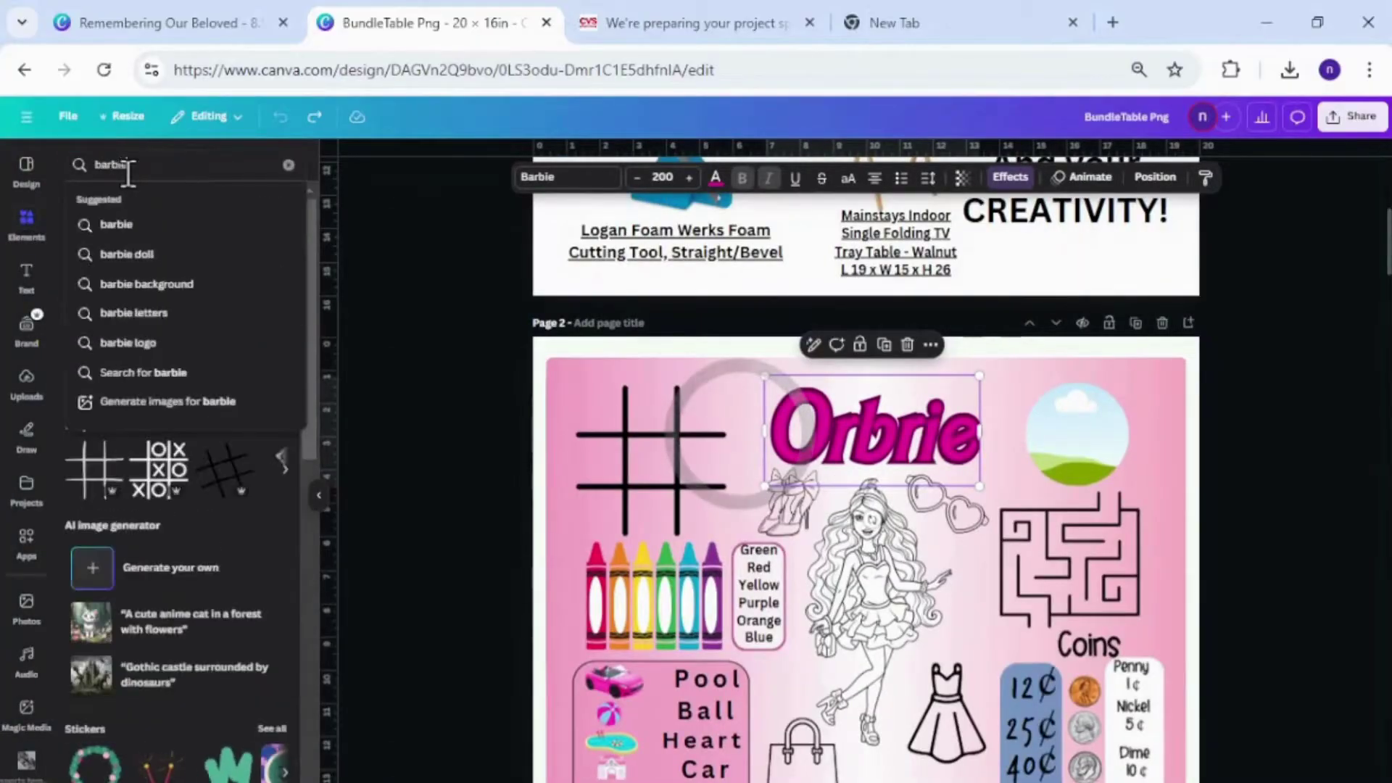
pyautogui.write(' font')
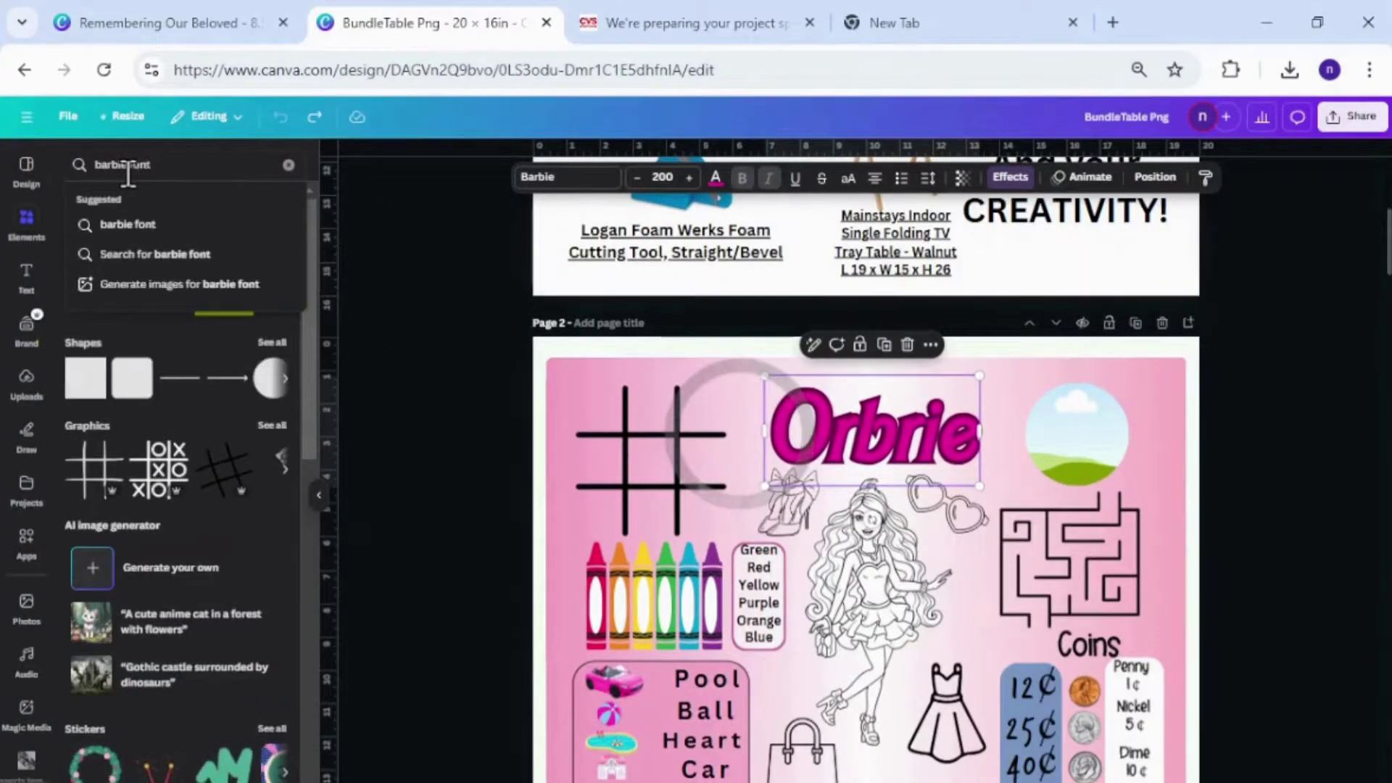
pyautogui.press('Return')
pyautogui.click(276, 380)
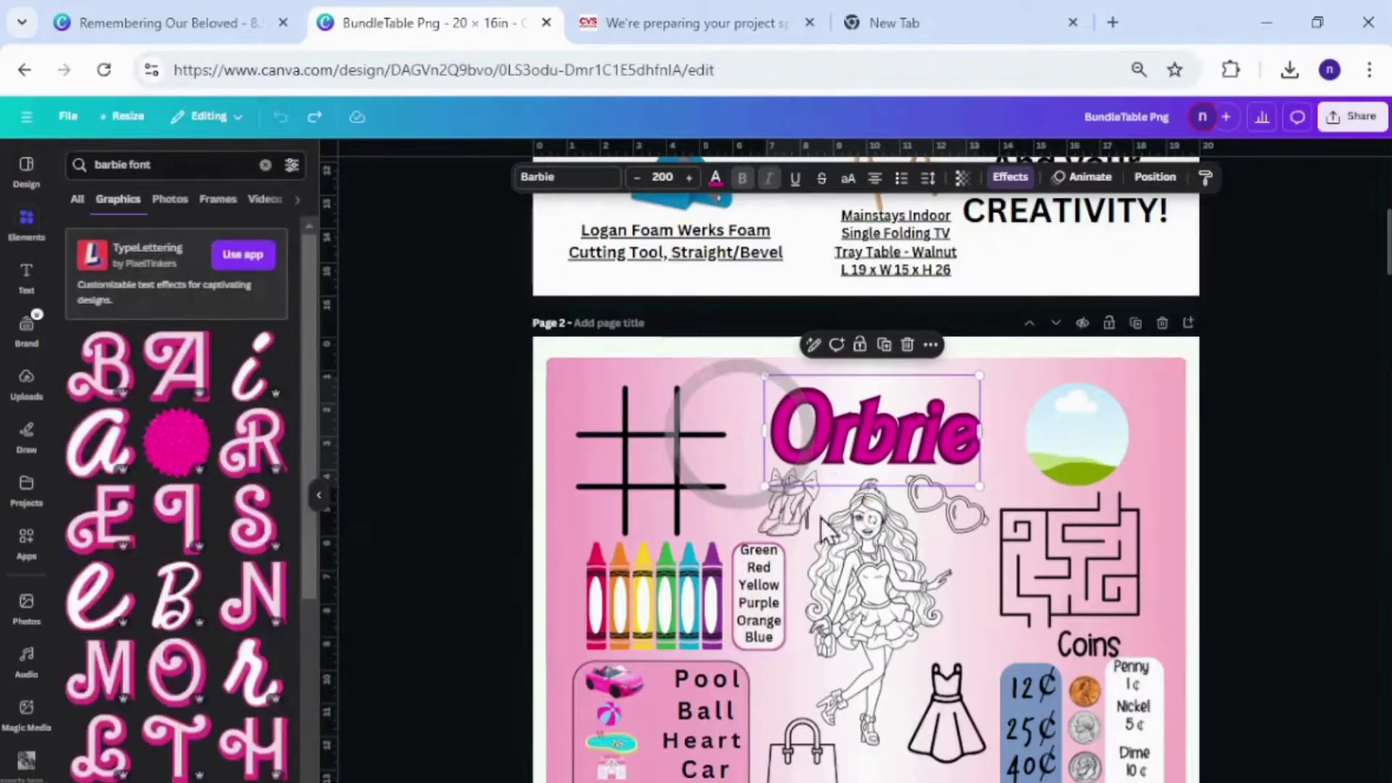
pyautogui.click(1386, 253)
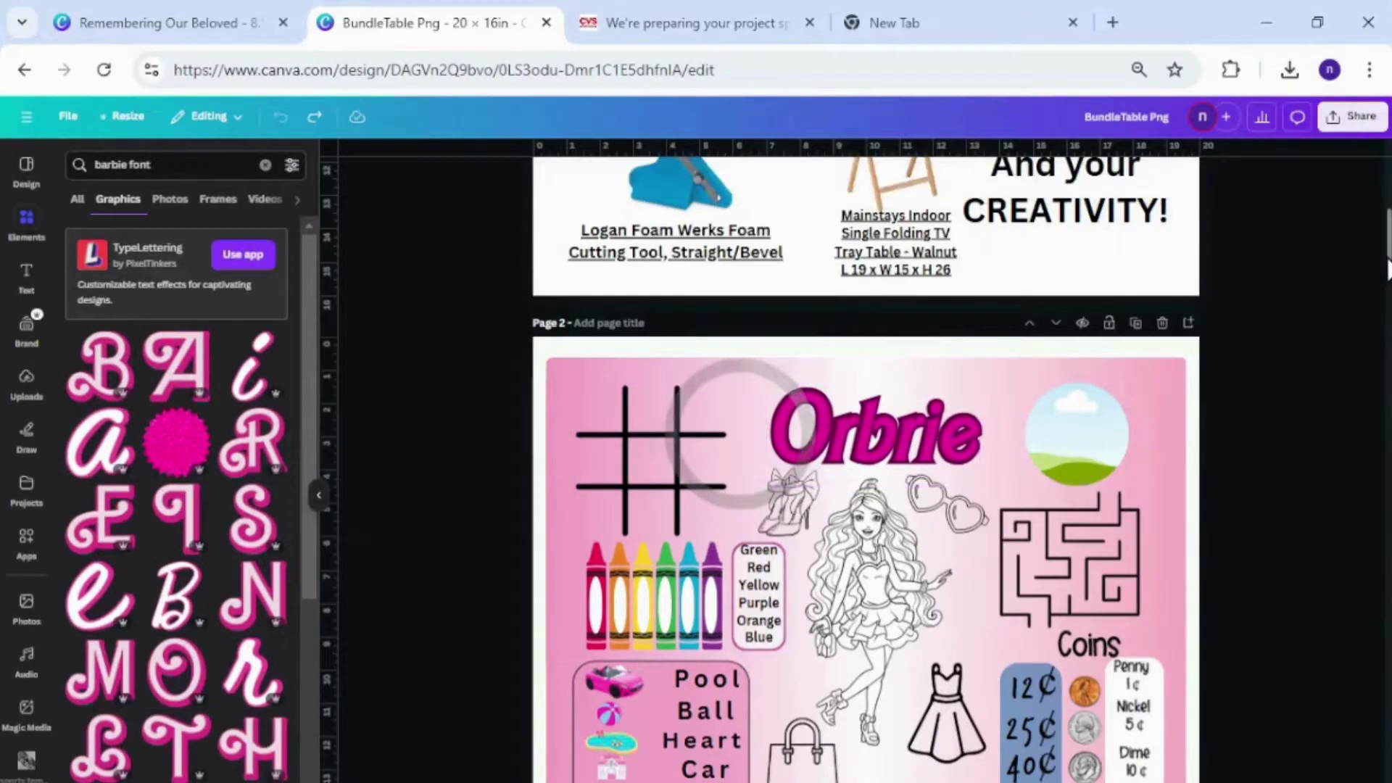
pyautogui.moveTo(1388, 270); pyautogui.dragTo(1381, 232)
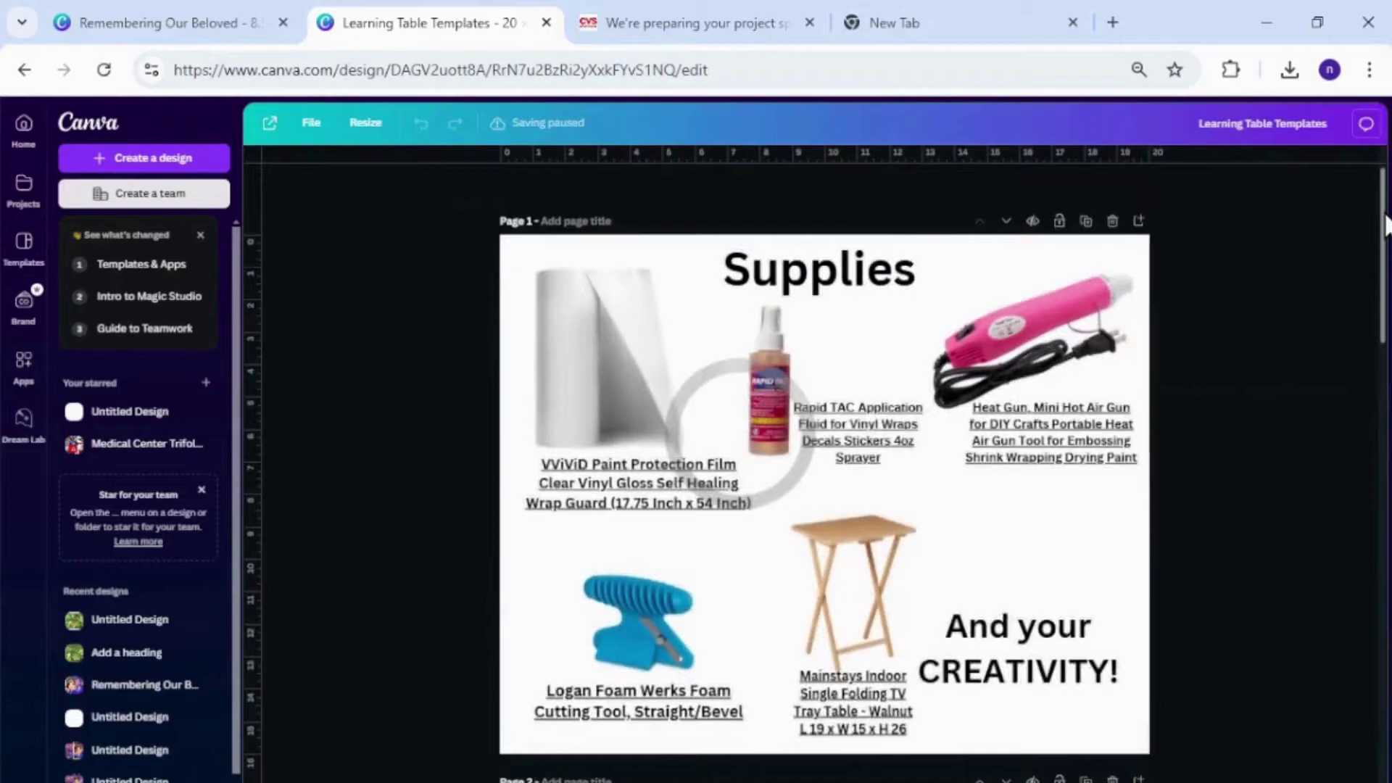
# - Show the size and position settings of the gray gradient background on page 2 of the Learning Table Templates
pyautogui.moveTo(1381, 239); pyautogui.dragTo(1383, 420)
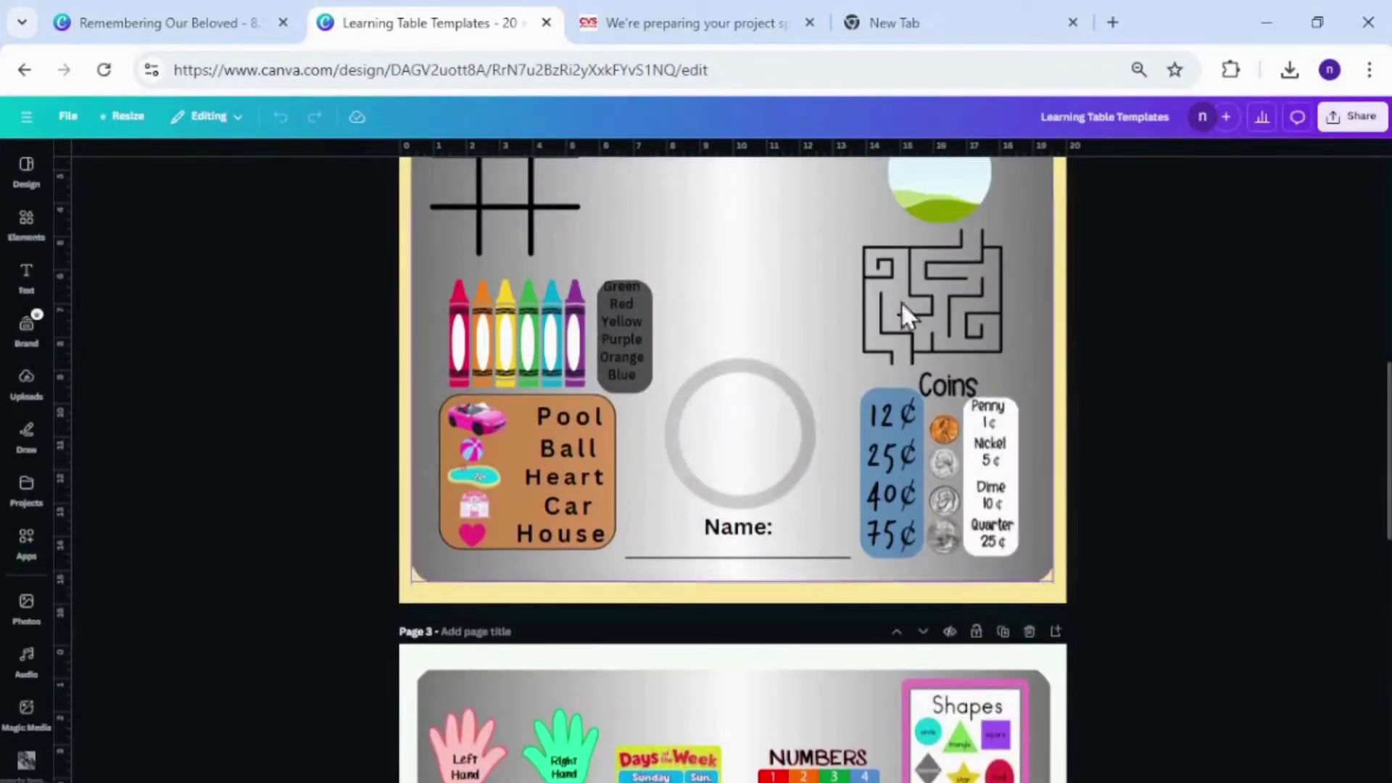
pyautogui.click(1029, 325)
pyautogui.click(409, 177)
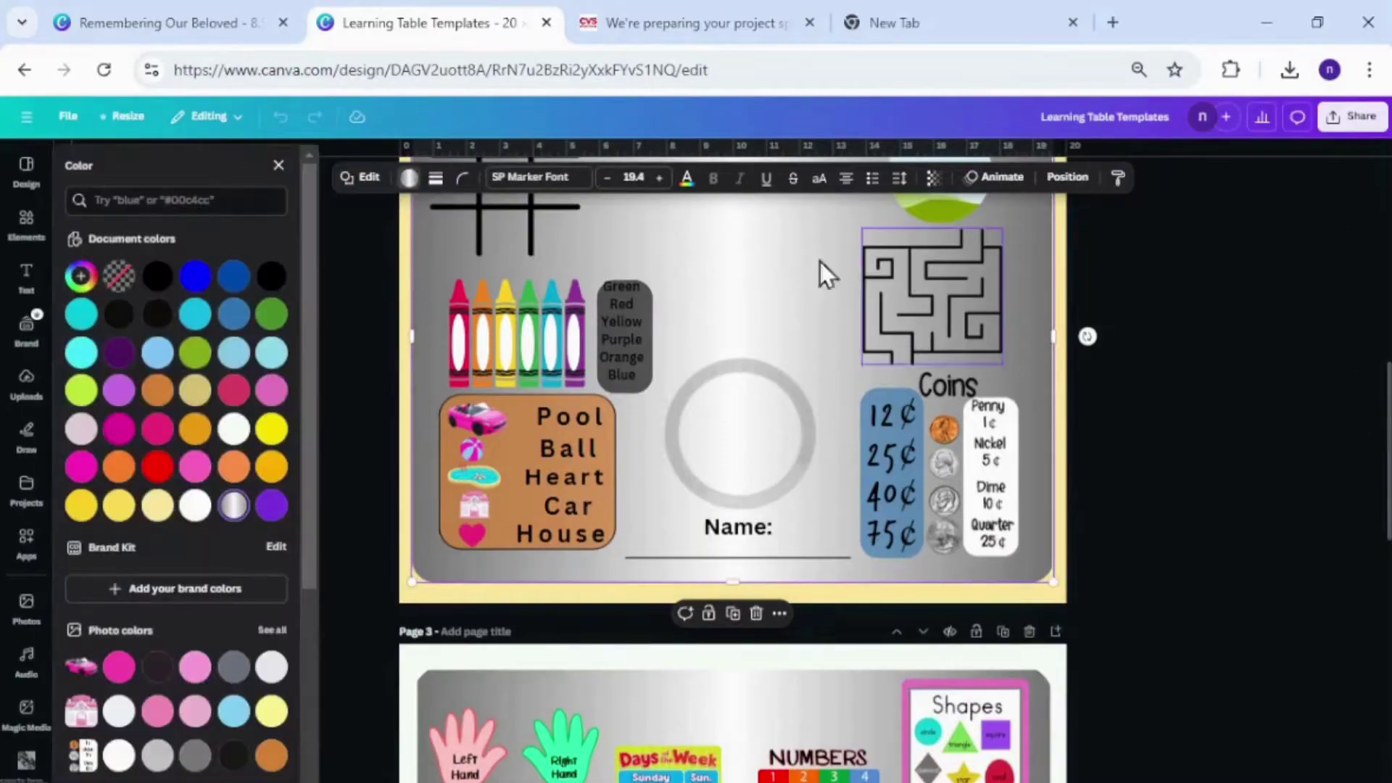
pyautogui.click(1068, 177)
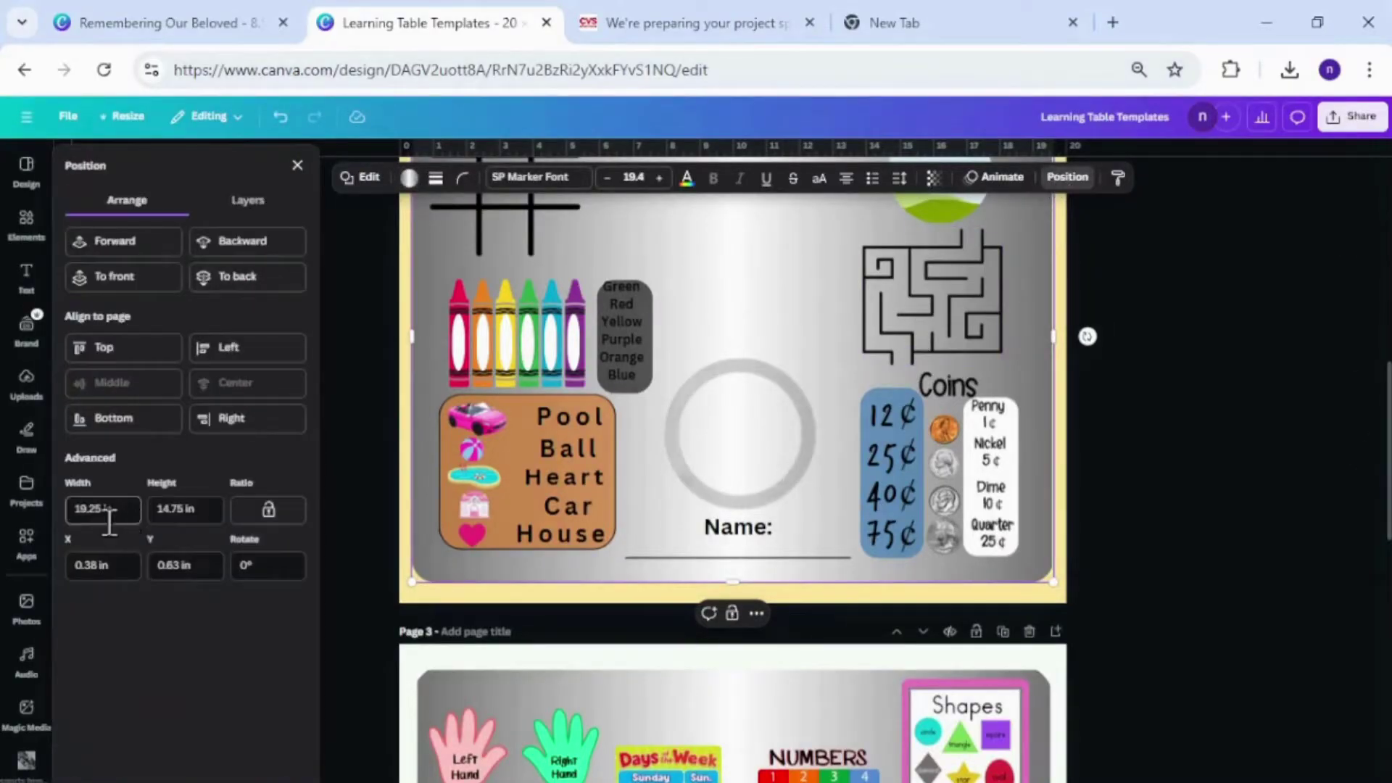
# - Review all pages of the Learning Table Templates, from the supplies page to the page of reusable learning charts
pyautogui.moveTo(1386, 414); pyautogui.dragTo(1385, 573)
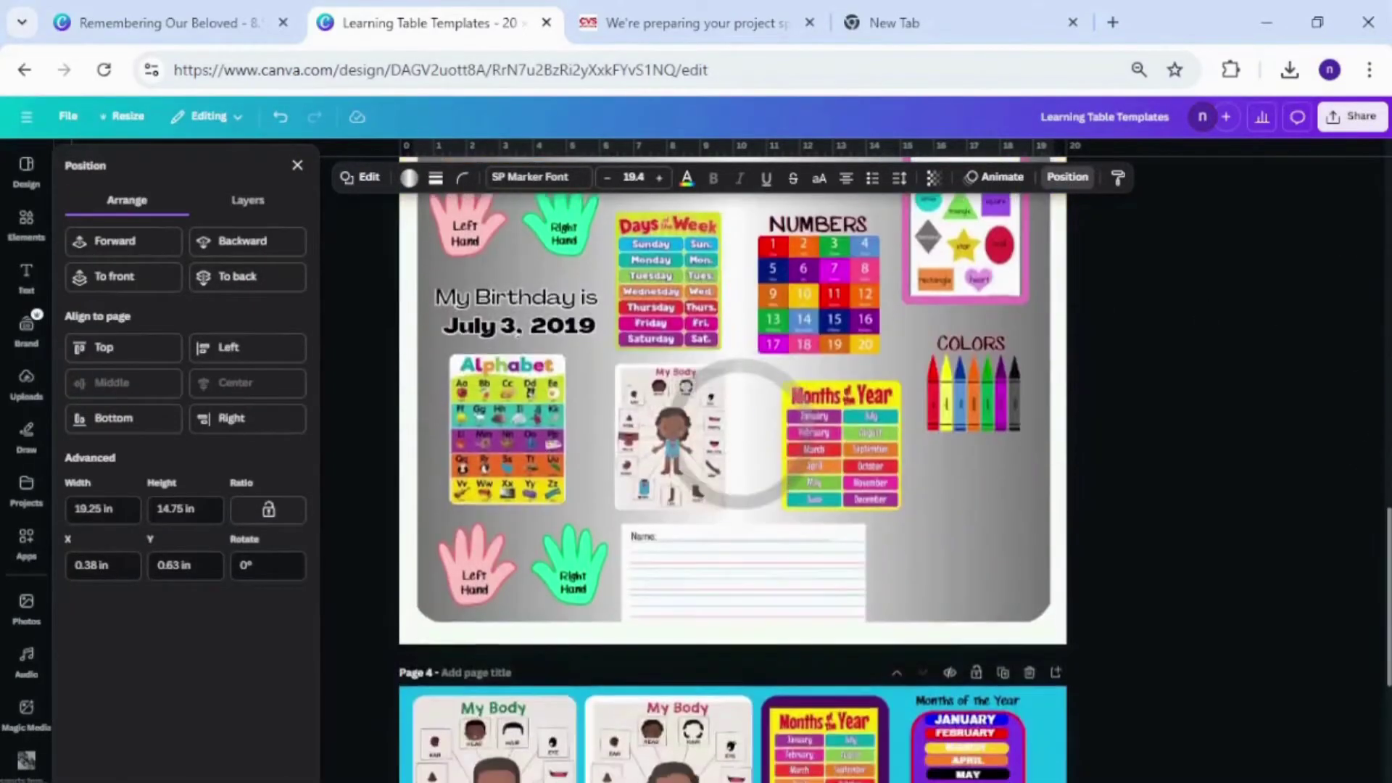
pyautogui.scroll(2, 732, 464)
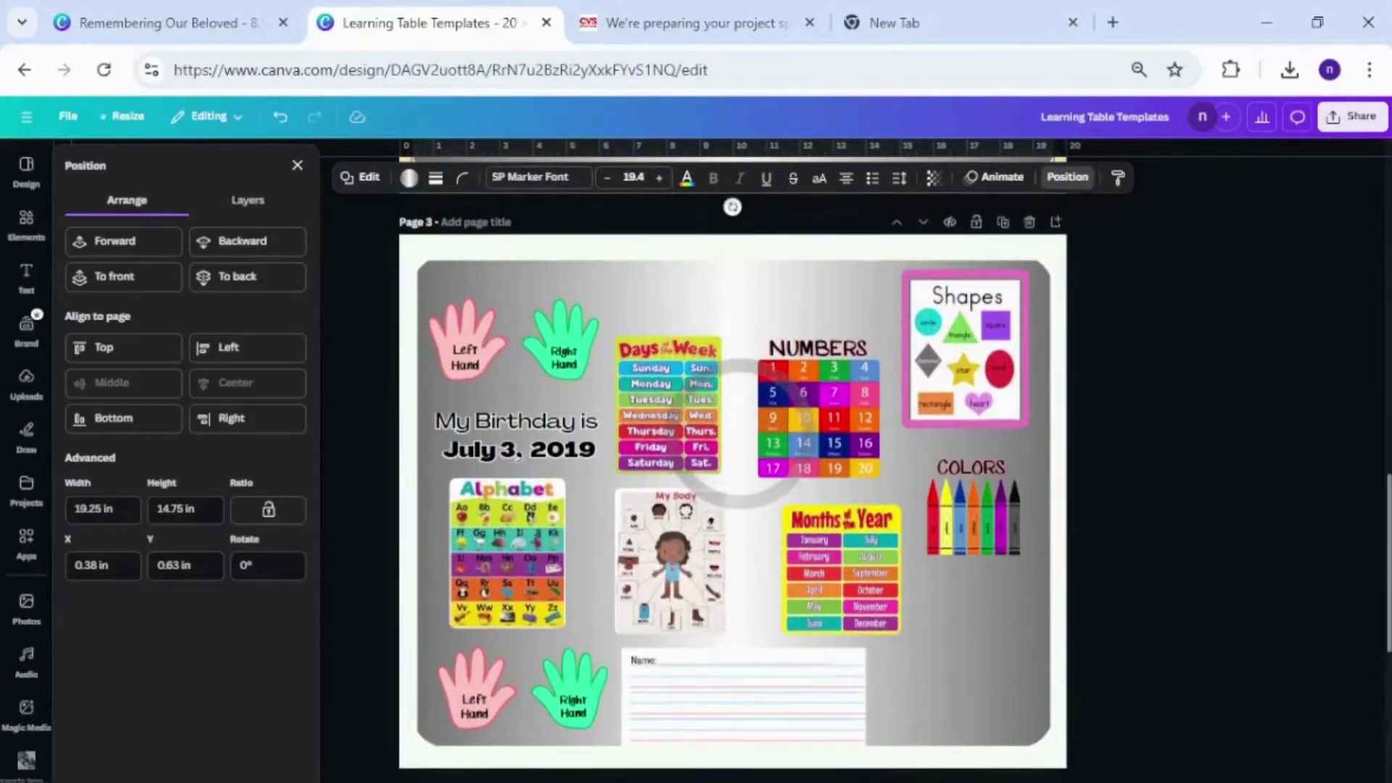
pyautogui.scroll(-8, 1373, 657)
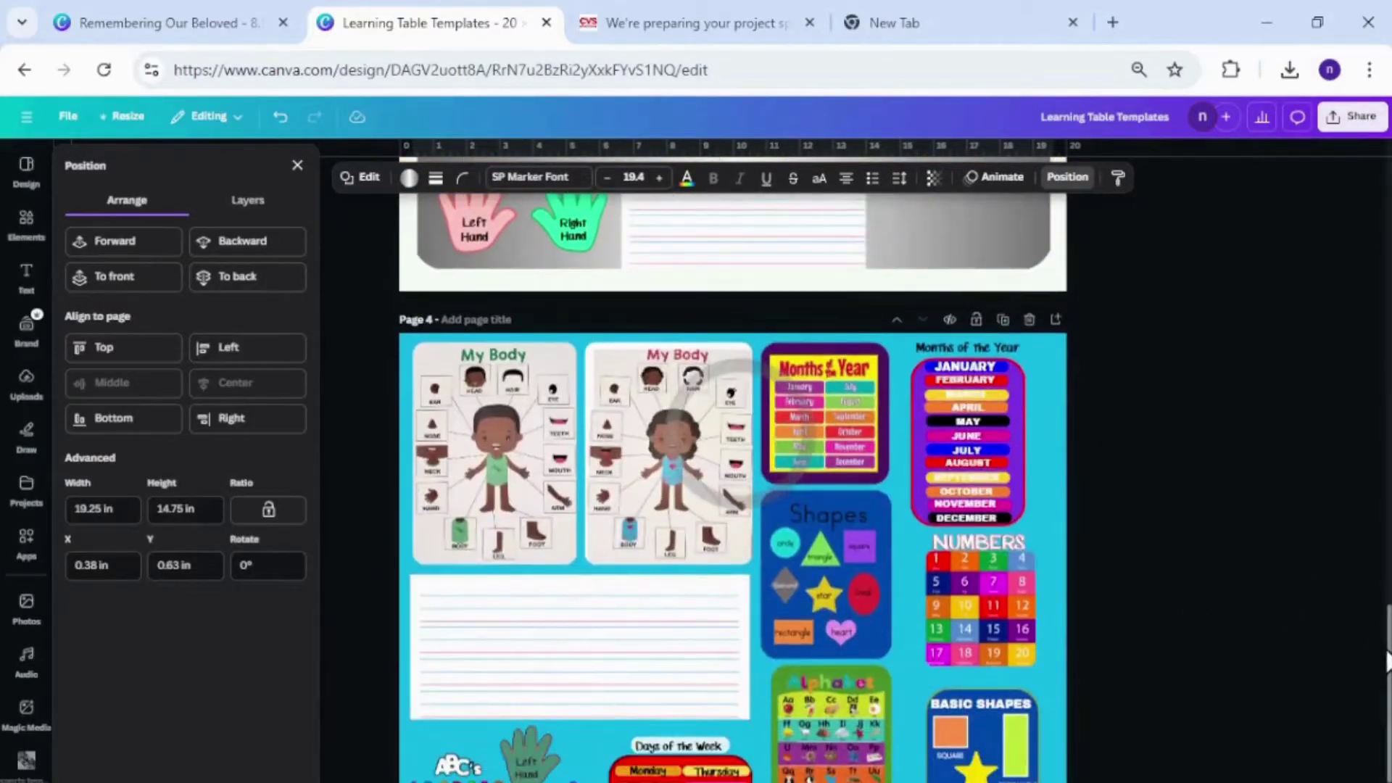
pyautogui.scroll(18, 1342, 488)
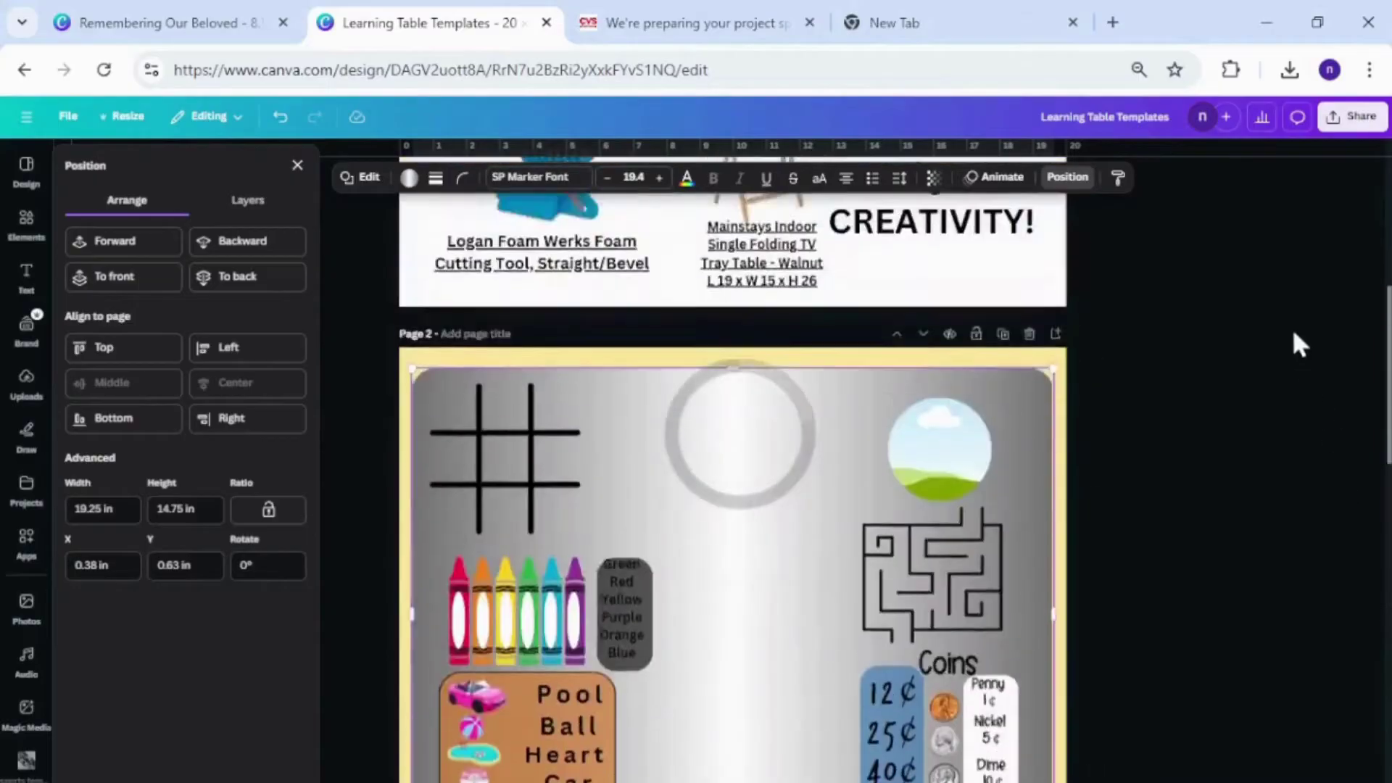
pyautogui.scroll(-16, 1298, 344)
pyautogui.scroll(11, 1342, 580)
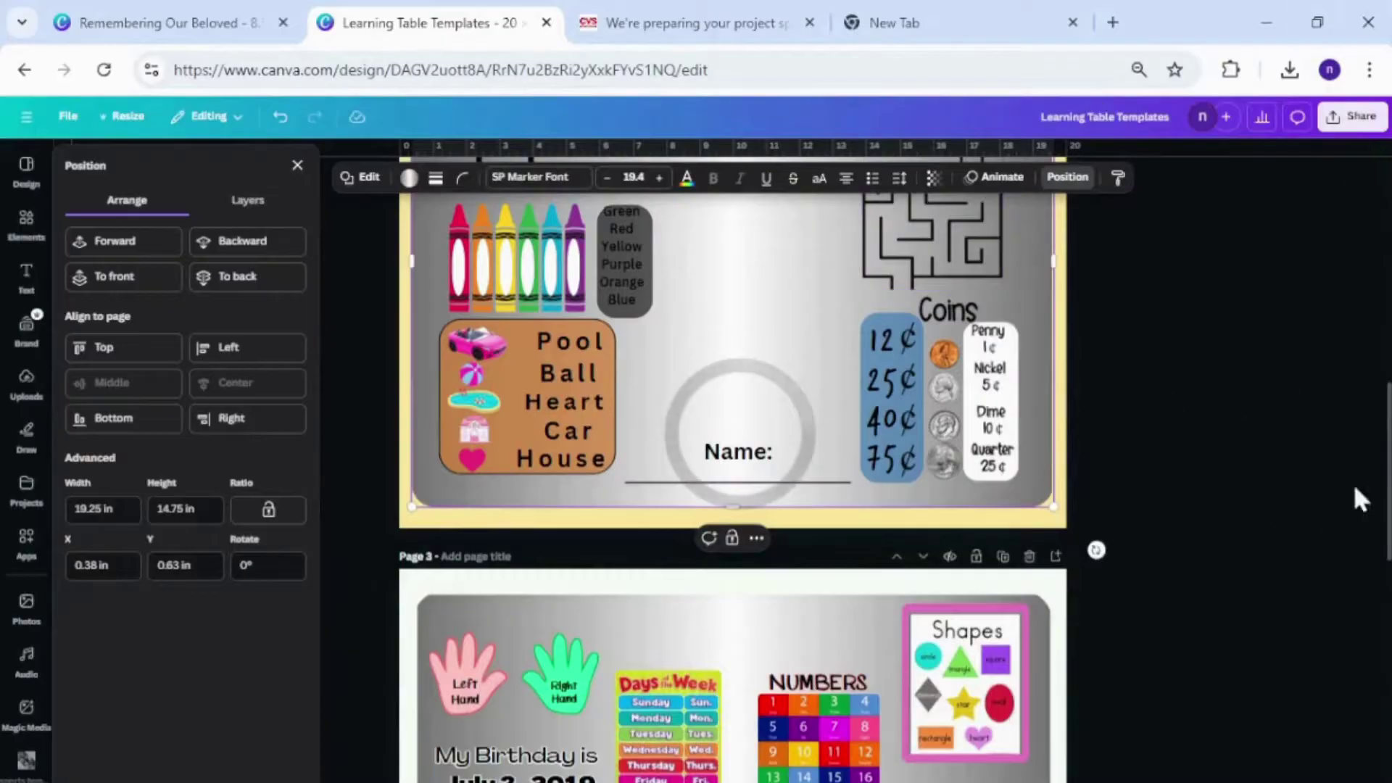
pyautogui.scroll(10, 1367, 406)
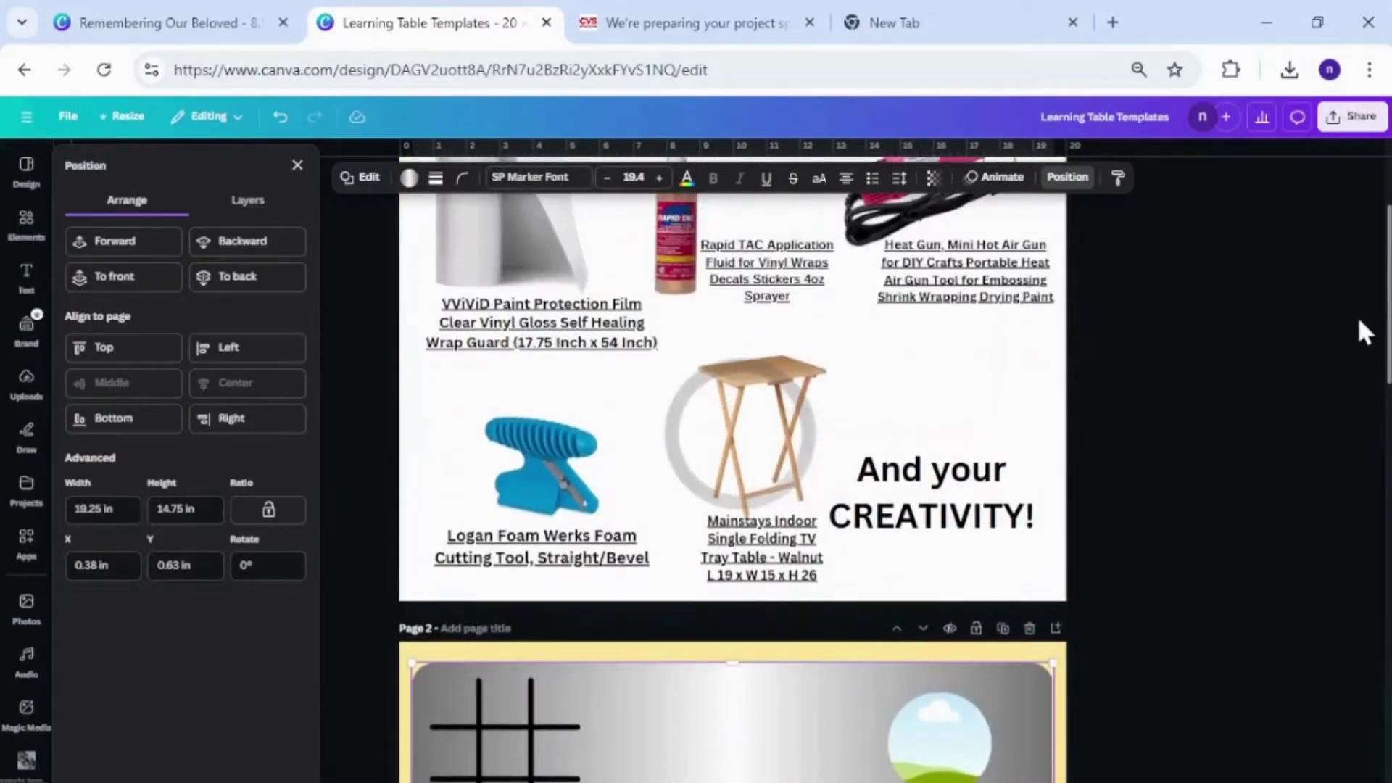
pyautogui.scroll(-1, 1356, 319)
pyautogui.scroll(4, 1354, 290)
pyautogui.scroll(-4, 1347, 275)
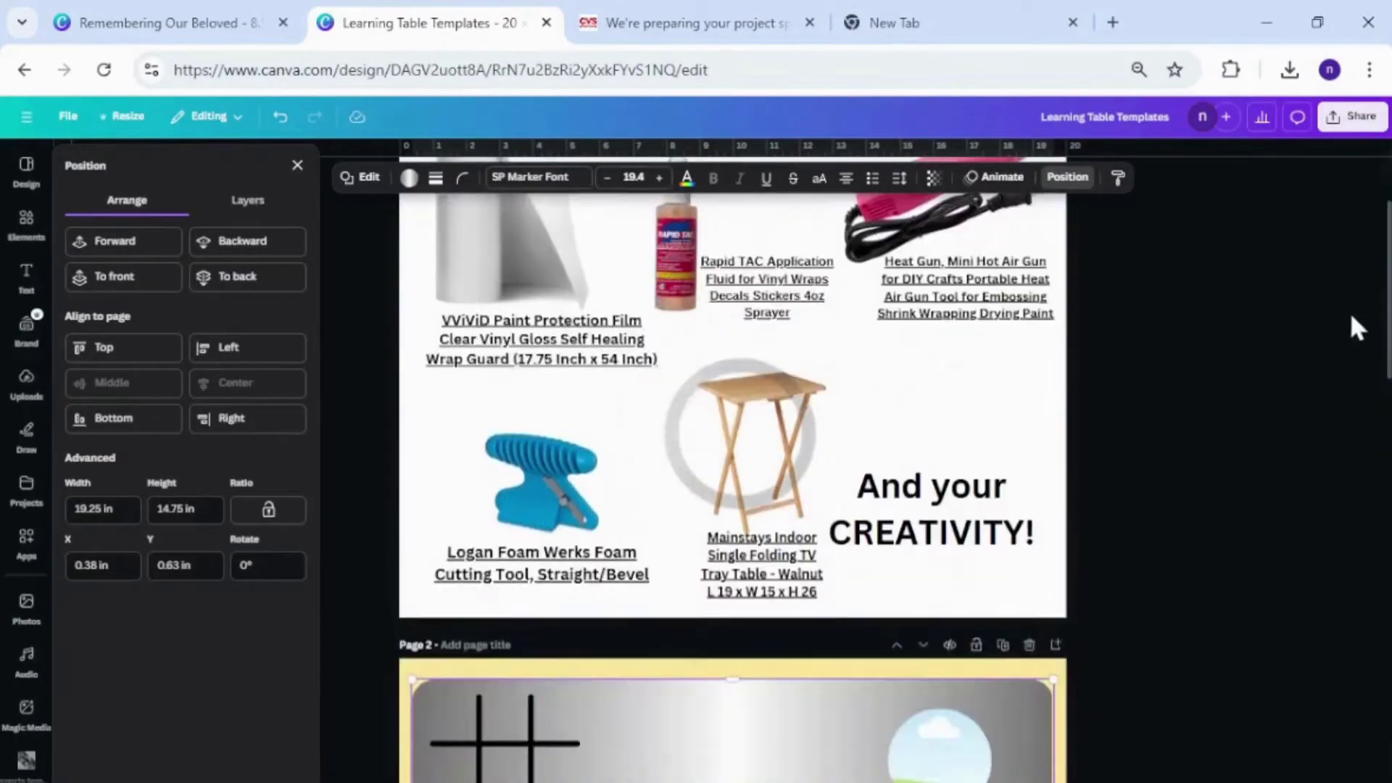
pyautogui.scroll(-10, 1352, 317)
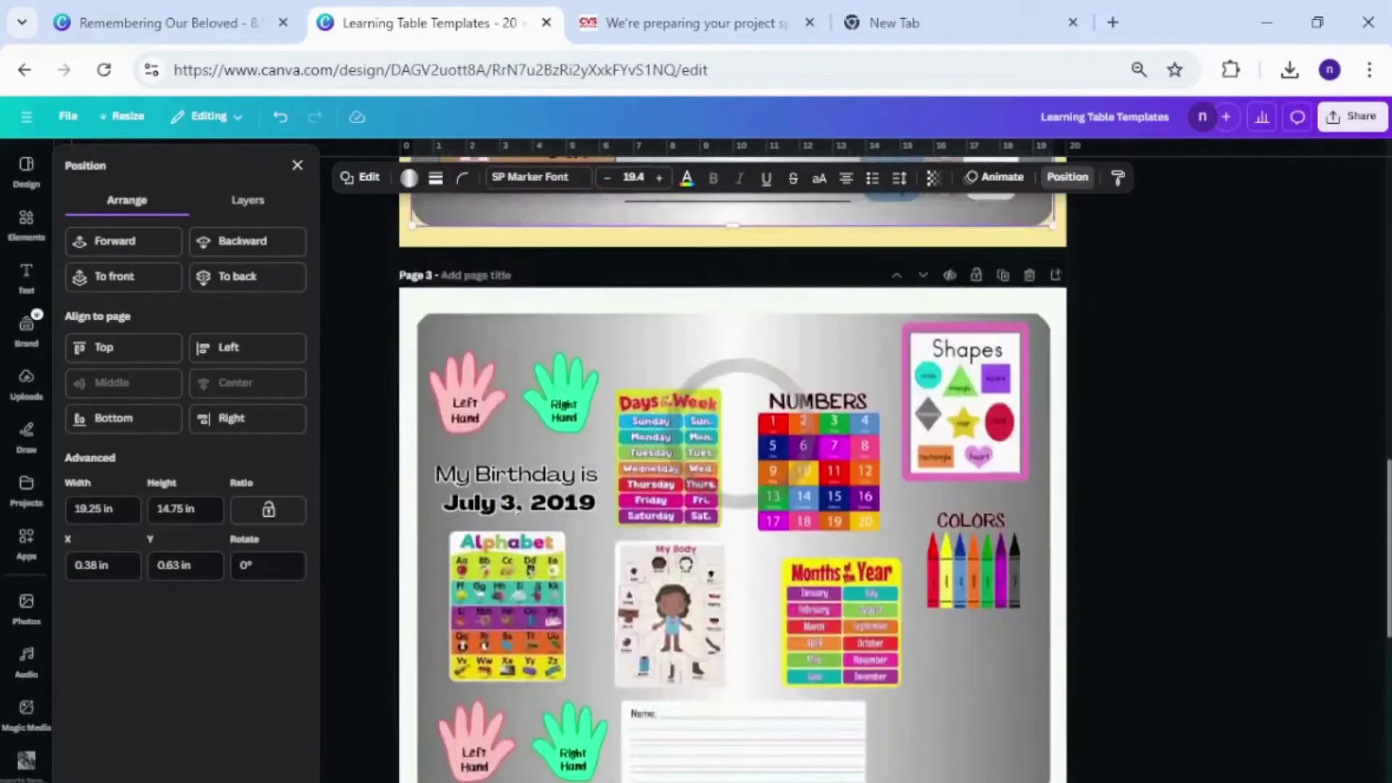
pyautogui.scroll(-8, 1368, 395)
pyautogui.scroll(14, 1368, 395)
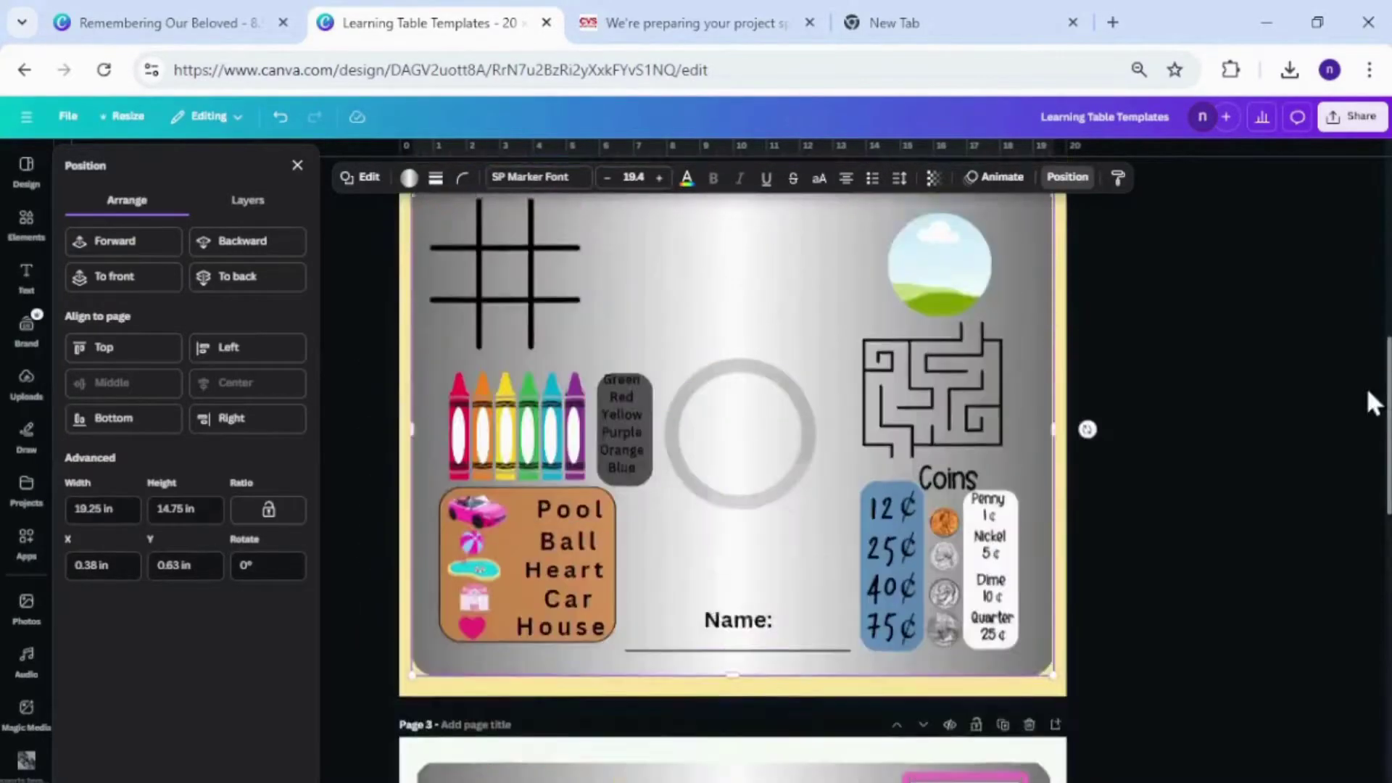
# - Close the position settings and look over the gray gradient template on page 2
pyautogui.scroll(3, 1361, 370)
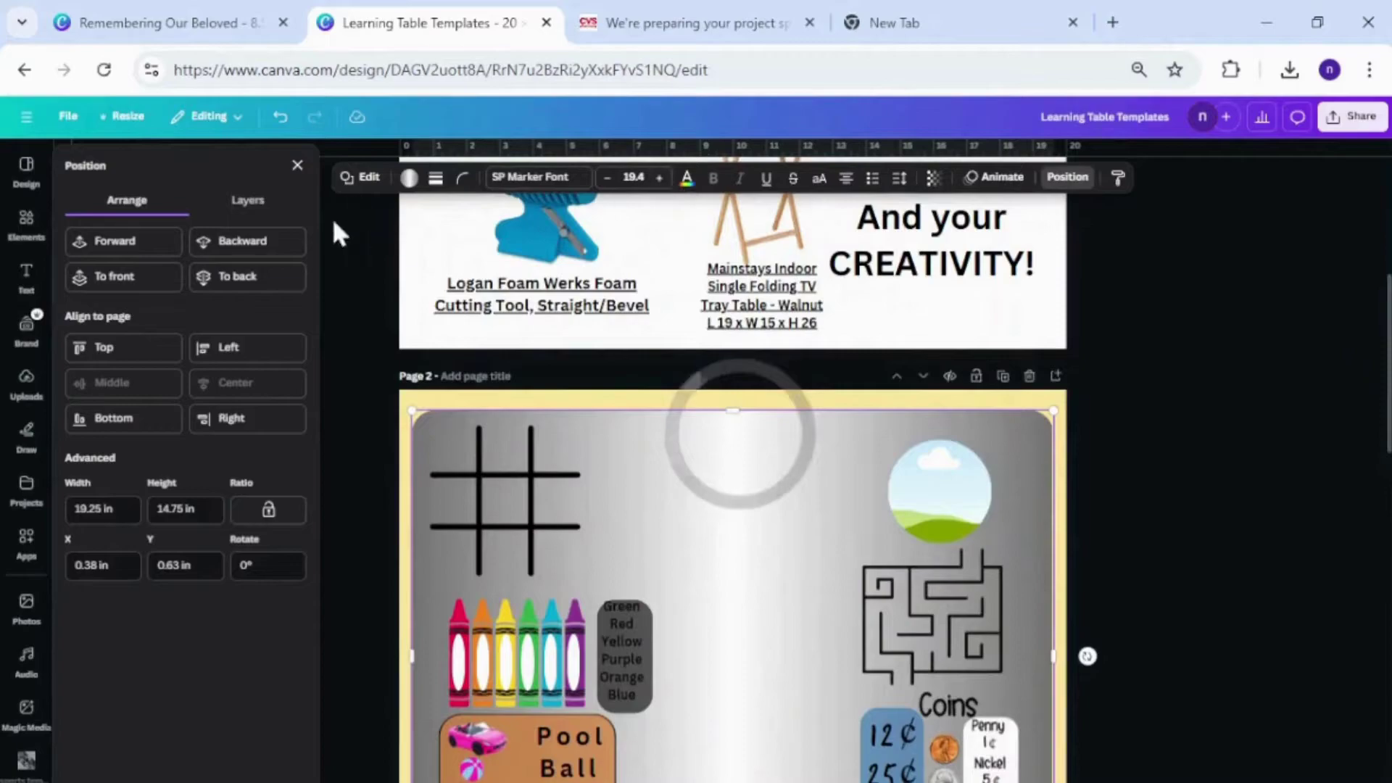
pyautogui.click(297, 165)
pyautogui.scroll(-5, 1381, 427)
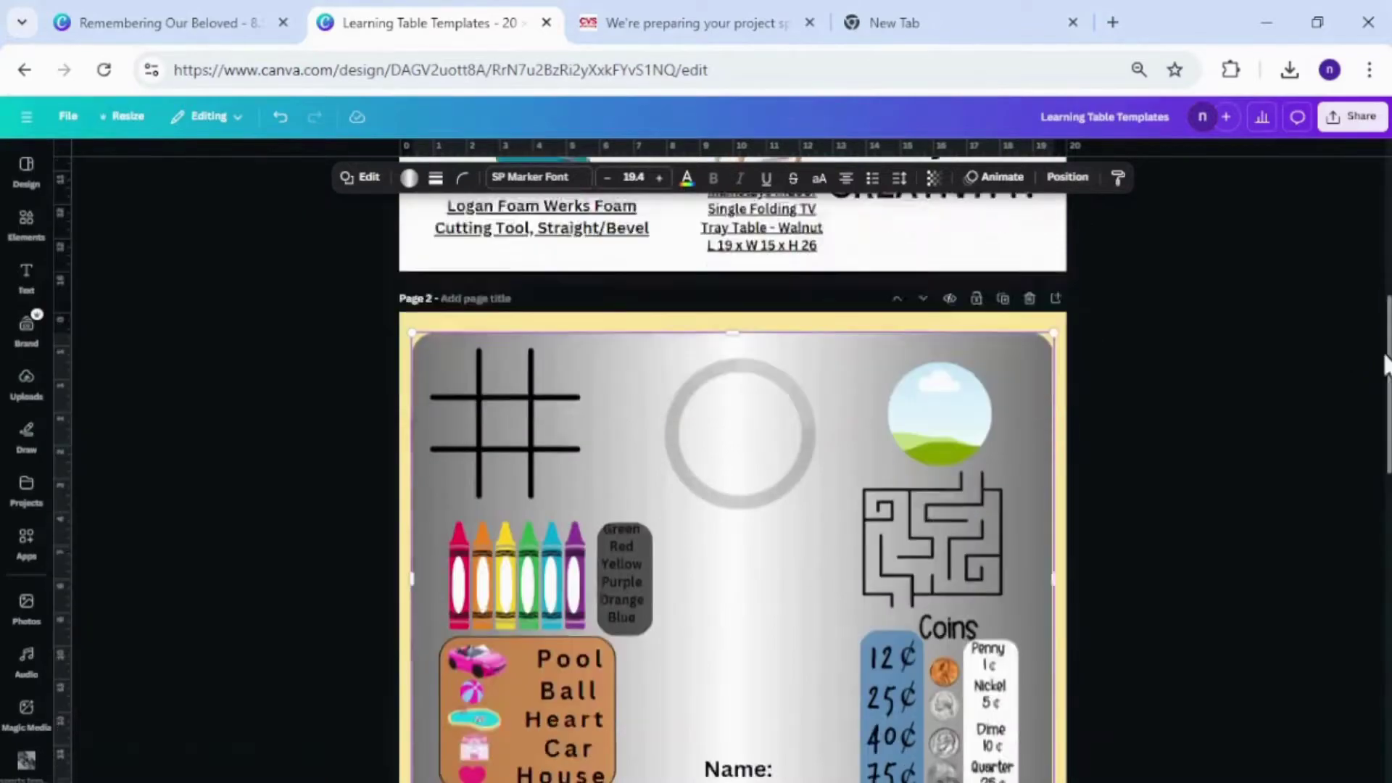
pyautogui.scroll(-5, 1385, 432)
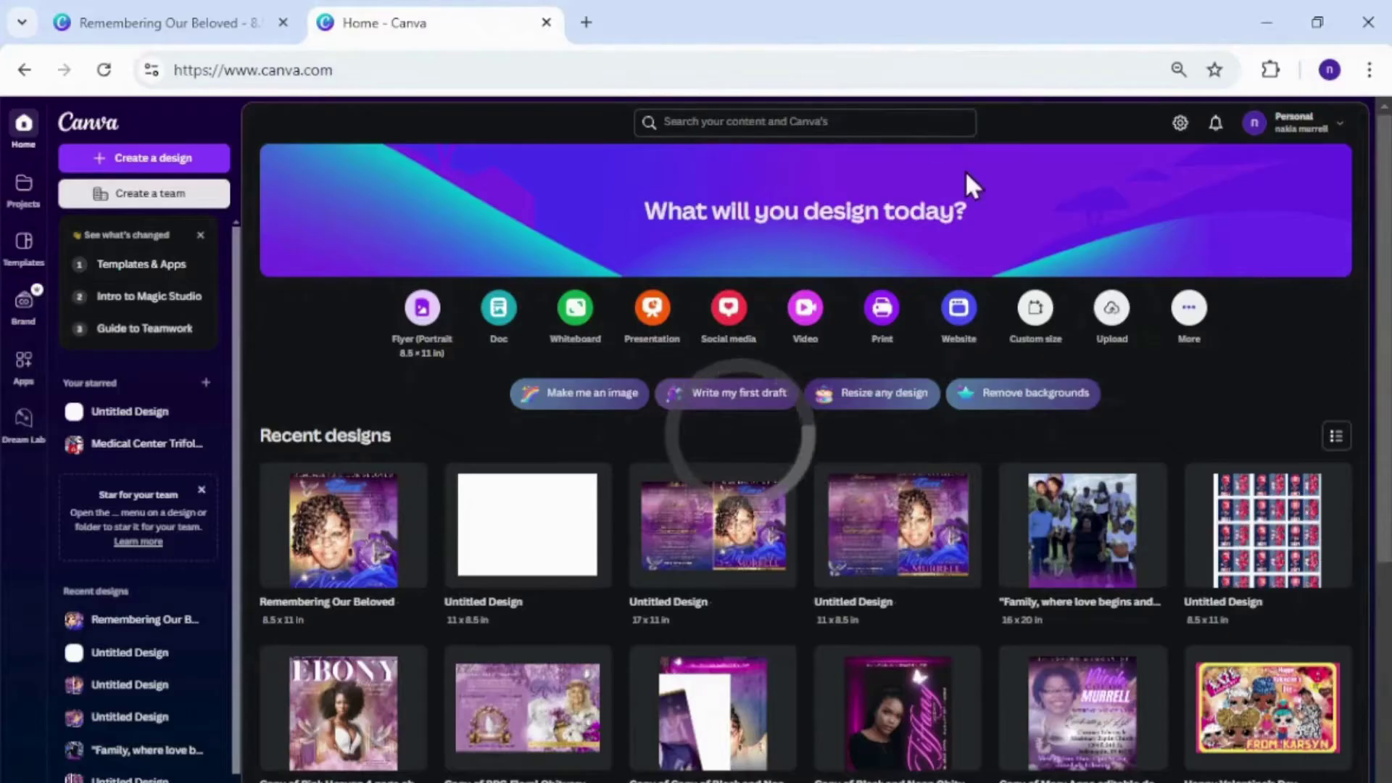
# - Create a new custom-size landscape design, 19.25 in wide by 14.75 in high
pyautogui.click(1036, 335)
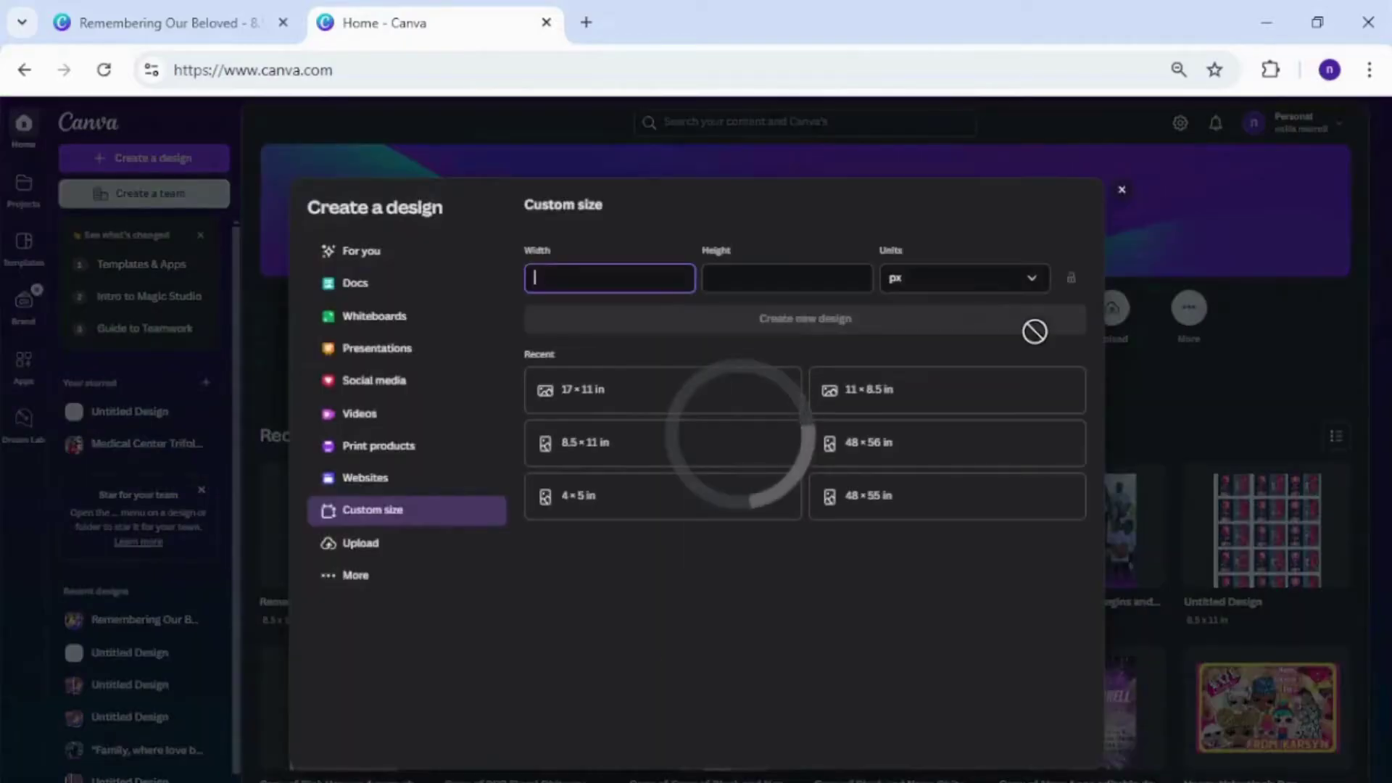
pyautogui.click(999, 286)
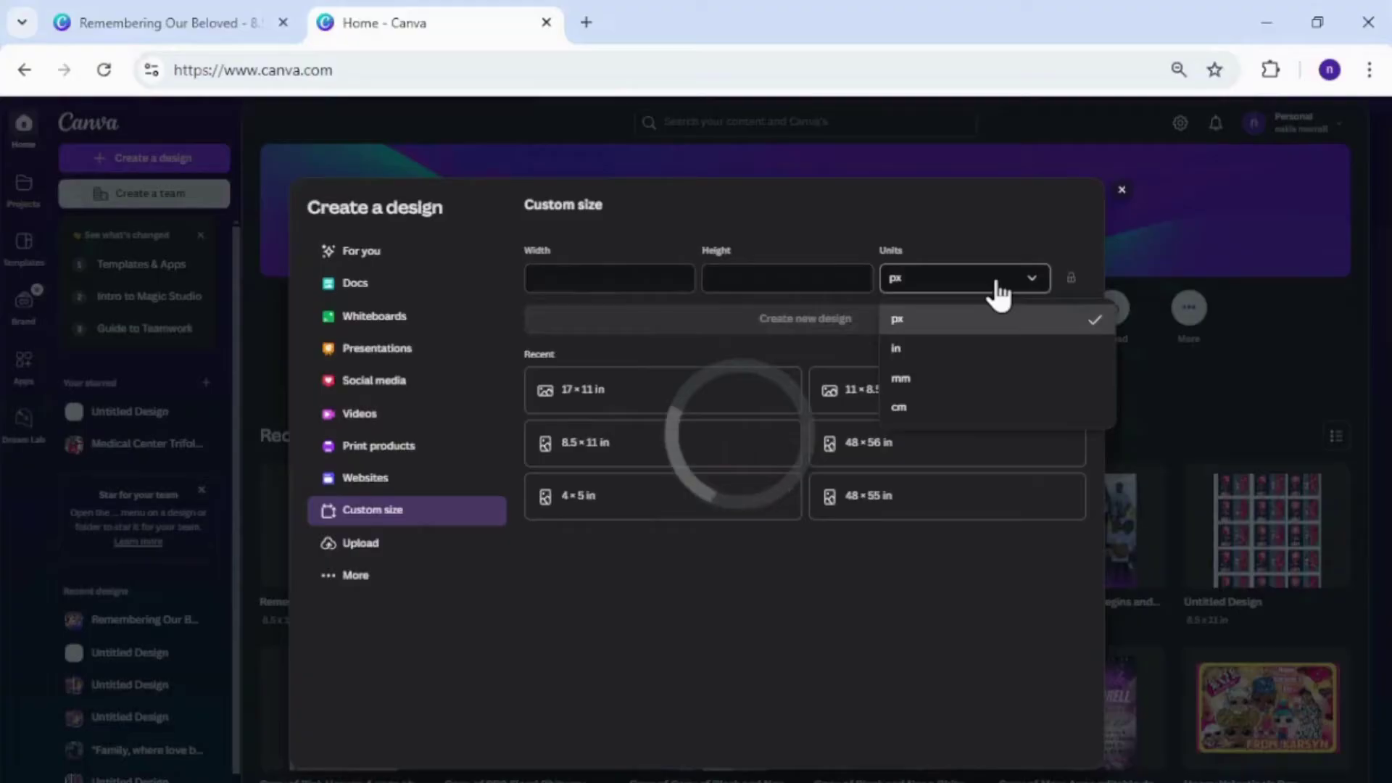
pyautogui.click(968, 352)
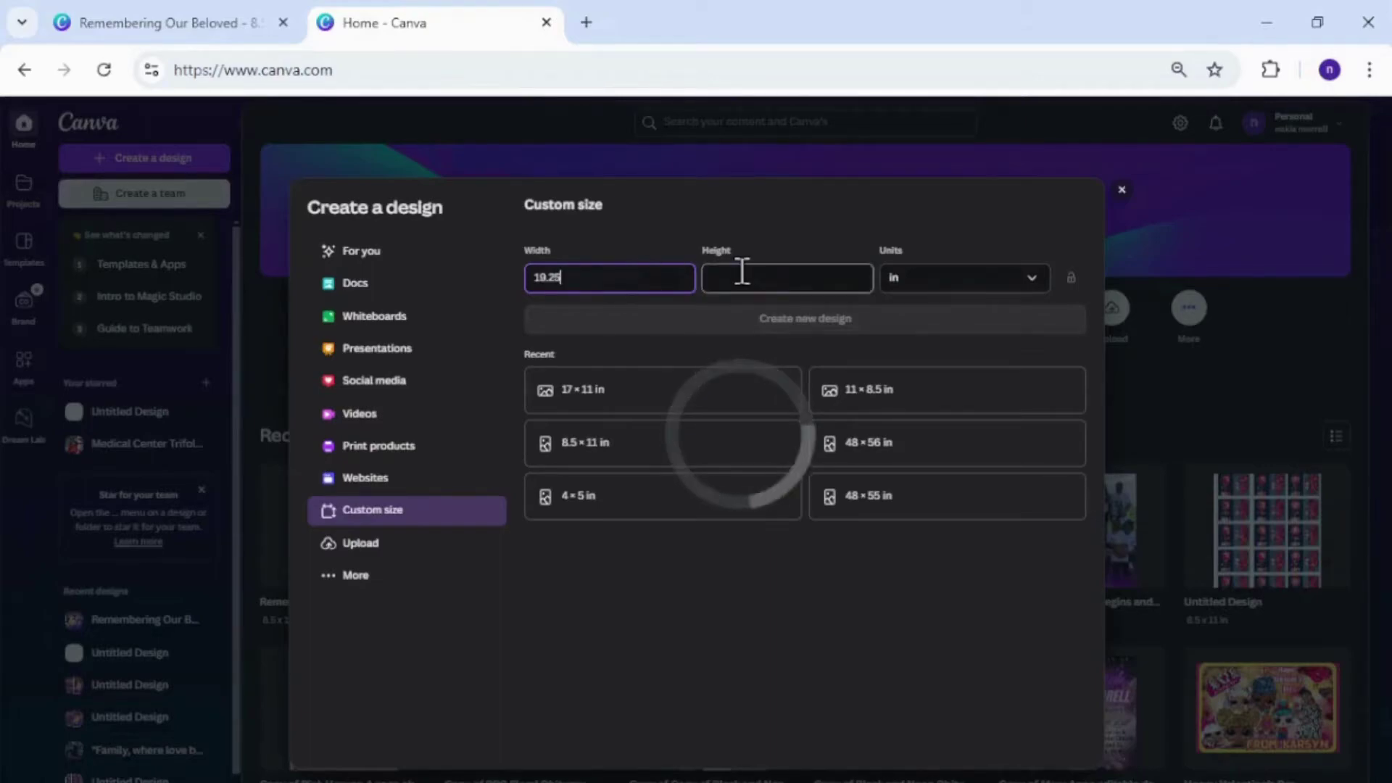
pyautogui.write('14.75')
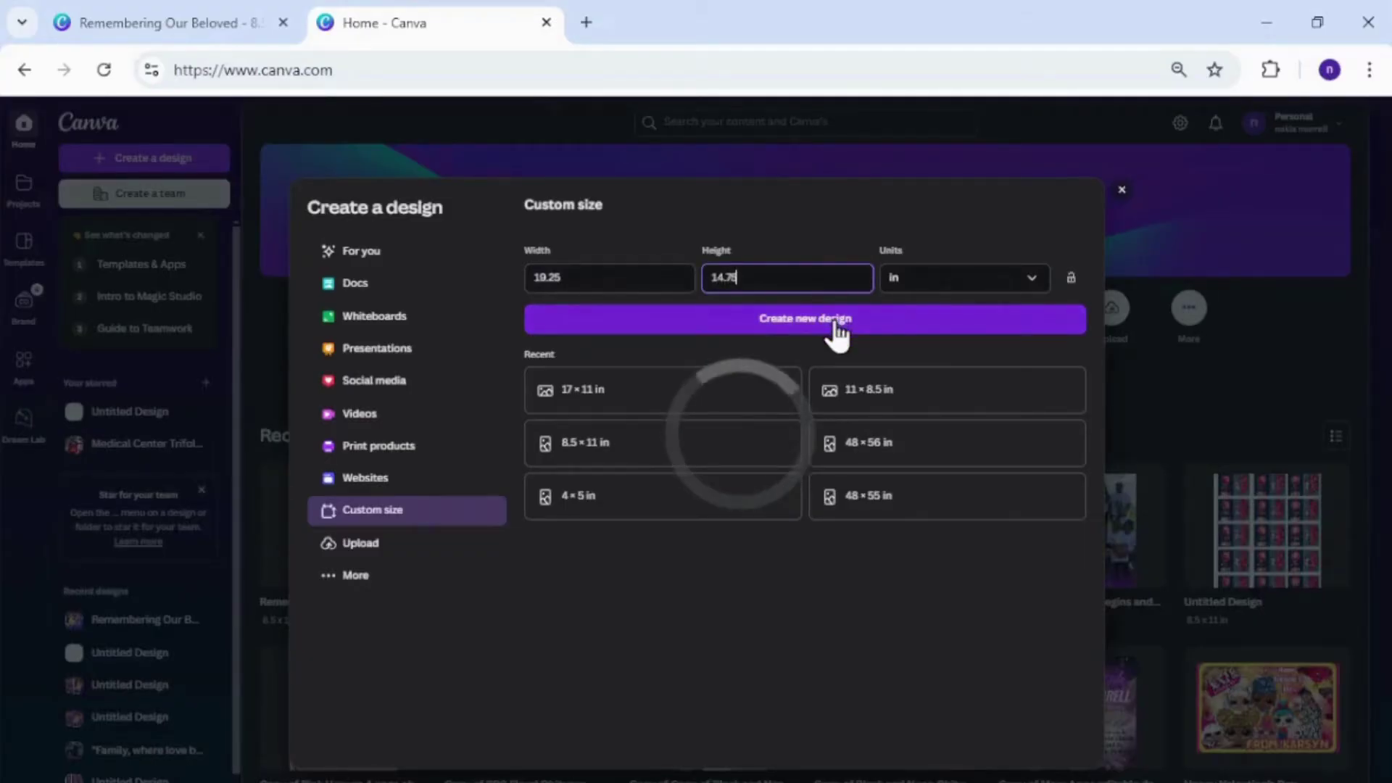
pyautogui.click(838, 327)
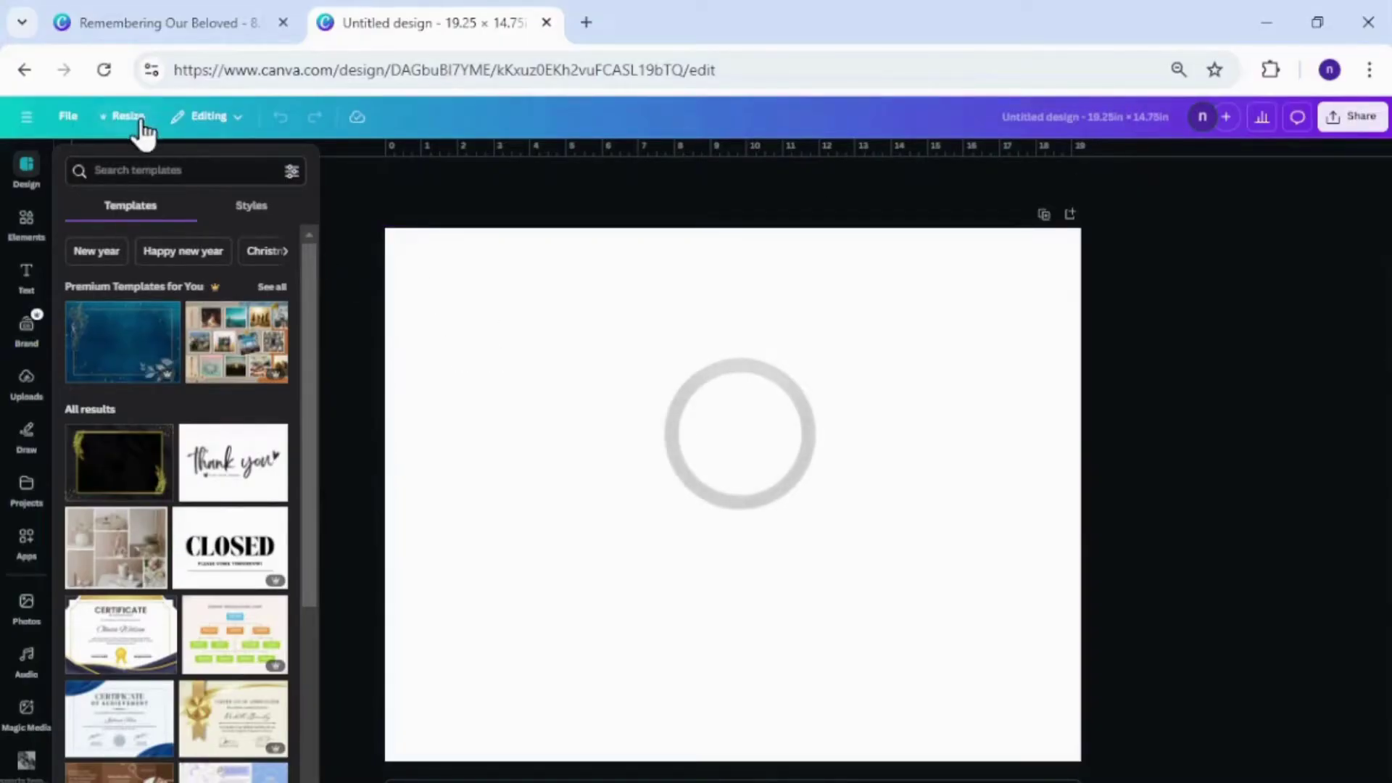
# - Return to the home page and create a custom-size portrait design, 14.75 in wide by 19.25 in high
pyautogui.click(26, 119)
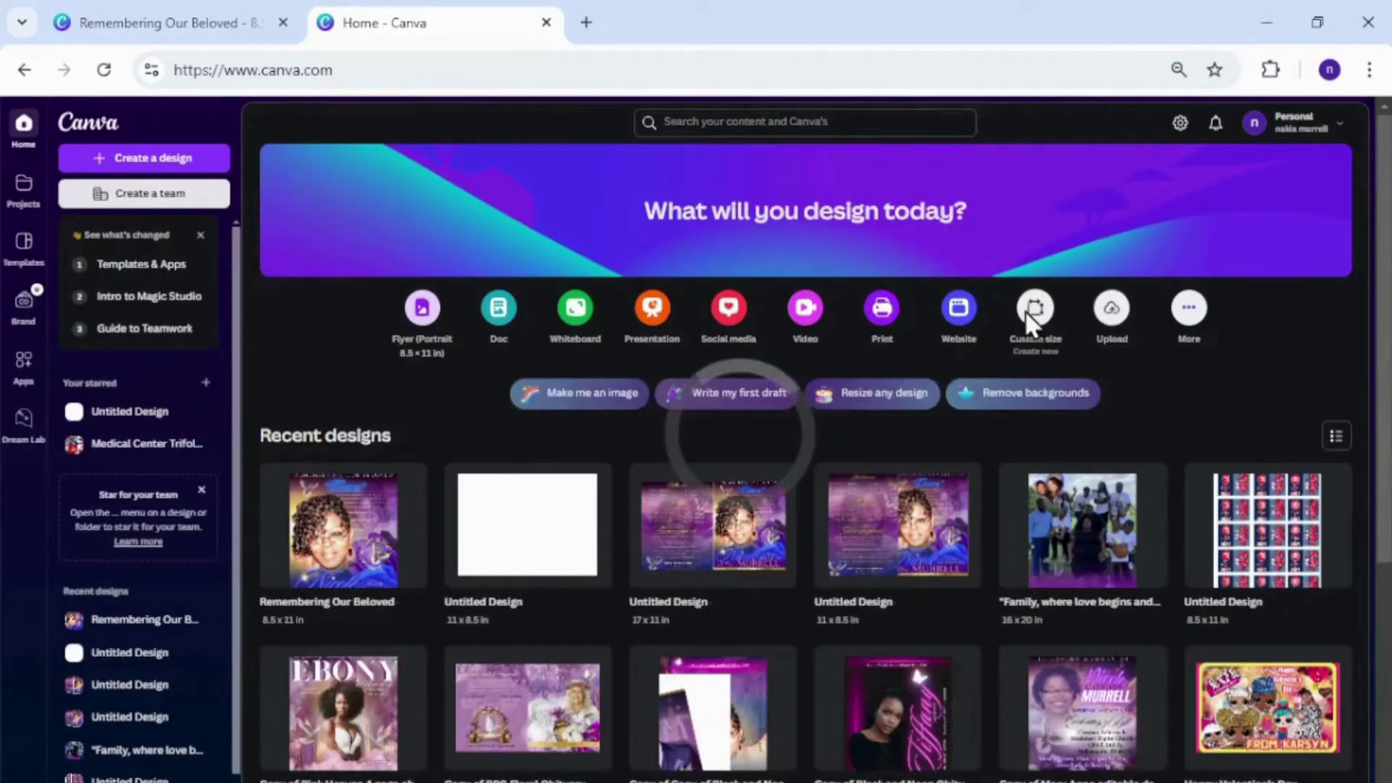
pyautogui.click(1030, 312)
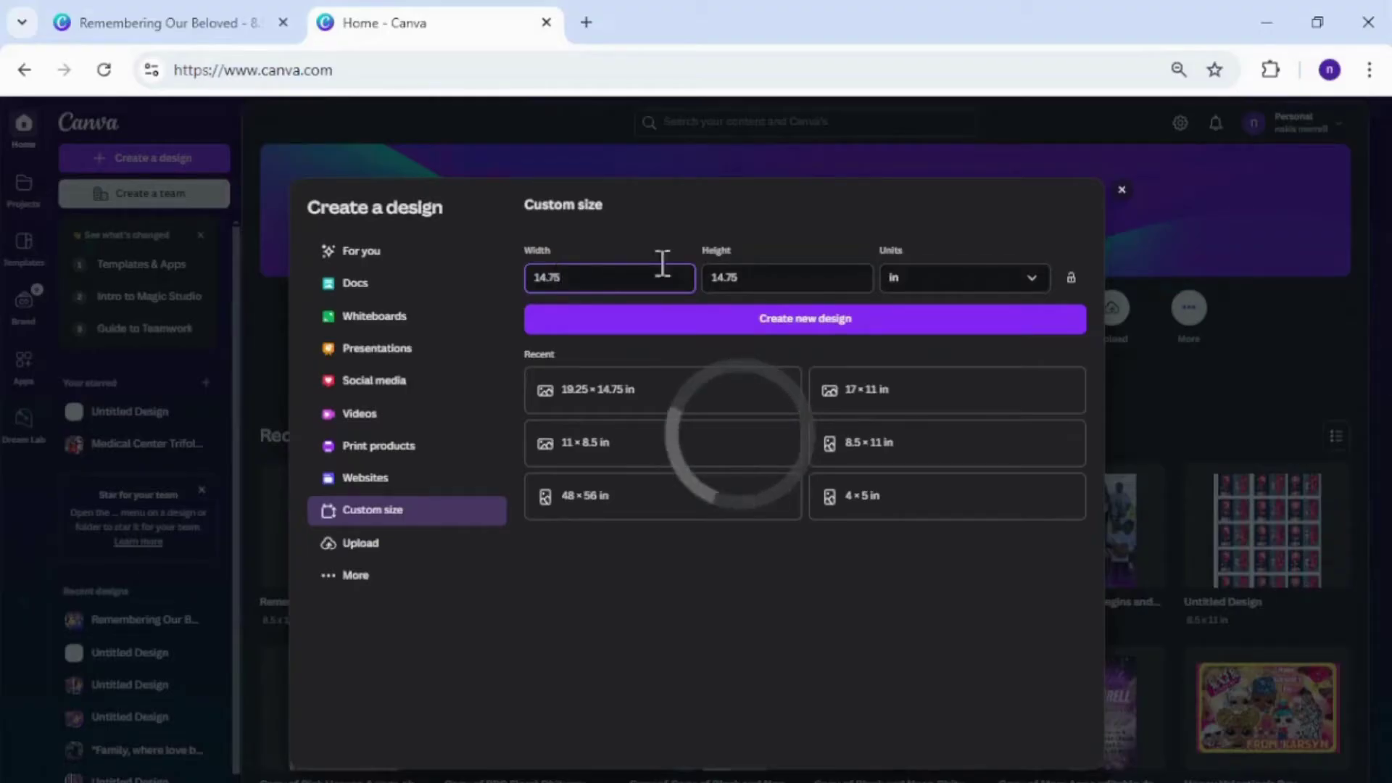
pyautogui.moveTo(746, 282); pyautogui.dragTo(694, 284)
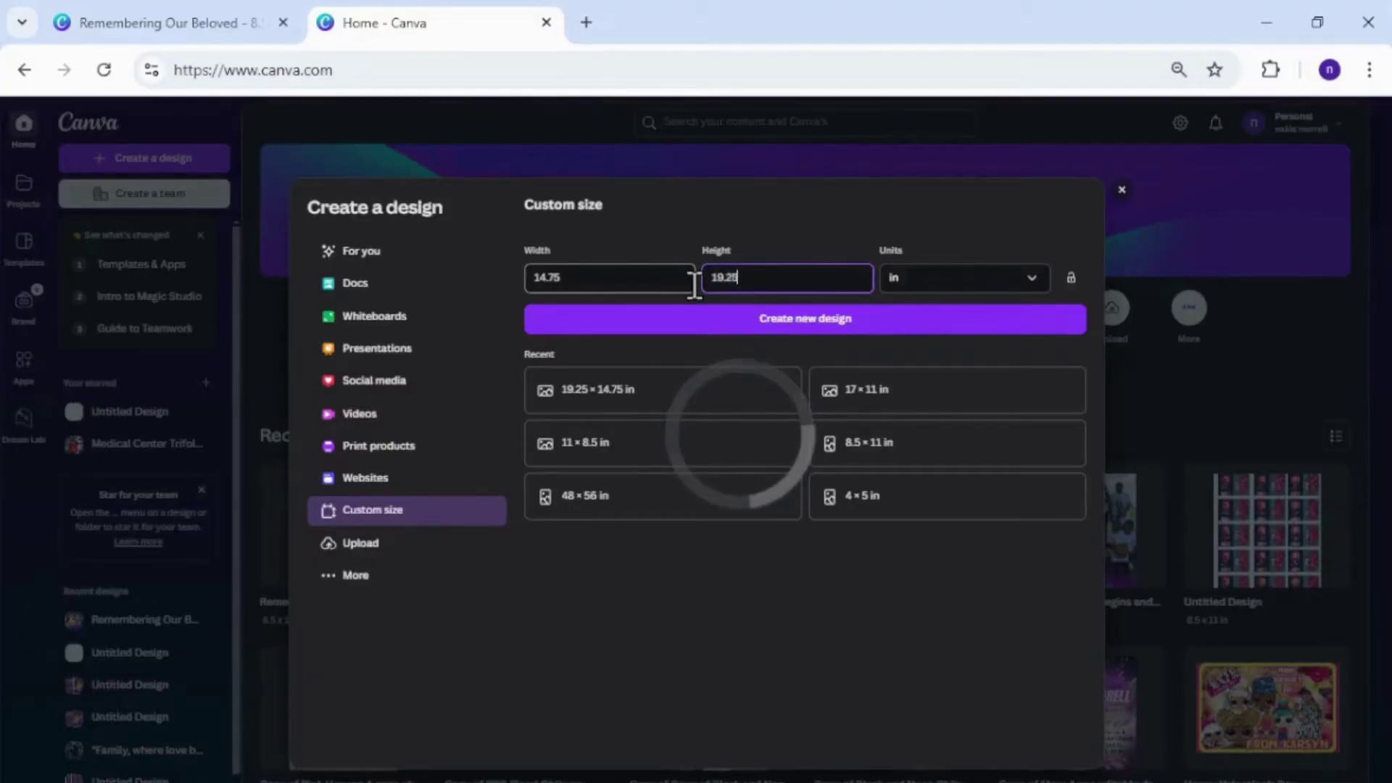
pyautogui.click(767, 319)
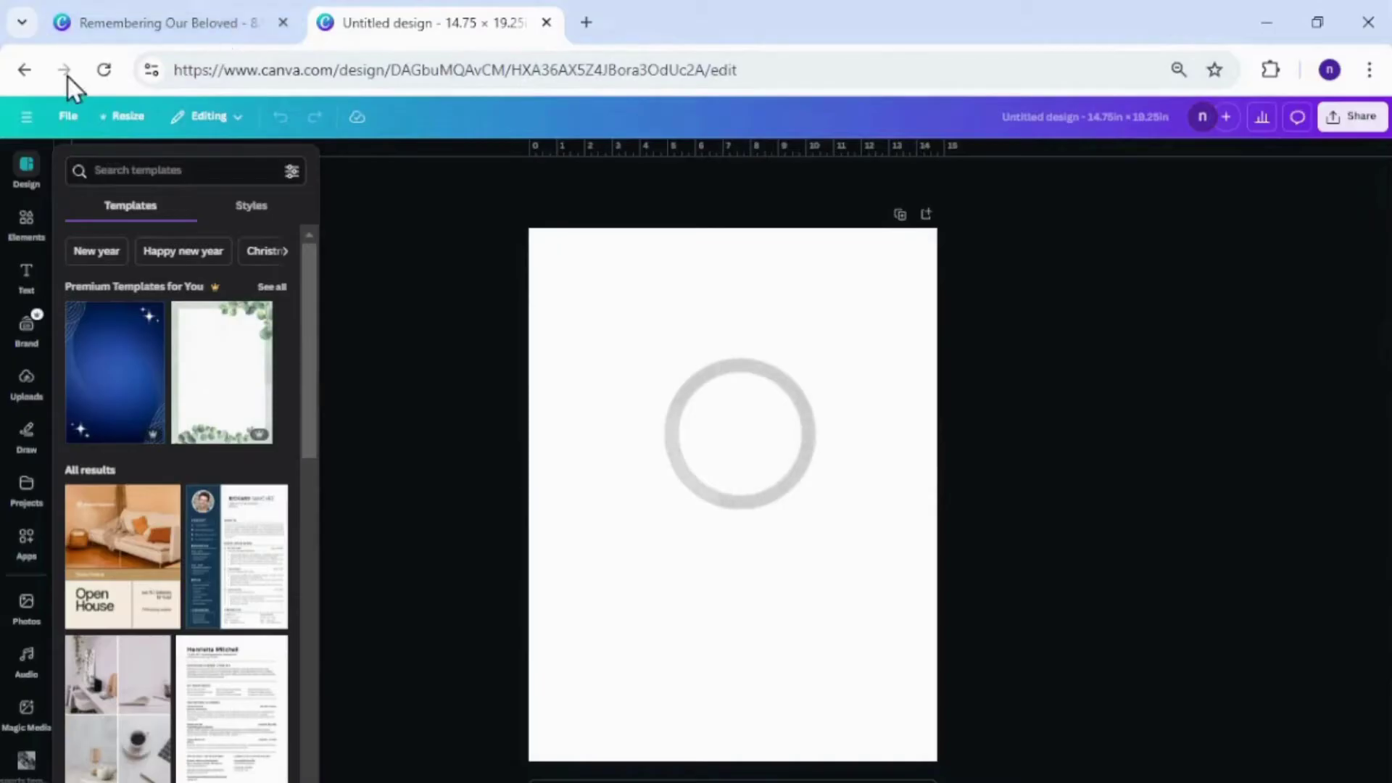
# - Go back to the home page and create another blank design from the recent 19.25 × 14.75 in custom size
pyautogui.click(17, 75)
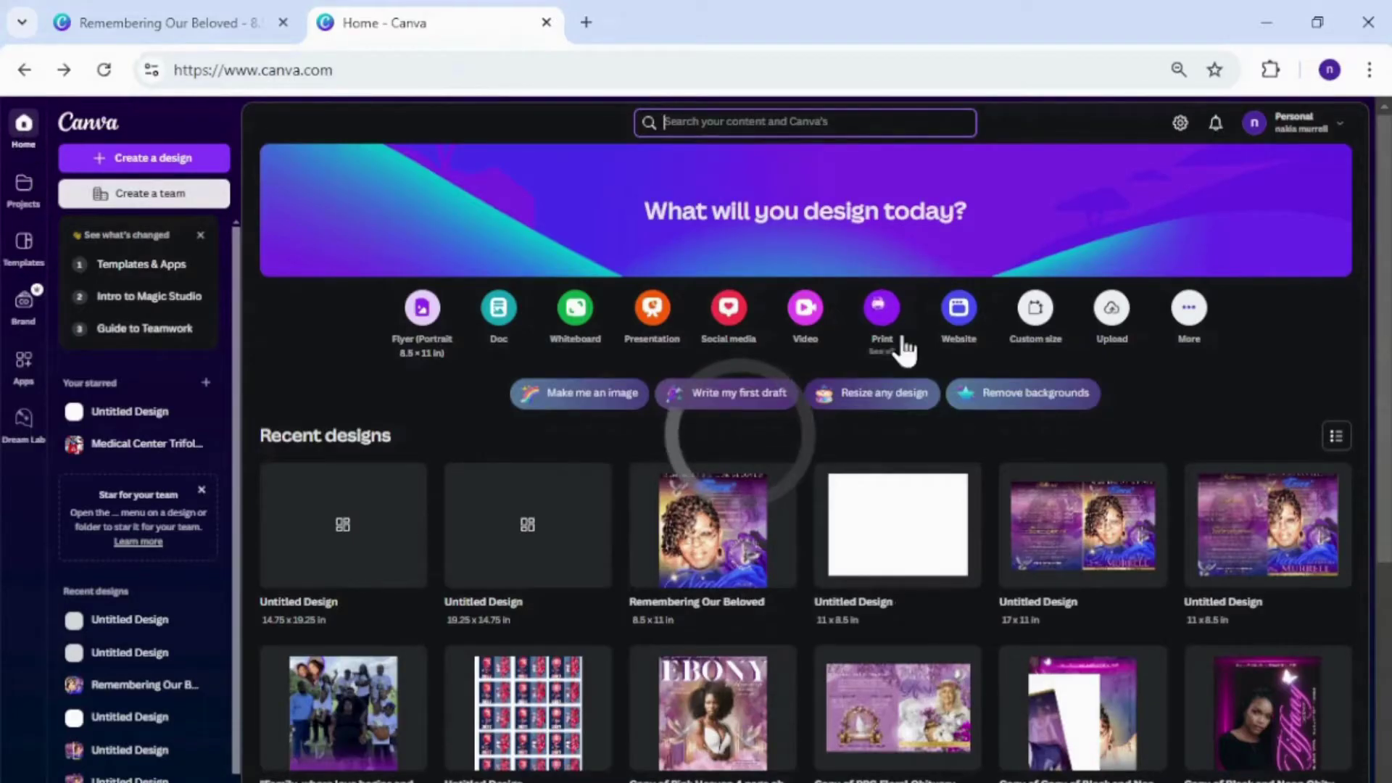
pyautogui.click(1036, 311)
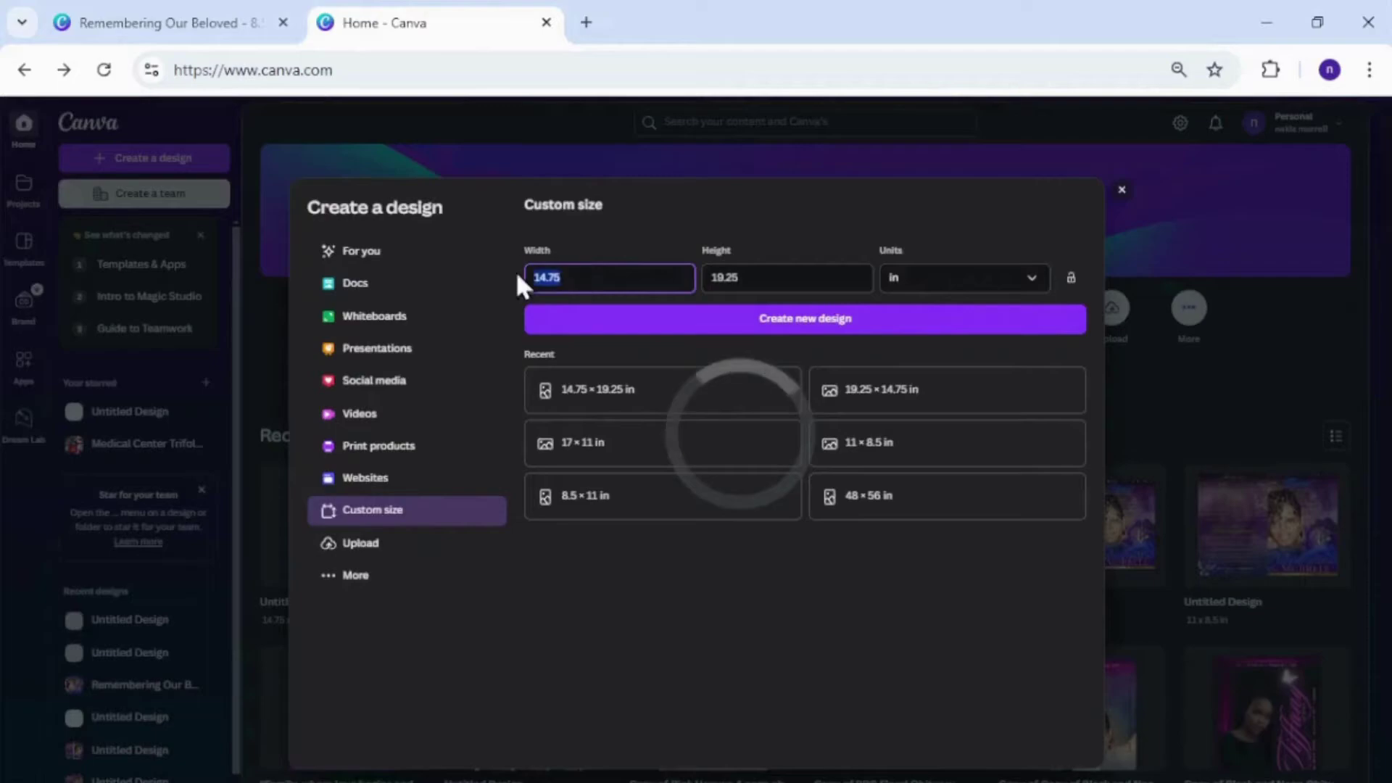
pyautogui.click(879, 404)
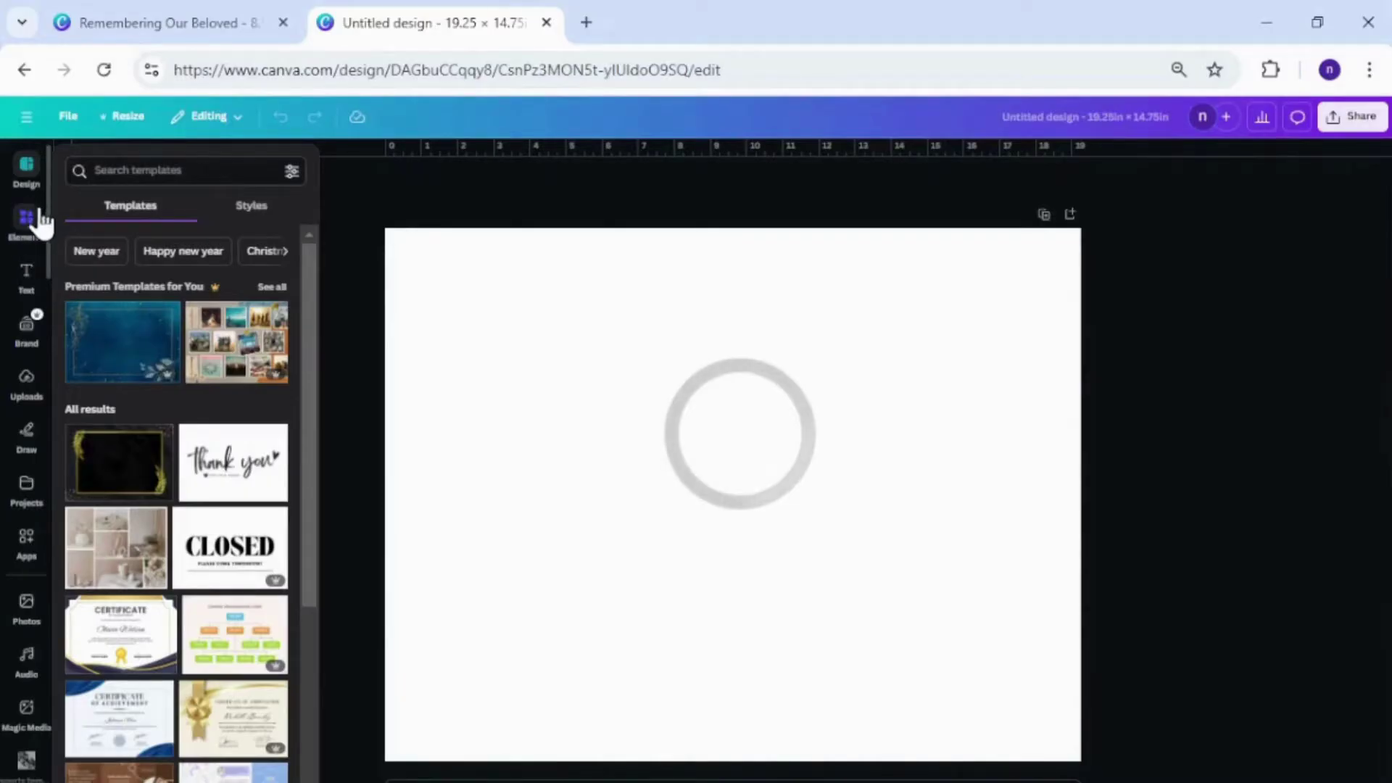
# - Add the uploaded image of the princess in the dark green ball gown to the page and shift it slightly left
pyautogui.click(28, 496)
pyautogui.click(26, 380)
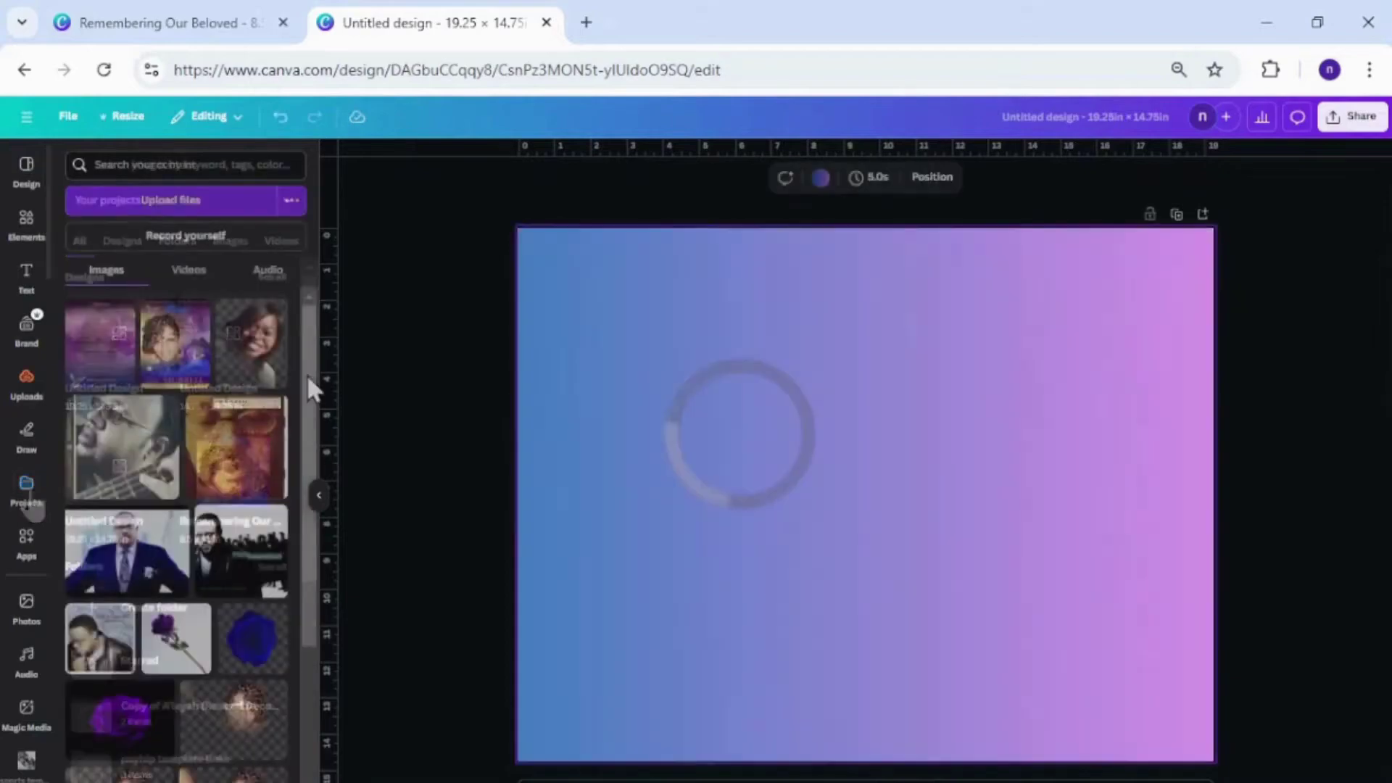
pyautogui.moveTo(306, 374); pyautogui.dragTo(301, 678)
pyautogui.click(258, 572)
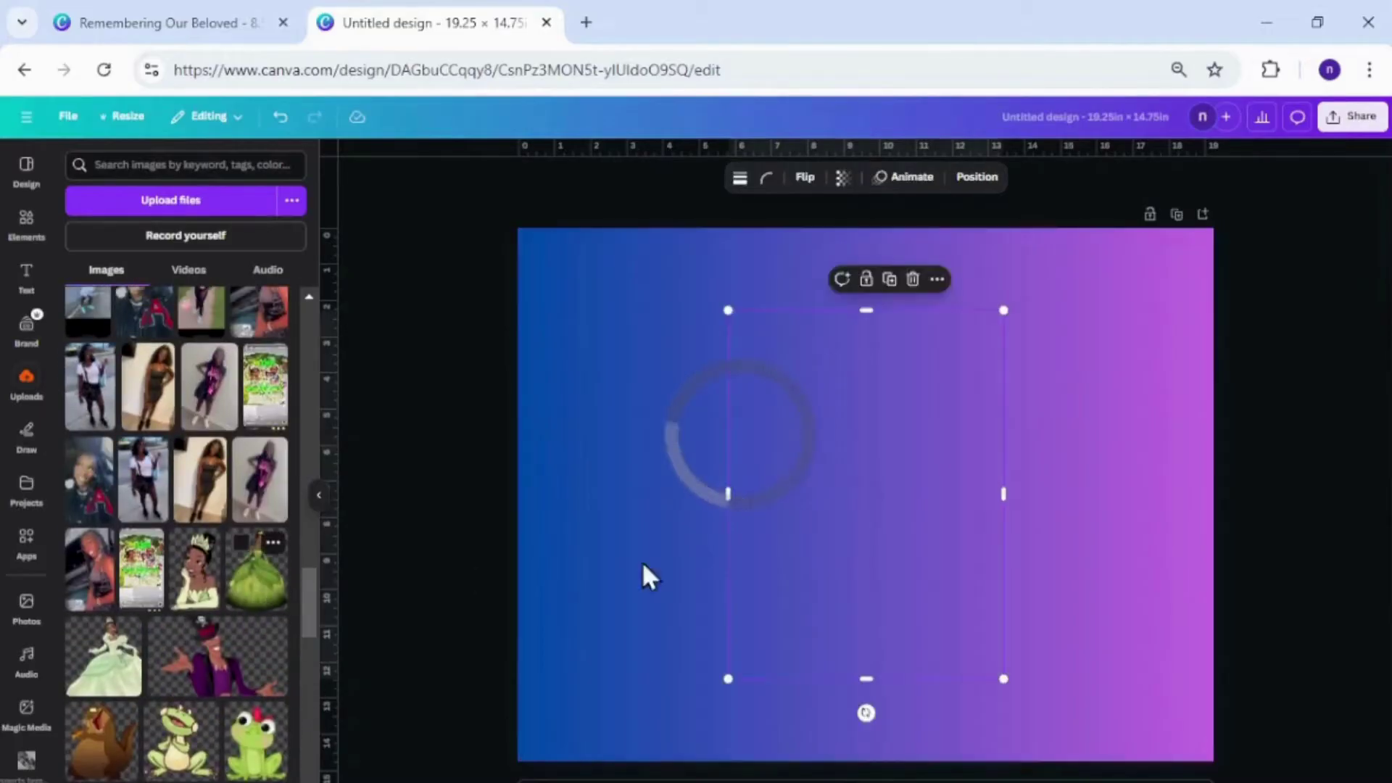
pyautogui.moveTo(929, 468); pyautogui.dragTo(876, 457)
# - Change the page background to the default teal-to-green gradient
pyautogui.click(1026, 389)
pyautogui.click(778, 178)
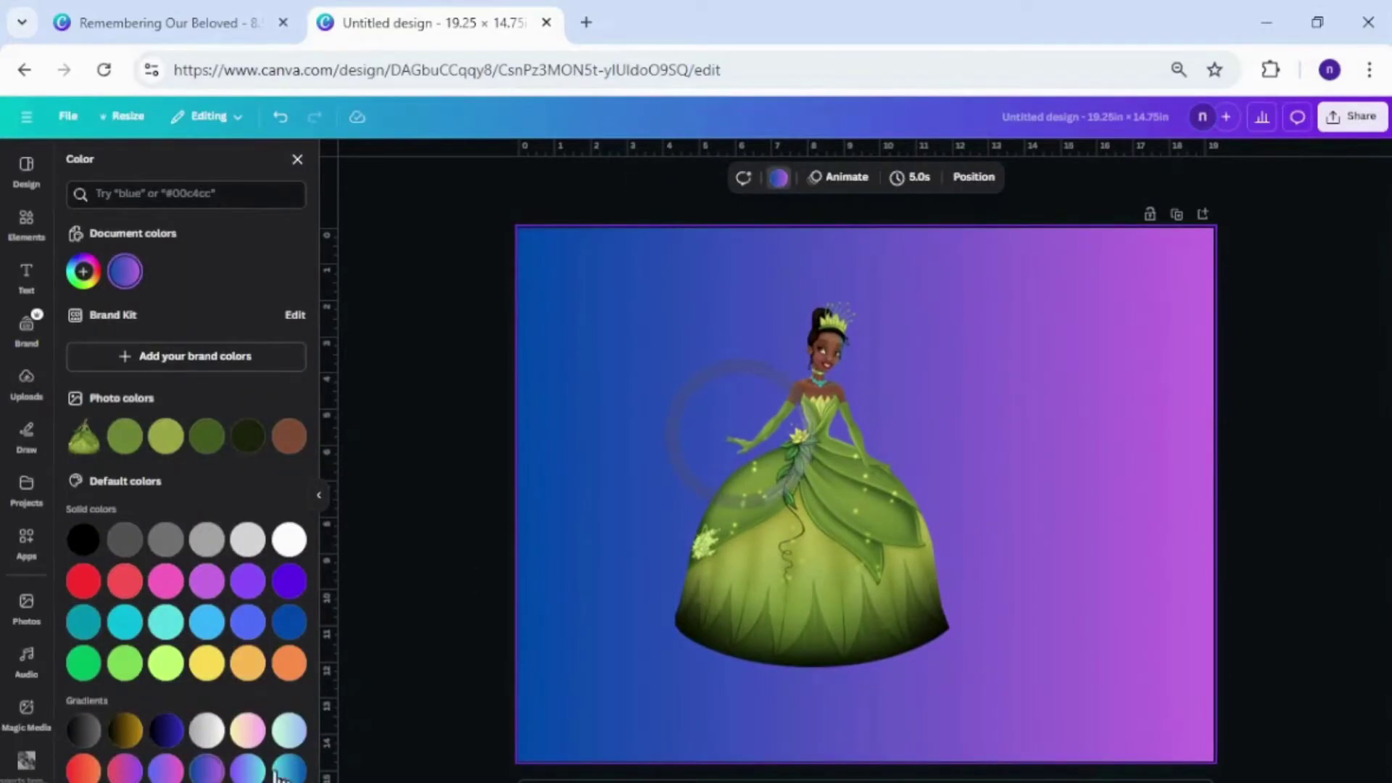
pyautogui.click(125, 782)
# - Enlarge the princess image to most of the page height and centre it on the page
pyautogui.moveTo(838, 554); pyautogui.dragTo(817, 511)
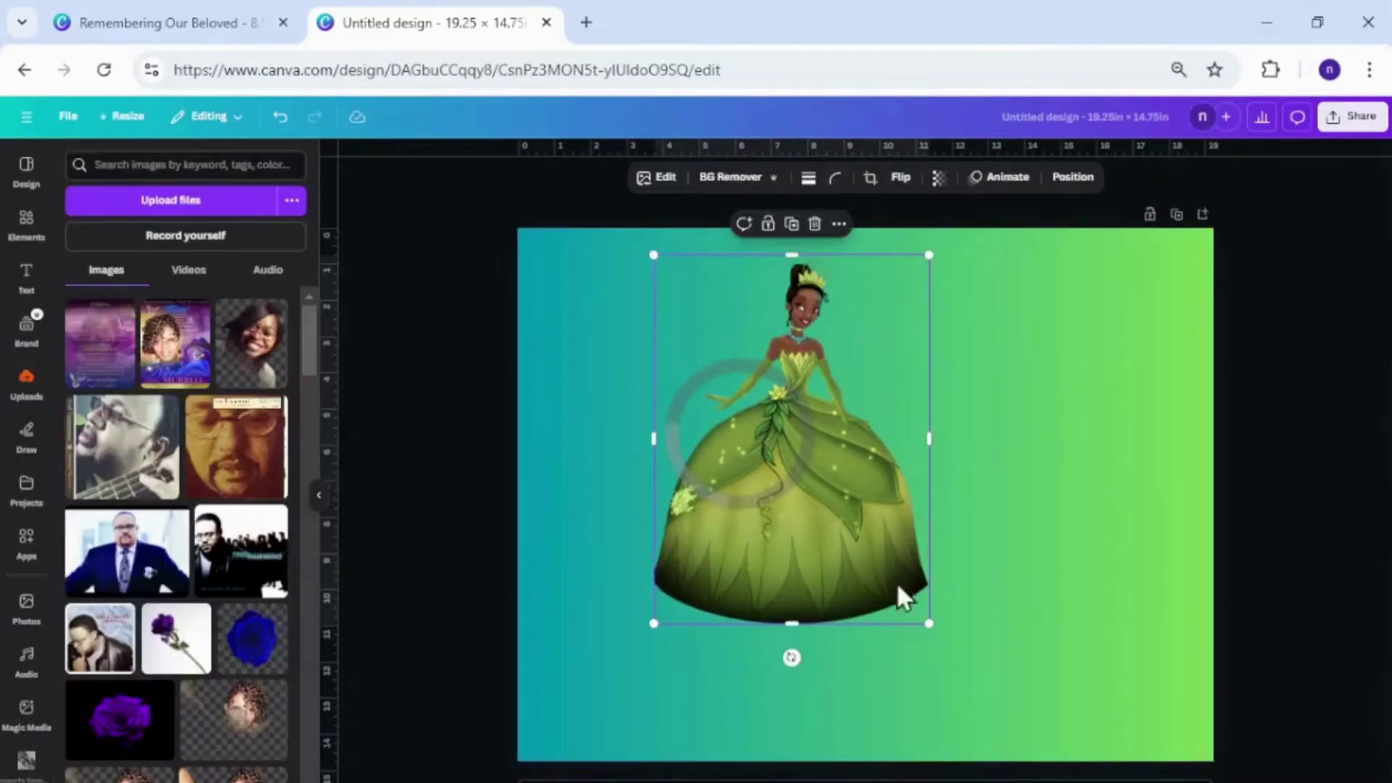
pyautogui.moveTo(926, 625); pyautogui.dragTo(1039, 761)
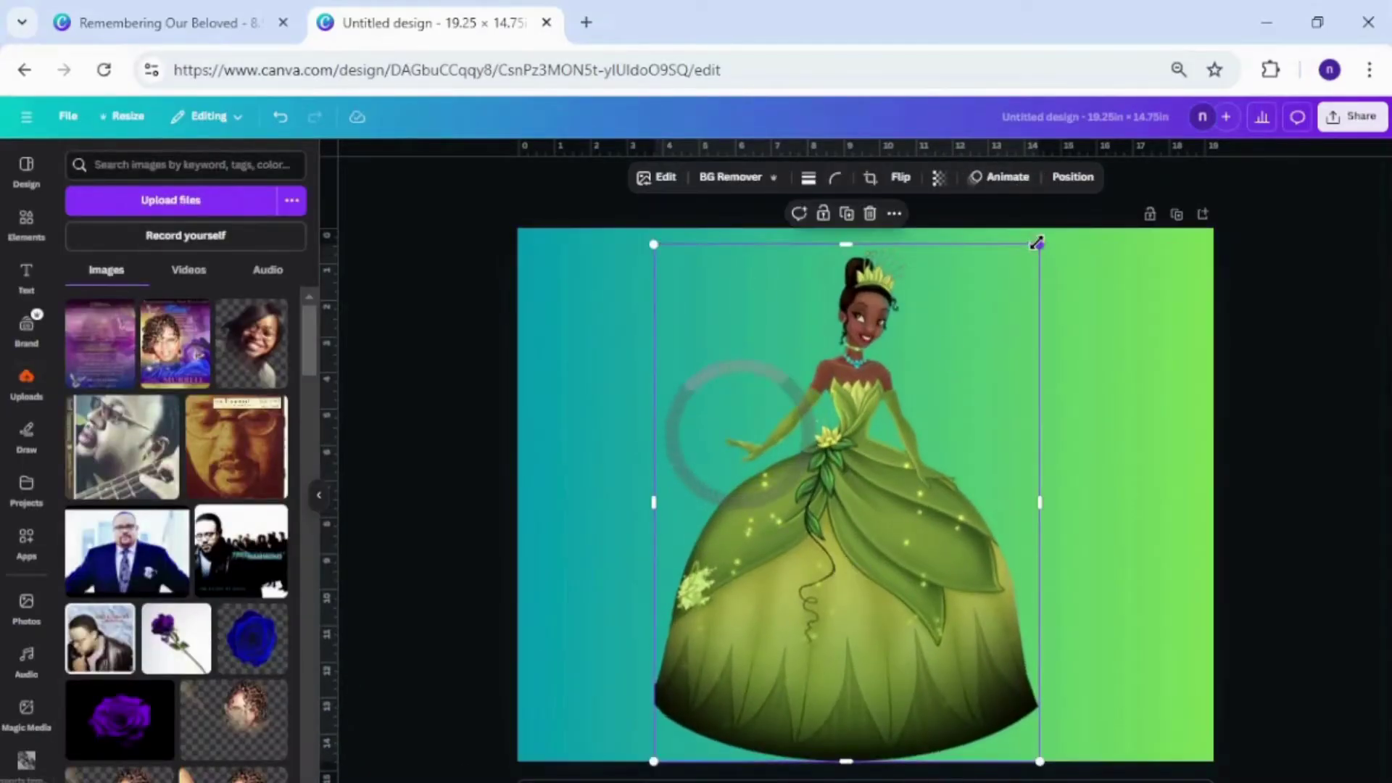
pyautogui.moveTo(1037, 244); pyautogui.dragTo(994, 302)
pyautogui.moveTo(808, 481); pyautogui.dragTo(850, 460)
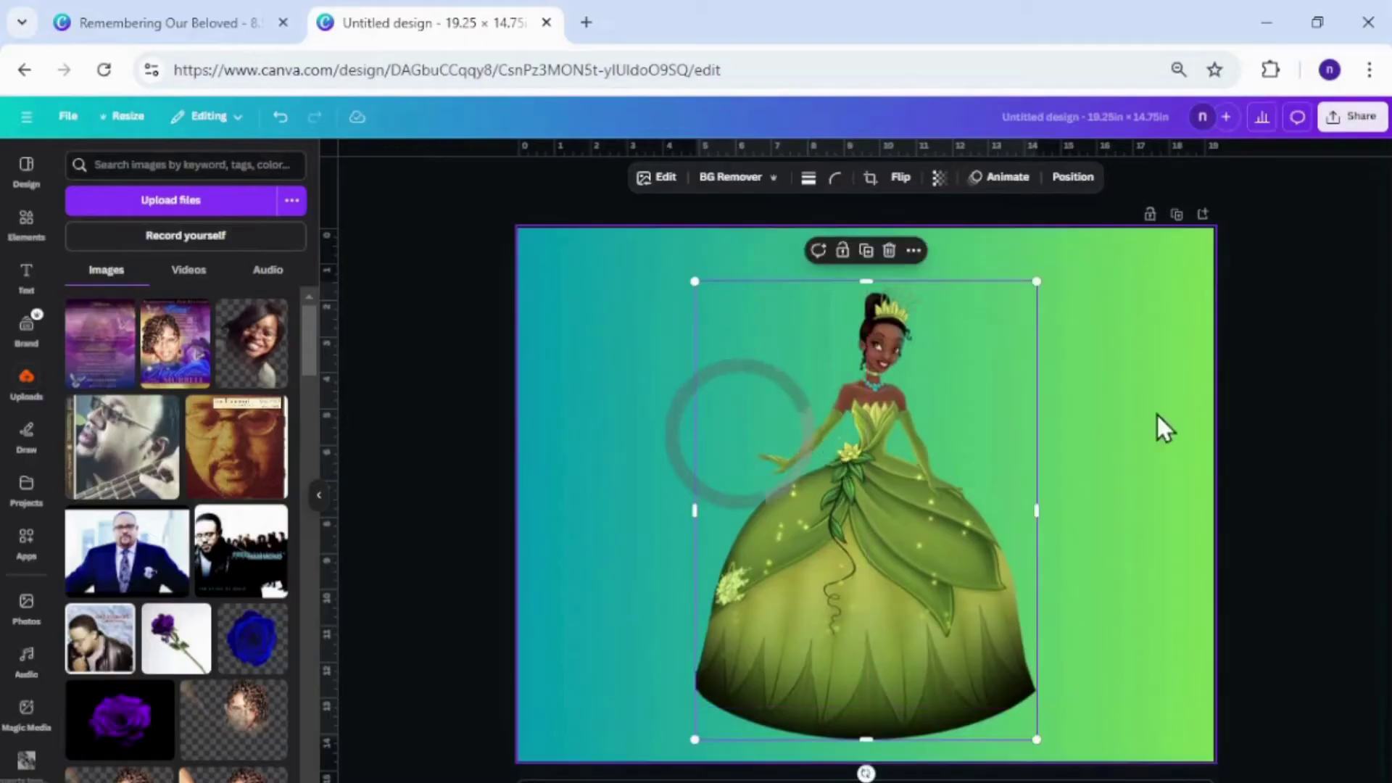
# - Replace the teal in the background gradient with the dark green #637E35 sampled from the princess's gown
pyautogui.click(1157, 415)
pyautogui.click(778, 177)
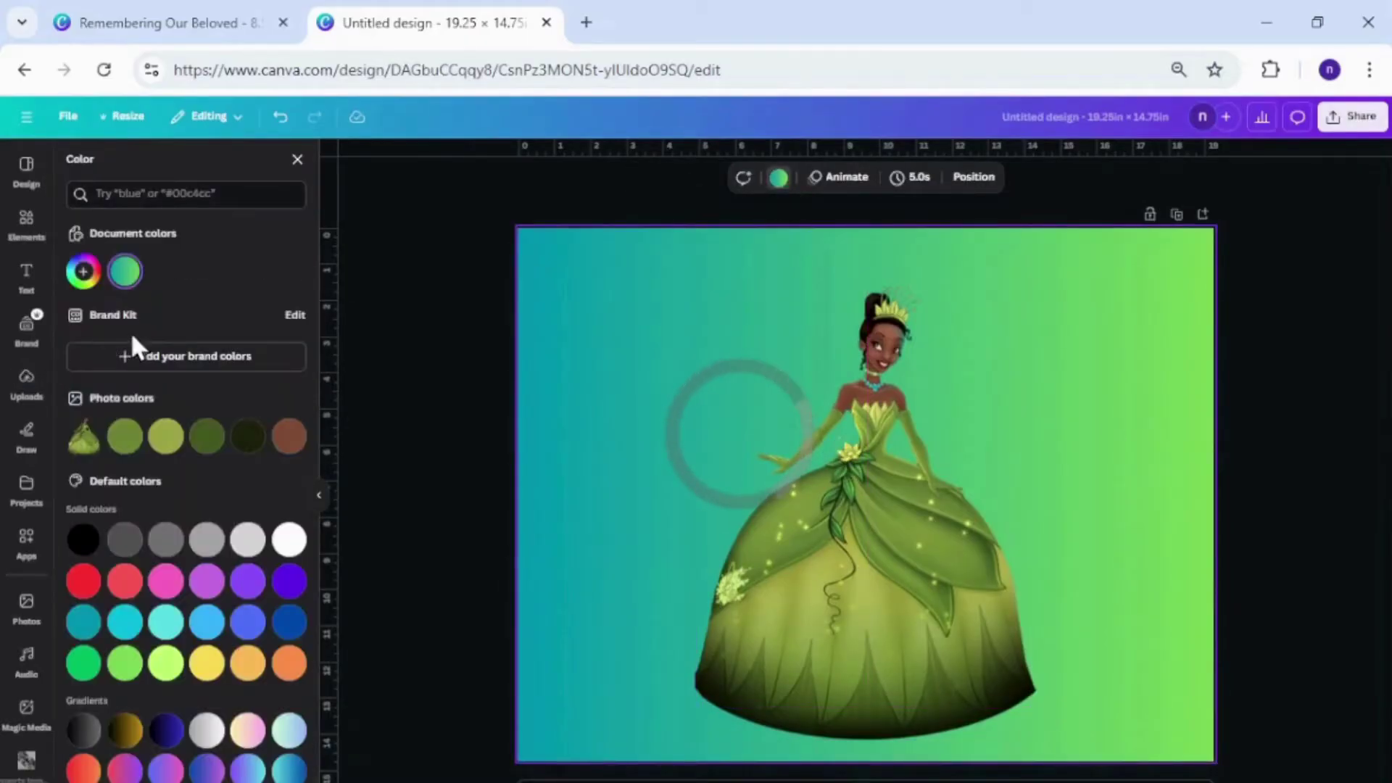
pyautogui.click(125, 273)
pyautogui.click(97, 392)
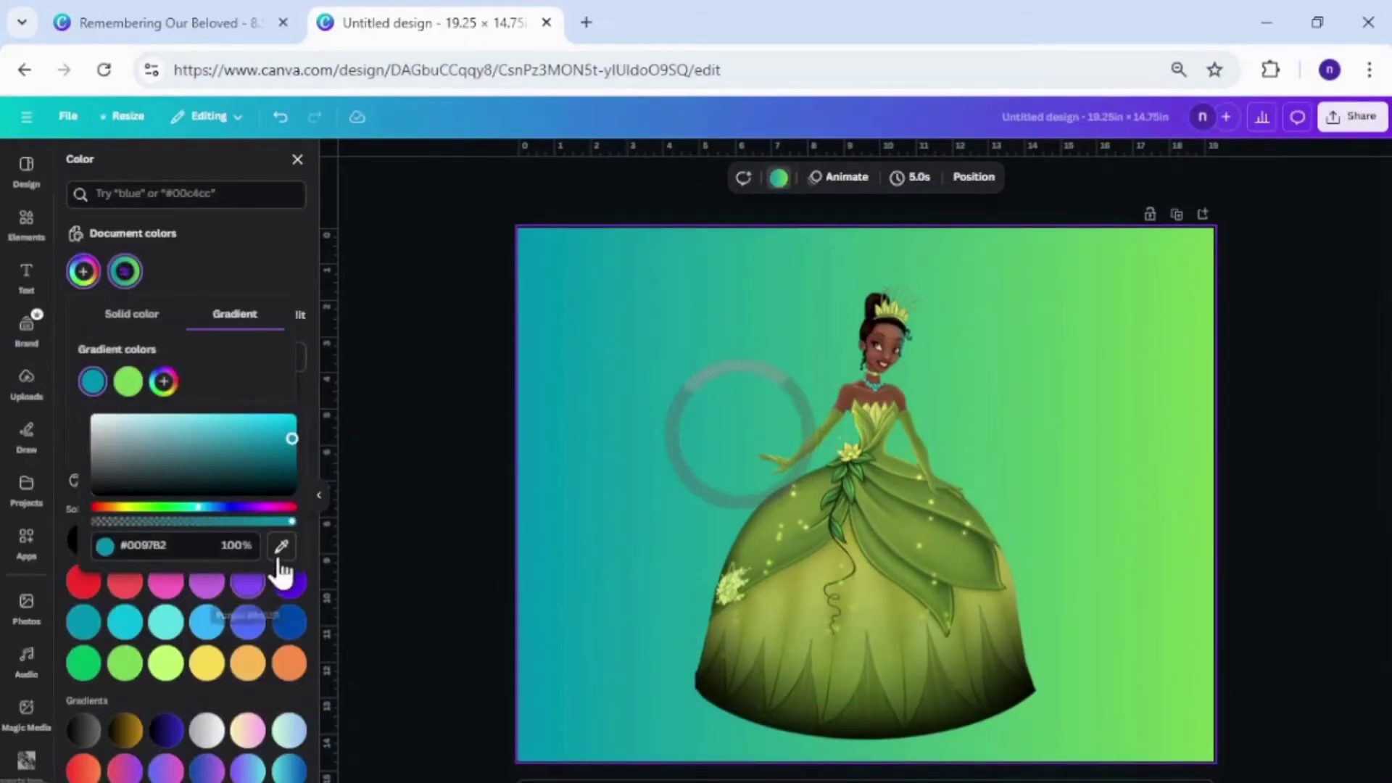
pyautogui.click(280, 555)
pyautogui.click(765, 516)
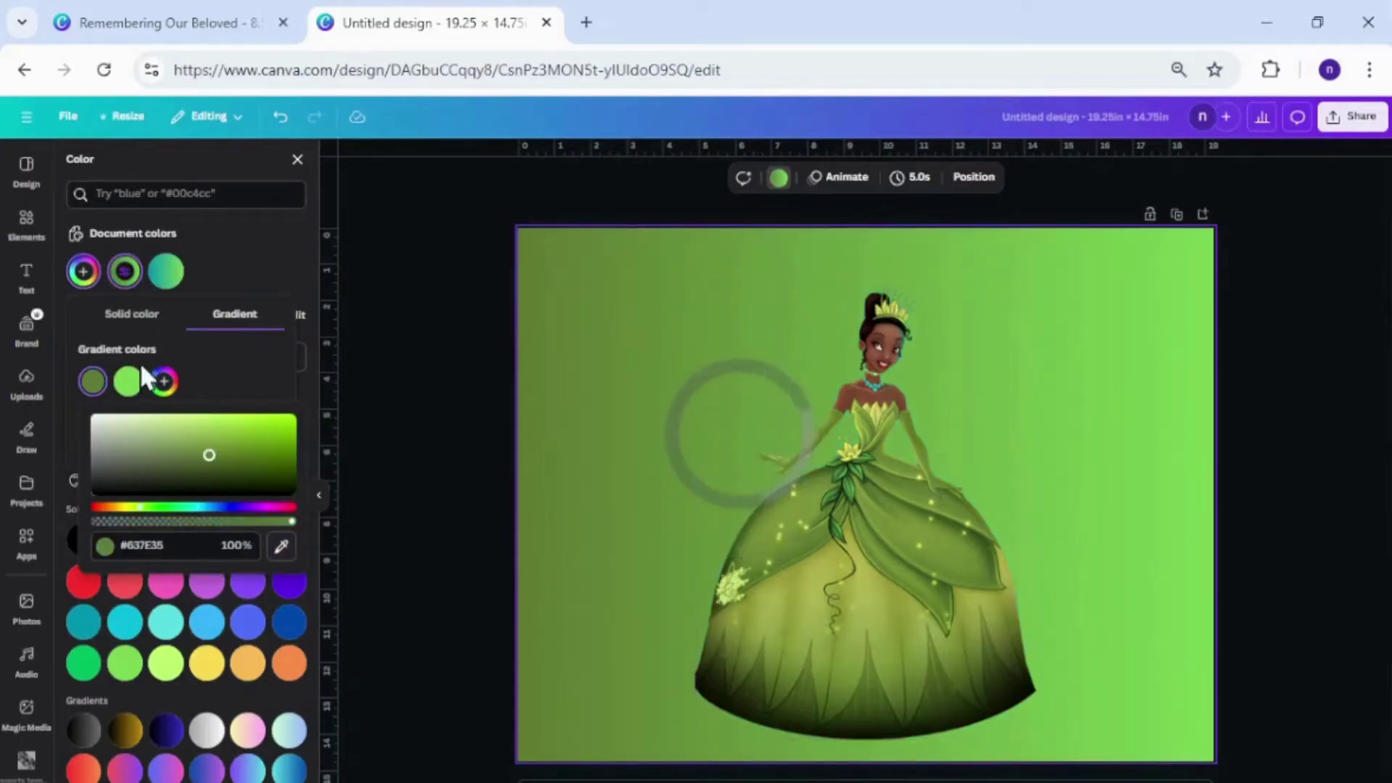
# - Add a third gradient colour, light green #7ED957, and reorder the colours so the dark green sits in the middle
pyautogui.click(163, 381)
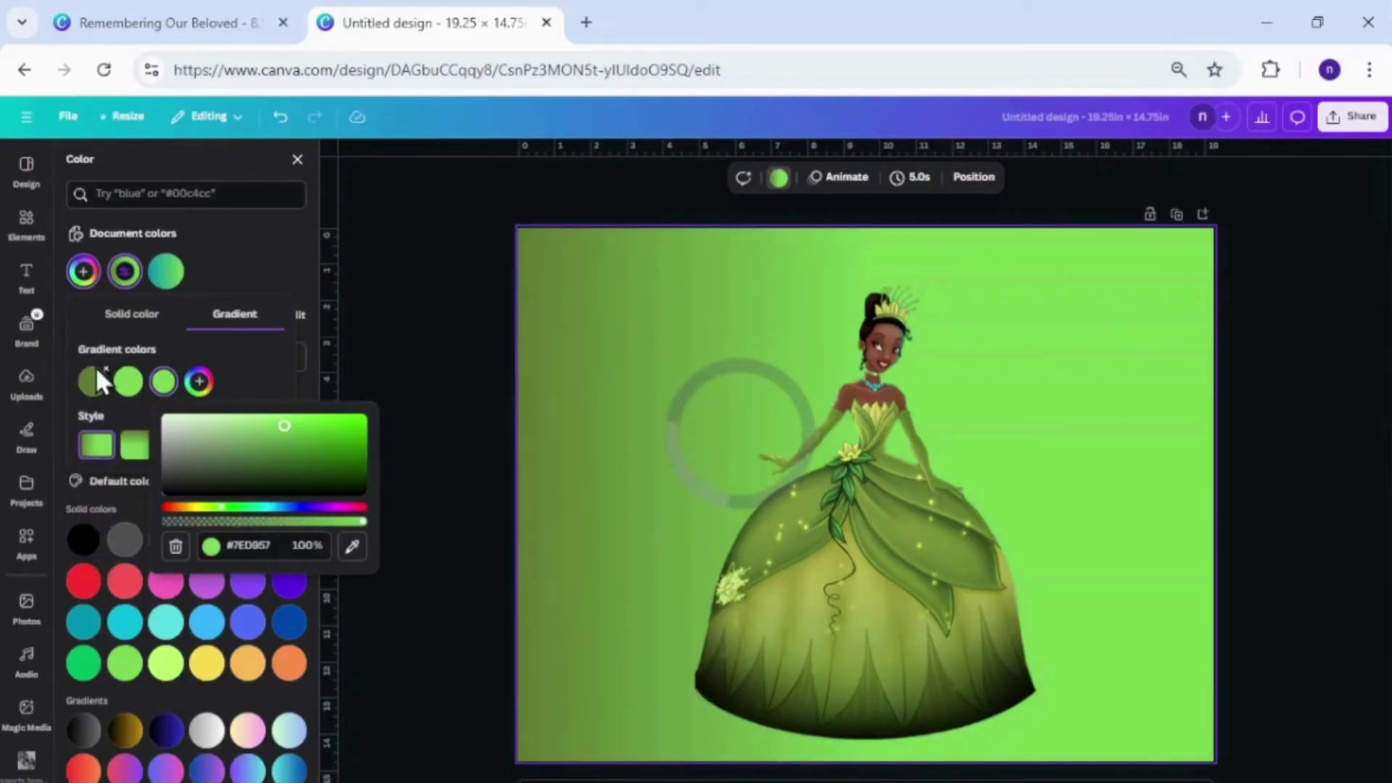
pyautogui.click(128, 381)
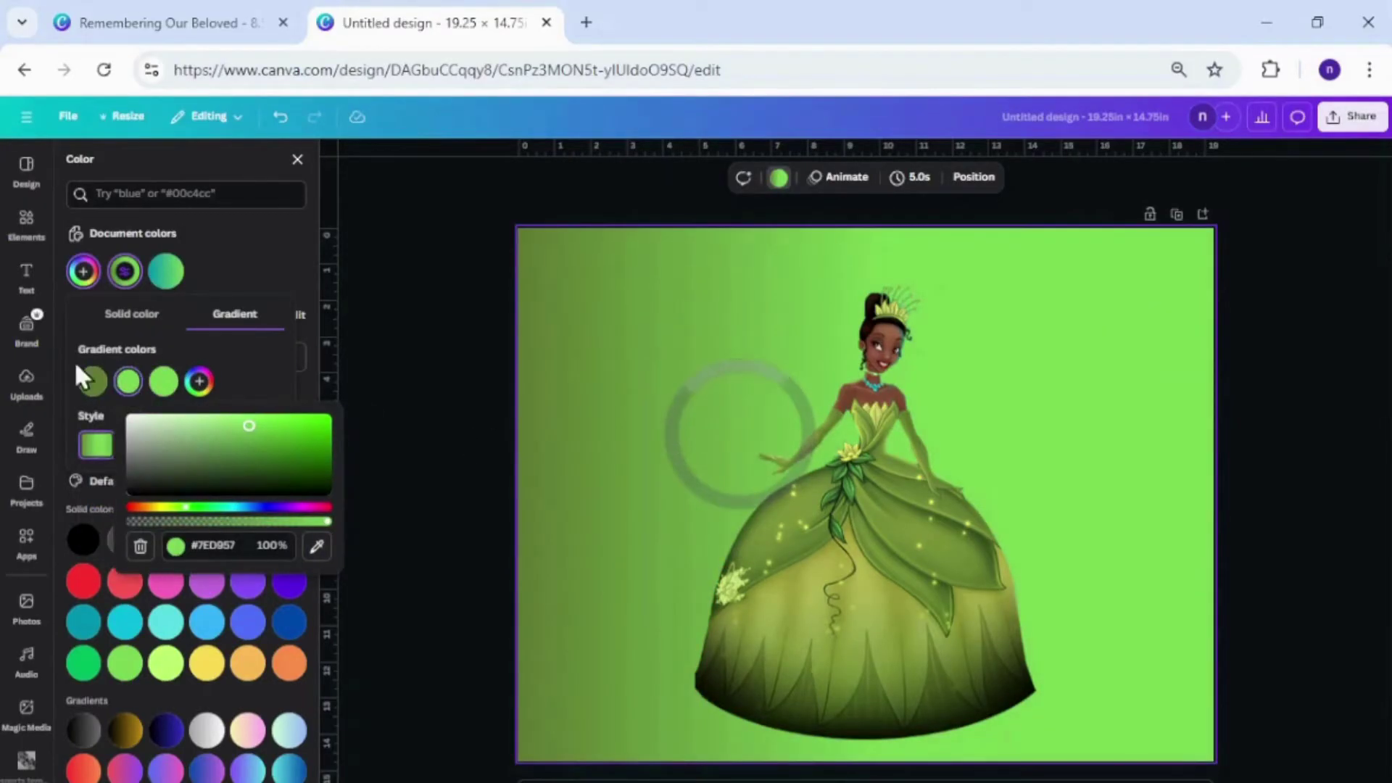
pyautogui.click(260, 387)
pyautogui.moveTo(134, 383)
pyautogui.mouseDown()
pyautogui.moveTo(74, 353)
pyautogui.moveTo(62, 392)
pyautogui.moveTo(75, 379)
pyautogui.moveTo(147, 385)
pyautogui.mouseUp()
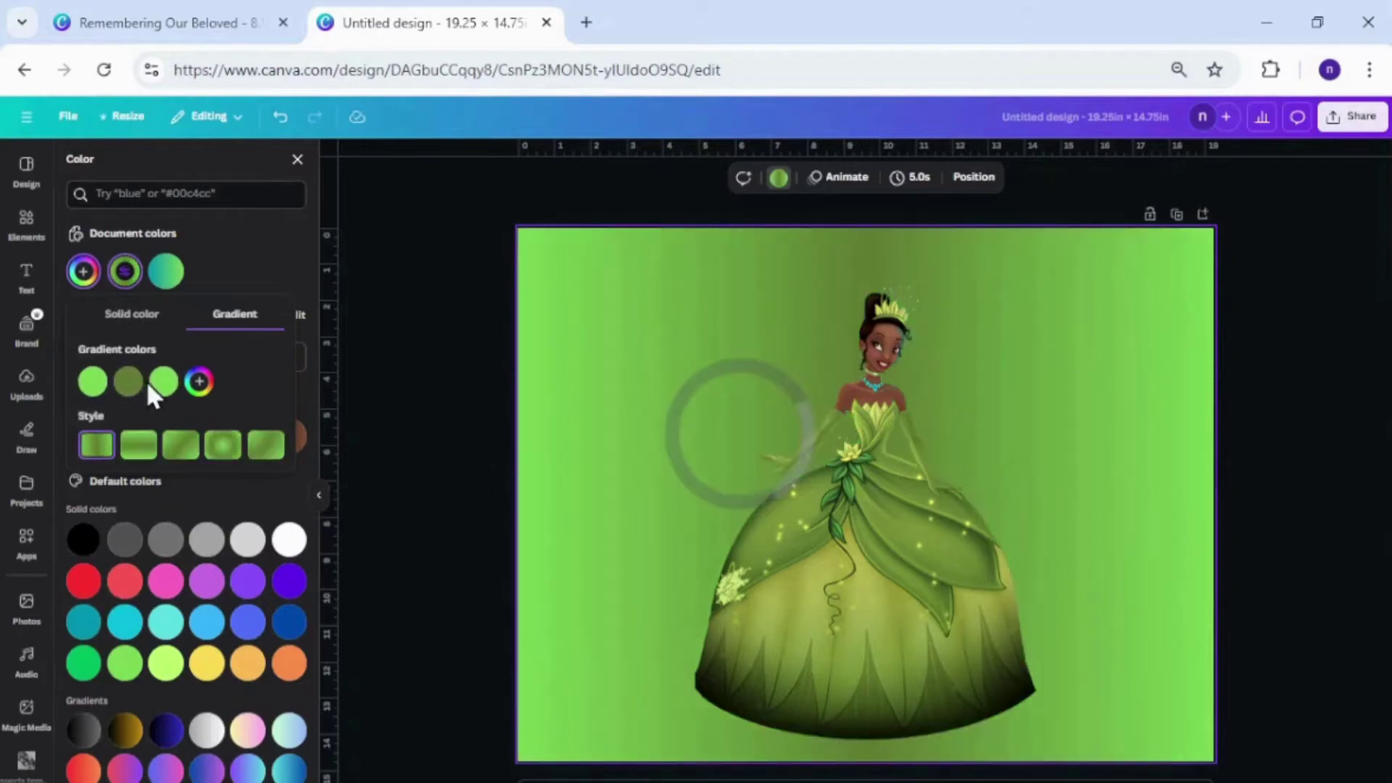
# - Add a fourth gradient colour, #637E35 sampled from the existing dark green, and place it beside that colour between the light greens
pyautogui.click(198, 383)
pyautogui.click(387, 545)
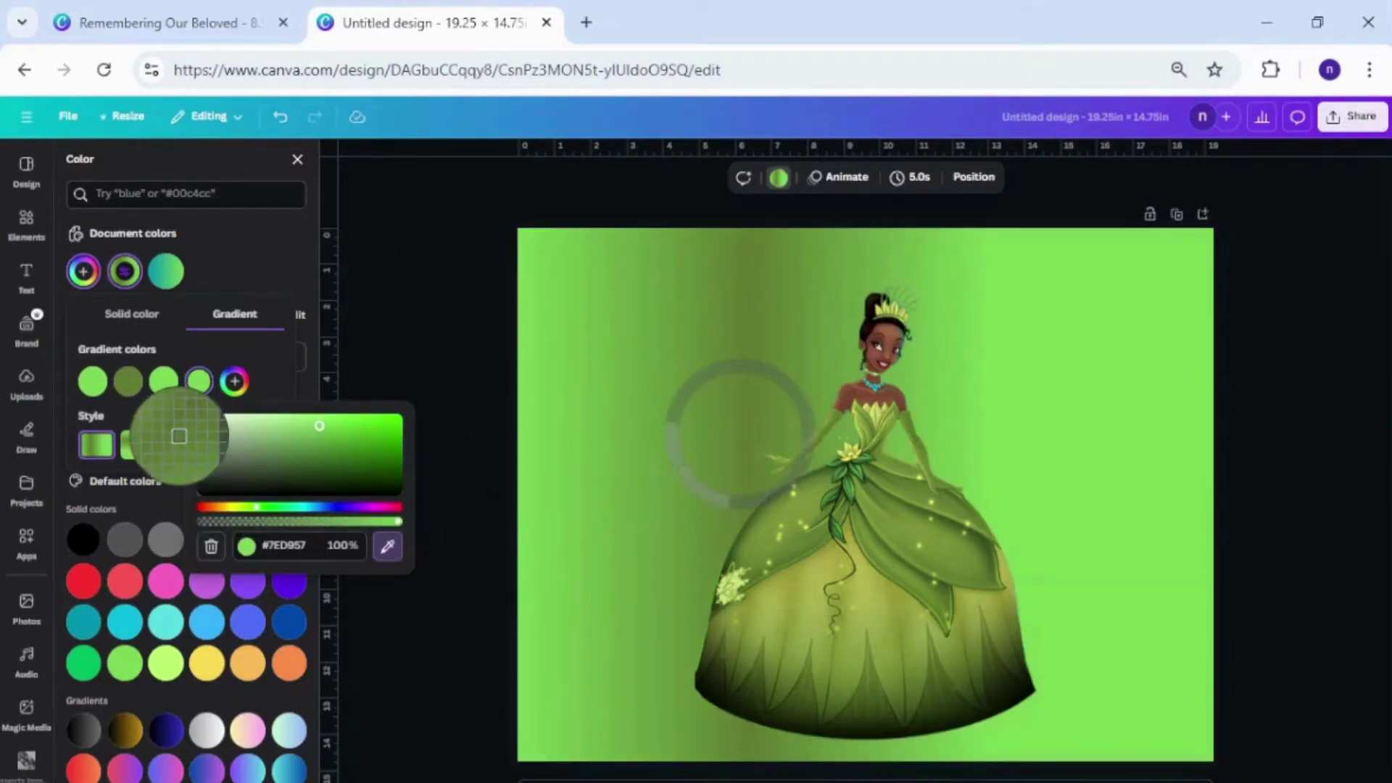
pyautogui.click(128, 383)
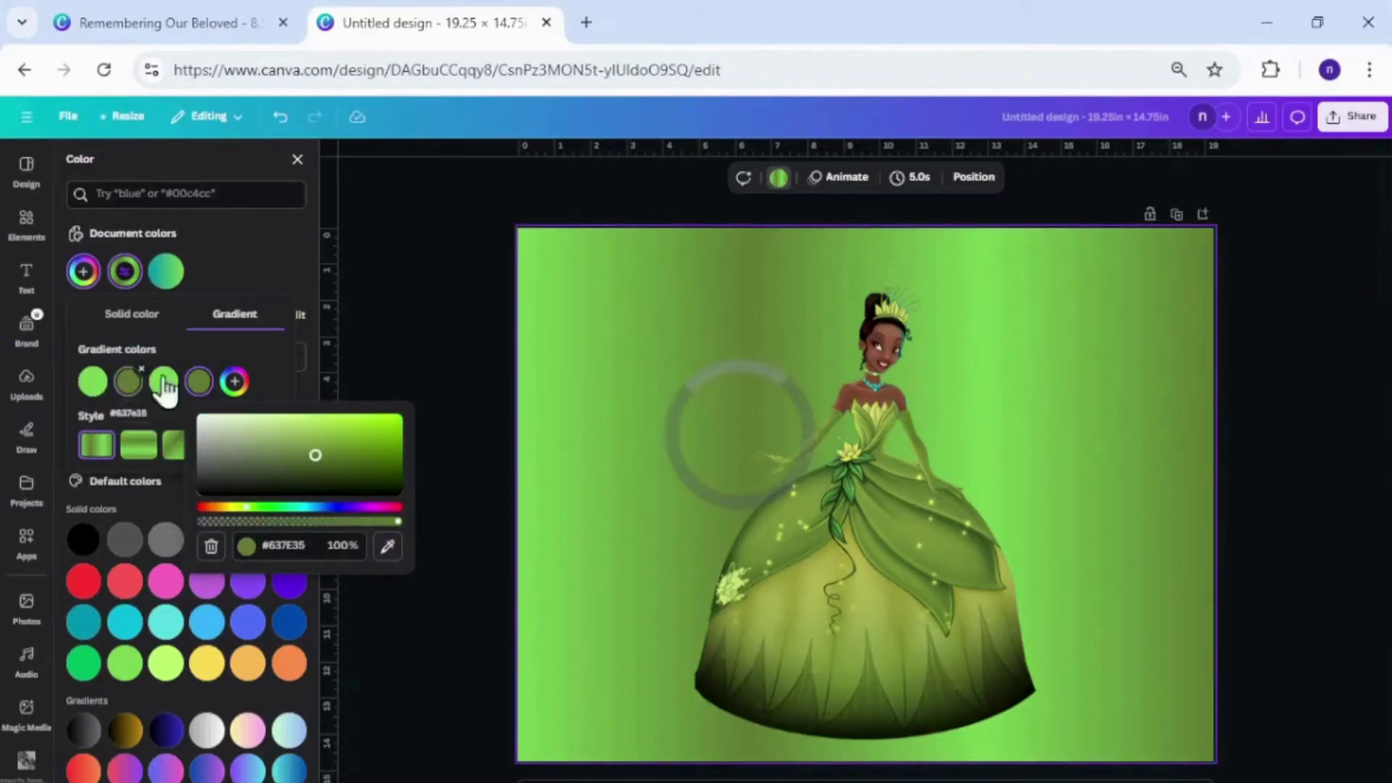
pyautogui.moveTo(199, 383); pyautogui.dragTo(156, 384)
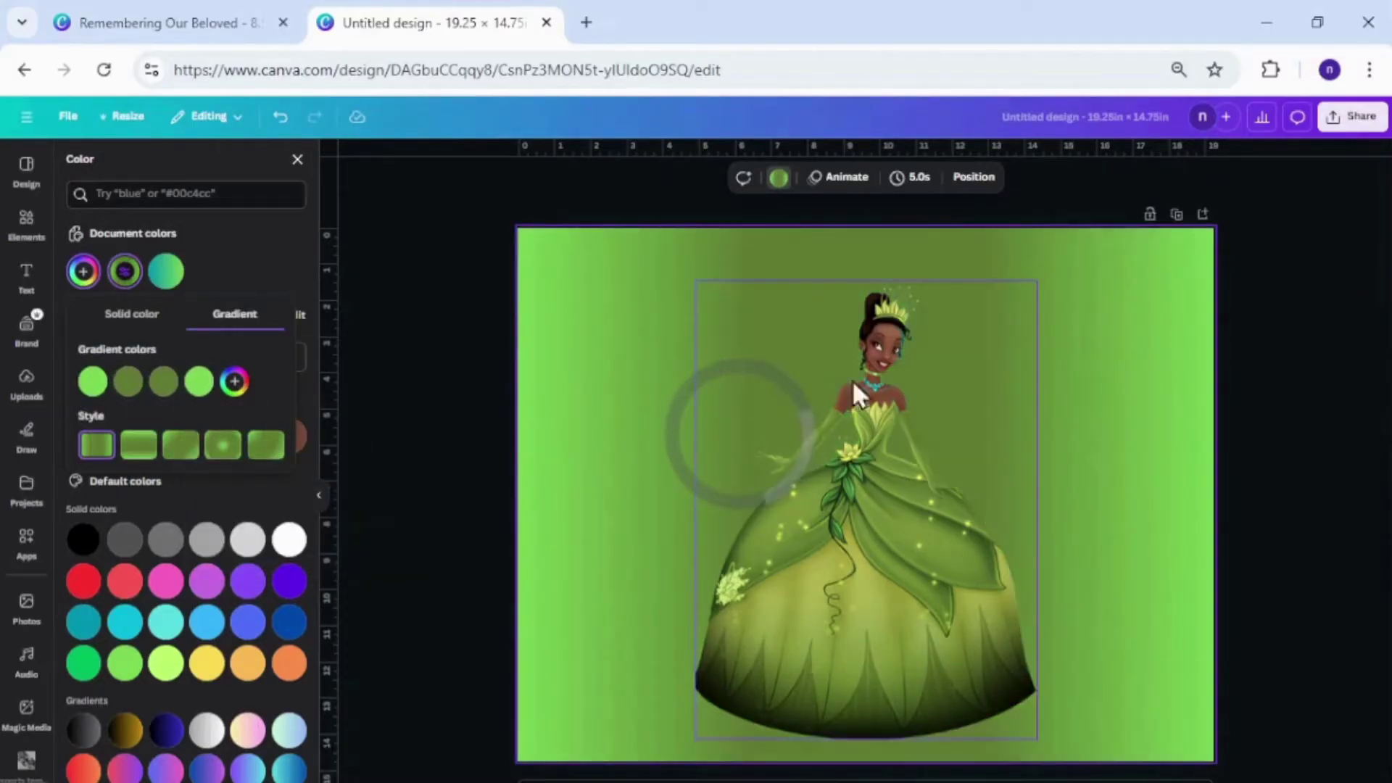
# - Shrink the princess image slightly and recentre it on the background
pyautogui.click(873, 359)
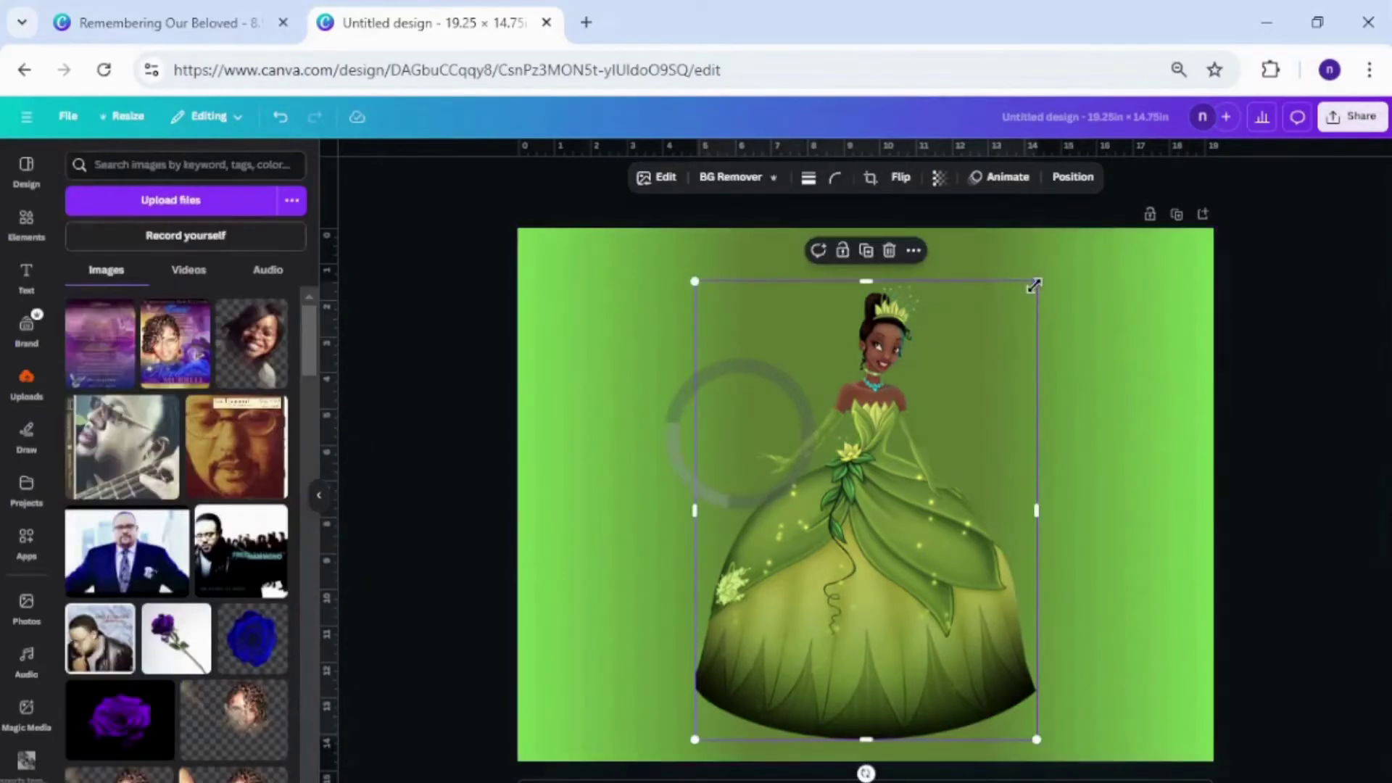
pyautogui.moveTo(1037, 281); pyautogui.dragTo(1000, 330)
pyautogui.moveTo(853, 468); pyautogui.dragTo(869, 447)
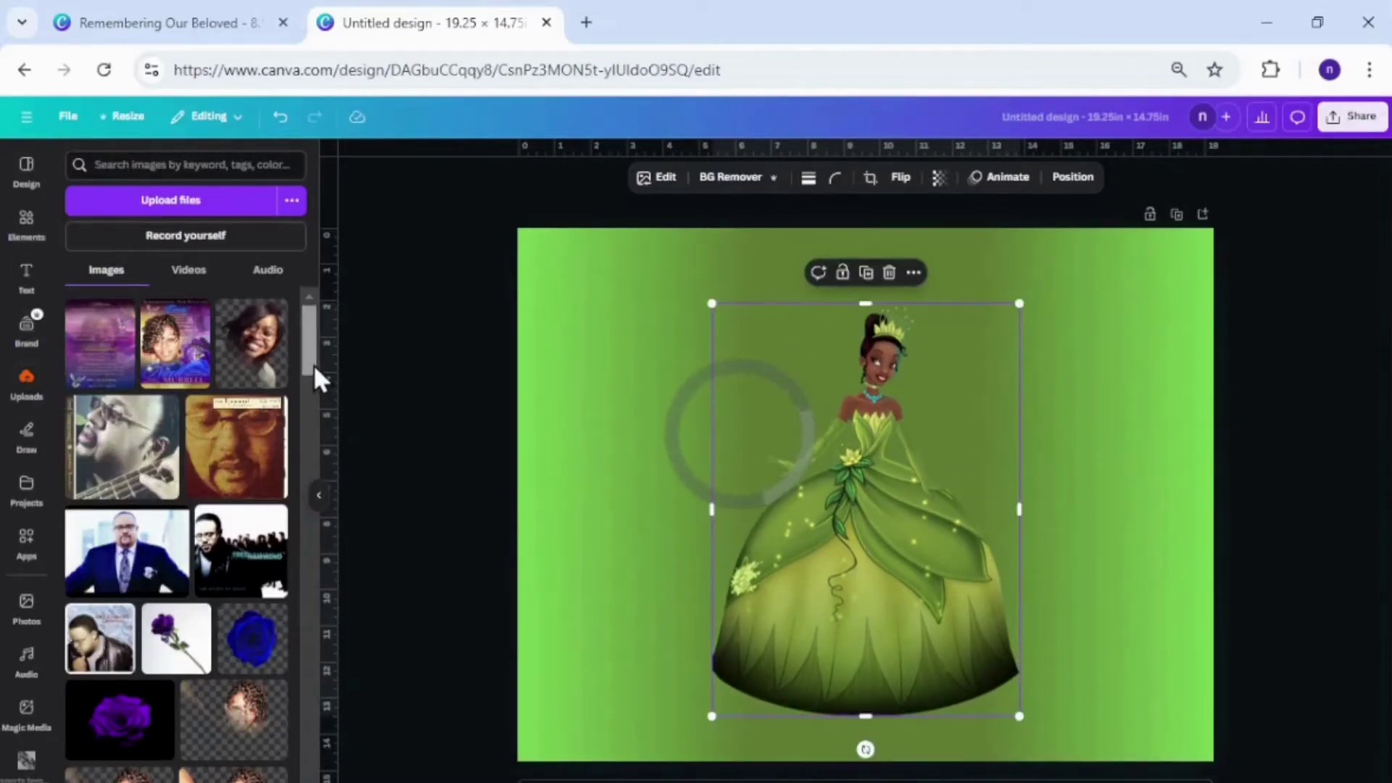
# - Add the uploaded grinning frog image, move the princess to the right half, and place the frog at the lower left
pyautogui.moveTo(310, 364); pyautogui.dragTo(300, 757)
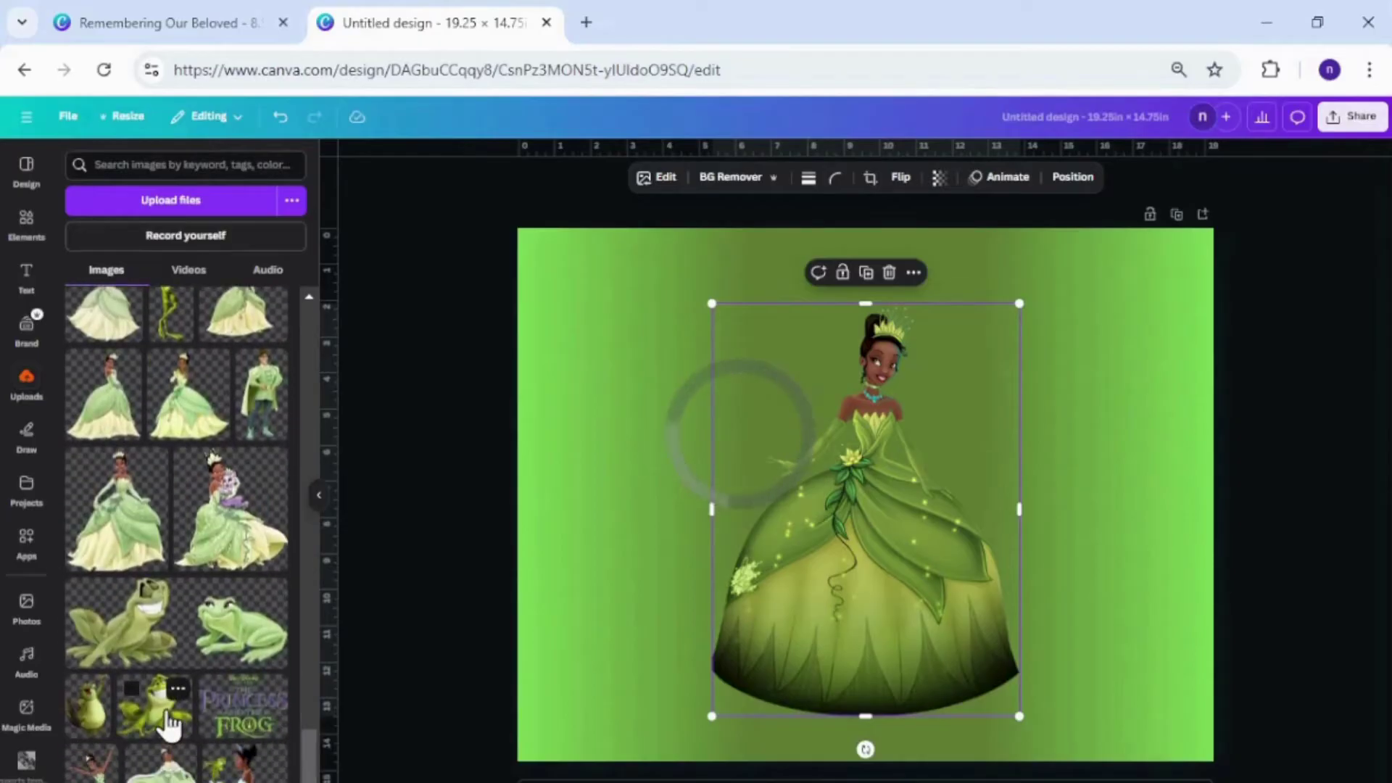
pyautogui.moveTo(156, 707); pyautogui.dragTo(867, 445)
pyautogui.moveTo(889, 319); pyautogui.dragTo(979, 328)
pyautogui.click(771, 547)
pyautogui.moveTo(771, 547); pyautogui.dragTo(765, 587)
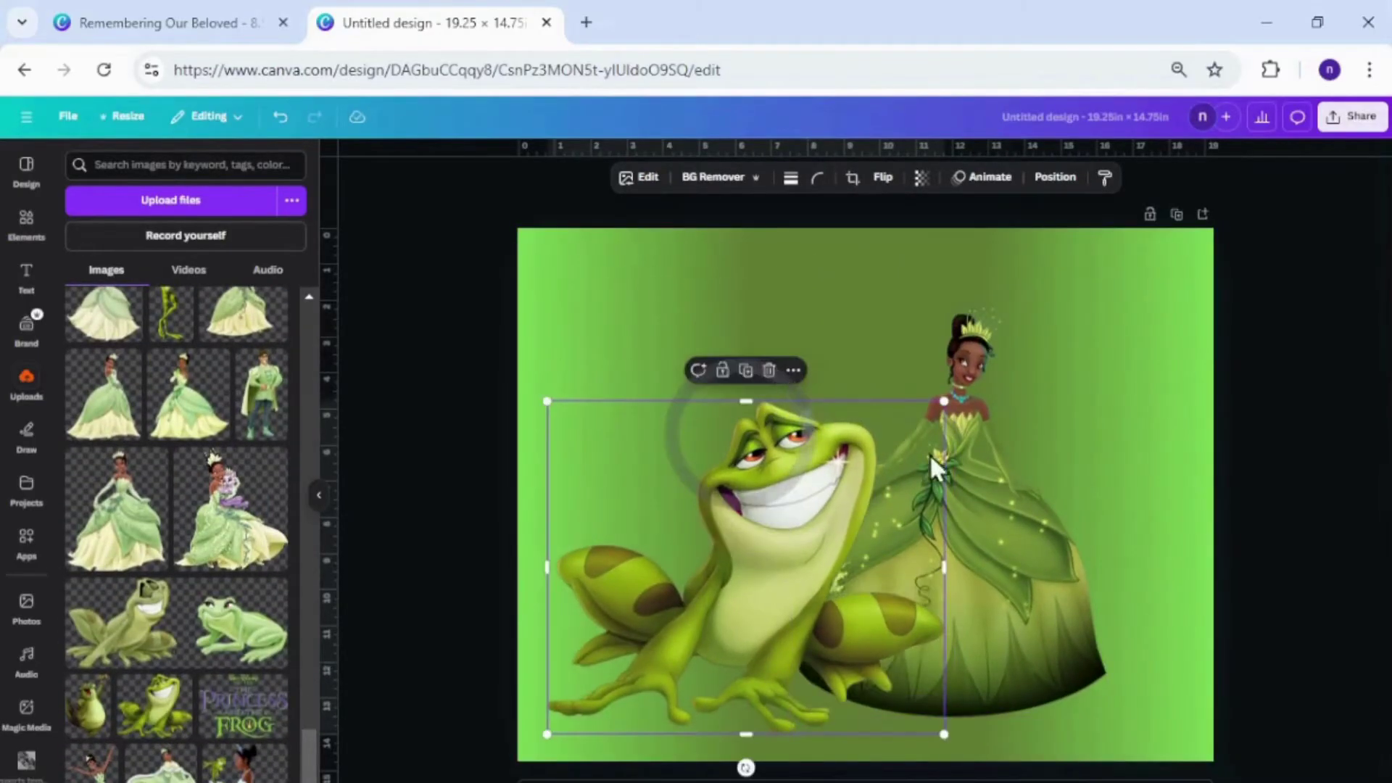
# - Reduce the frog's size, set it overlapping the gown's lower left edge, and nudge the princess closer to it
pyautogui.moveTo(942, 402); pyautogui.dragTo(856, 476)
pyautogui.moveTo(733, 569); pyautogui.dragTo(783, 581)
pyautogui.moveTo(1001, 508); pyautogui.dragTo(992, 544)
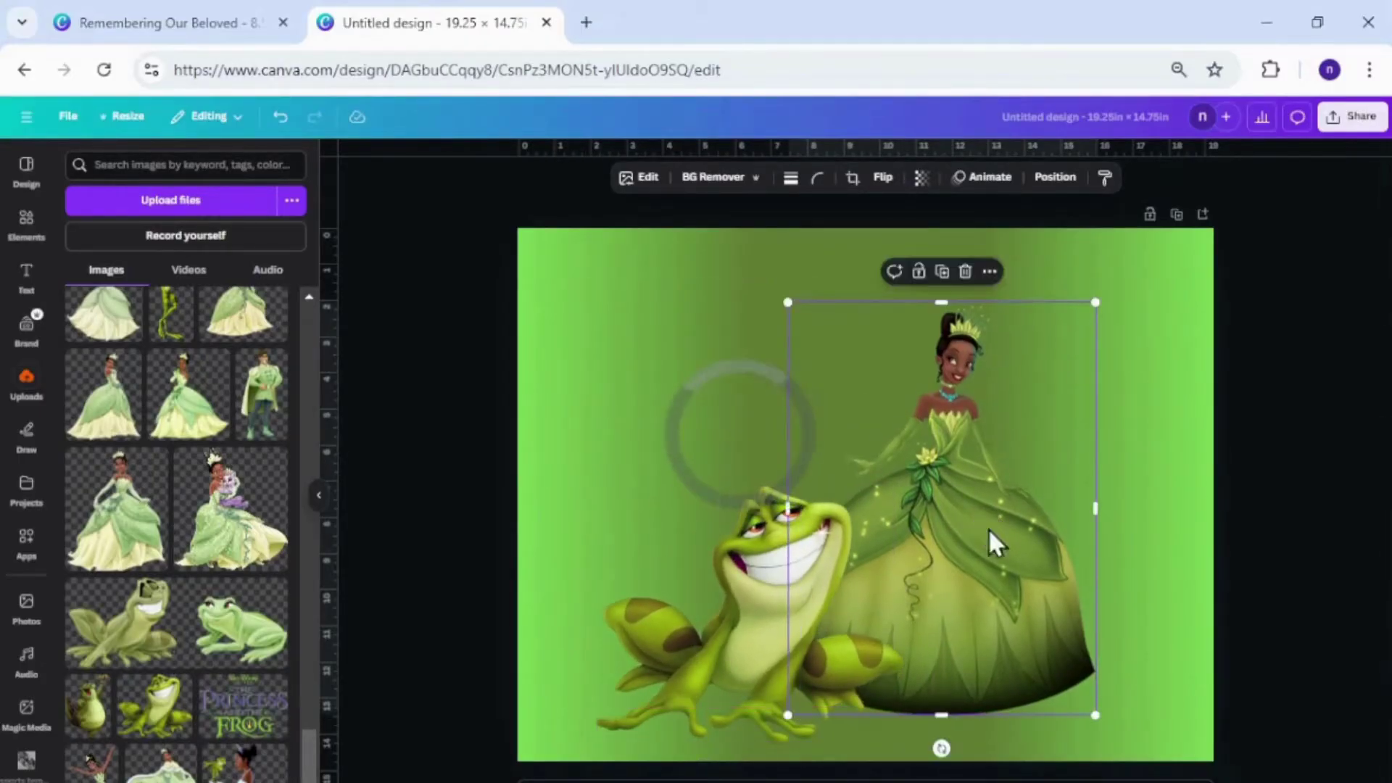
# - Search the graphic elements for "swamp", and add and remove the cartoon pond scene with reeds as a trial
pyautogui.click(27, 221)
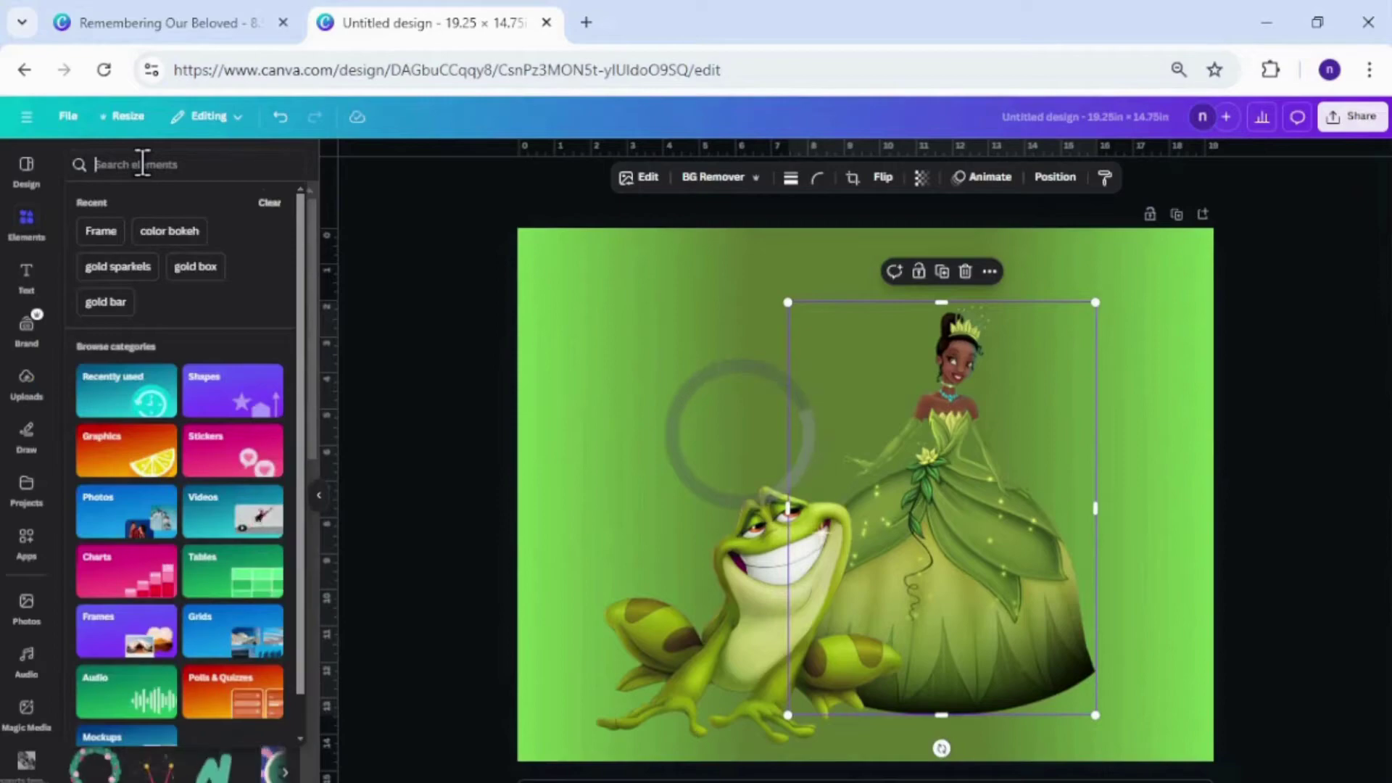
pyautogui.write('swamp')
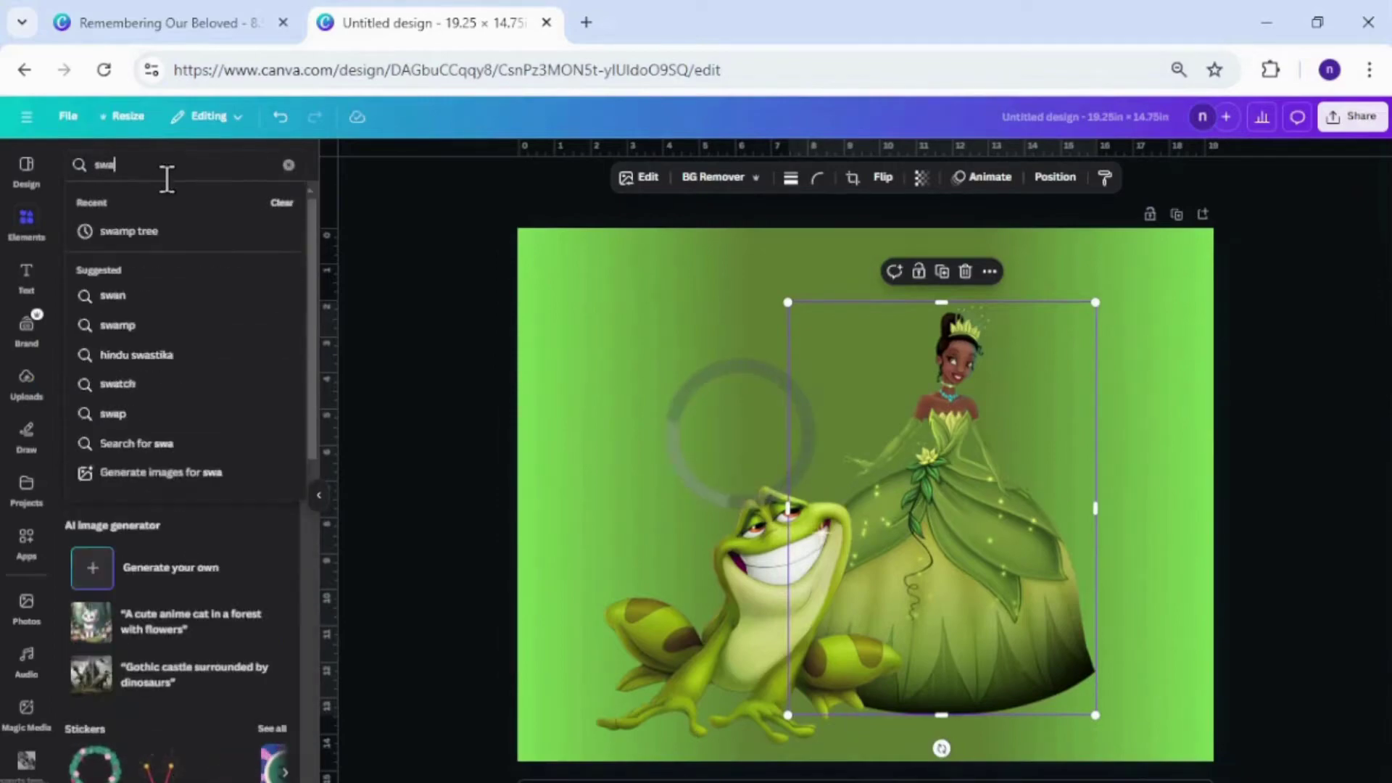
pyautogui.press('Return')
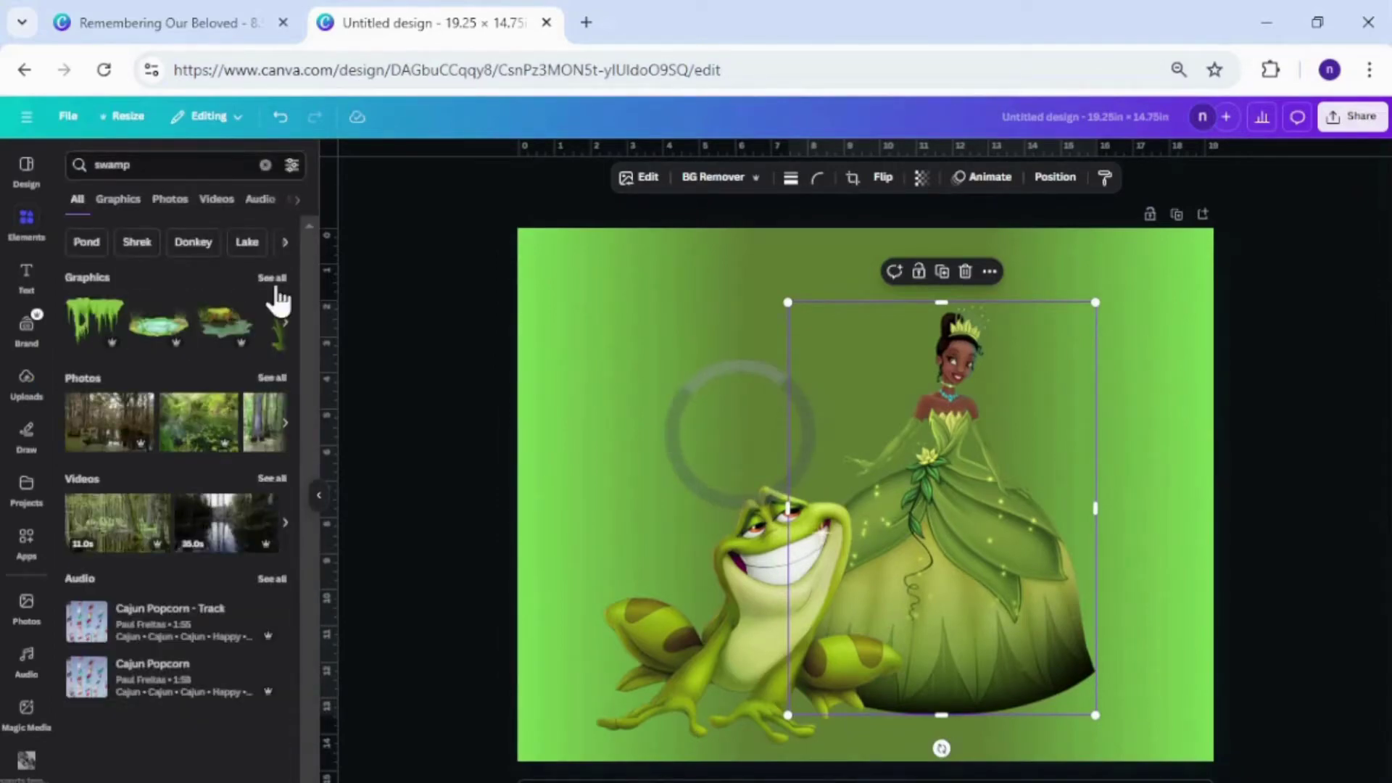
pyautogui.click(274, 289)
pyautogui.scroll(-3, 290, 406)
pyautogui.click(108, 507)
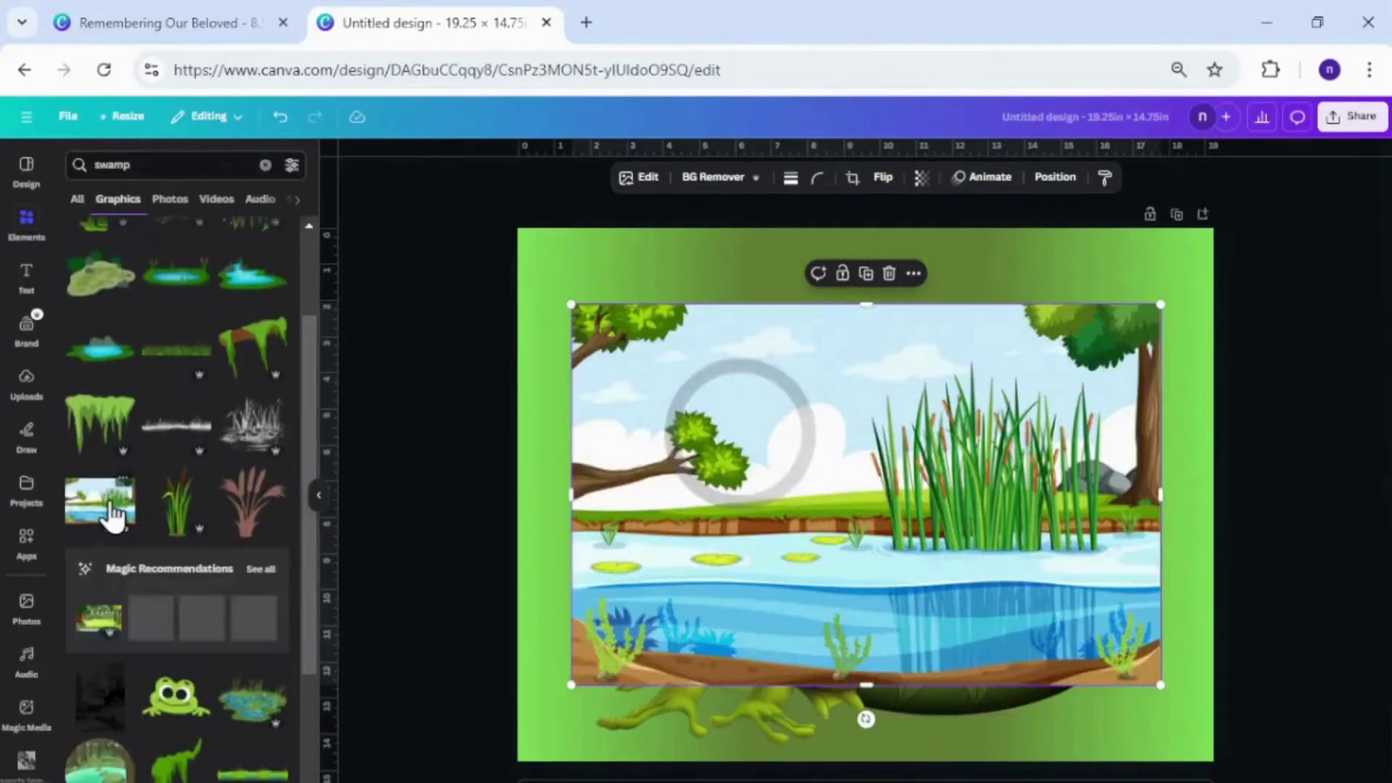
pyautogui.click(889, 272)
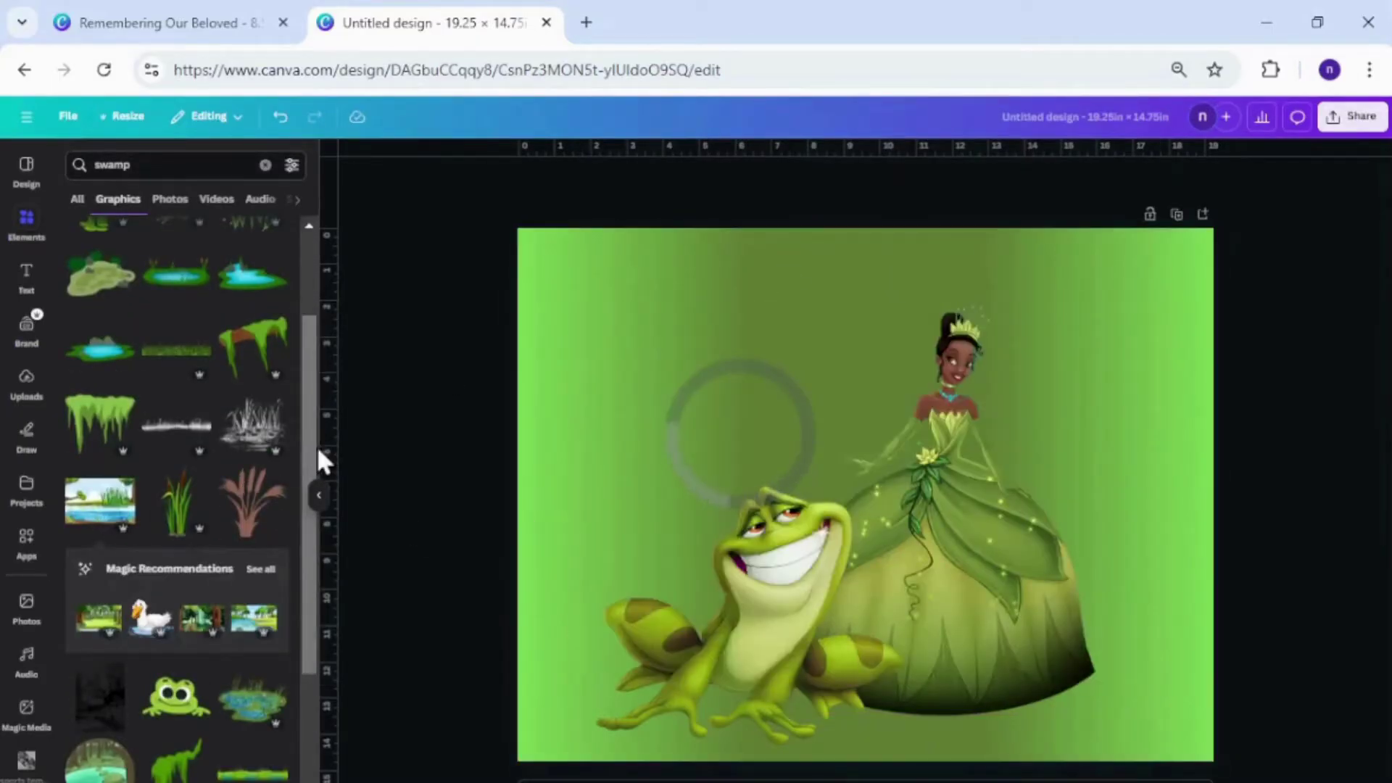
# - Add the swamp forest graphic with hanging vines and lily pads, and enlarge it to cover the whole page
pyautogui.scroll(-6, 294, 553)
pyautogui.click(177, 482)
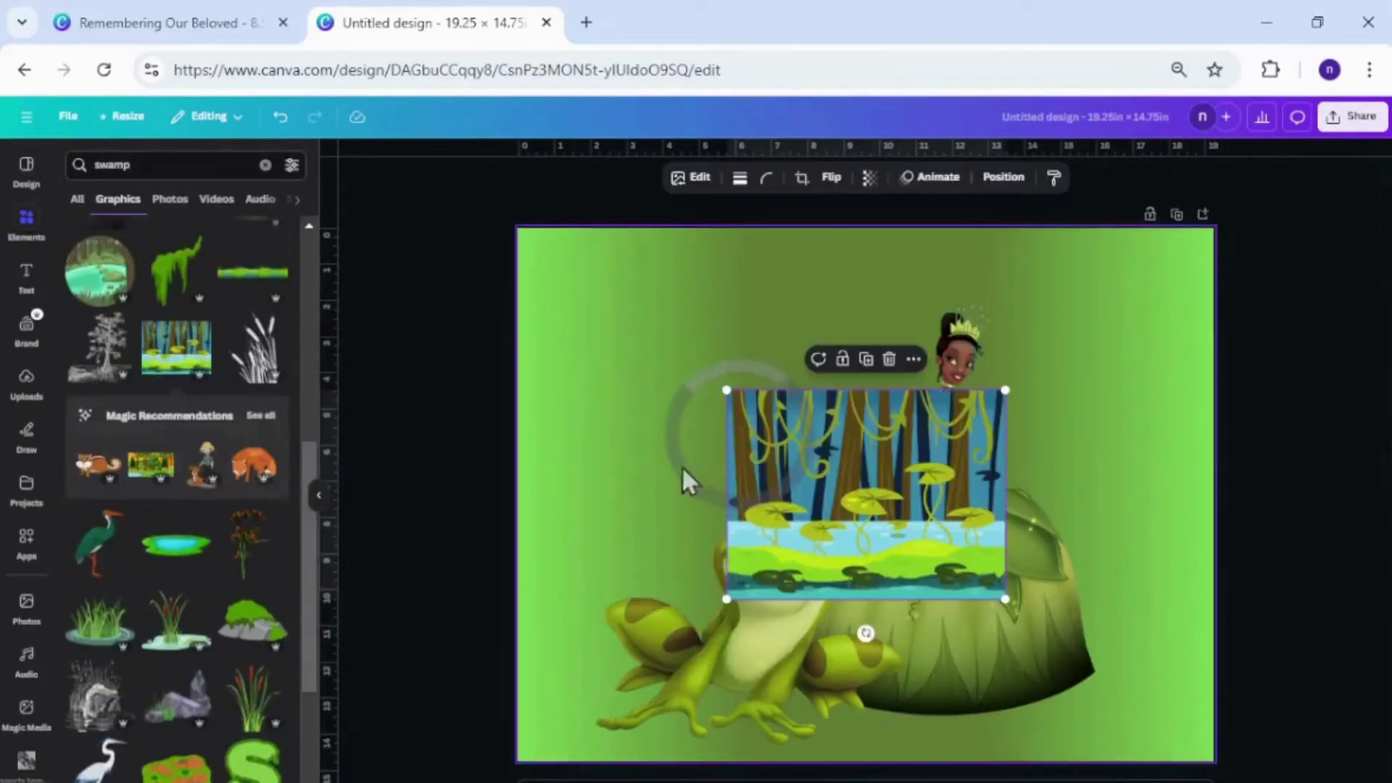
pyautogui.moveTo(842, 473); pyautogui.dragTo(640, 311)
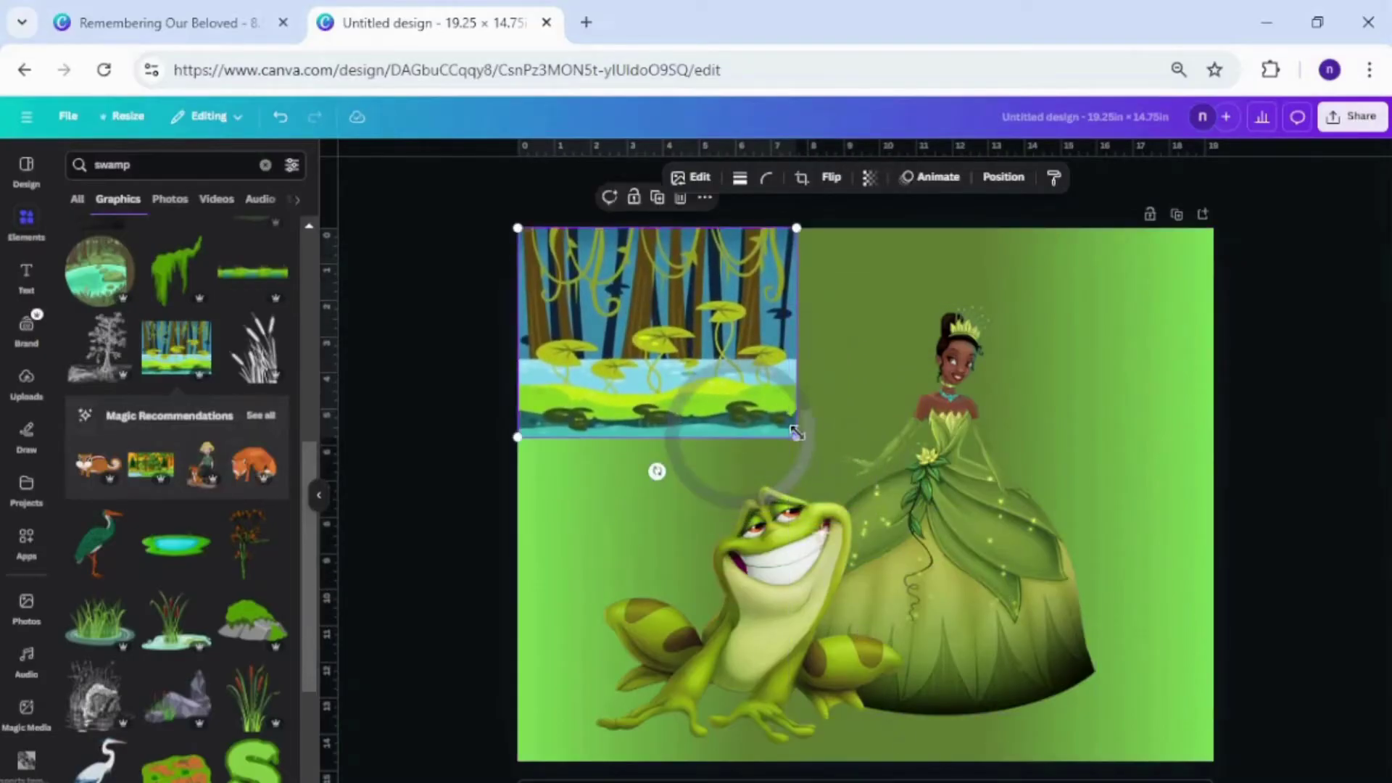
pyautogui.moveTo(796, 433); pyautogui.dragTo(1213, 757)
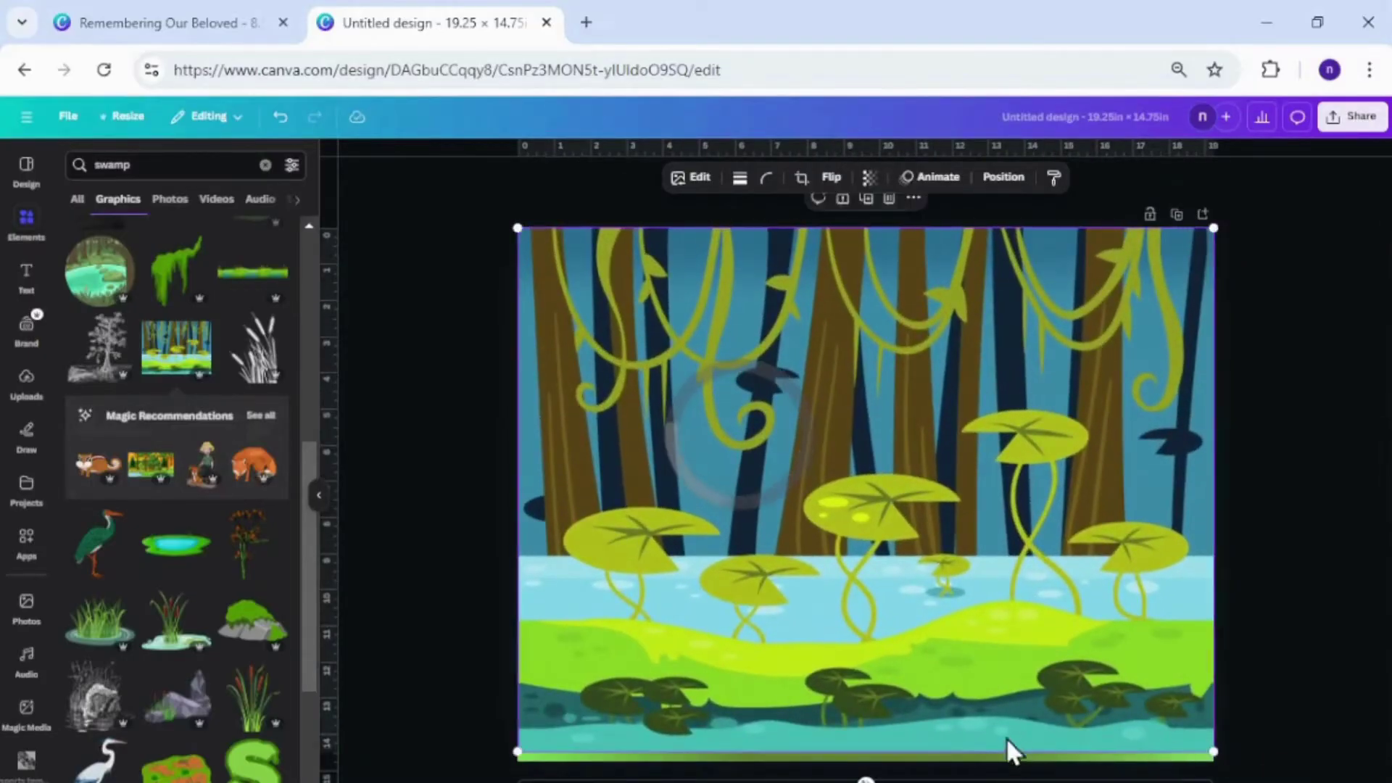
pyautogui.moveTo(972, 595); pyautogui.dragTo(976, 609)
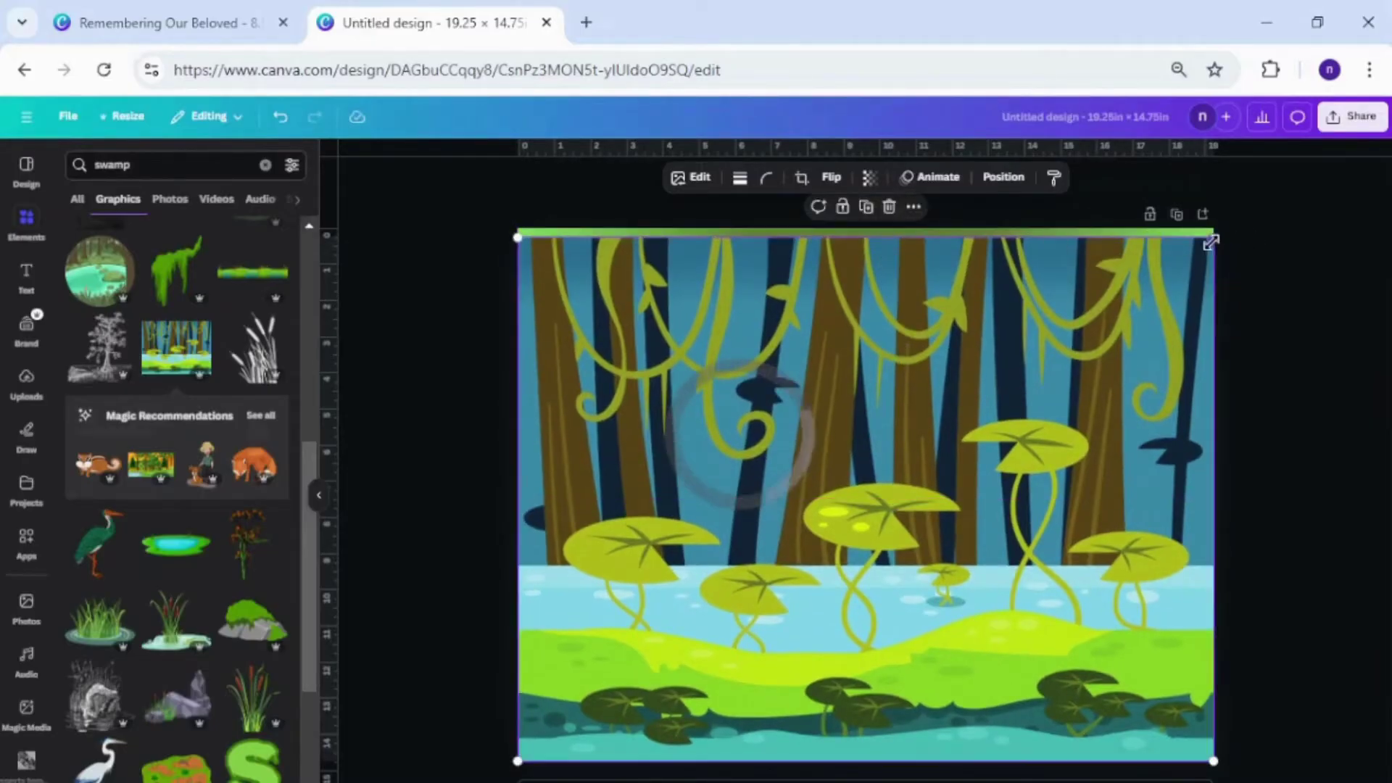
pyautogui.moveTo(1211, 243)
pyautogui.mouseDown()
pyautogui.moveTo(1218, 218)
pyautogui.moveTo(1226, 227)
pyautogui.mouseUp()
# - Place the swamp scene directly above the gradient, behind the princess and frog, and set its transparency to 23
pyautogui.click(1004, 177)
pyautogui.moveTo(211, 320); pyautogui.dragTo(214, 398)
pyautogui.click(869, 177)
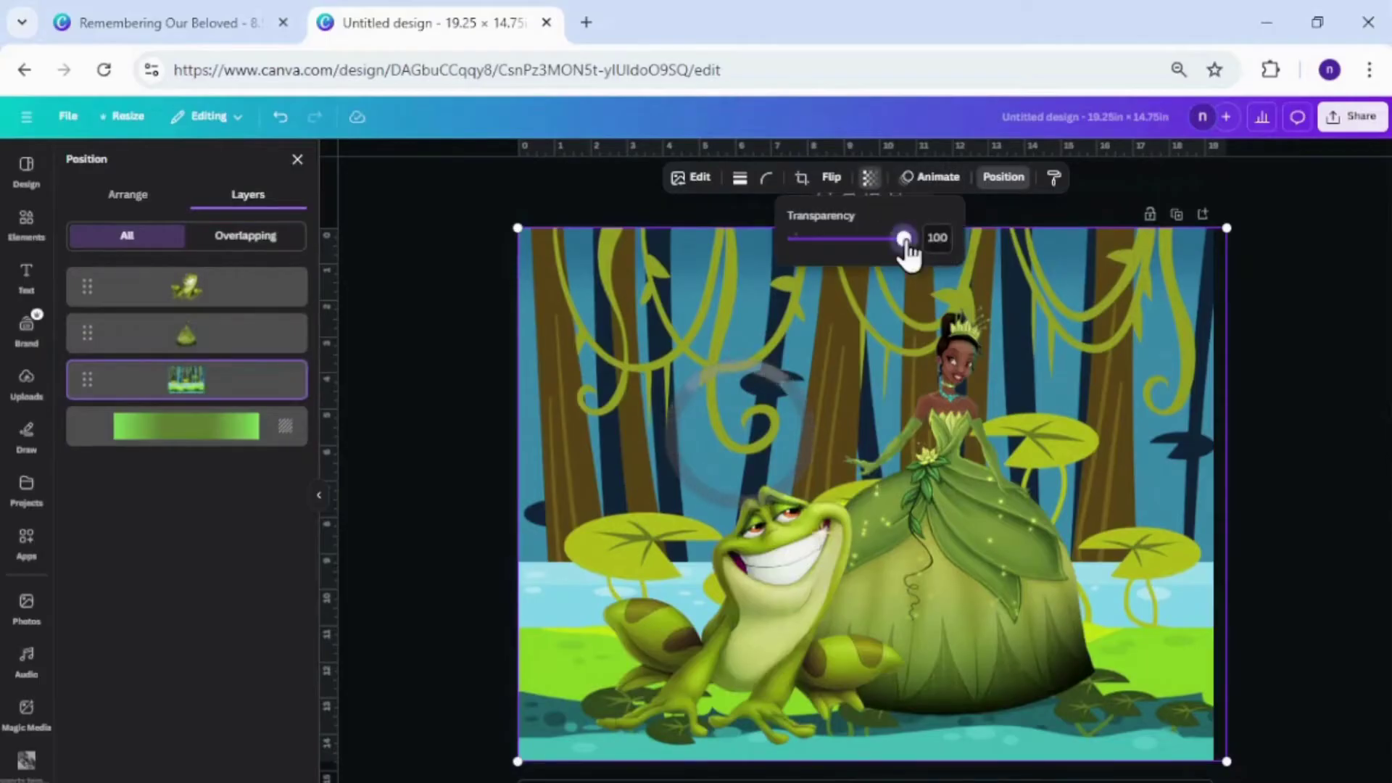
pyautogui.moveTo(905, 243); pyautogui.dragTo(820, 262)
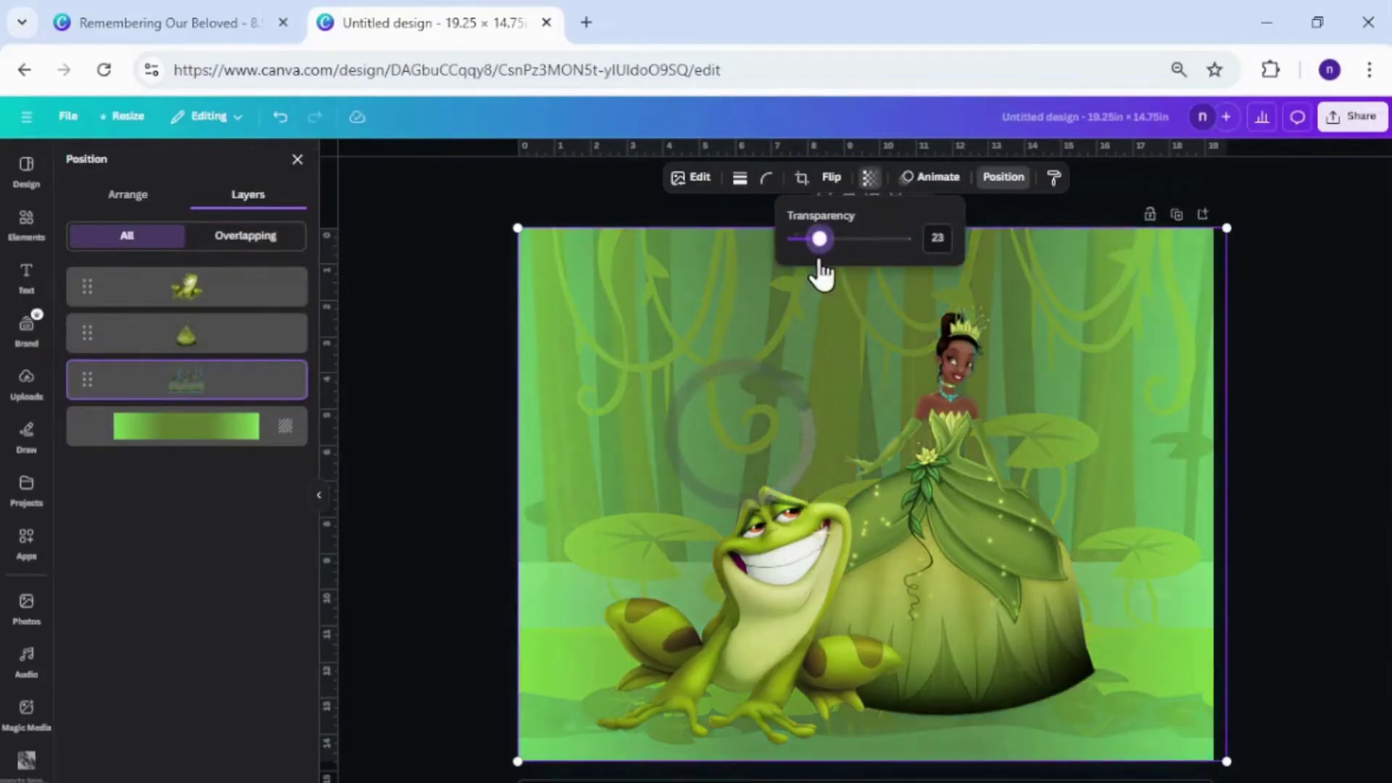
# - Nudge the princess slightly right and add the uploaded The Princess and the Frog title logo, reduced in size, at the design's upper left
pyautogui.moveTo(994, 510); pyautogui.dragTo(1012, 519)
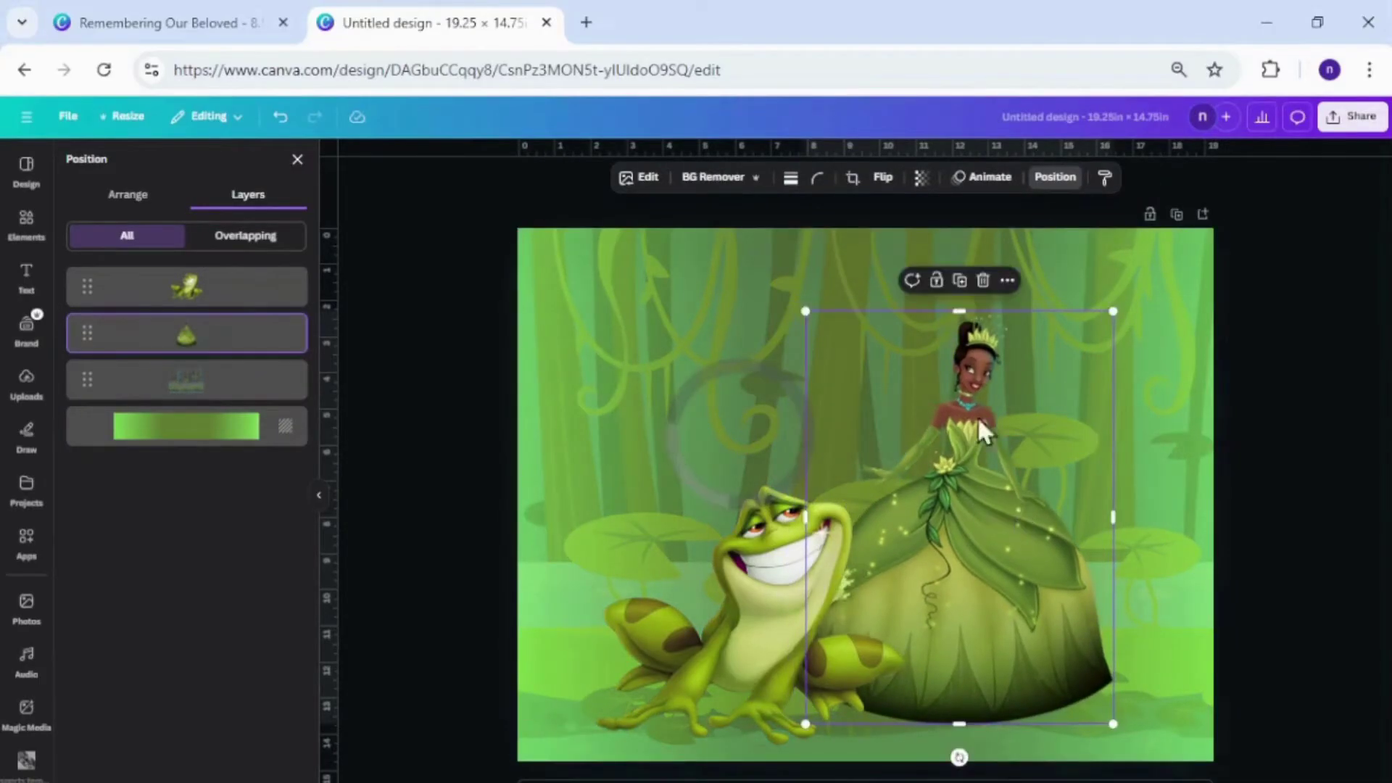
pyautogui.click(27, 413)
pyautogui.moveTo(317, 348); pyautogui.dragTo(311, 689)
pyautogui.click(201, 606)
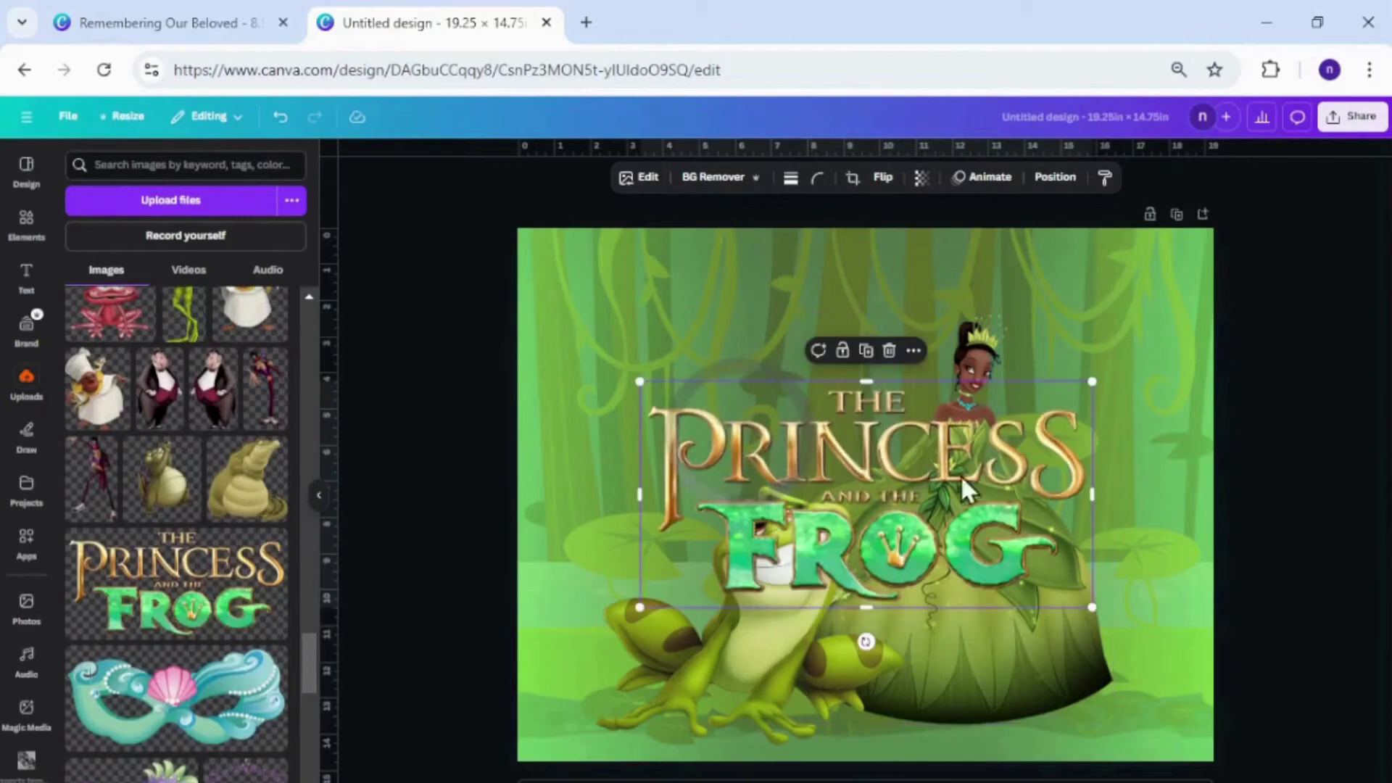
pyautogui.moveTo(960, 475); pyautogui.dragTo(840, 317)
pyautogui.moveTo(971, 223); pyautogui.dragTo(879, 276)
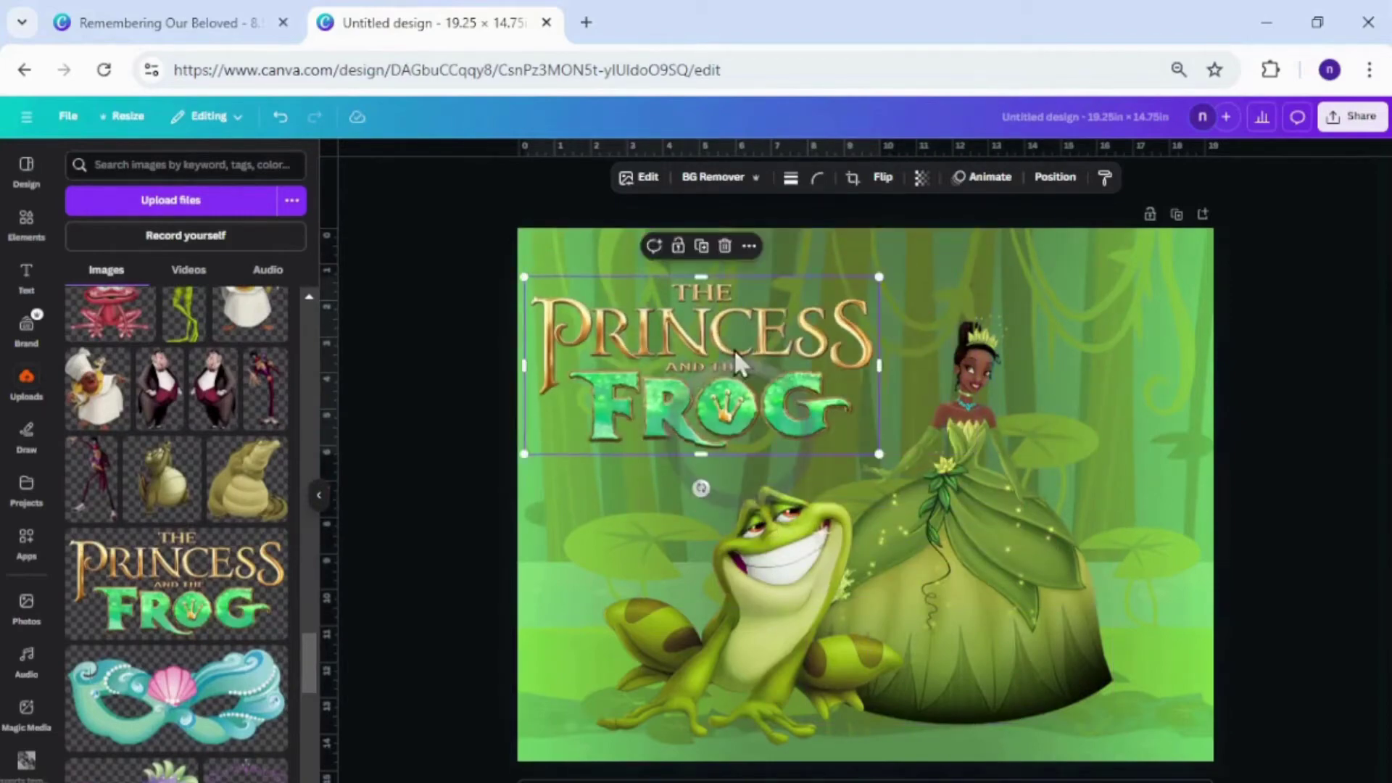
pyautogui.moveTo(734, 350); pyautogui.dragTo(764, 328)
# - Enlarge the frog slightly and move it up and left so it sits beneath the title logo
pyautogui.click(763, 578)
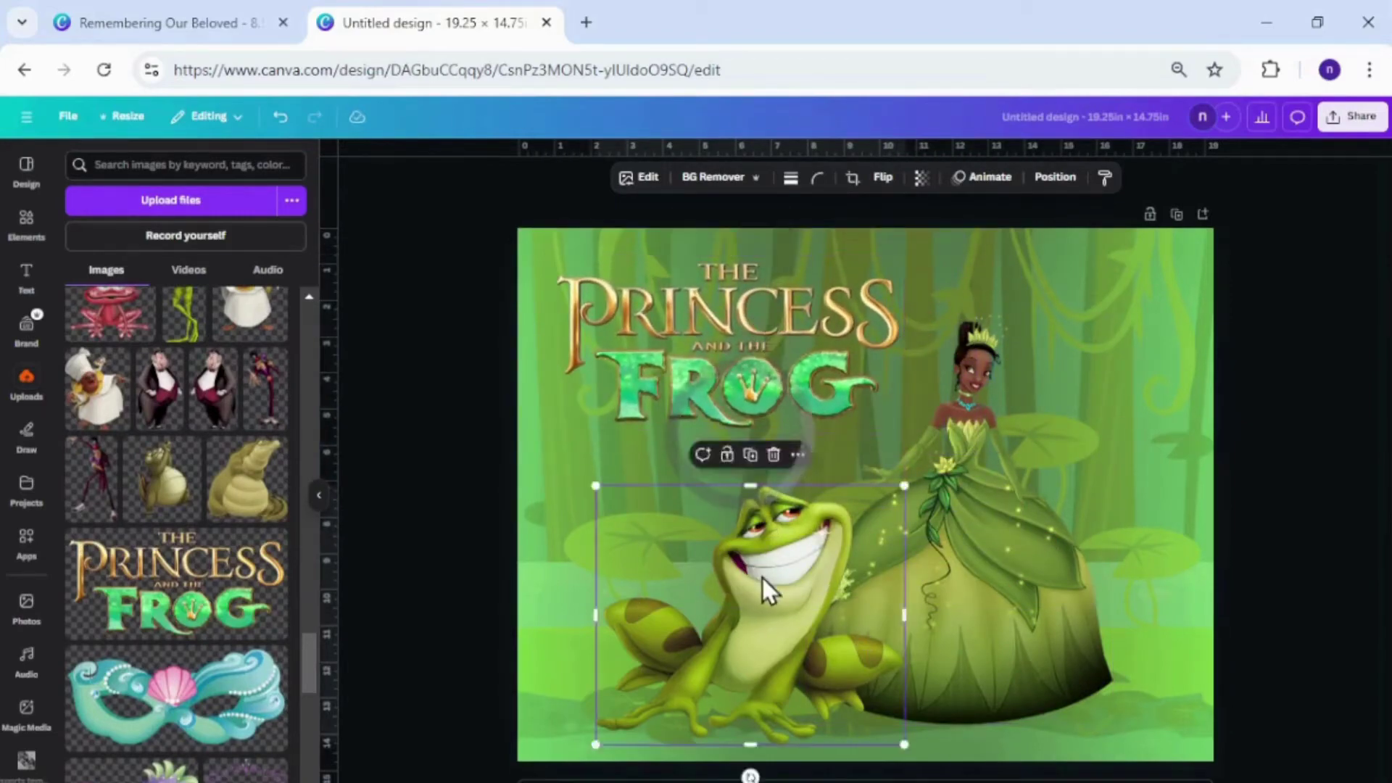
pyautogui.moveTo(763, 578); pyautogui.dragTo(733, 559)
pyautogui.moveTo(868, 472); pyautogui.dragTo(899, 464)
pyautogui.moveTo(772, 578); pyautogui.dragTo(760, 555)
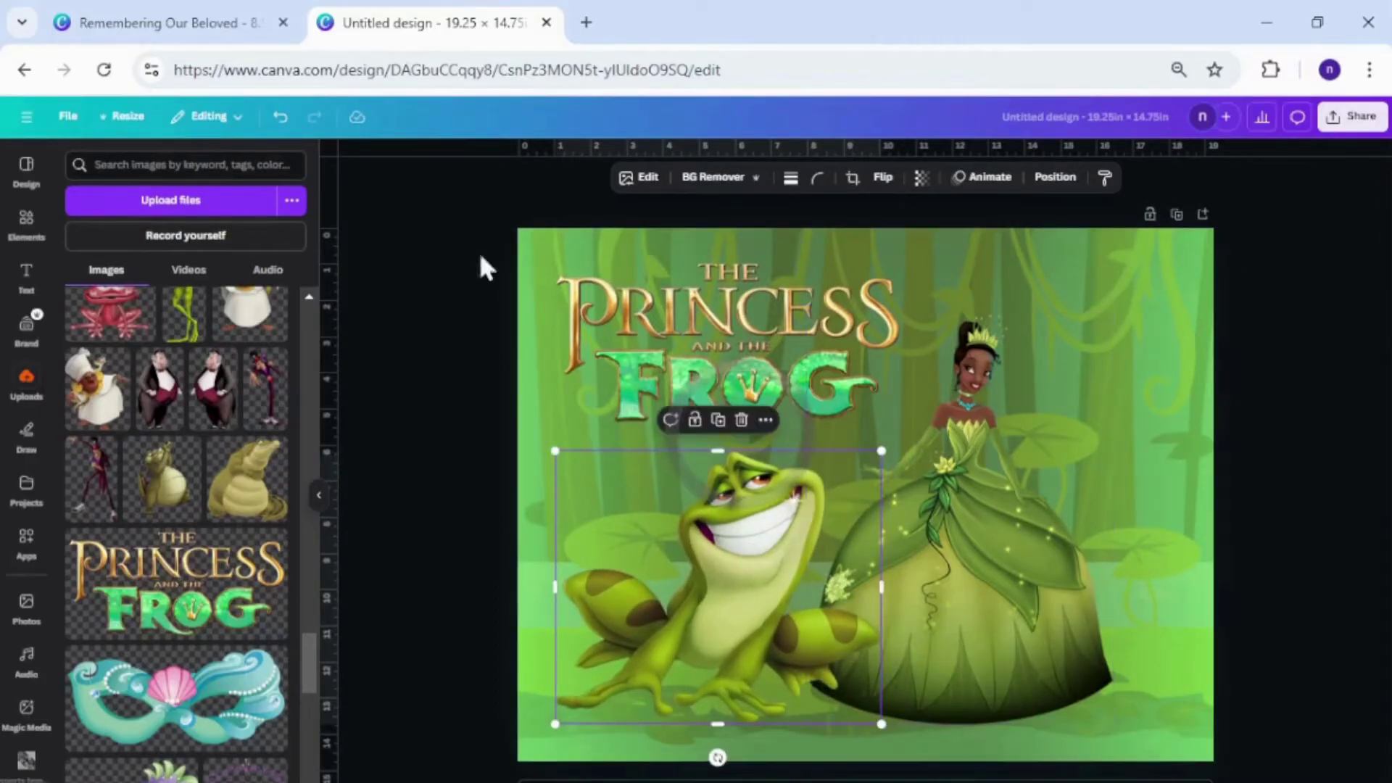
# - Apply the Noir filter to the swamp scene and compare the look by undoing and redoing it
pyautogui.click(1181, 317)
pyautogui.click(1003, 177)
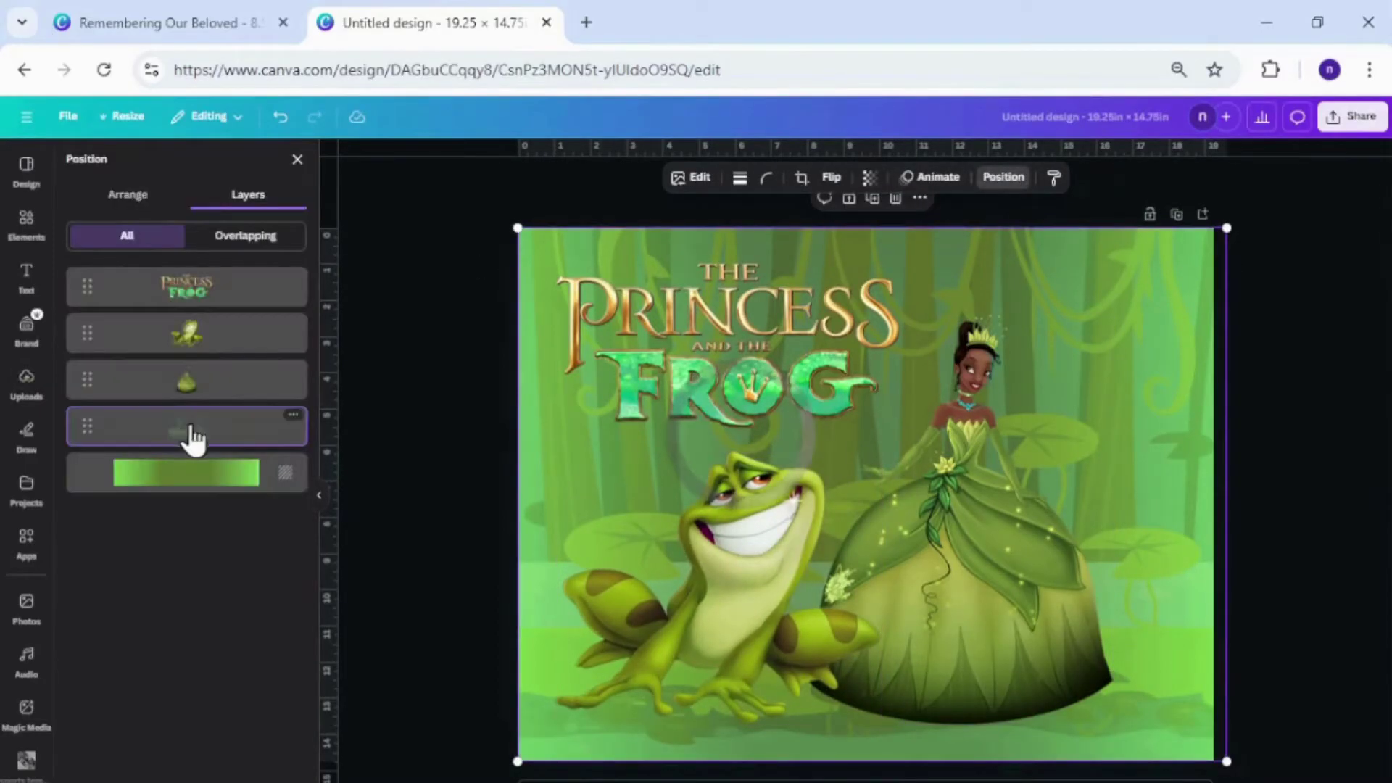
pyautogui.click(694, 177)
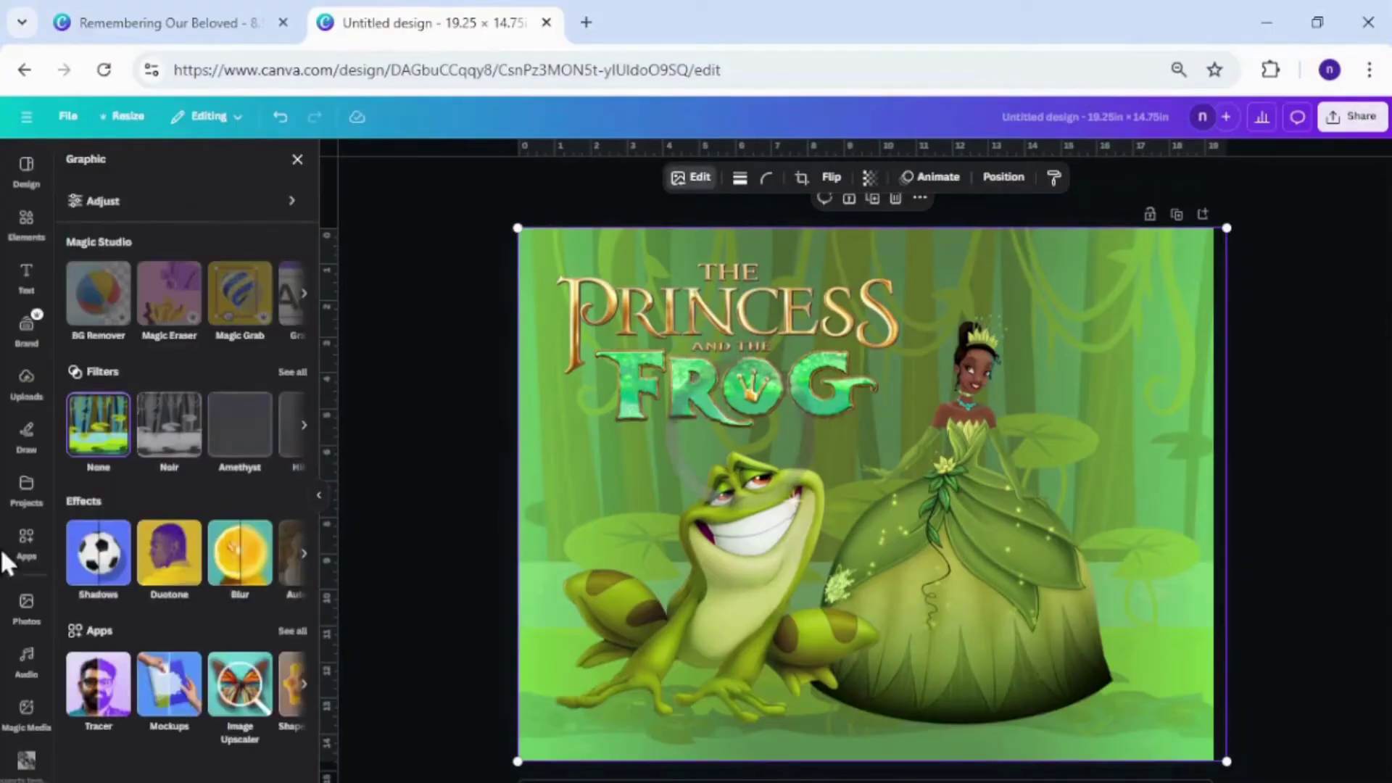
pyautogui.click(177, 435)
pyautogui.click(464, 499)
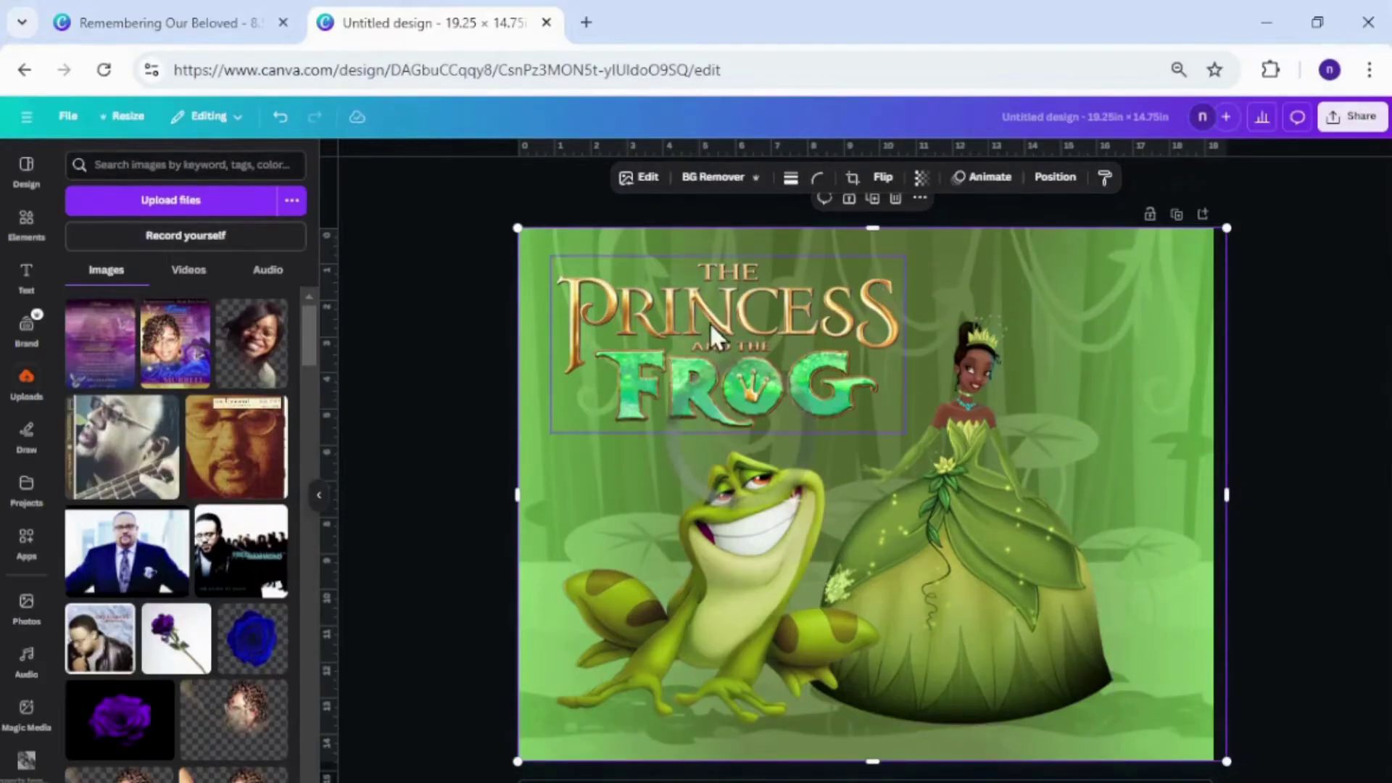
pyautogui.click(281, 118)
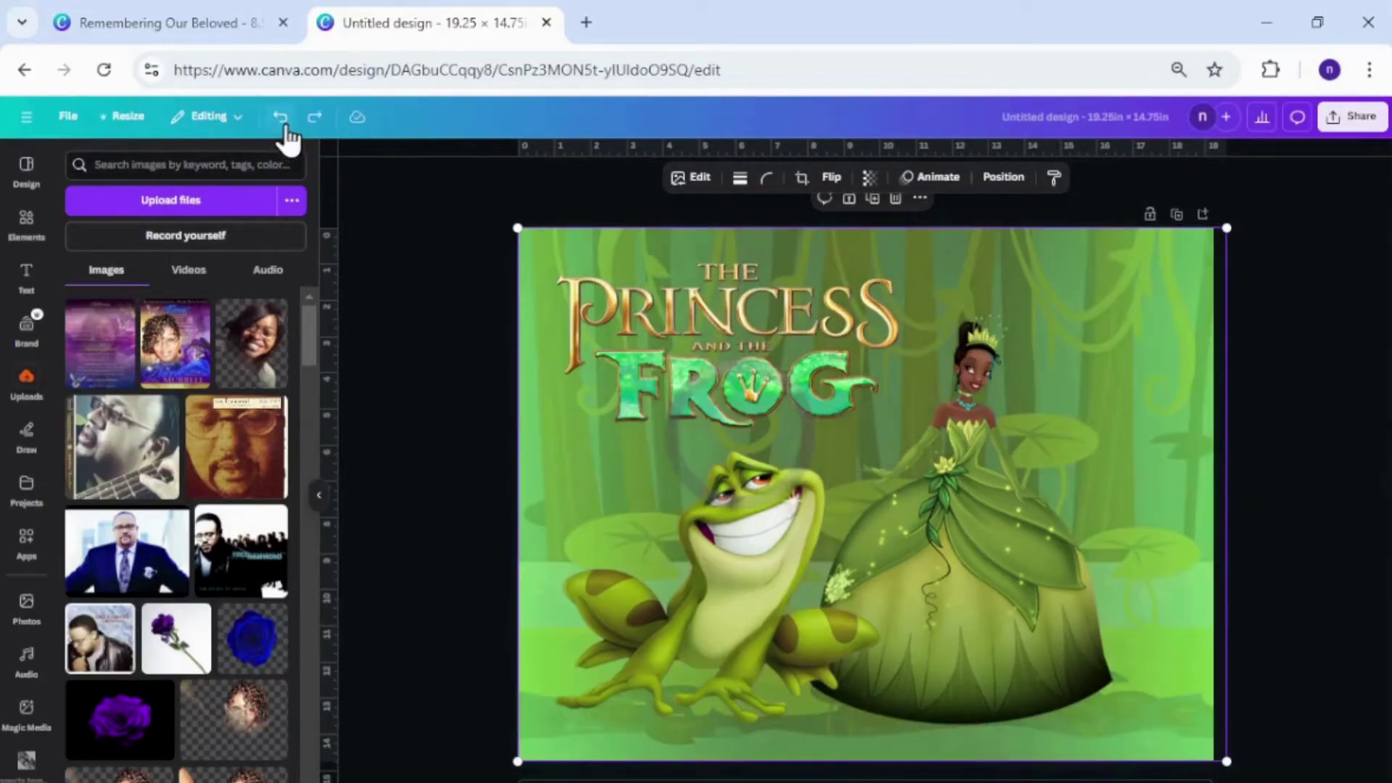
pyautogui.click(314, 117)
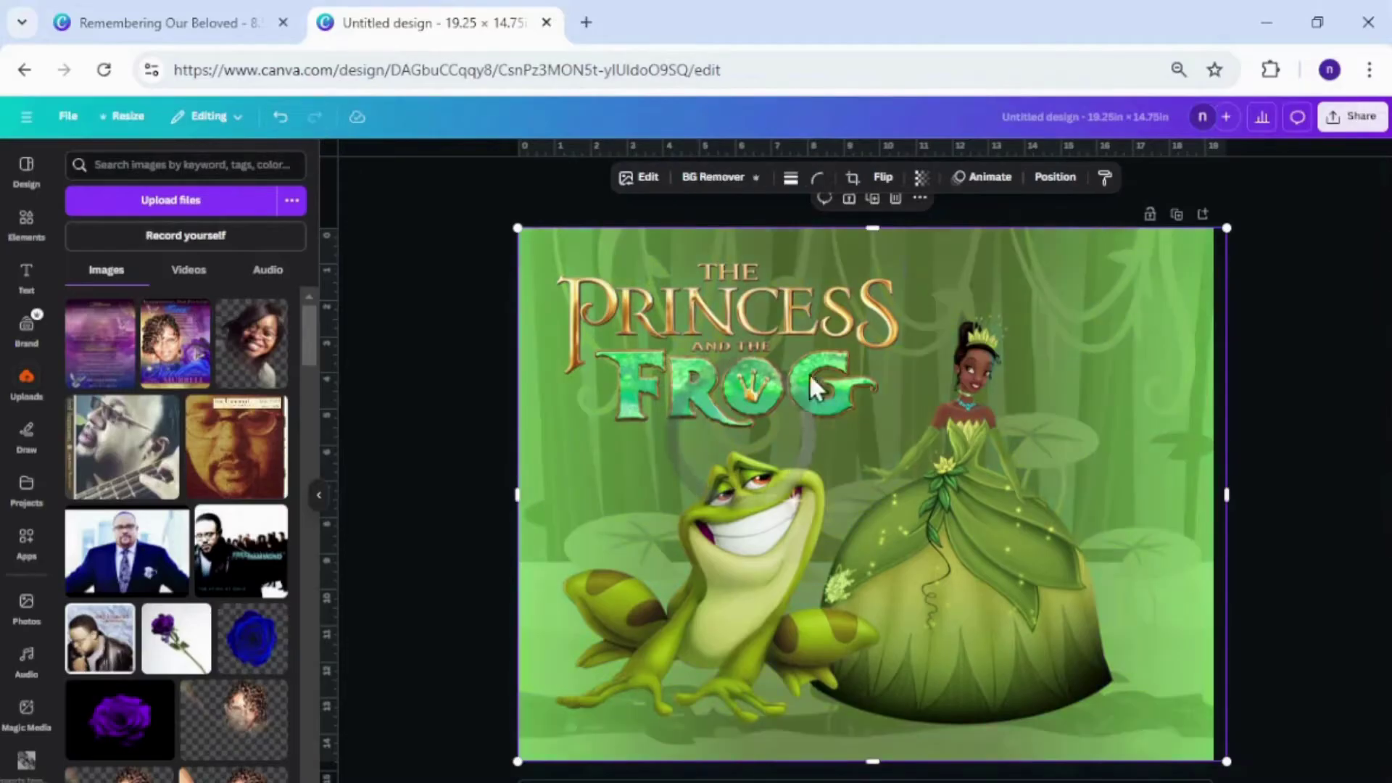
pyautogui.click(1356, 573)
# - Bring the princess in front of the frog and enlarge her on the right half of the design
pyautogui.moveTo(976, 582); pyautogui.dragTo(988, 581)
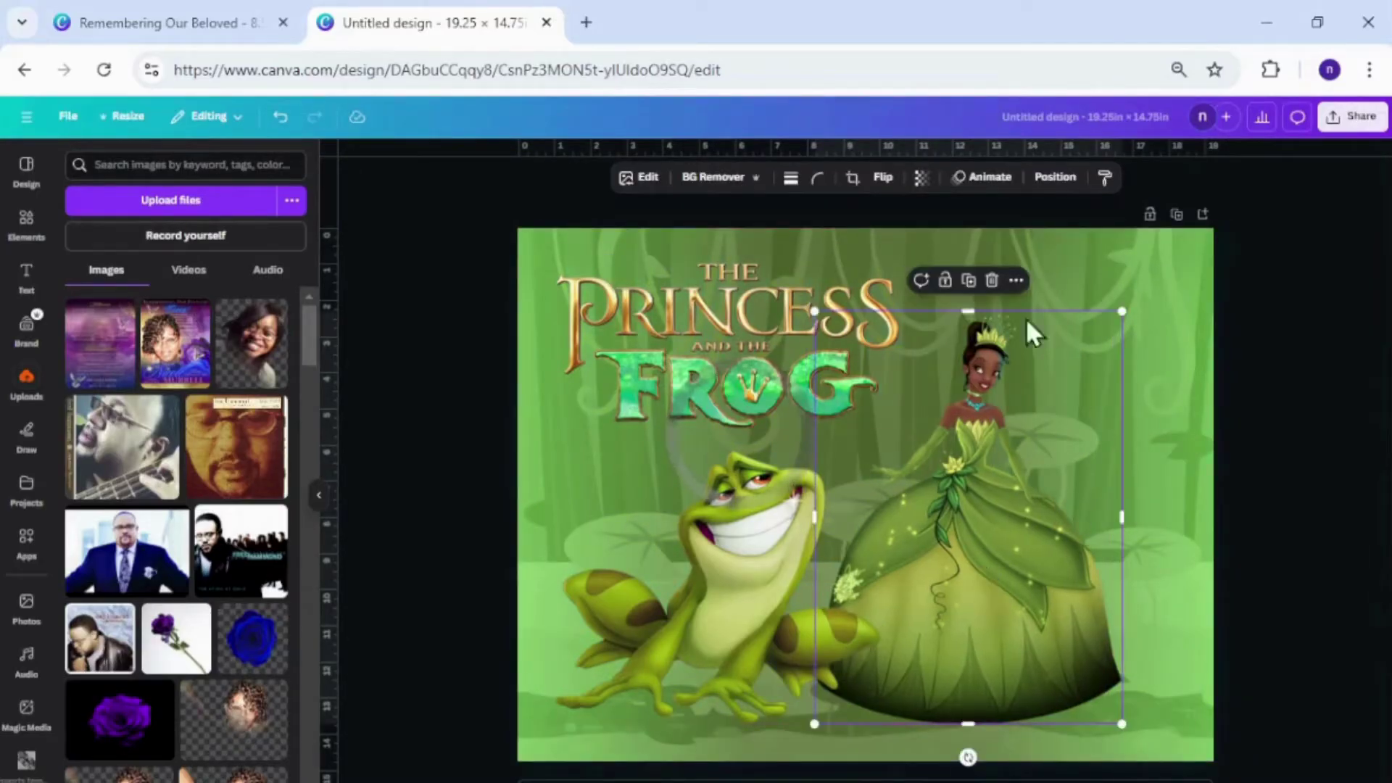
pyautogui.click(1055, 177)
pyautogui.moveTo(193, 351); pyautogui.dragTo(186, 380)
pyautogui.click(1030, 562)
pyautogui.moveTo(1123, 317); pyautogui.dragTo(1160, 260)
pyautogui.moveTo(1069, 466); pyautogui.dragTo(1048, 475)
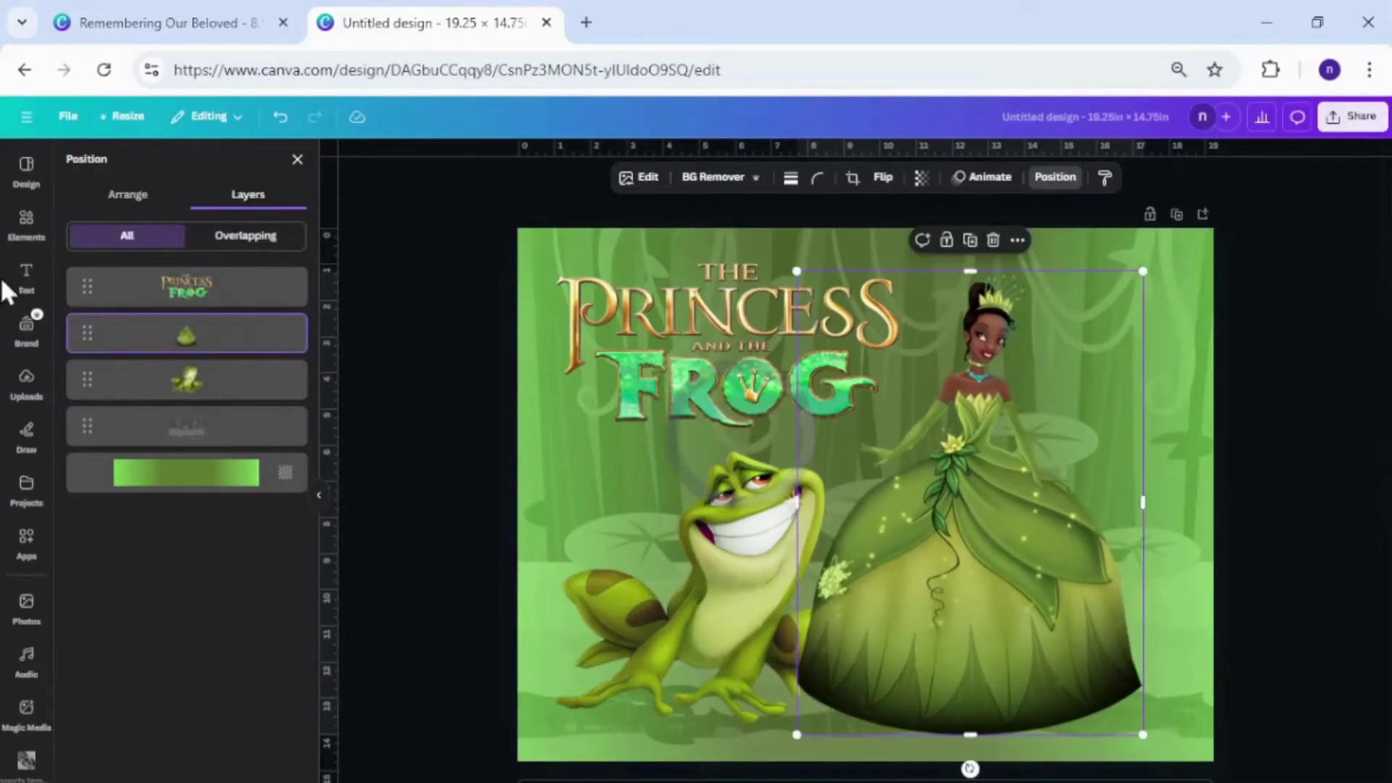
# - Add the uploaded prince image, enlarge it slightly, and place it at the design's right edge beside the princess
pyautogui.click(29, 381)
pyautogui.moveTo(302, 333); pyautogui.dragTo(313, 768)
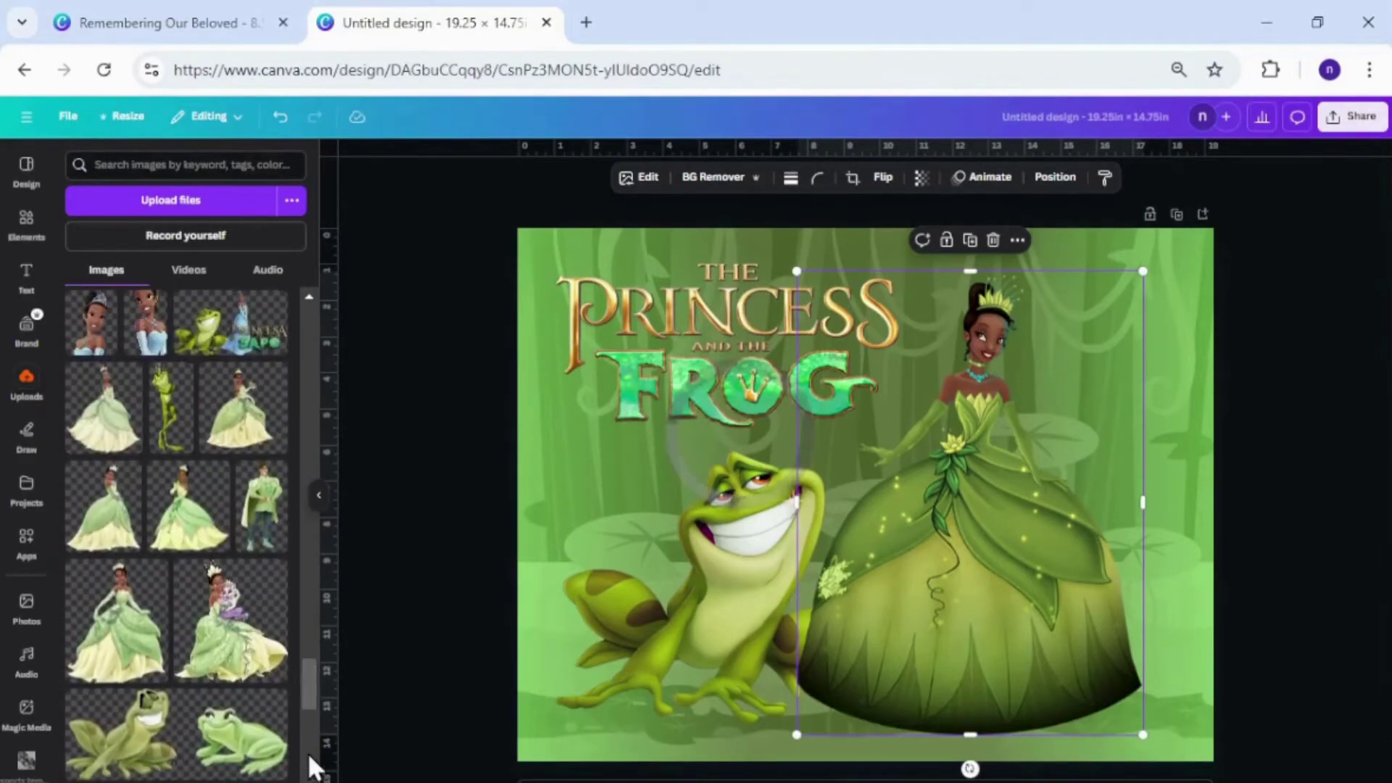
pyautogui.click(273, 476)
pyautogui.click(460, 295)
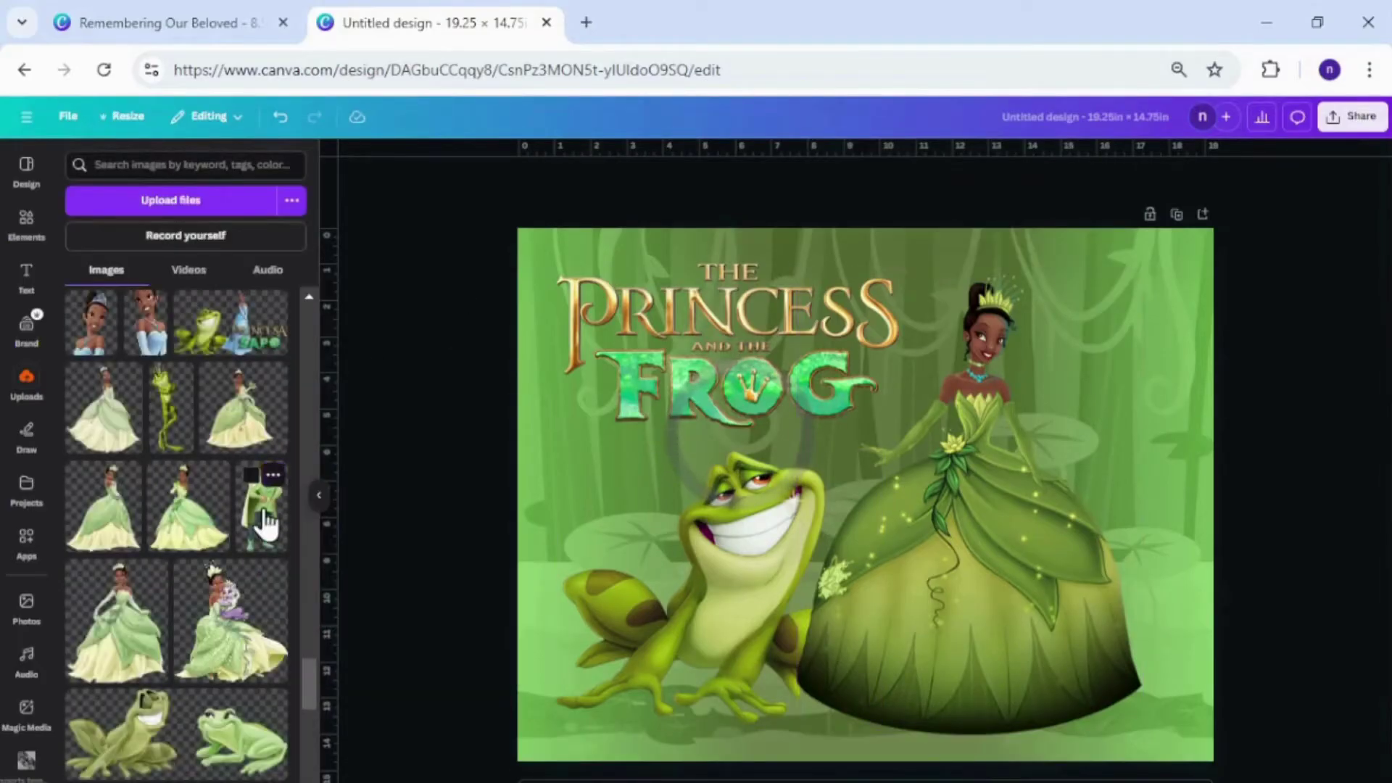
pyautogui.click(266, 524)
pyautogui.moveTo(874, 406); pyautogui.dragTo(1112, 451)
pyautogui.moveTo(1213, 345); pyautogui.dragTo(1222, 332)
pyautogui.moveTo(1132, 438); pyautogui.dragTo(1122, 457)
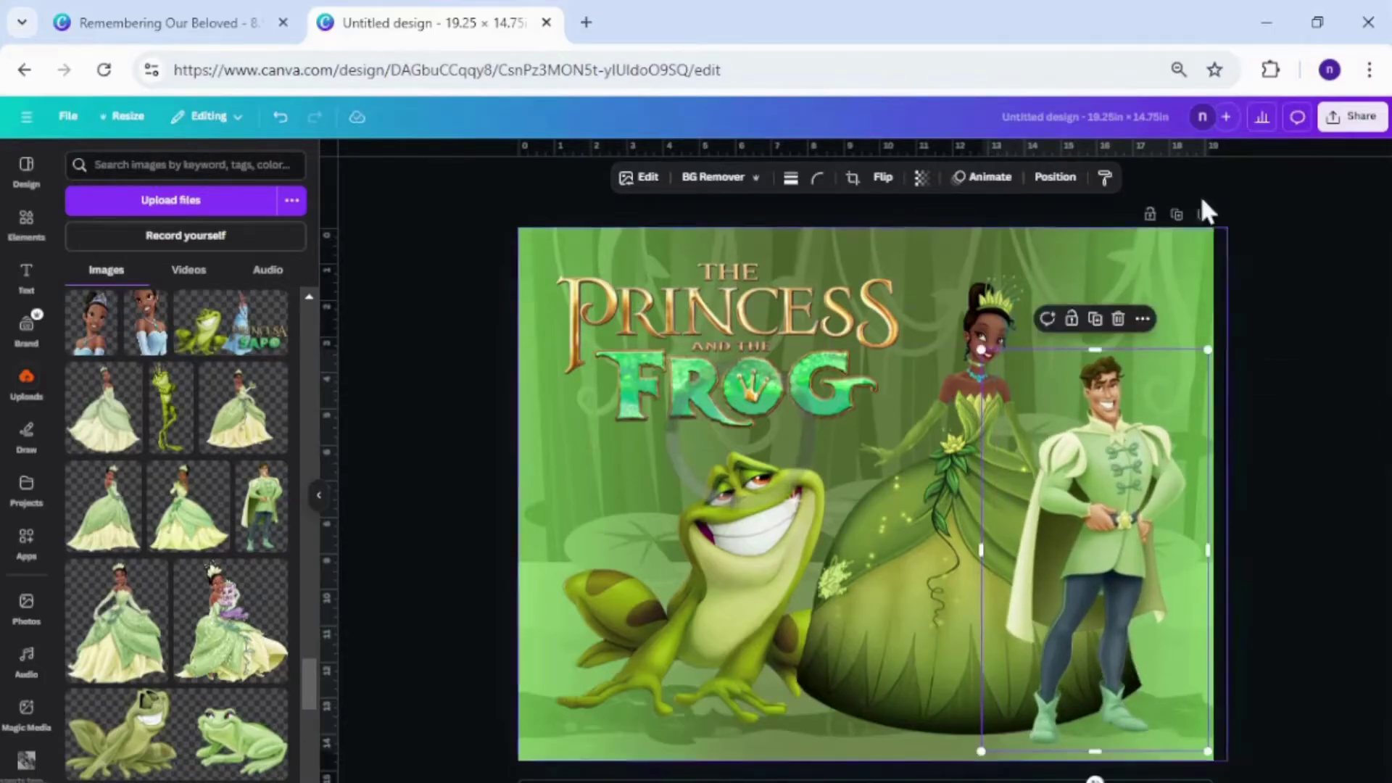
# - Send the prince behind the princess and the frog, and shift him slightly up and to the right
pyautogui.click(1055, 177)
pyautogui.moveTo(187, 301); pyautogui.dragTo(182, 436)
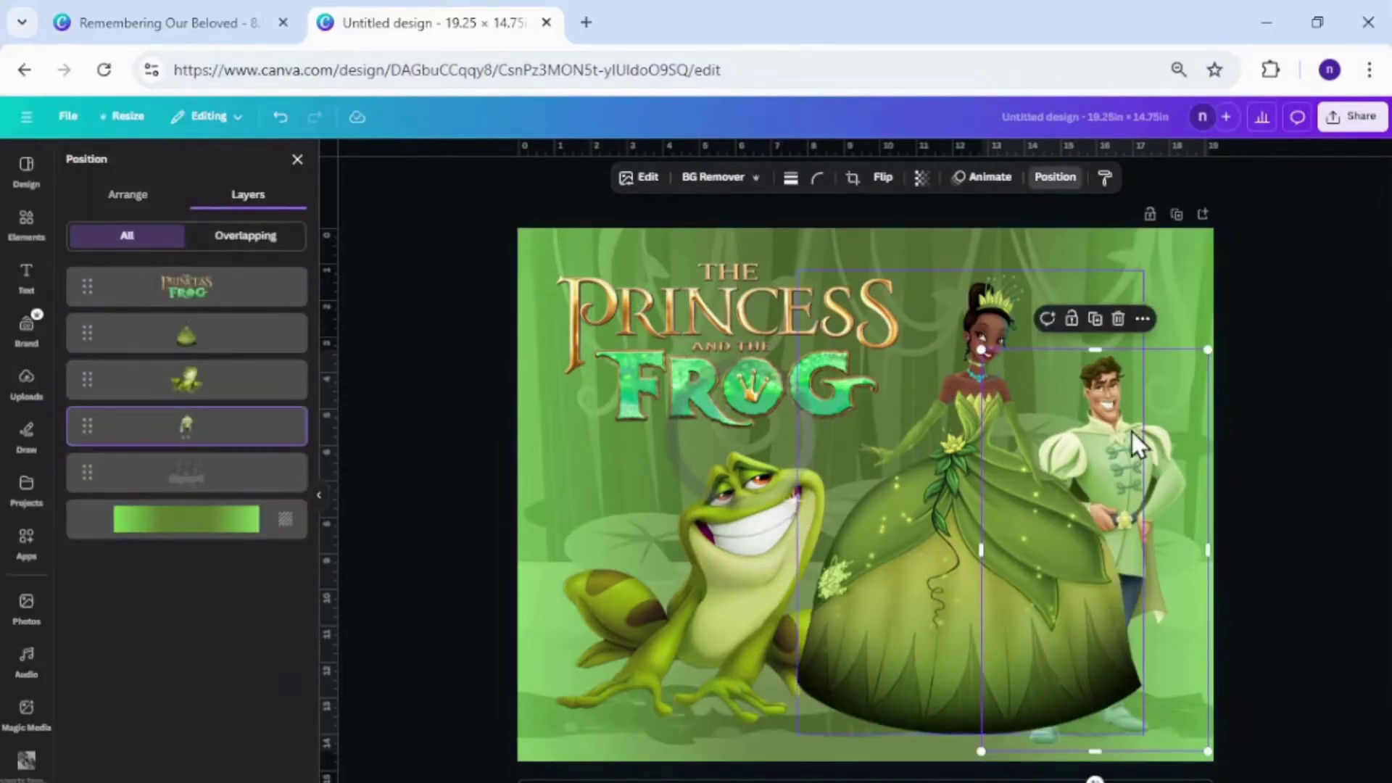
pyautogui.moveTo(1132, 432); pyautogui.dragTo(1144, 423)
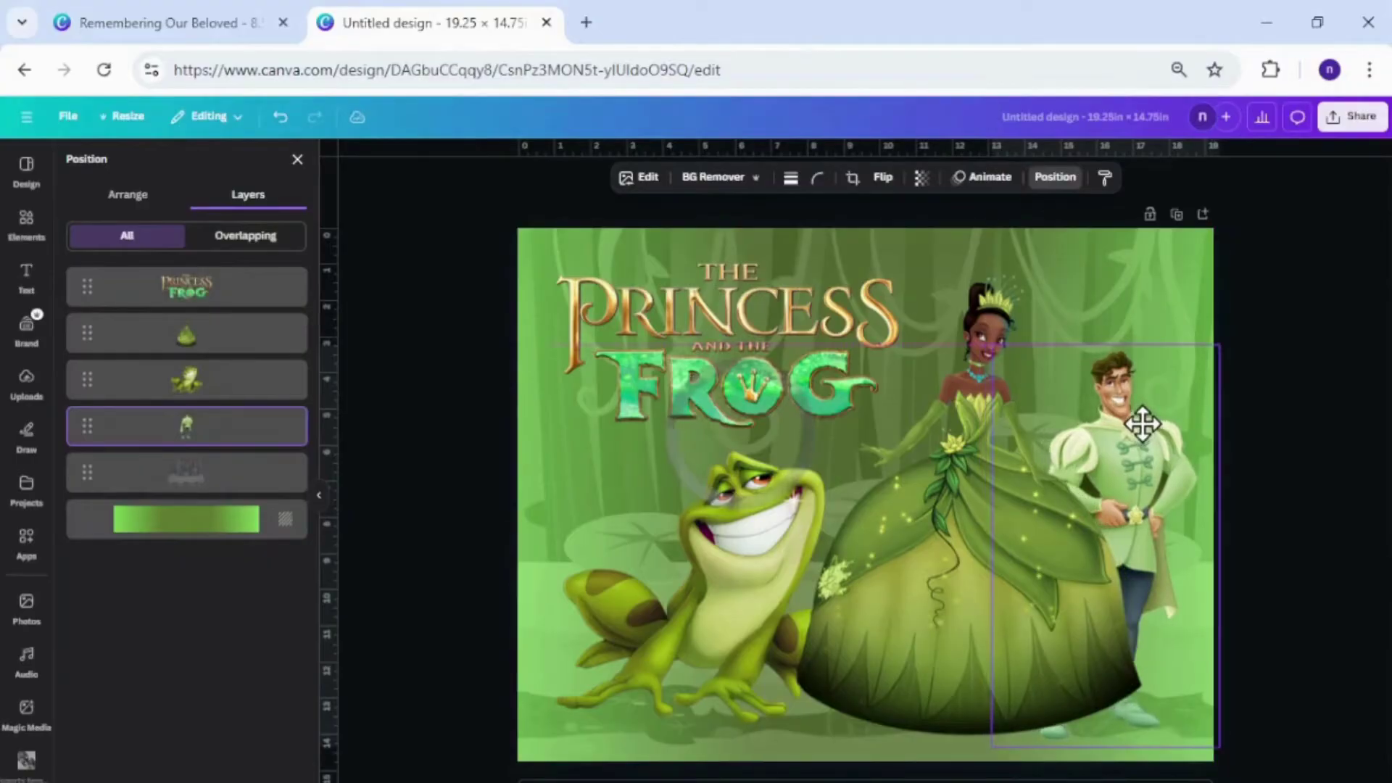
# - Reduce the frog's size slightly and move it closer to the design's left edge
pyautogui.click(711, 575)
pyautogui.moveTo(712, 575); pyautogui.dragTo(699, 561)
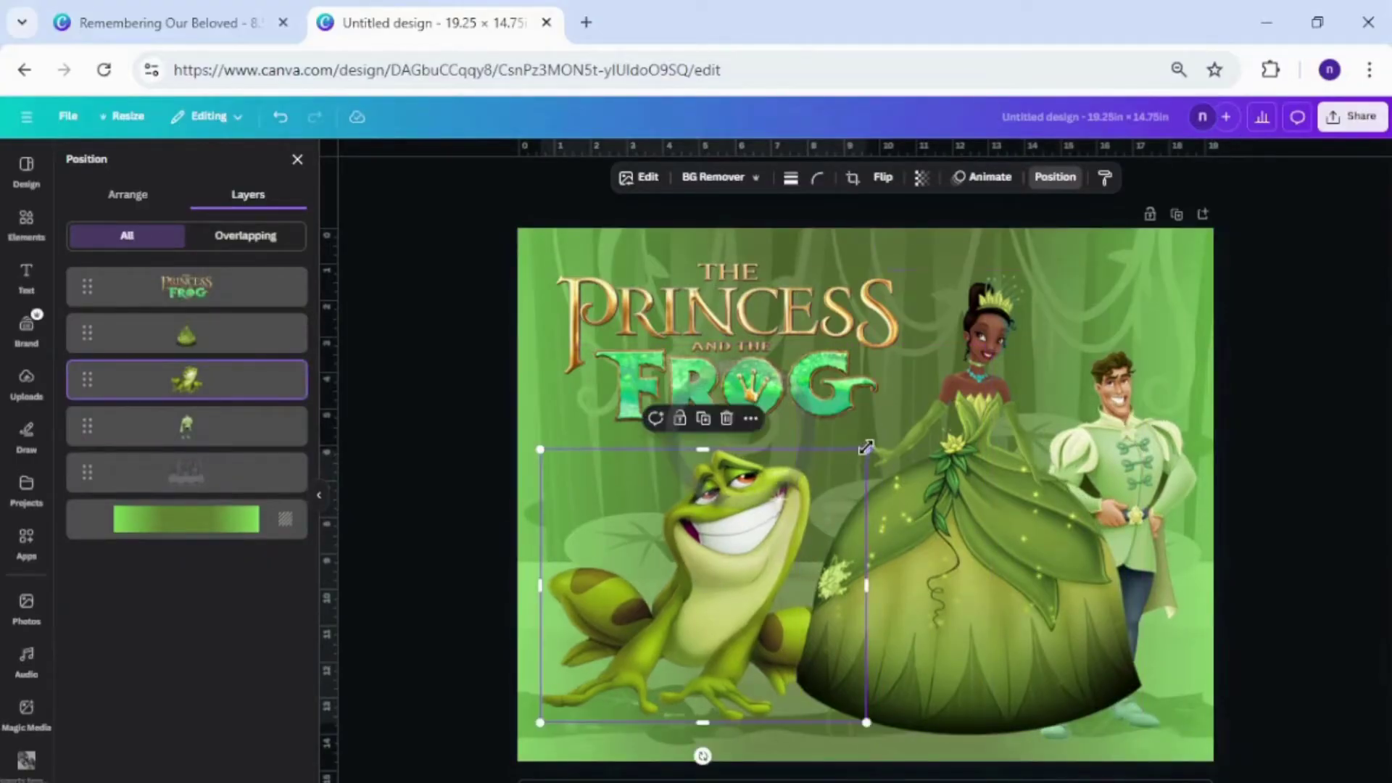
pyautogui.moveTo(867, 450); pyautogui.dragTo(849, 463)
pyautogui.moveTo(756, 537); pyautogui.dragTo(745, 541)
# - Move the princess left and slightly down, and shift the prince slightly up and left behind her
pyautogui.moveTo(986, 500); pyautogui.dragTo(960, 512)
pyautogui.click(1172, 425)
pyautogui.moveTo(1152, 426); pyautogui.dragTo(1140, 406)
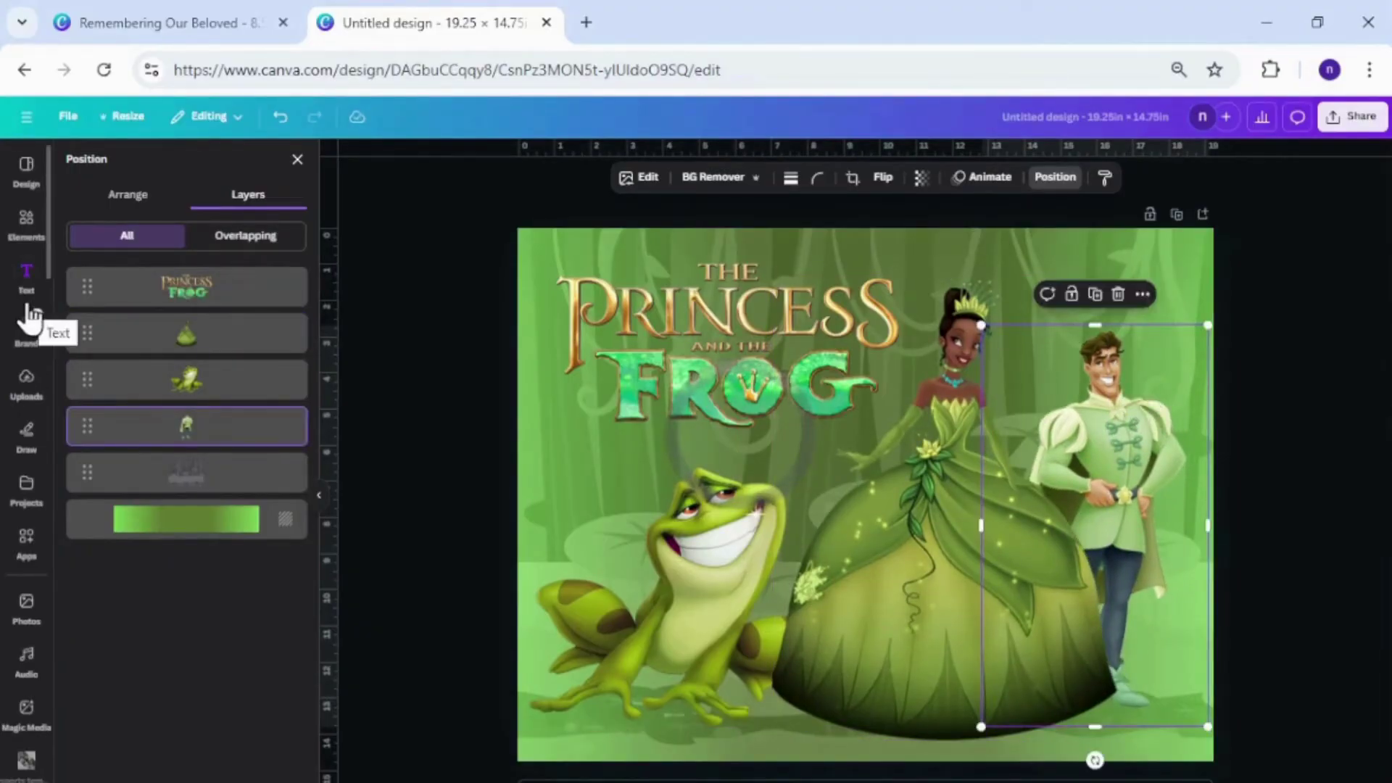
# - Add a single heading to the design and replace its placeholder text with the person's first name
pyautogui.click(26, 283)
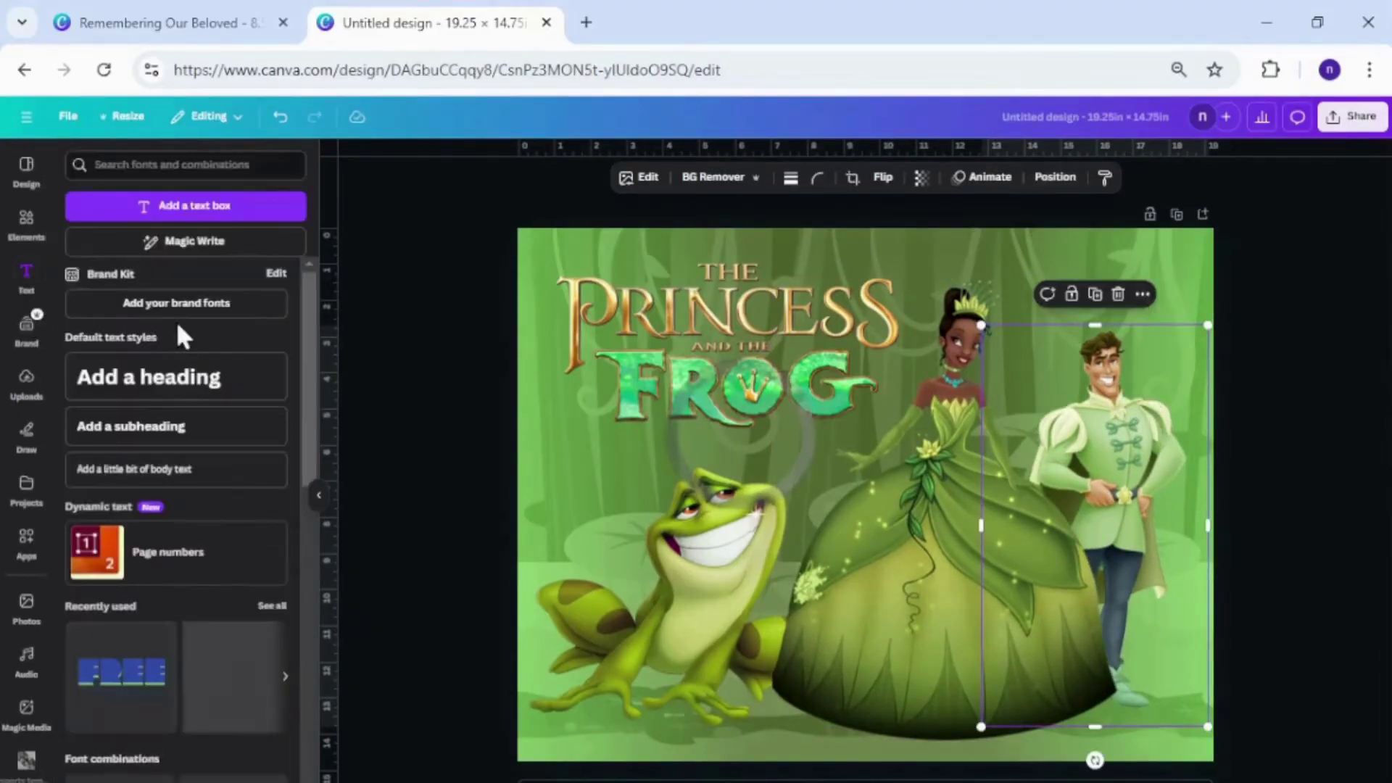
pyautogui.click(169, 388)
pyautogui.click(169, 389)
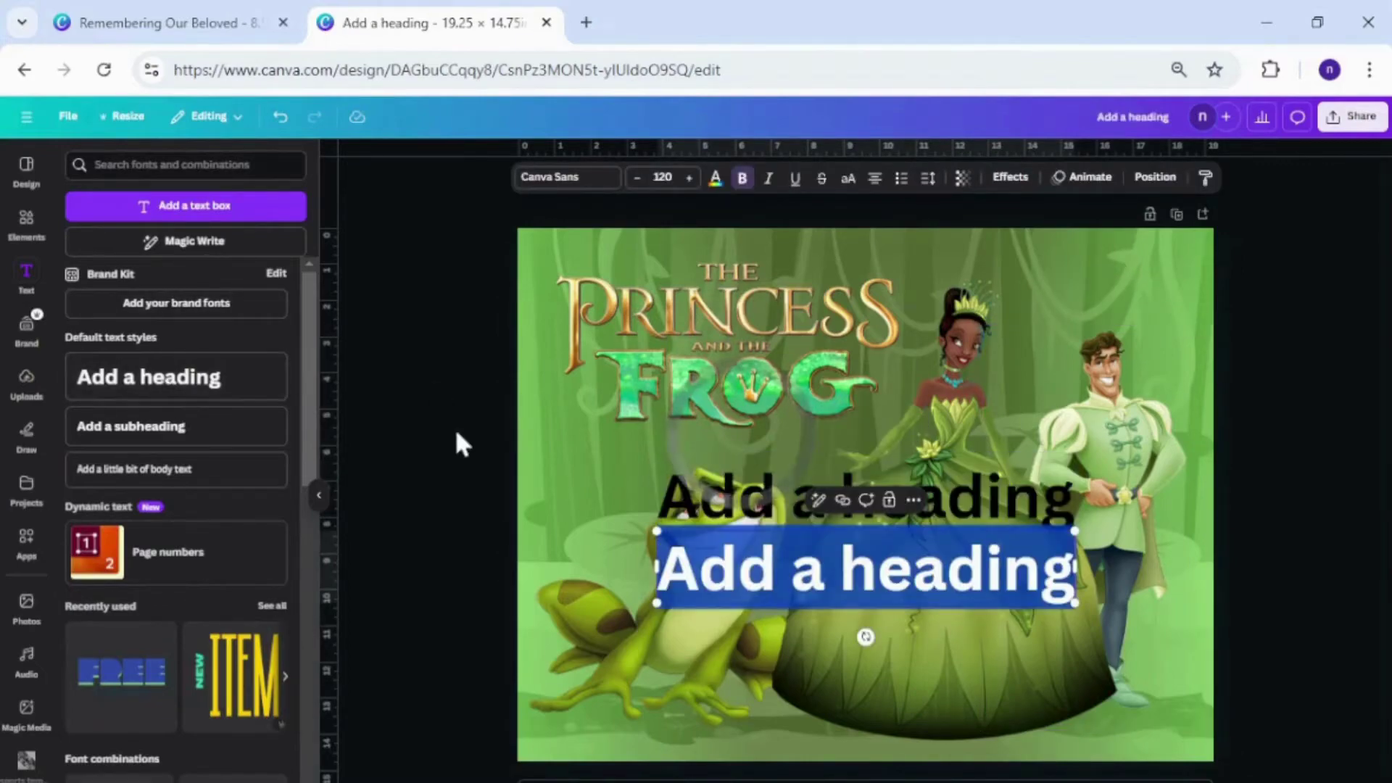
pyautogui.click(1024, 584)
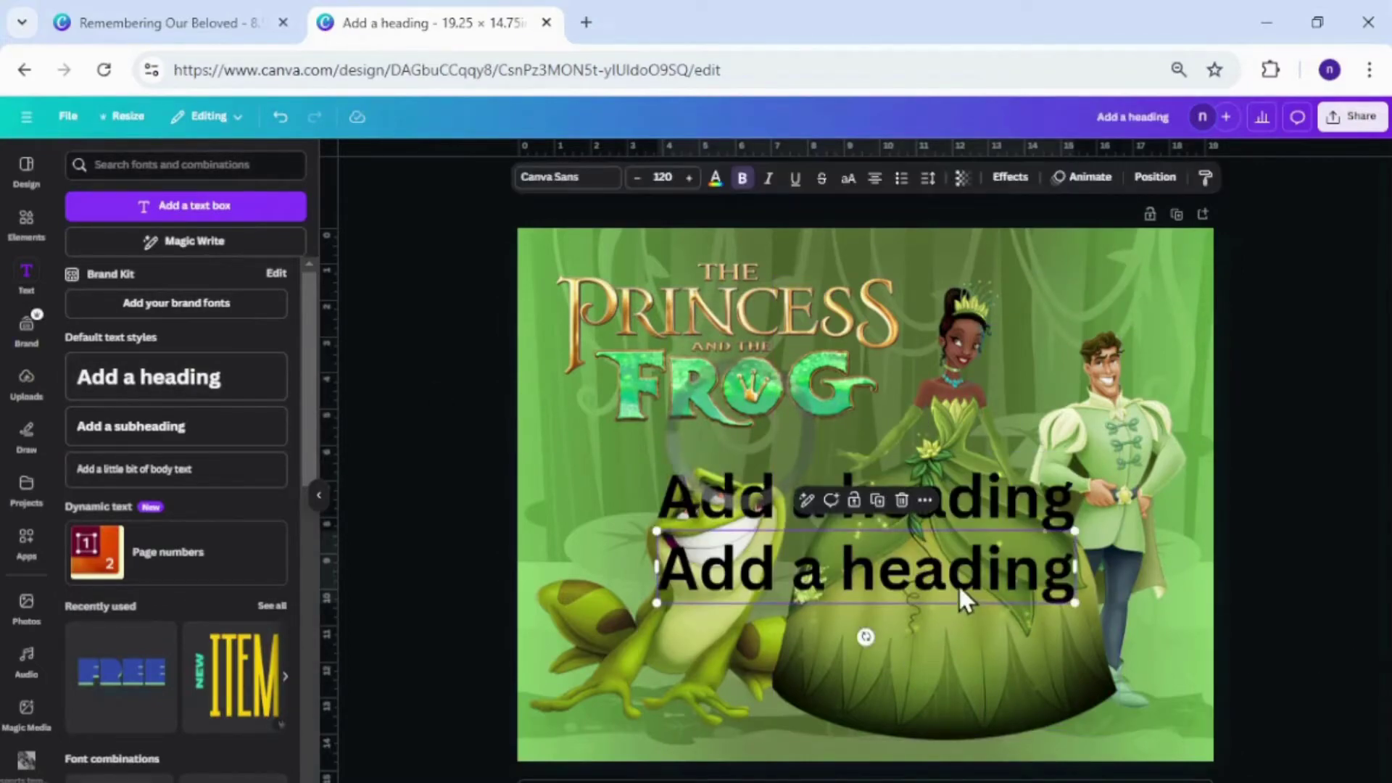
pyautogui.click(901, 501)
pyautogui.doubleClick(907, 508)
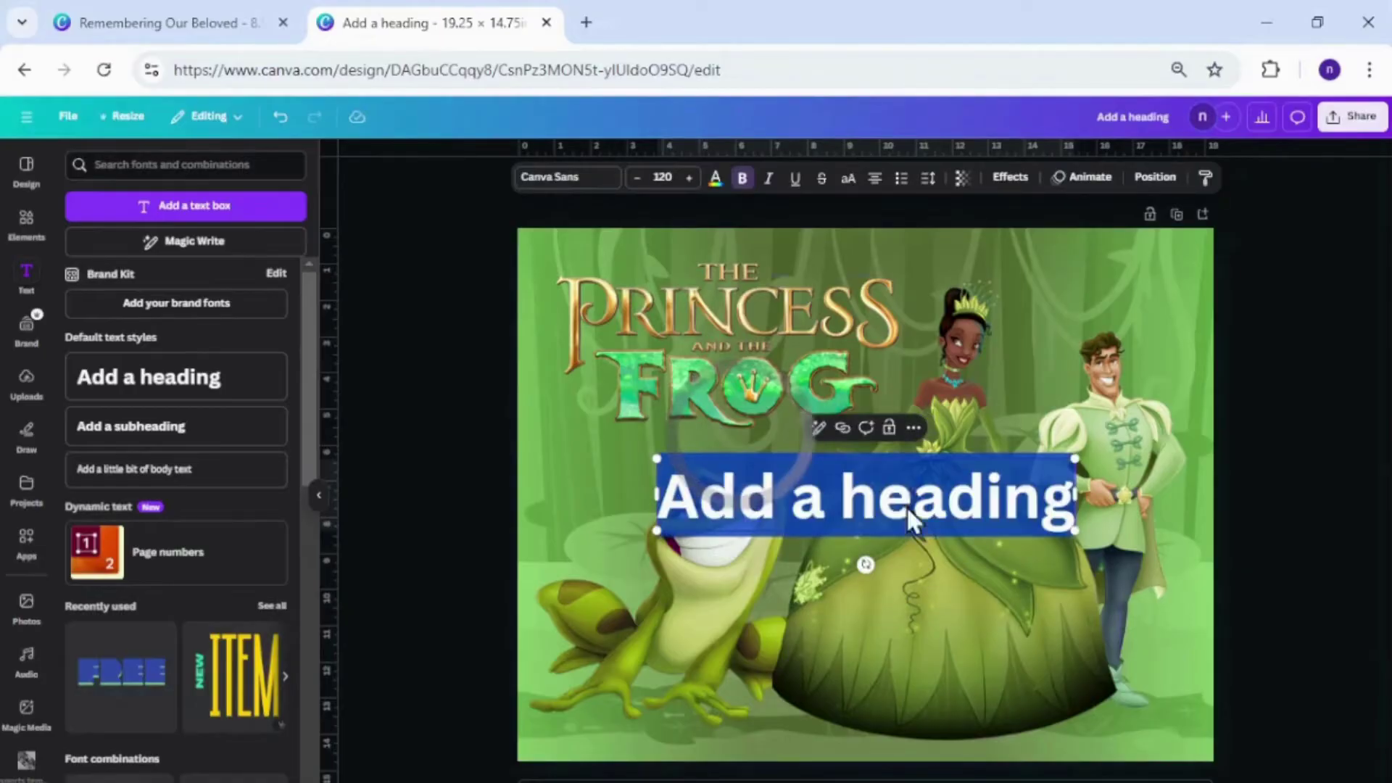
pyautogui.write('Ayanna')
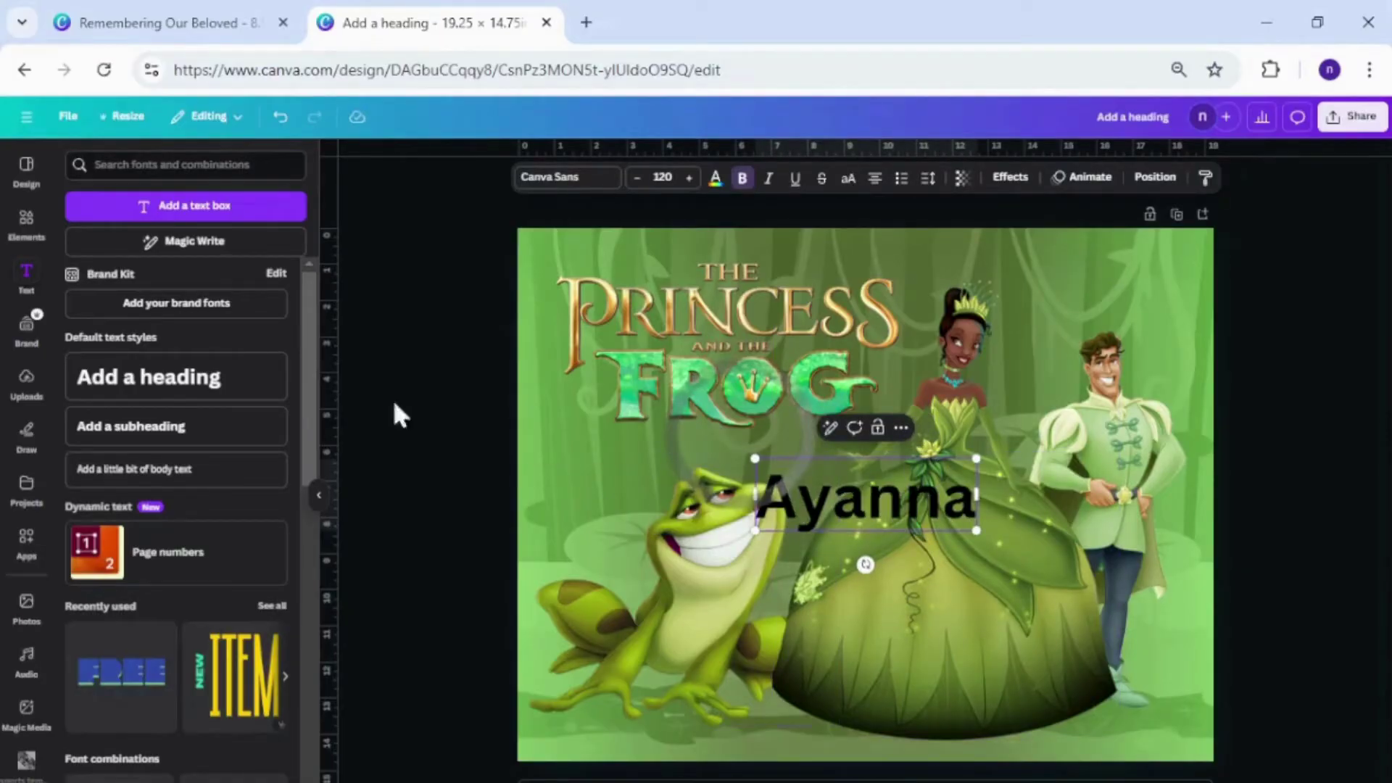
# - Set the name heading's font to Tiffany Regular and switch the text to all uppercase
pyautogui.click(554, 181)
pyautogui.scroll(-15, 298, 439)
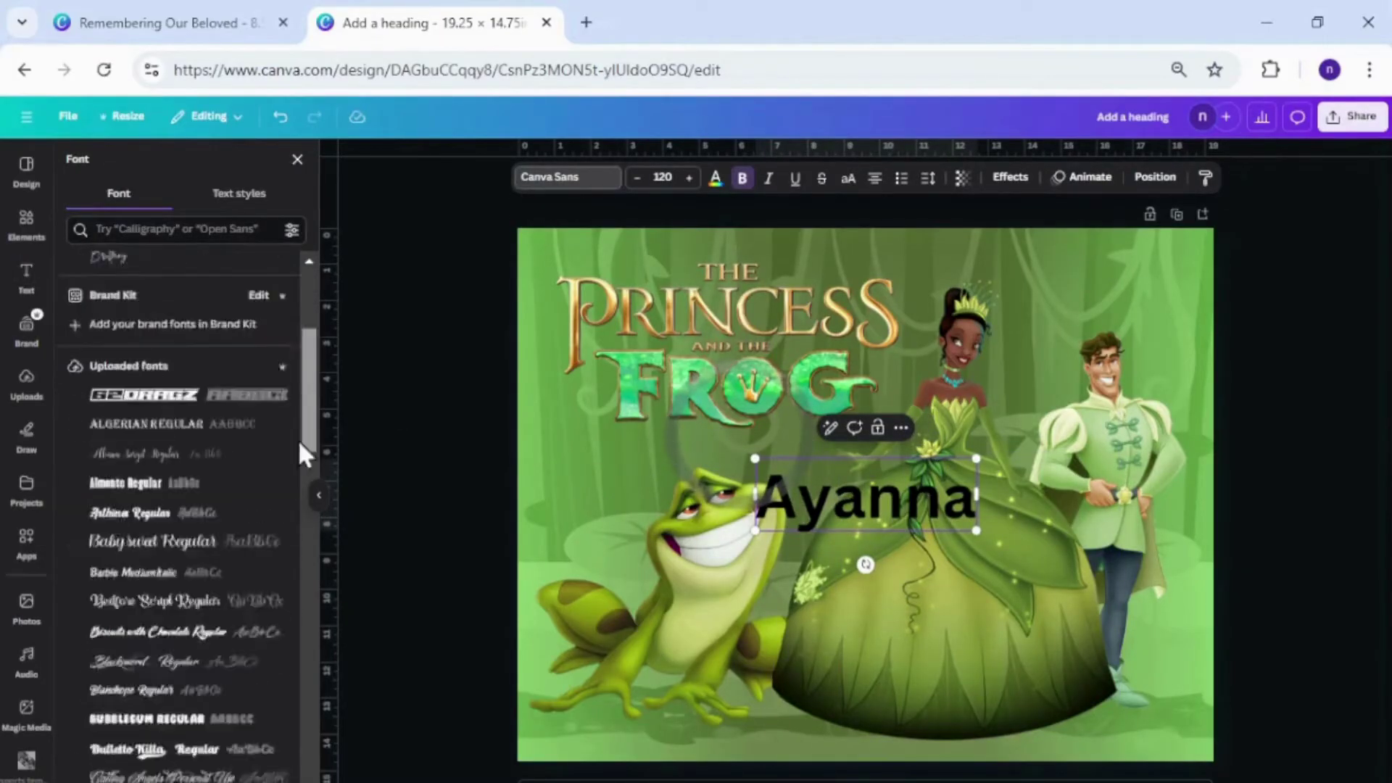
pyautogui.scroll(-10, 303, 555)
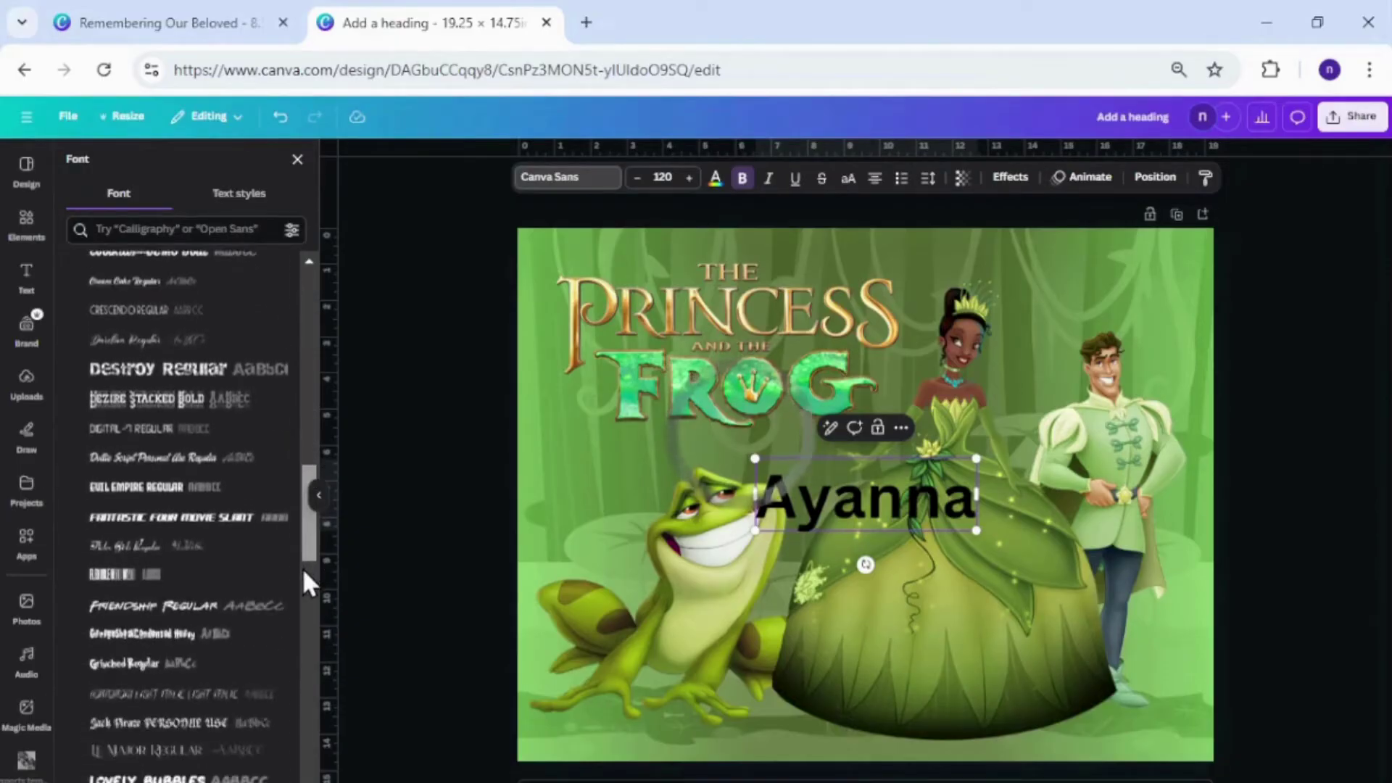
pyautogui.scroll(-3, 306, 646)
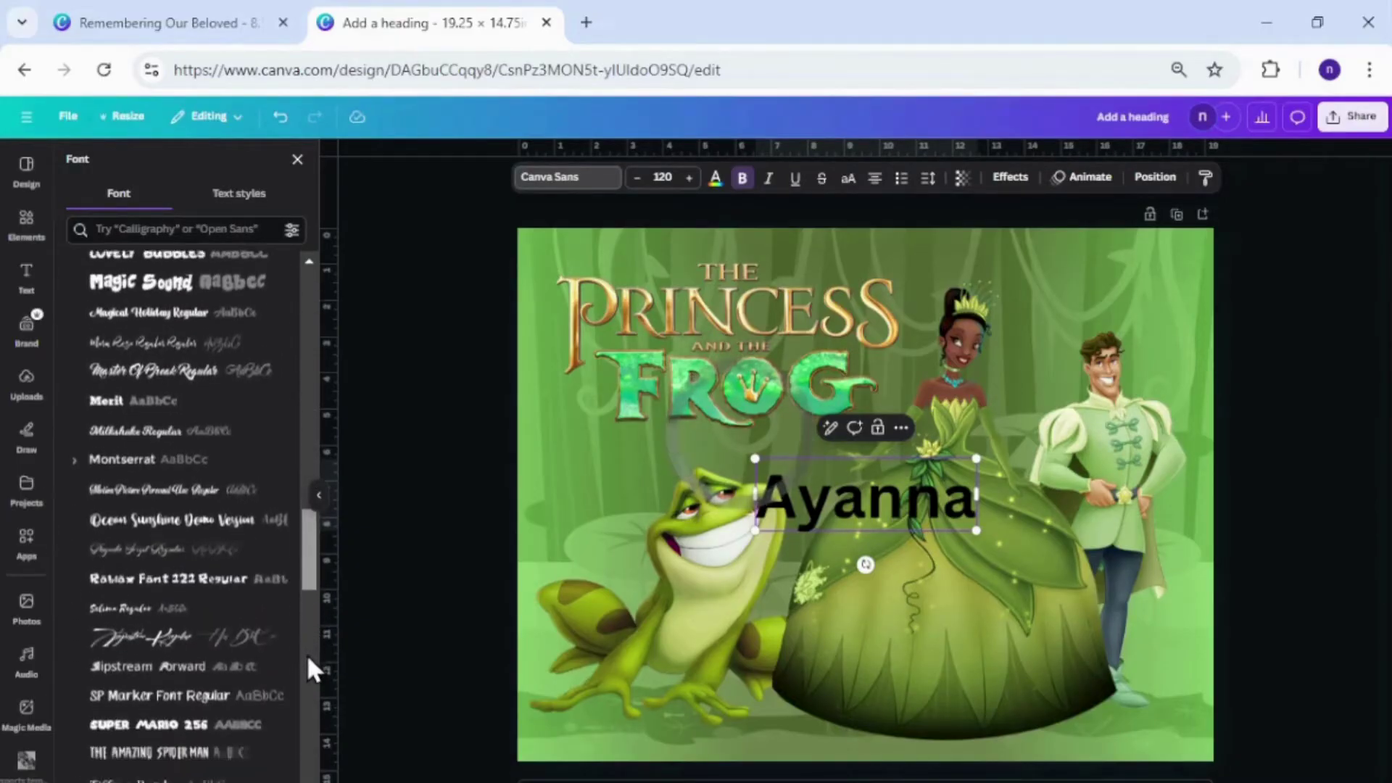
pyautogui.scroll(1, 308, 671)
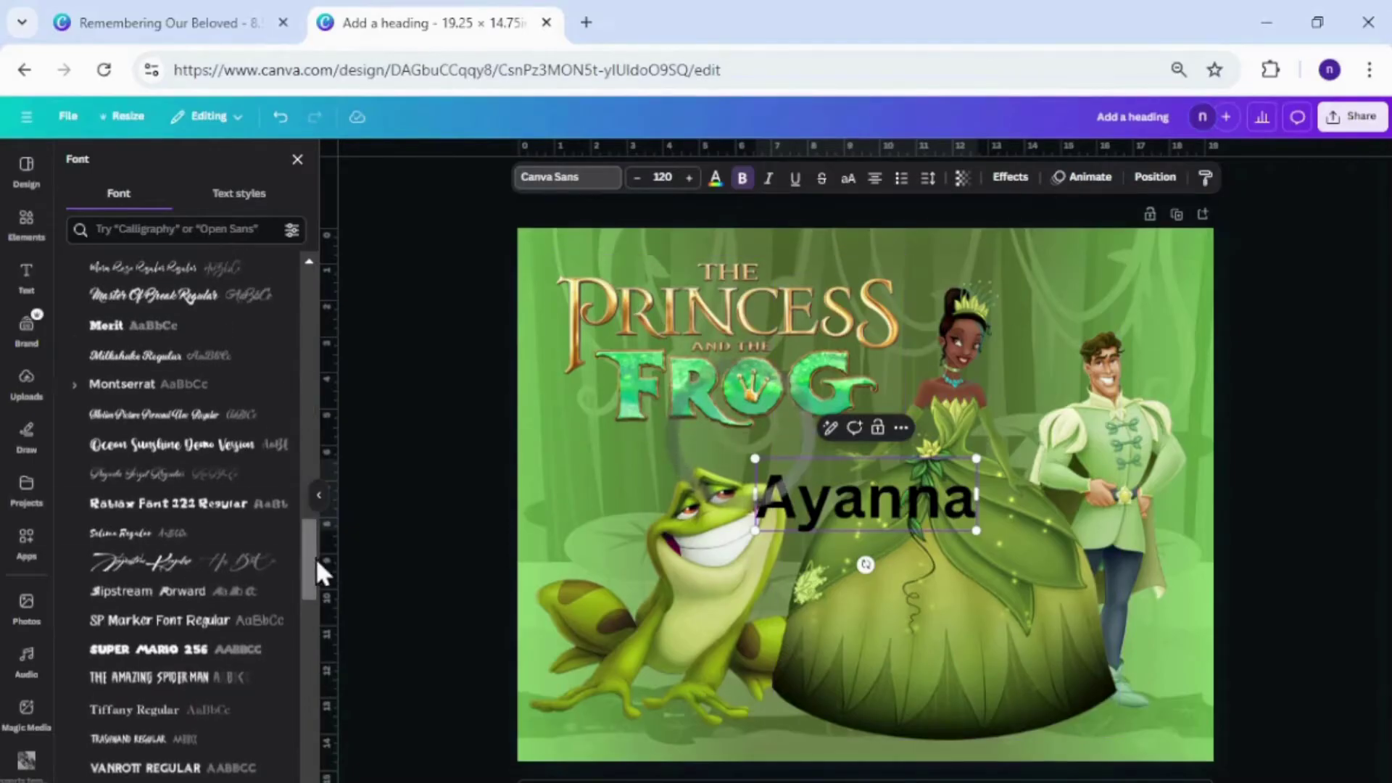
pyautogui.scroll(-1, 317, 570)
pyautogui.click(142, 650)
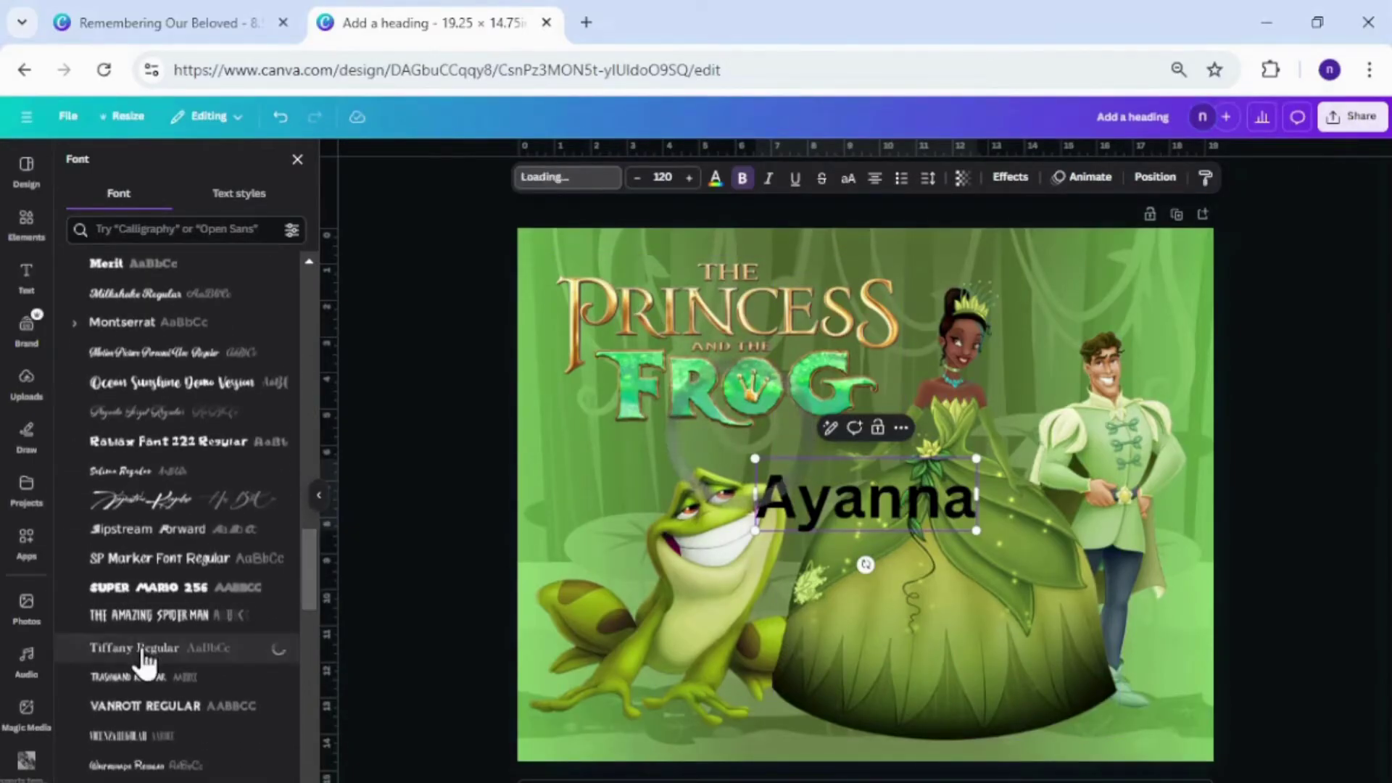
pyautogui.click(849, 180)
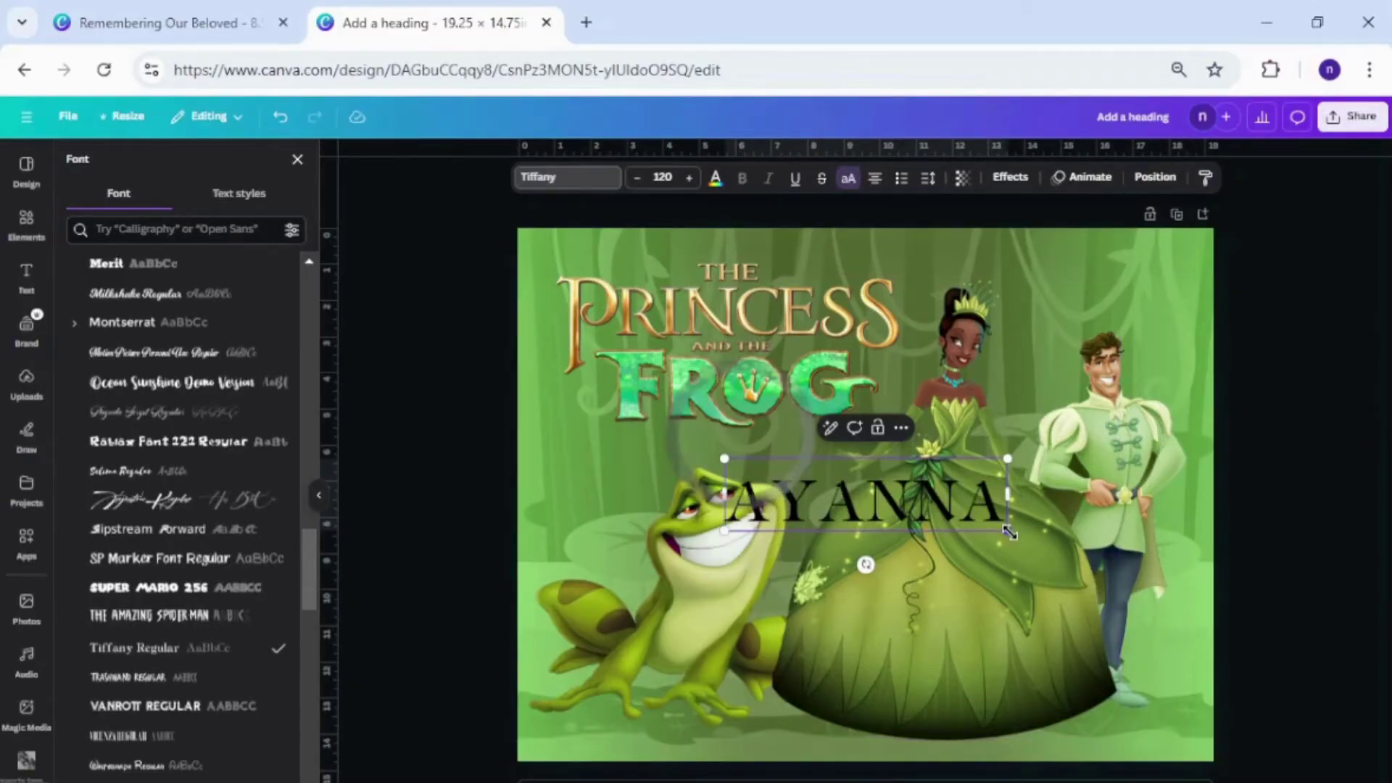
# - Enlarge the name to about size 159, move it to the design's lower edge and centre it horizontally on the page
pyautogui.moveTo(1008, 536); pyautogui.dragTo(1111, 628)
pyautogui.click(1173, 614)
pyautogui.moveTo(935, 509); pyautogui.dragTo(933, 683)
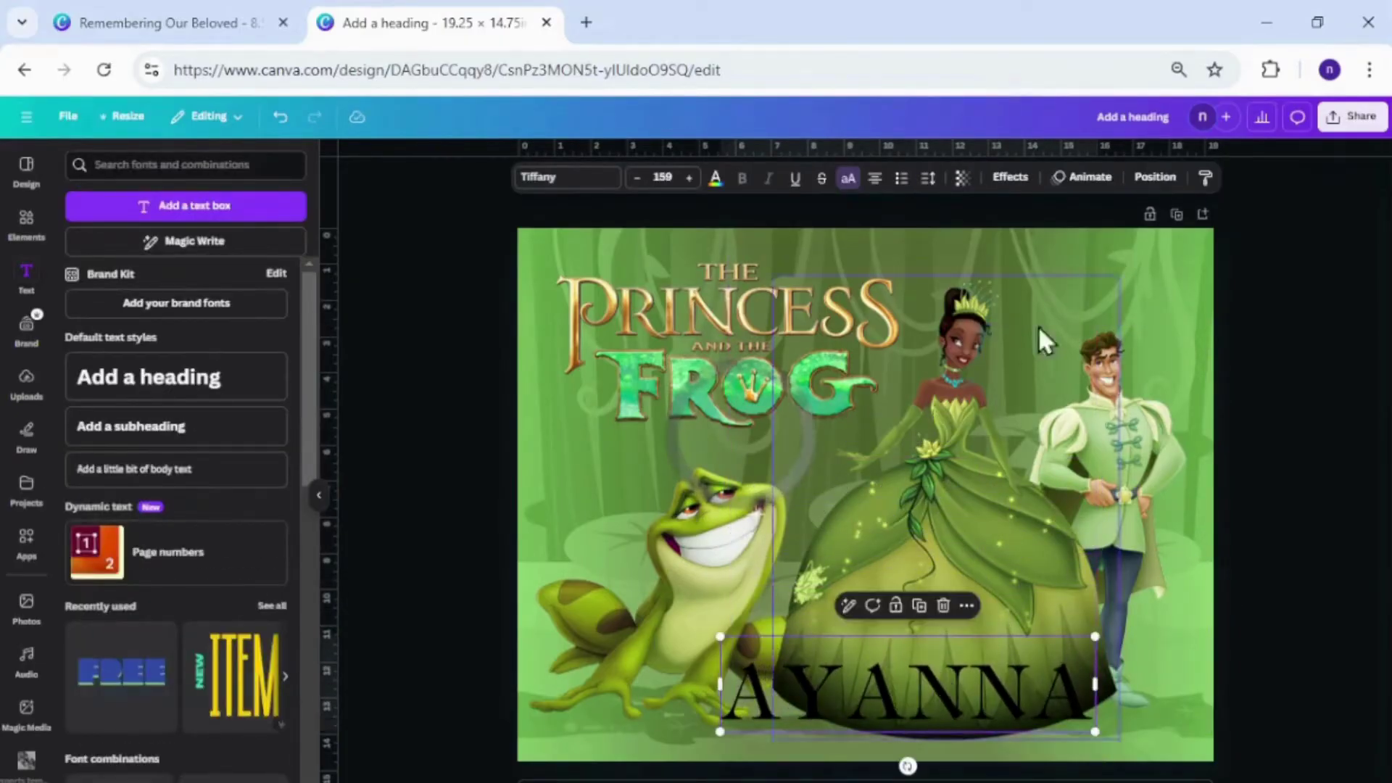
pyautogui.click(1155, 177)
pyautogui.click(177, 197)
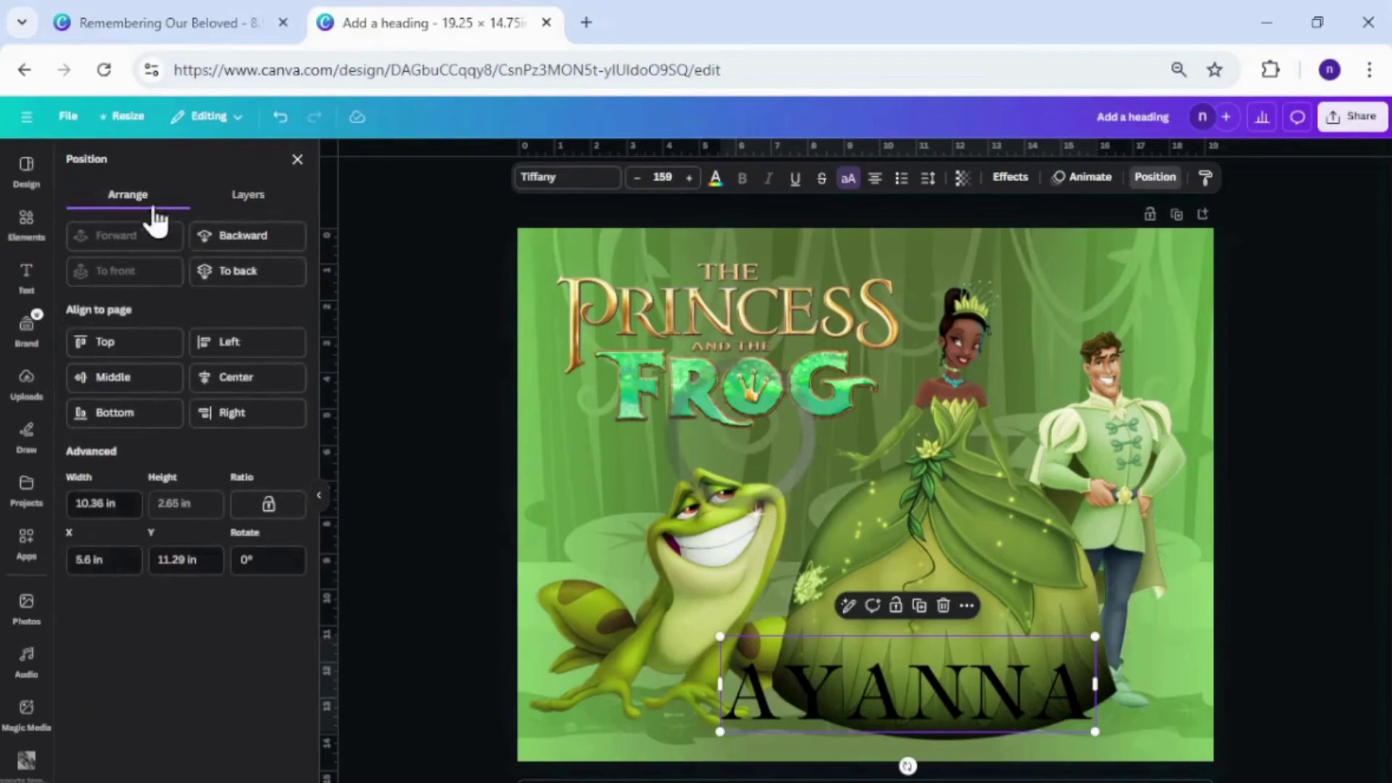
pyautogui.click(236, 378)
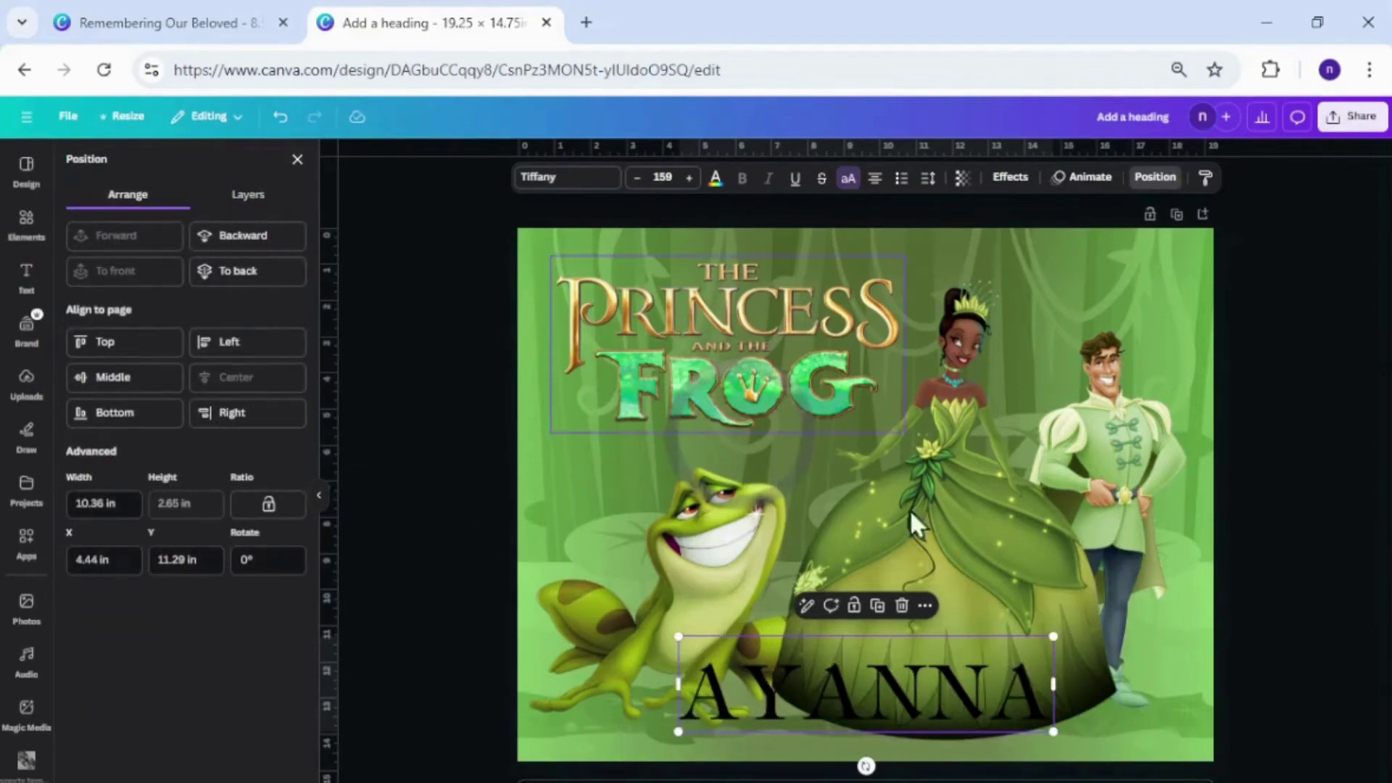
# - Change the name's text colour to white
pyautogui.doubleClick(863, 689)
pyautogui.click(714, 181)
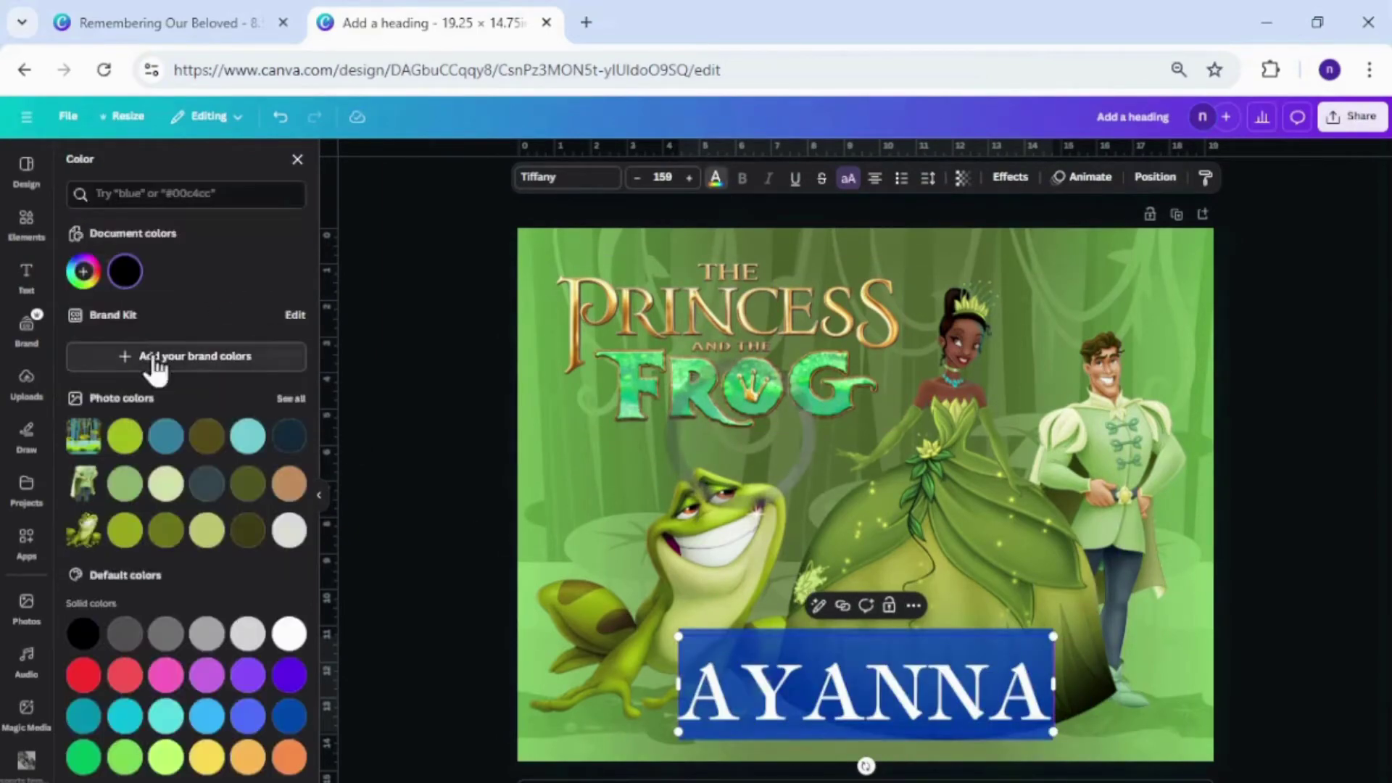
pyautogui.click(290, 635)
# - Add an Outline effect to the name, with its colour sampled from the brown-gold lettering of the title logo
pyautogui.click(1012, 178)
pyautogui.click(268, 345)
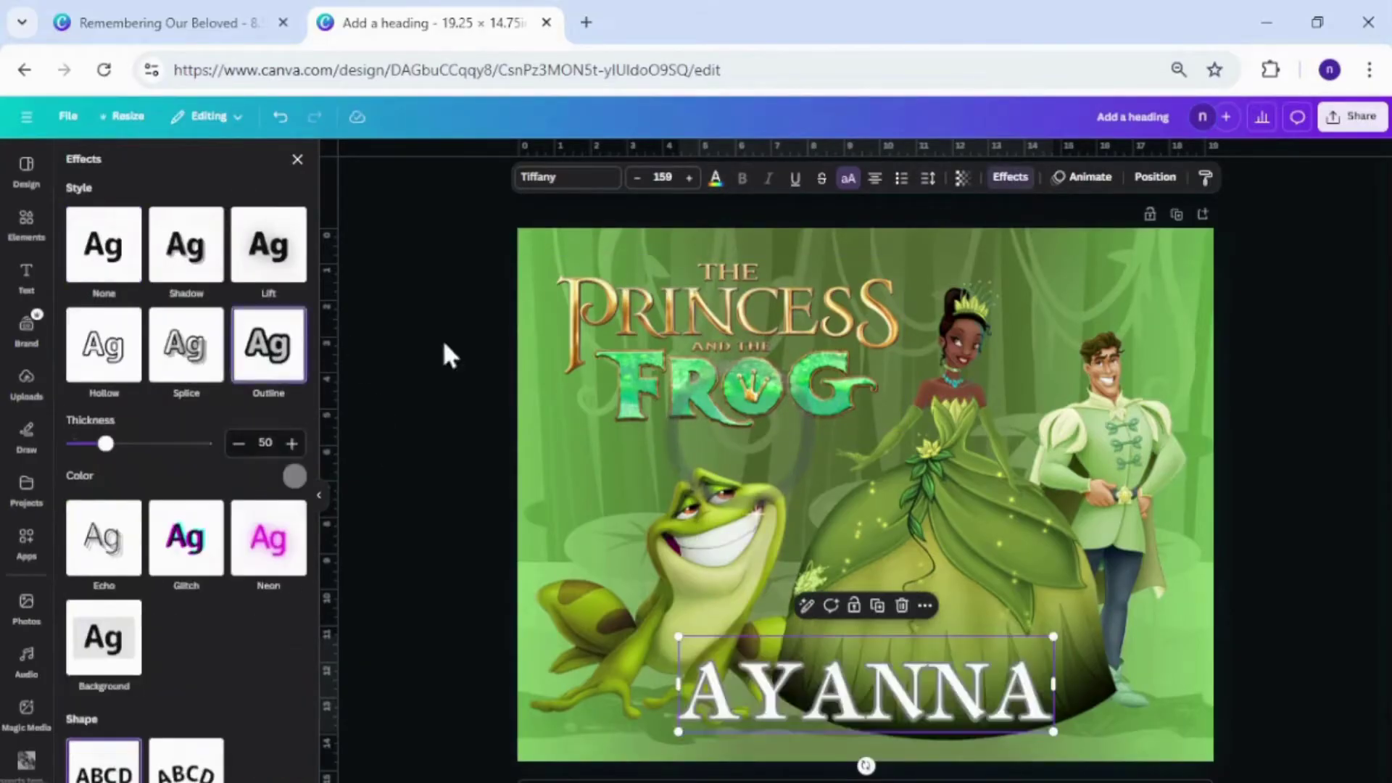
pyautogui.click(295, 477)
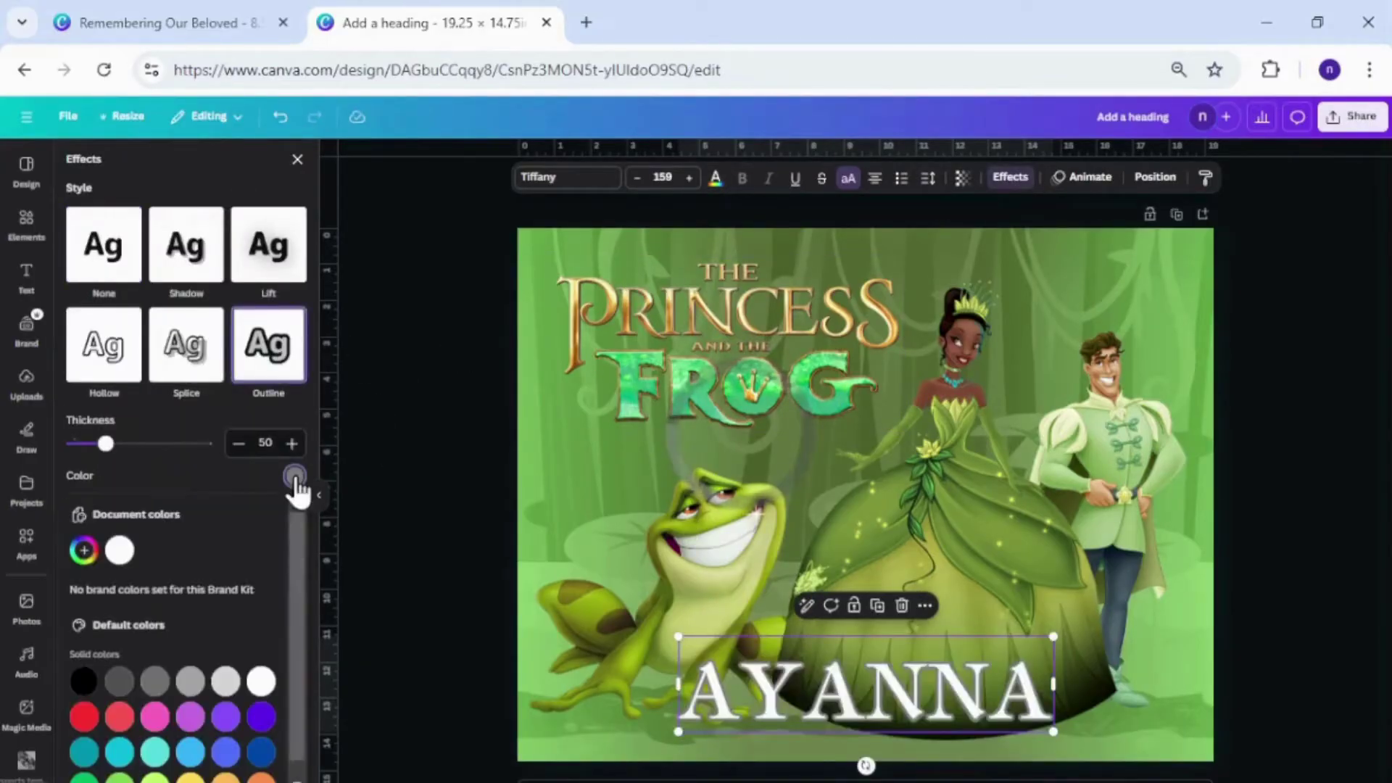
pyautogui.click(83, 550)
pyautogui.click(273, 700)
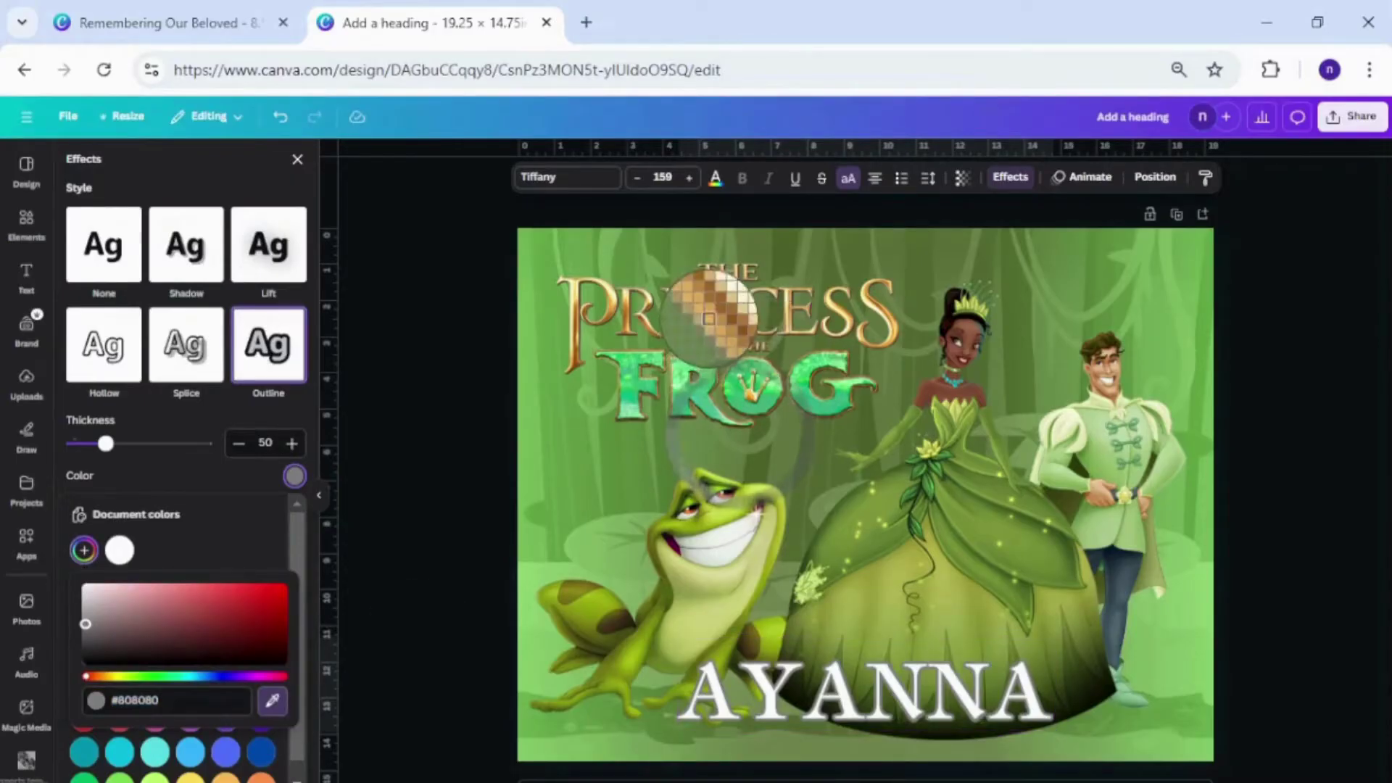
pyautogui.click(711, 298)
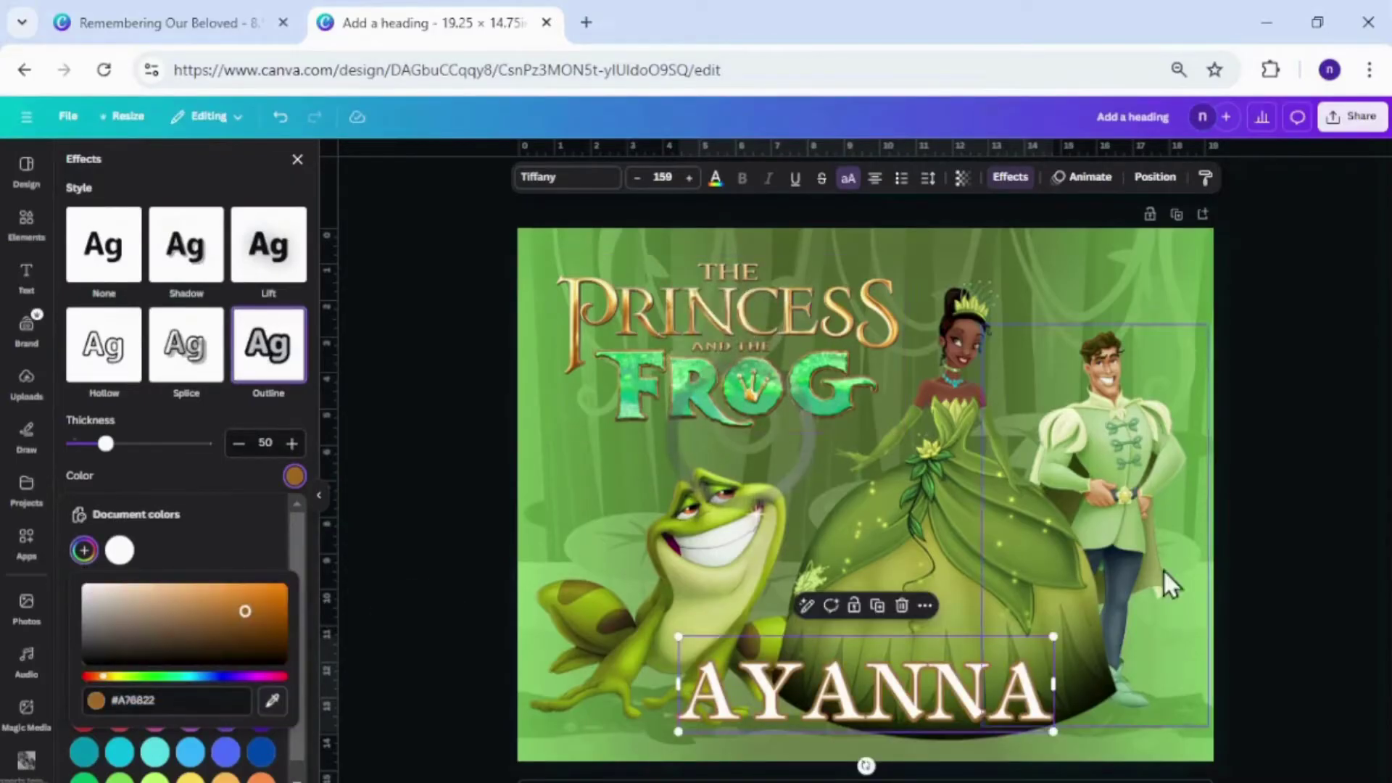
pyautogui.click(1338, 620)
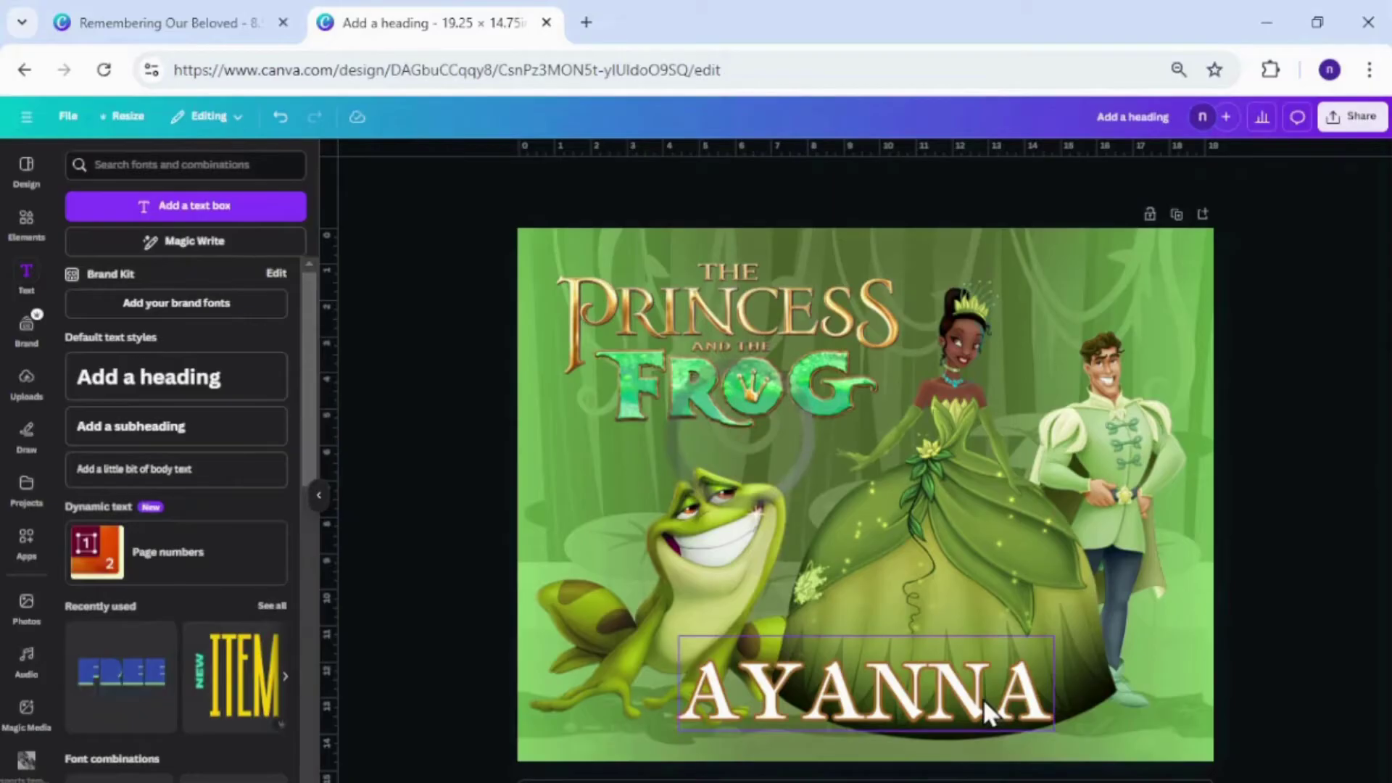
# - Download the finished learning table design as a PNG at size 1
pyautogui.click(1035, 708)
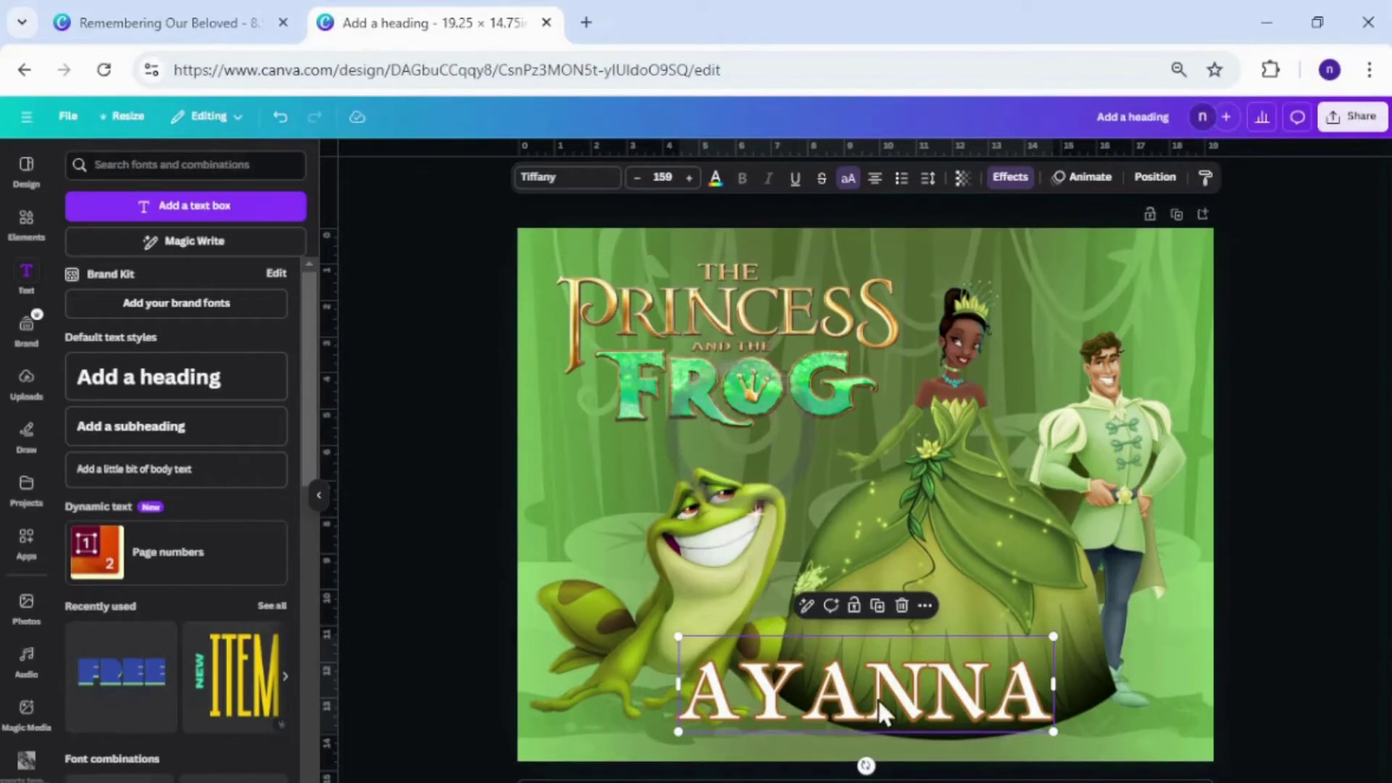
pyautogui.click(1350, 117)
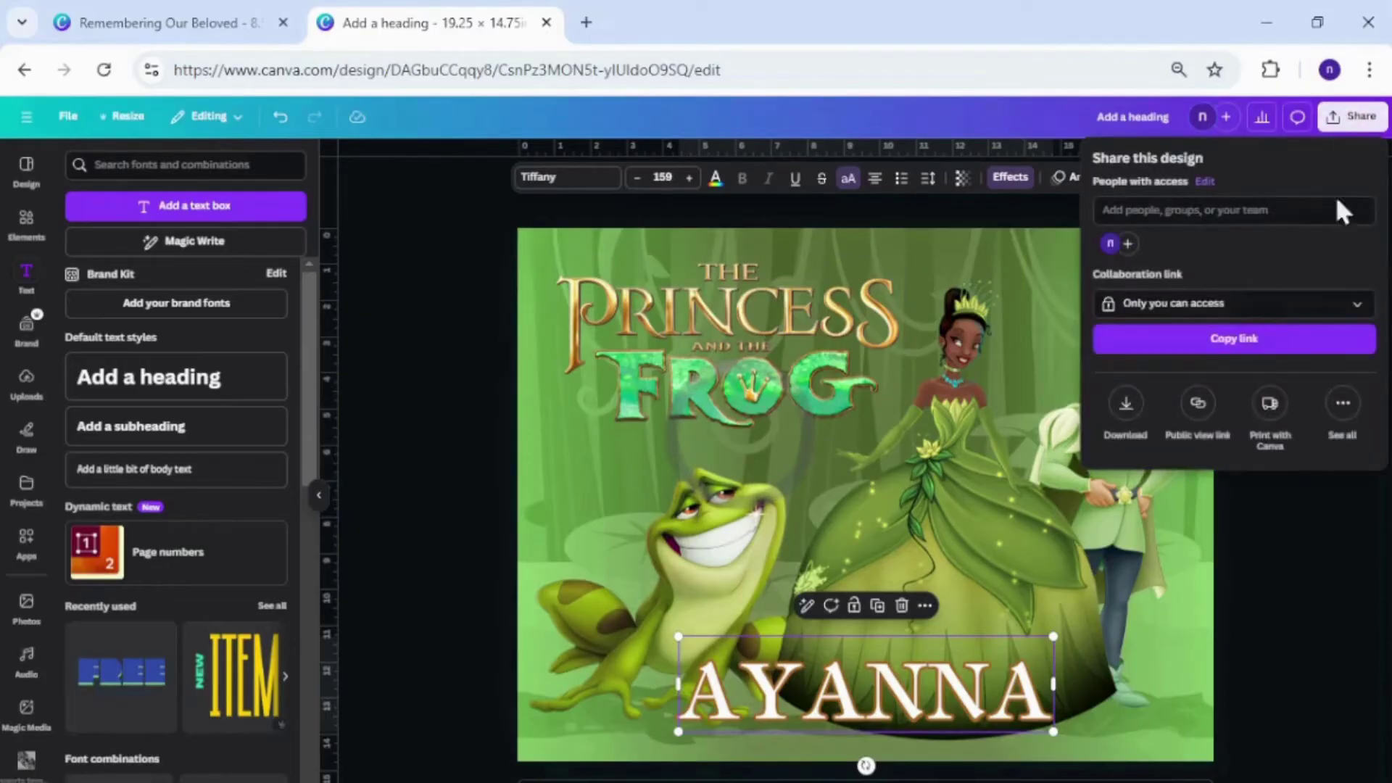
pyautogui.click(1125, 405)
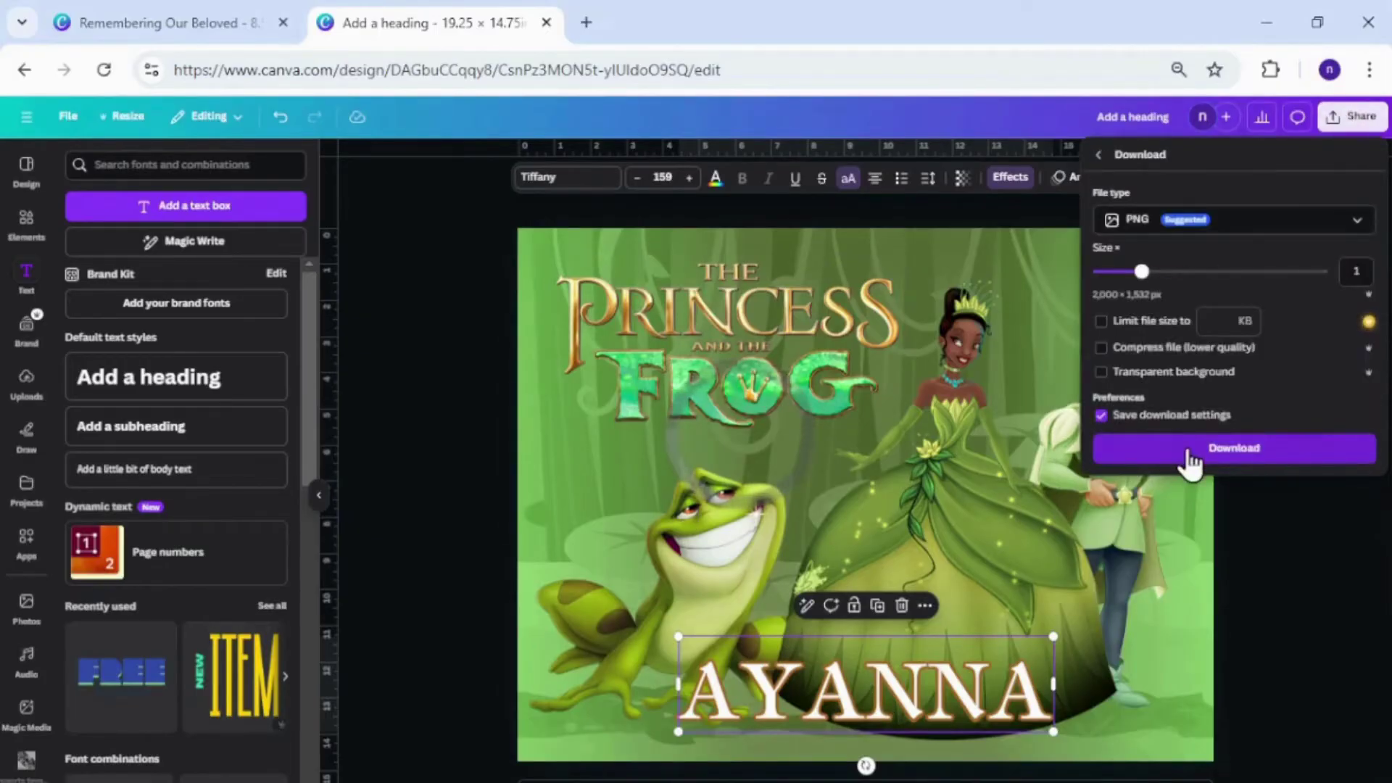
pyautogui.click(1190, 450)
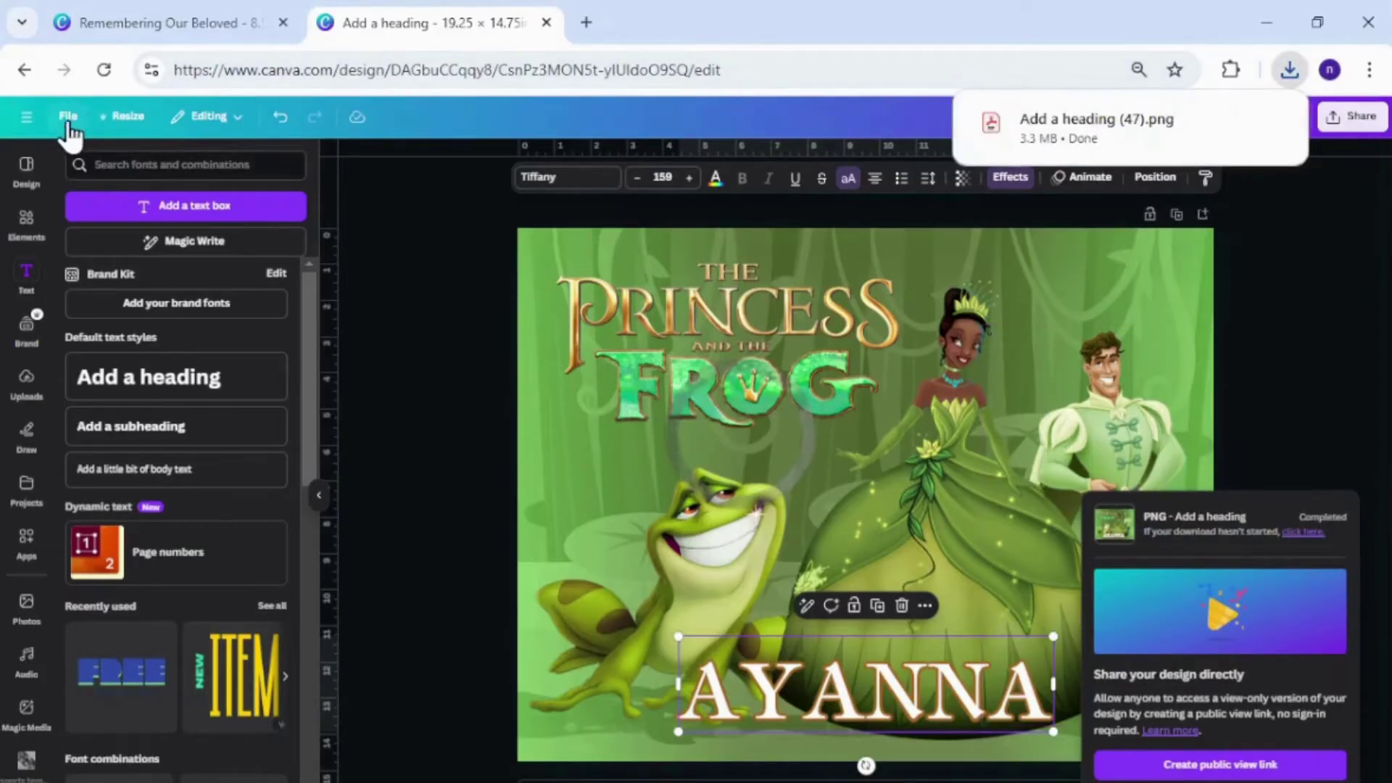
# - Return to the home page and create a new custom-size design 20 in wide and 16 in high
pyautogui.click(27, 119)
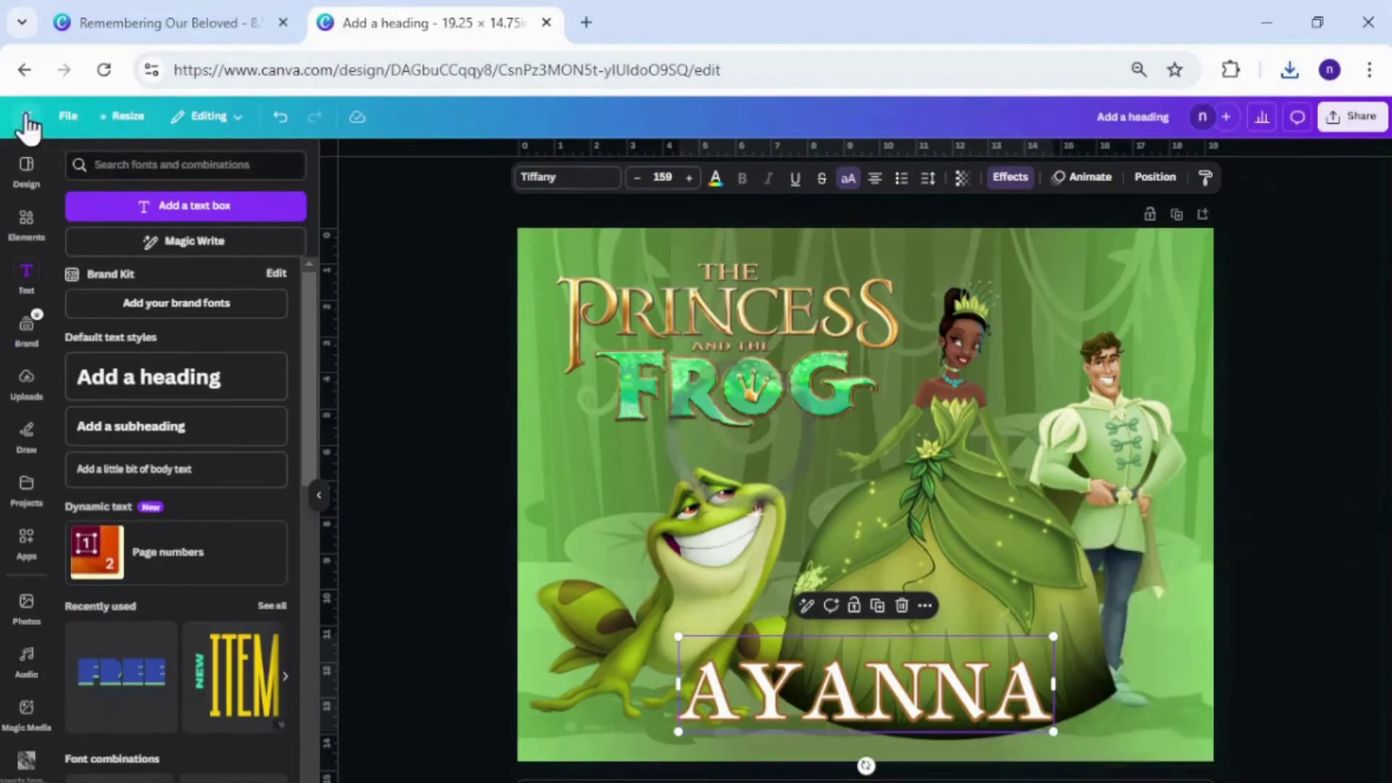
pyautogui.click(23, 124)
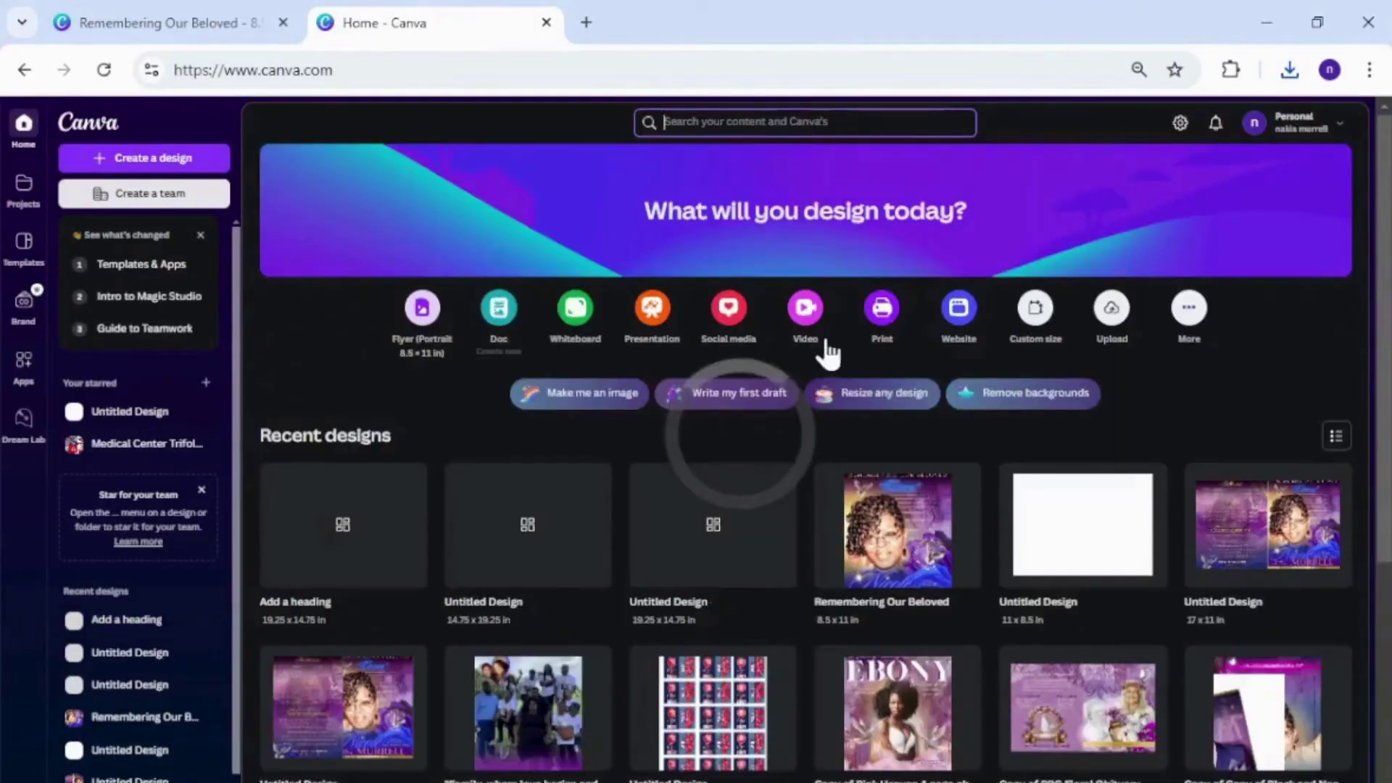
pyautogui.click(1037, 305)
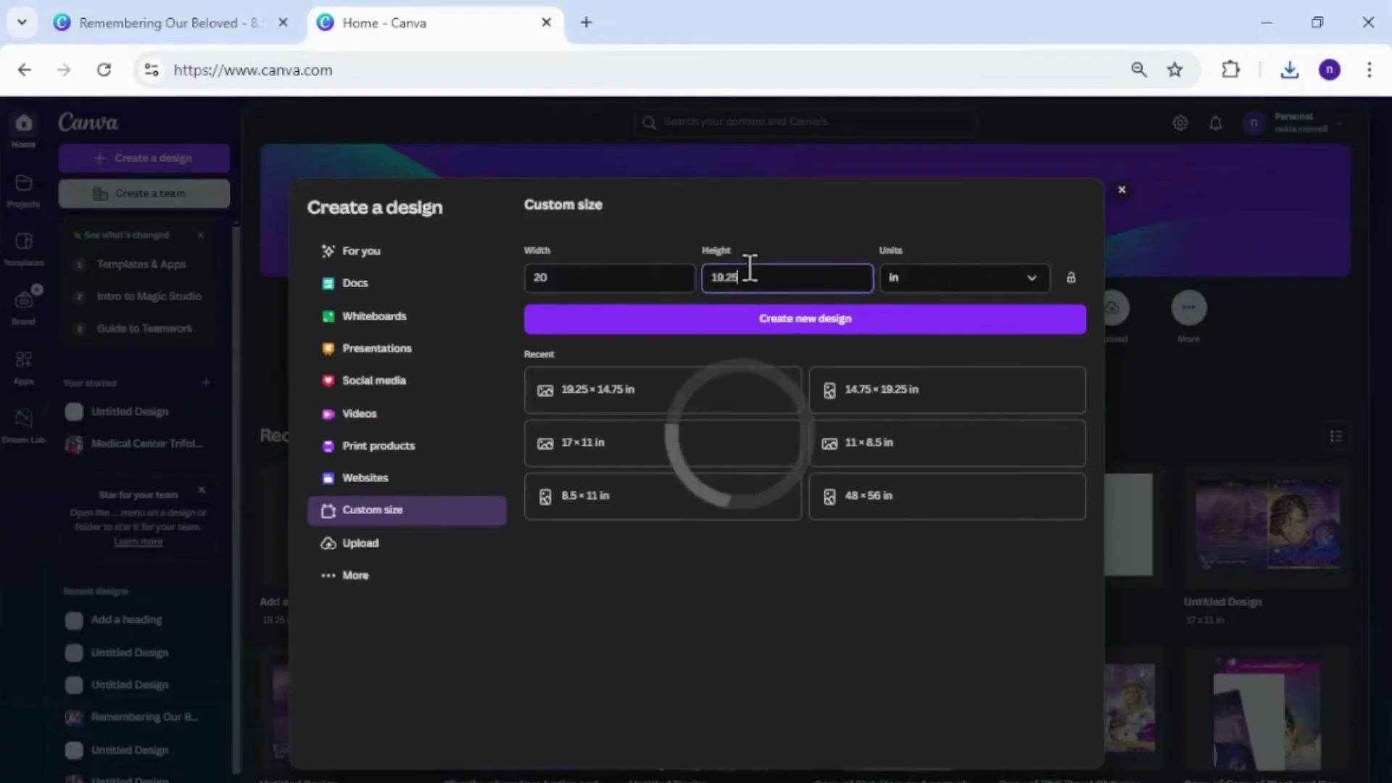
pyautogui.moveTo(750, 268); pyautogui.dragTo(705, 270)
pyautogui.press('BackSpace')
pyautogui.write('16')
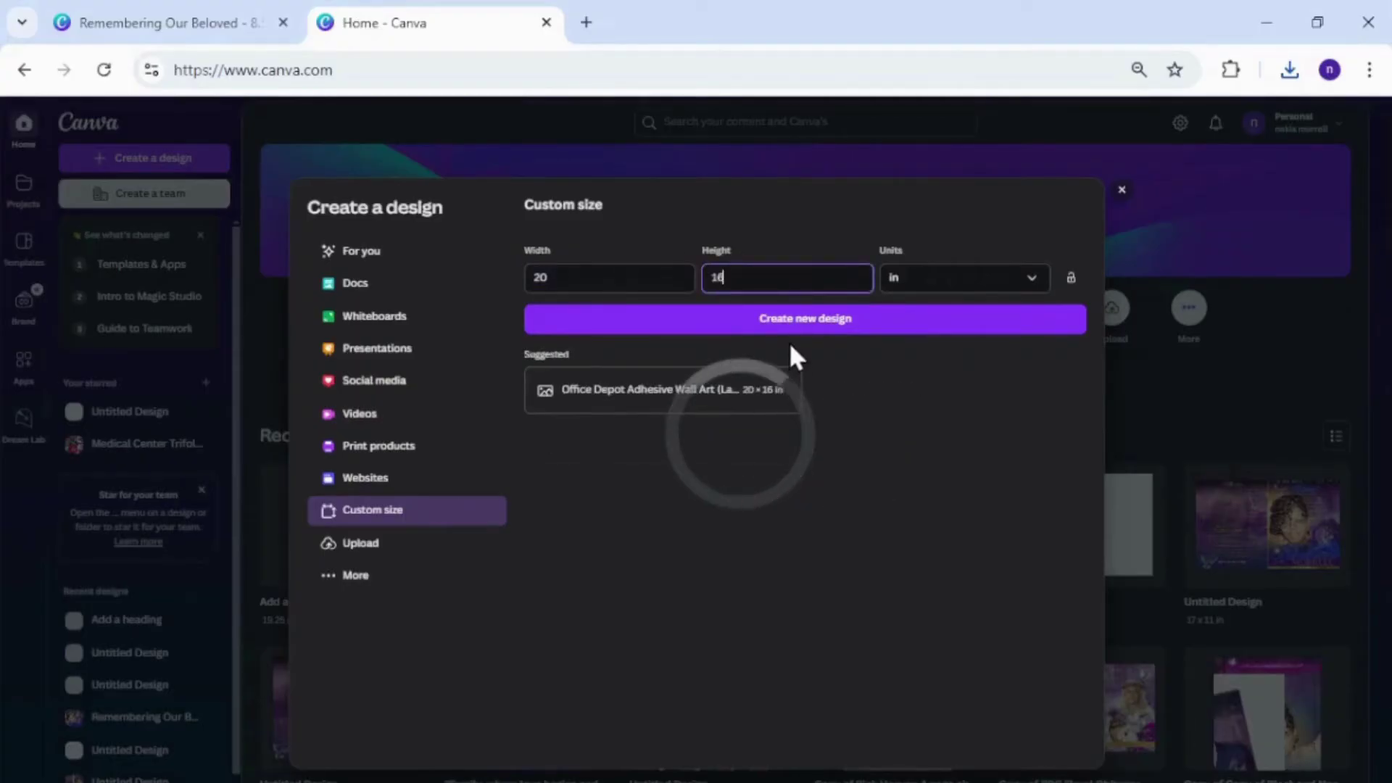
pyautogui.click(789, 319)
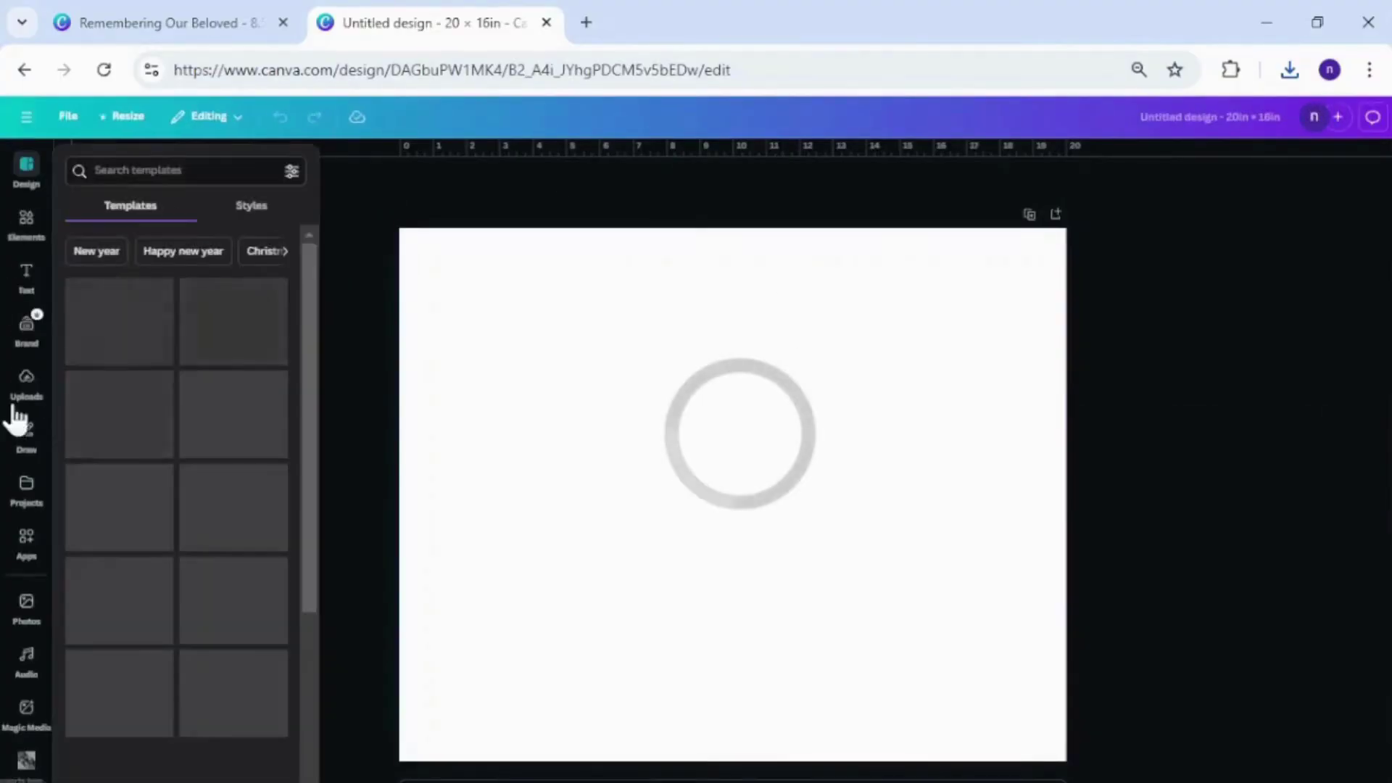
# - Upload the exported image Add a heading (47) from the Downloads folder
pyautogui.click(20, 398)
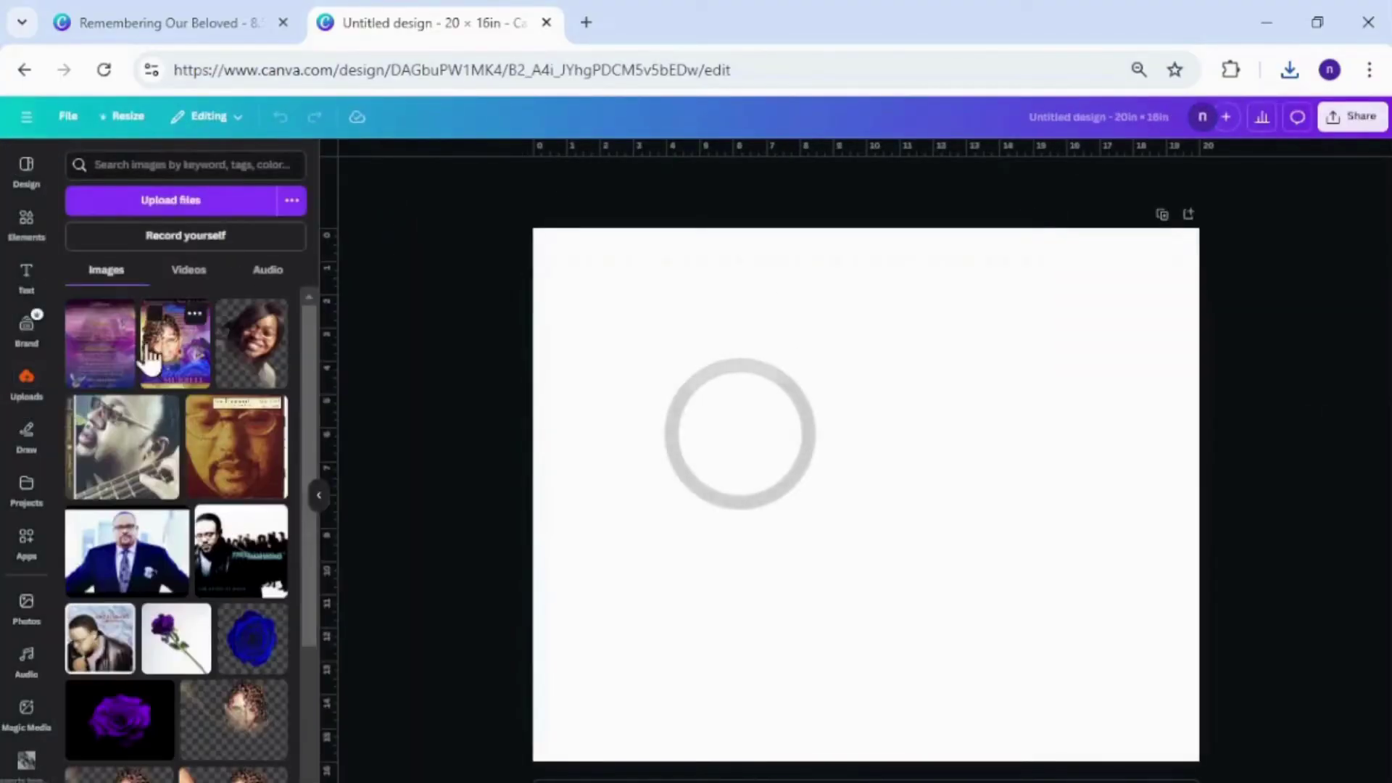
pyautogui.click(192, 210)
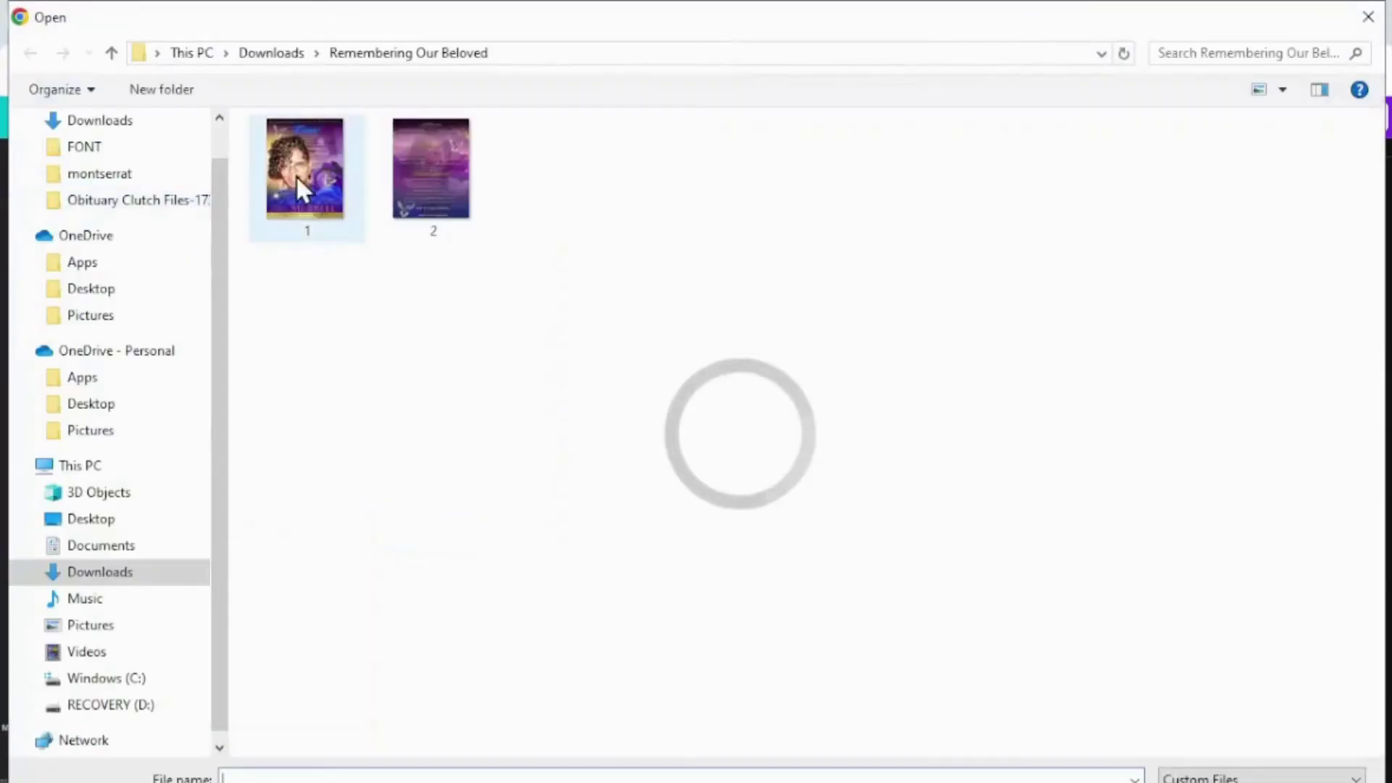
pyautogui.click(109, 572)
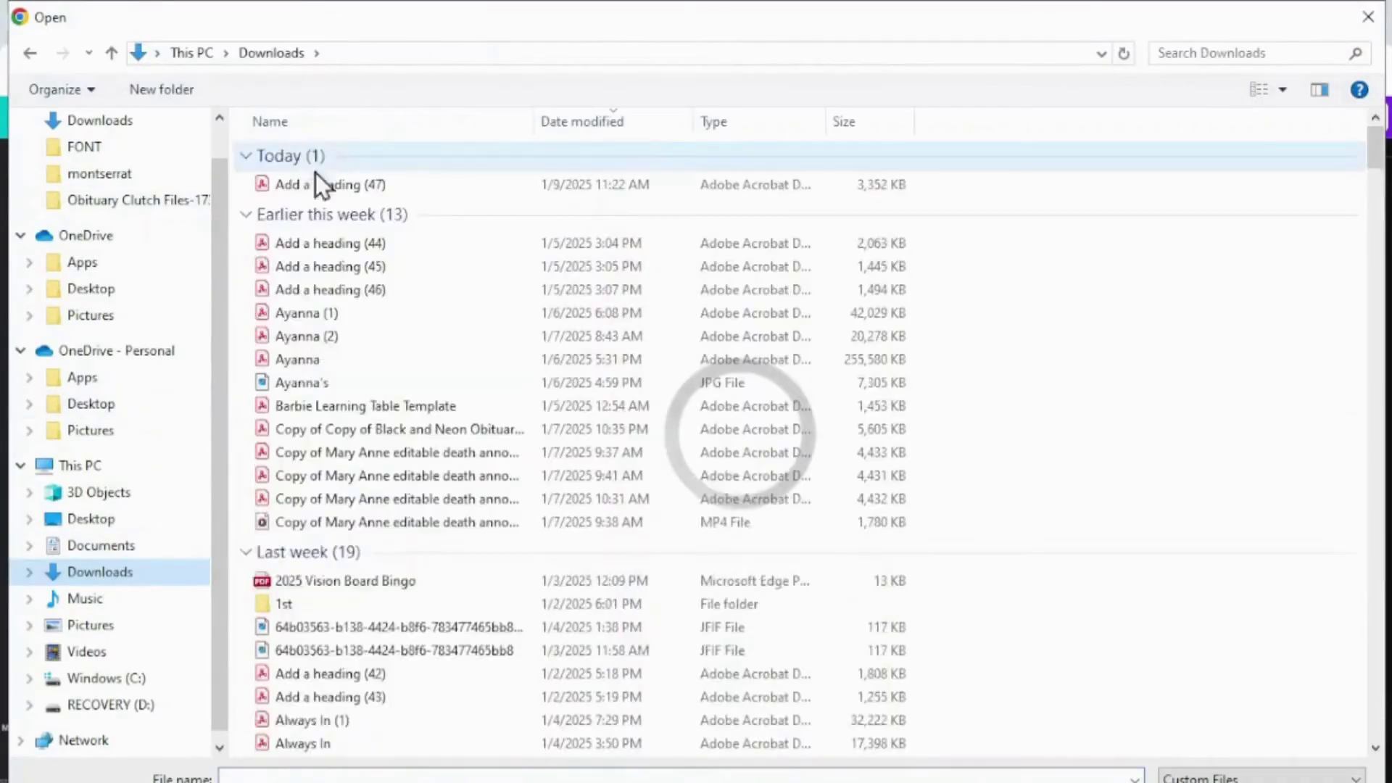
pyautogui.click(319, 187)
pyautogui.click(320, 186)
pyautogui.click(946, 588)
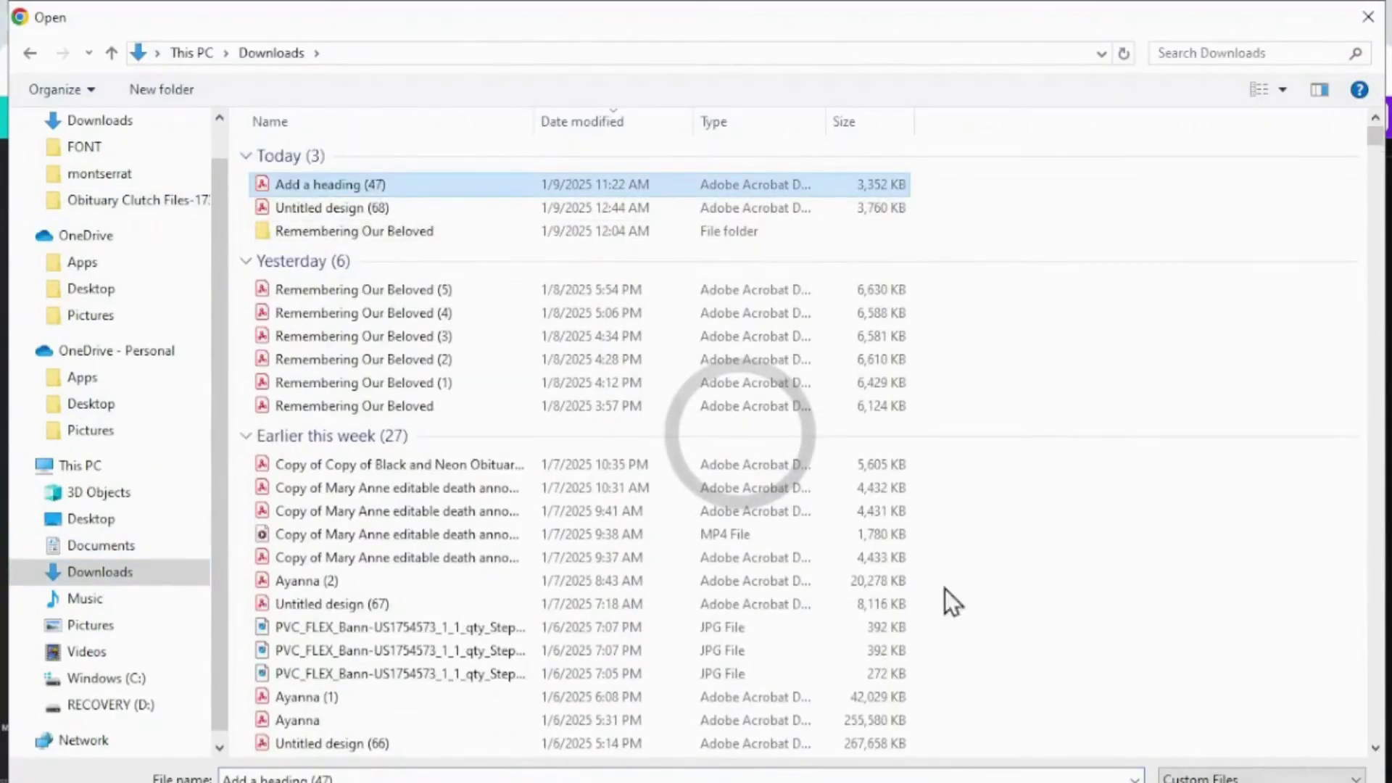
pyautogui.click(1207, 782)
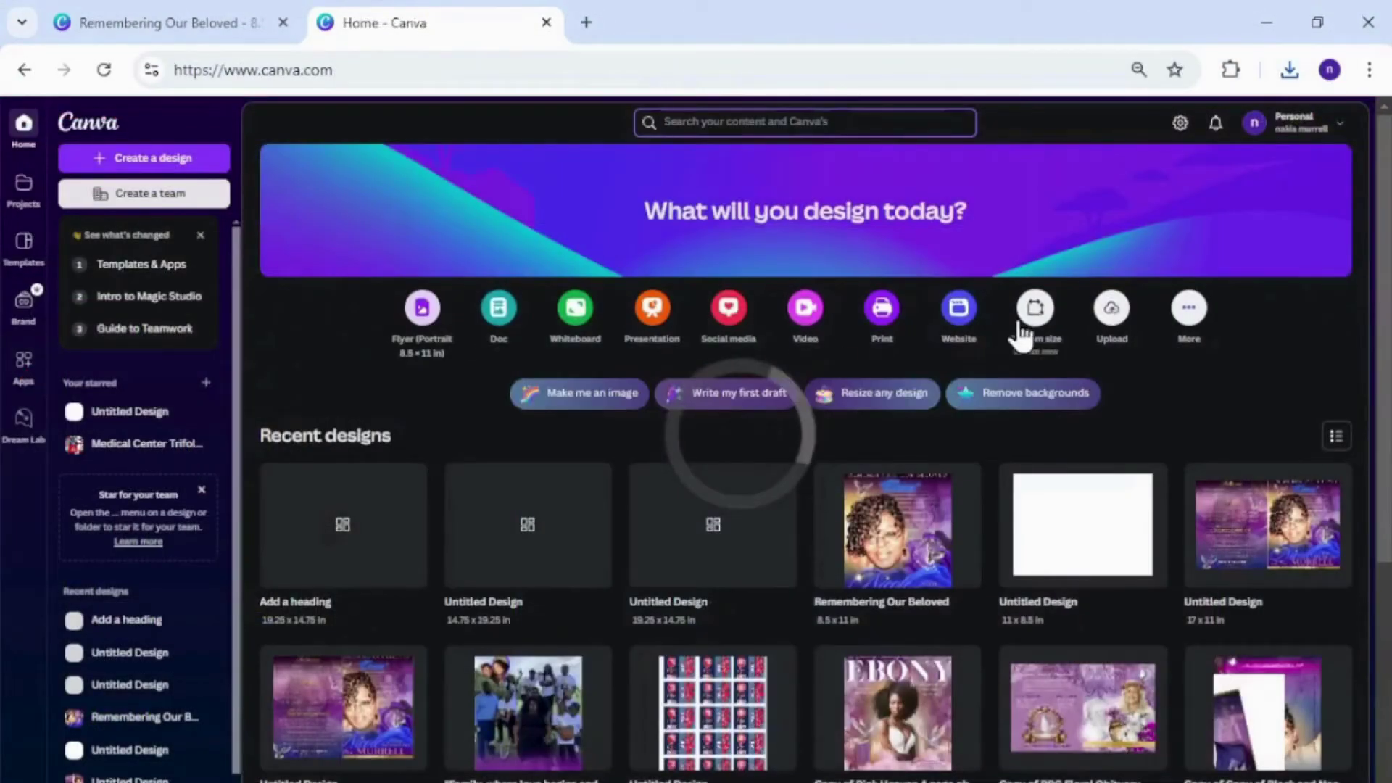
# - Create a custom-size design with a width of 20 in and a height of 16 in
pyautogui.click(1016, 332)
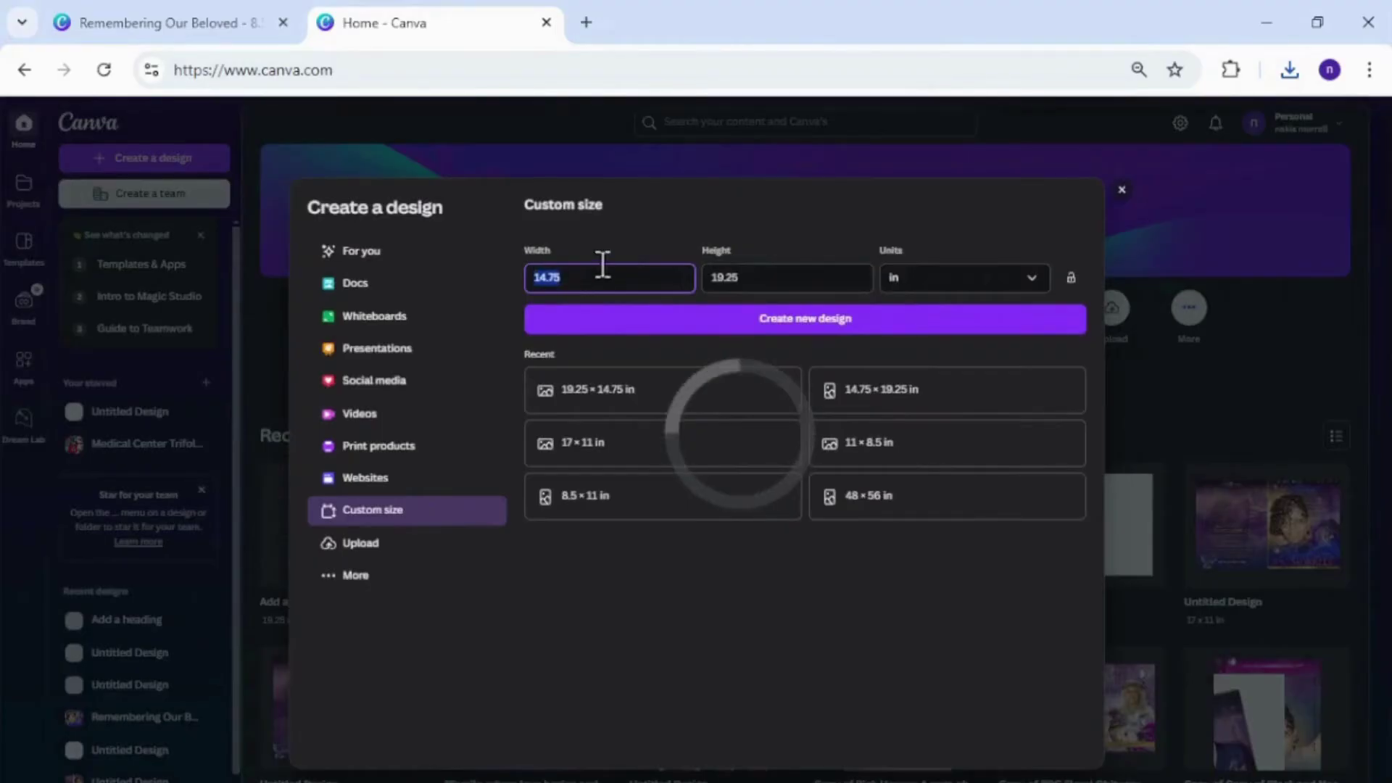
pyautogui.press('BackSpace')
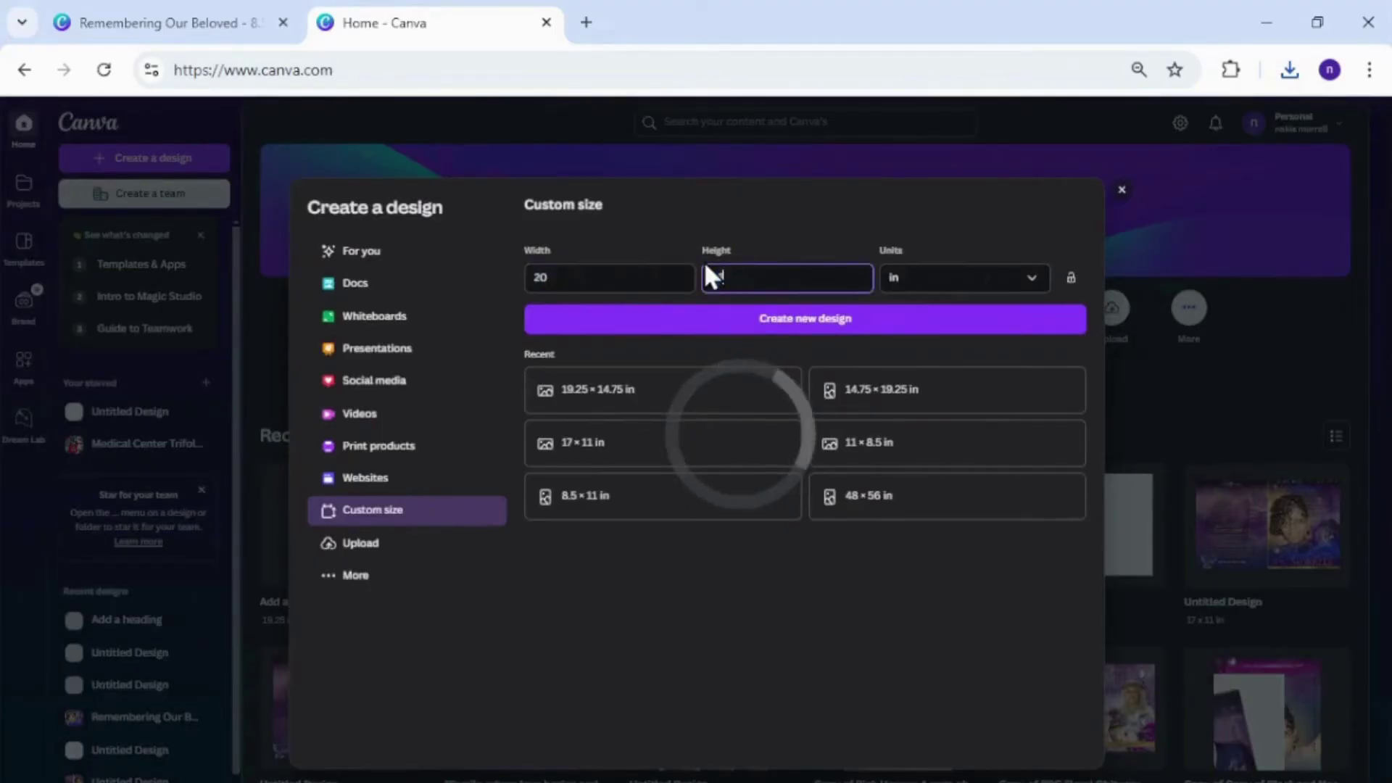
pyautogui.write('16')
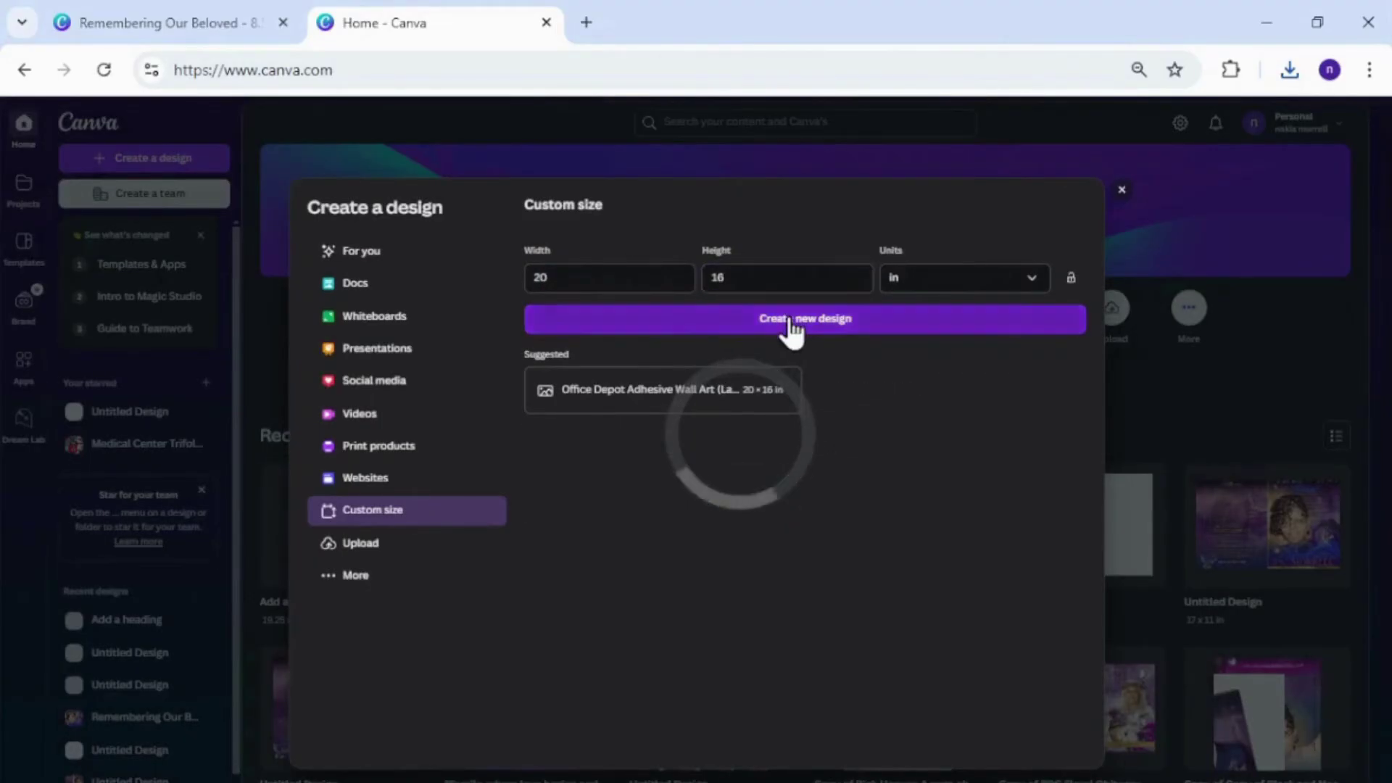
pyautogui.click(788, 326)
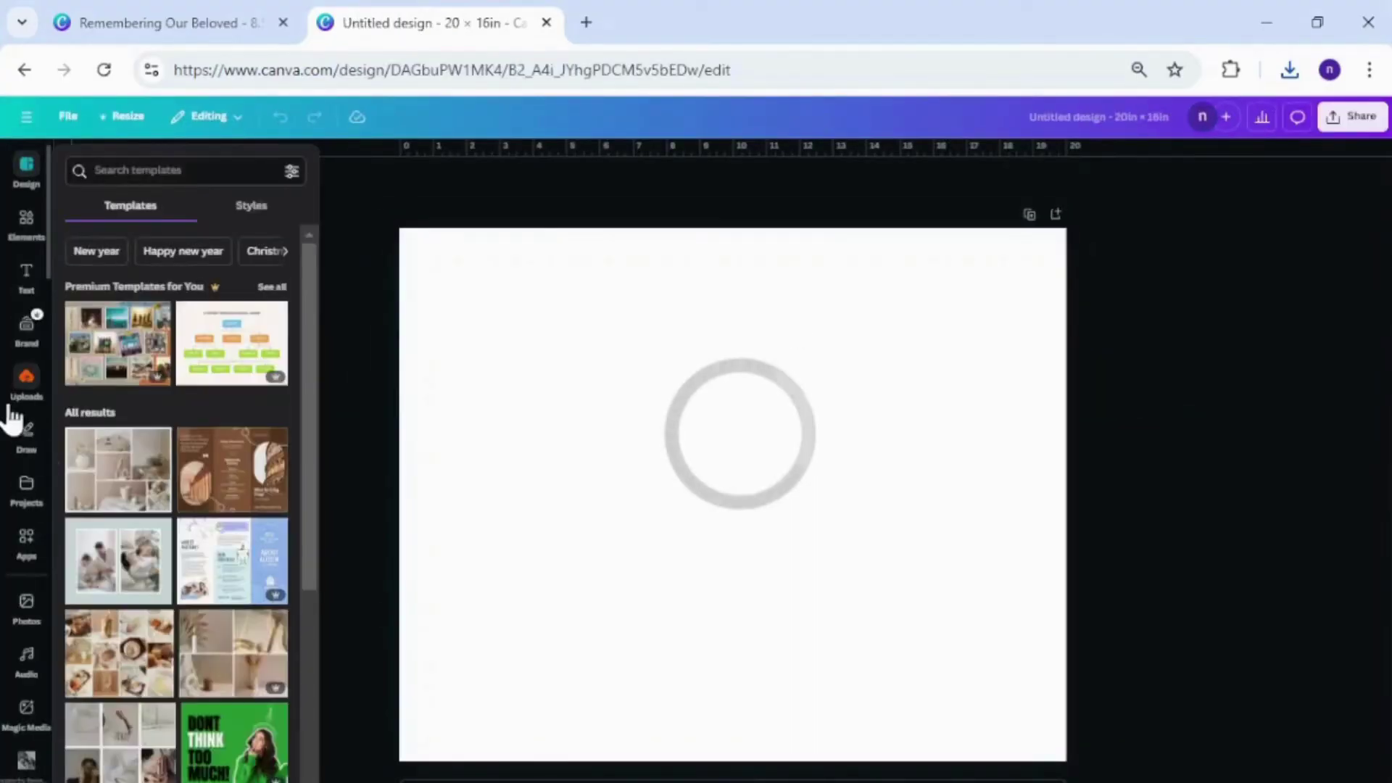
# - Upload the exported image Add a heading (47) from the Downloads folder into the 20 × 16 in design
pyautogui.click(16, 397)
pyautogui.click(191, 208)
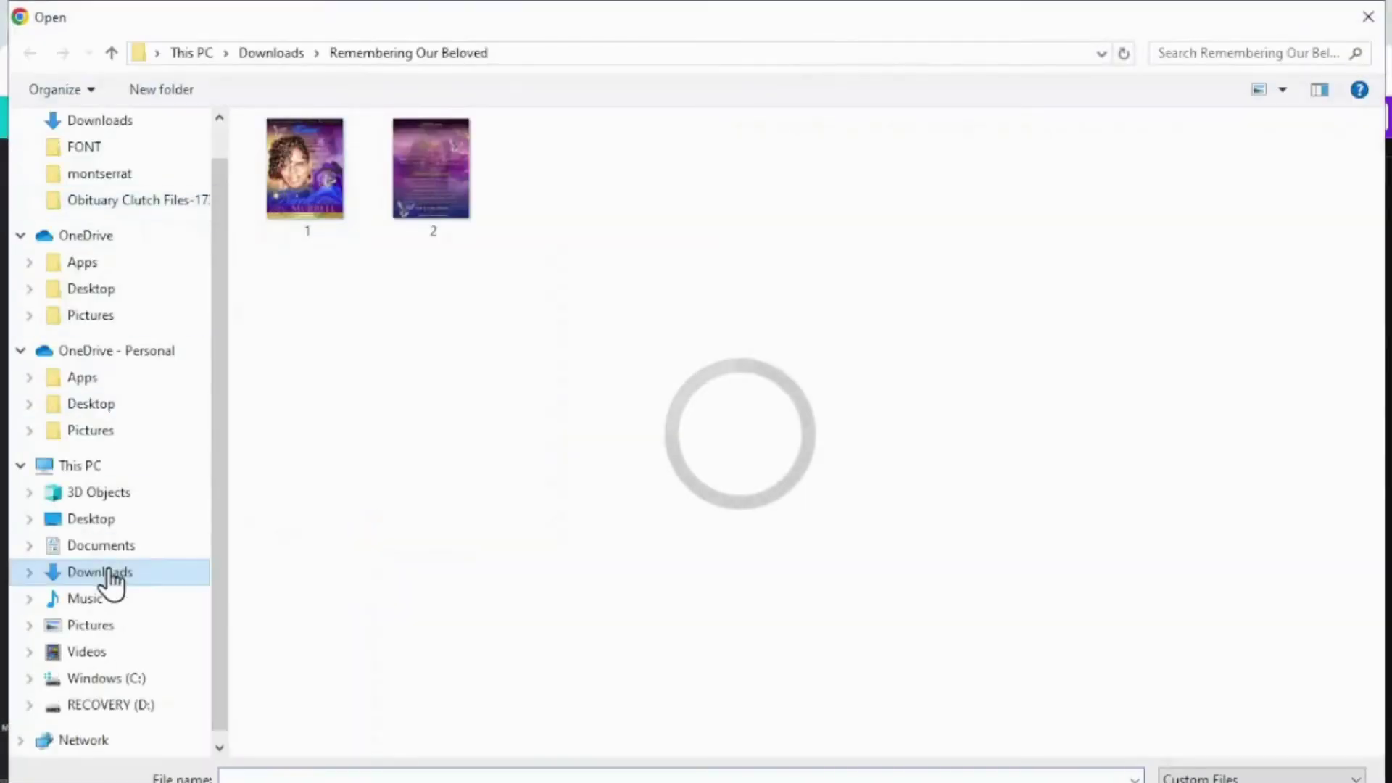
pyautogui.click(109, 572)
pyautogui.click(319, 187)
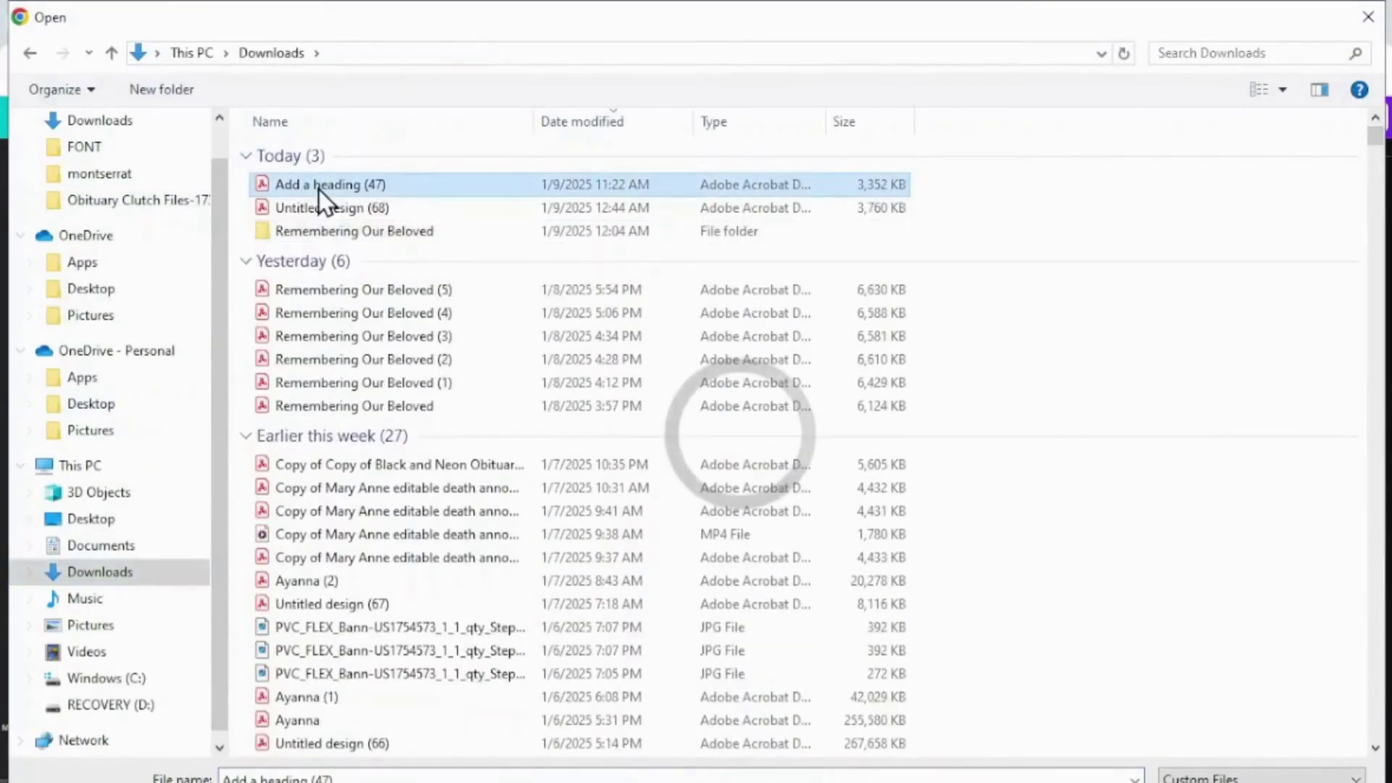
pyautogui.click(319, 187)
pyautogui.click(1160, 602)
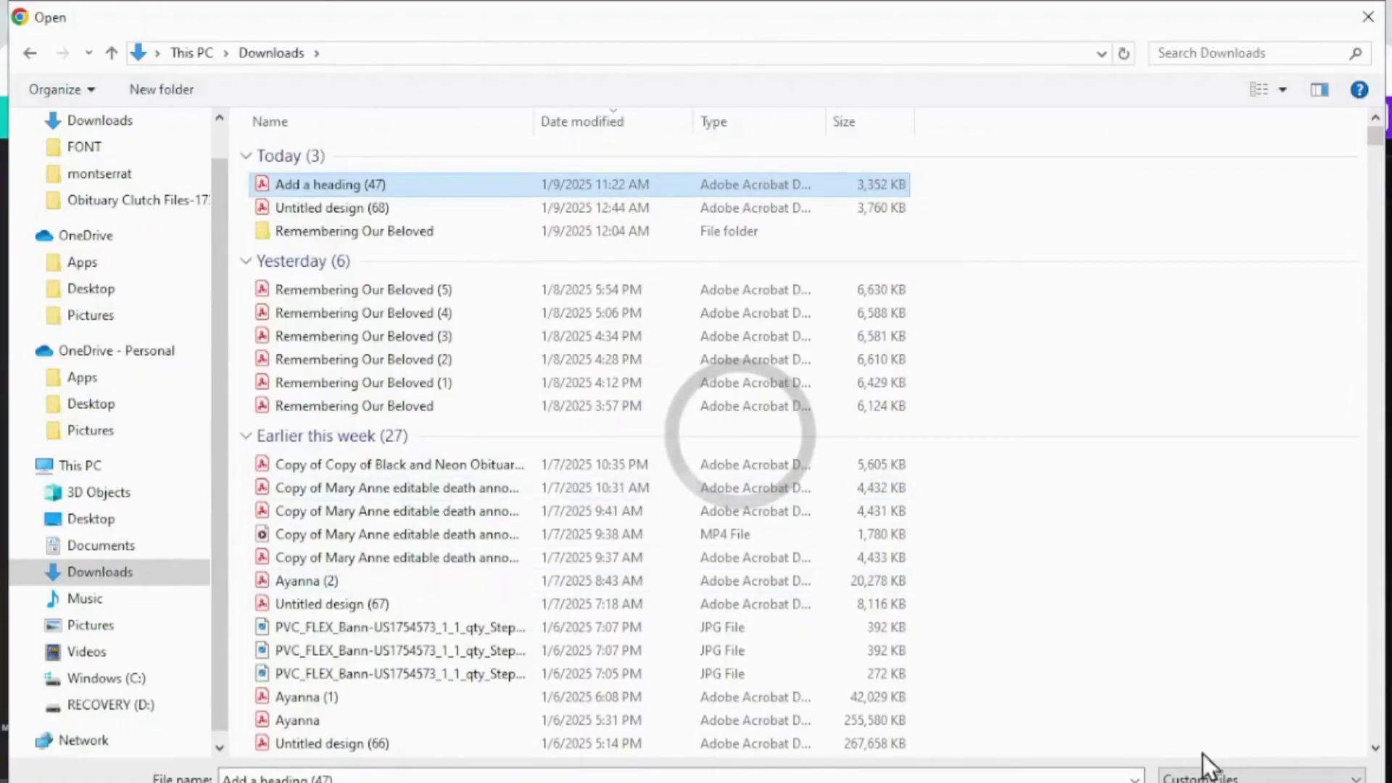
pyautogui.click(1207, 782)
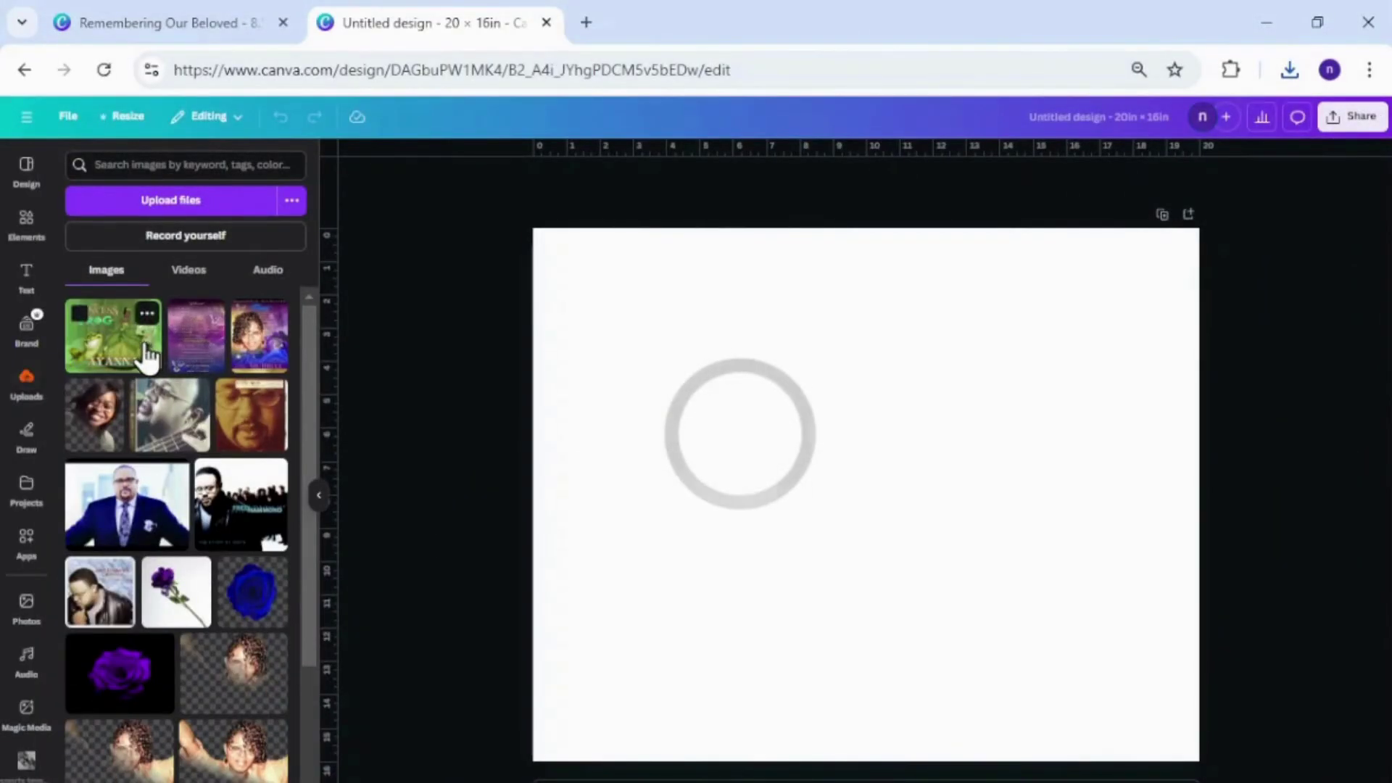
# - Place the uploaded learning table image on the page and enlarge it to about 19.26 × 14.76 in
pyautogui.moveTo(777, 442); pyautogui.dragTo(721, 391)
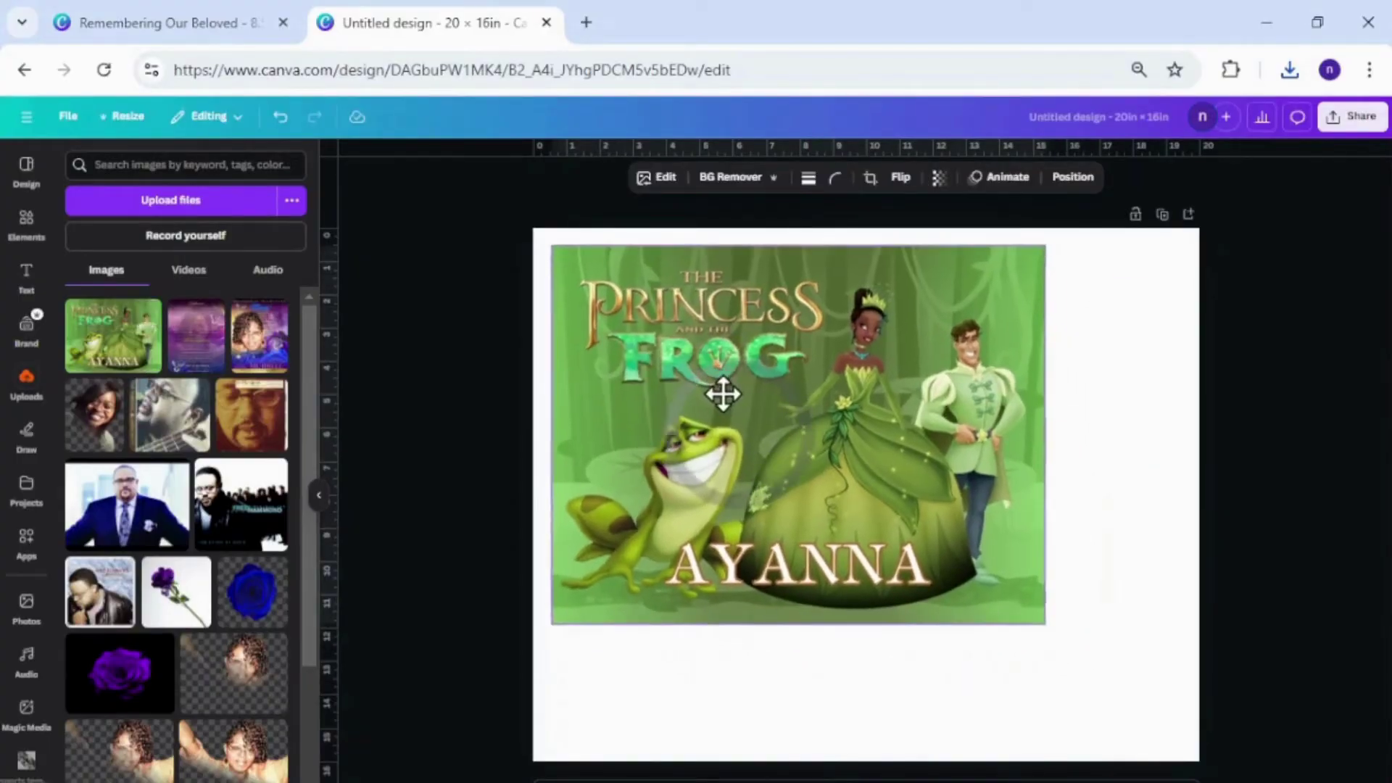
pyautogui.moveTo(1043, 621); pyautogui.dragTo(1131, 782)
pyautogui.moveTo(1063, 626); pyautogui.dragTo(1056, 624)
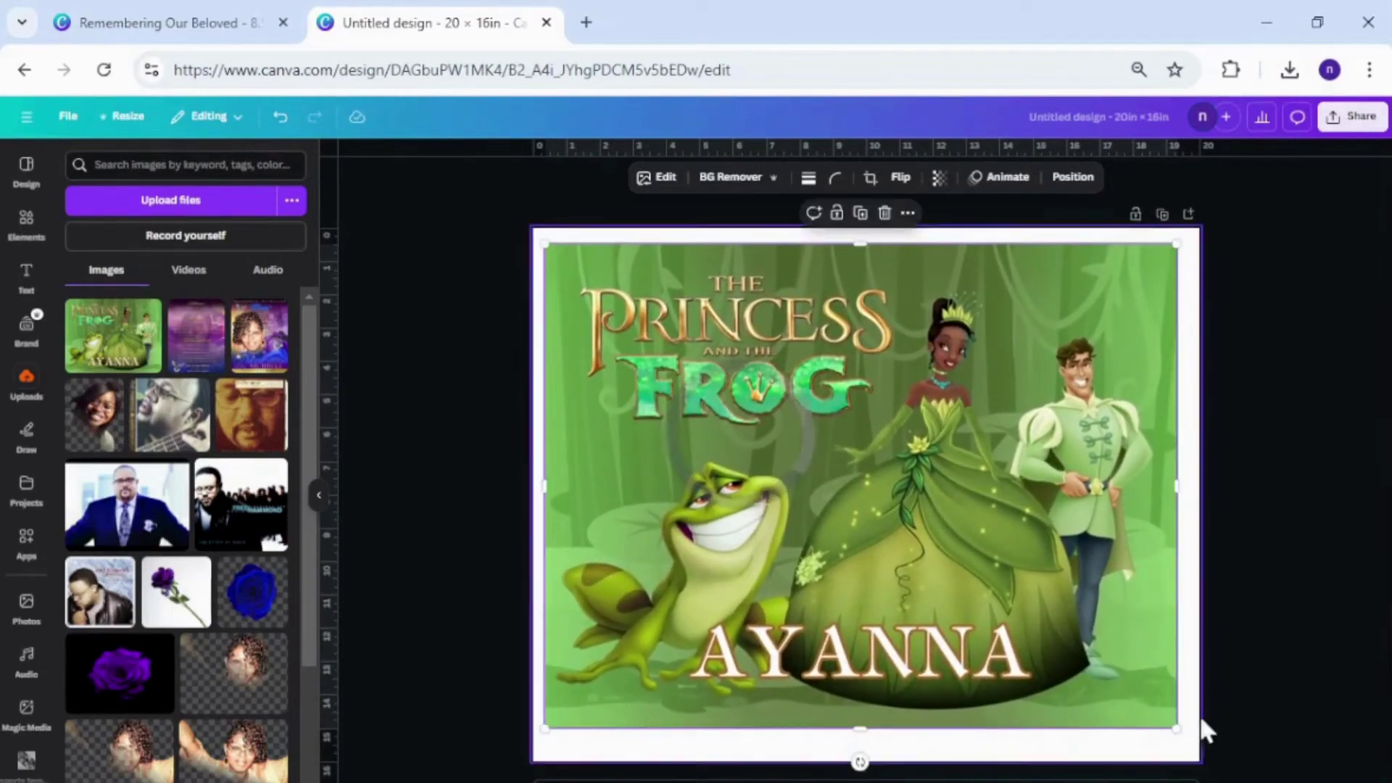
pyautogui.moveTo(1176, 731); pyautogui.dragTo(1185, 744)
pyautogui.moveTo(1029, 578)
pyautogui.mouseDown()
pyautogui.moveTo(1009, 554)
pyautogui.moveTo(1028, 582)
pyautogui.mouseUp()
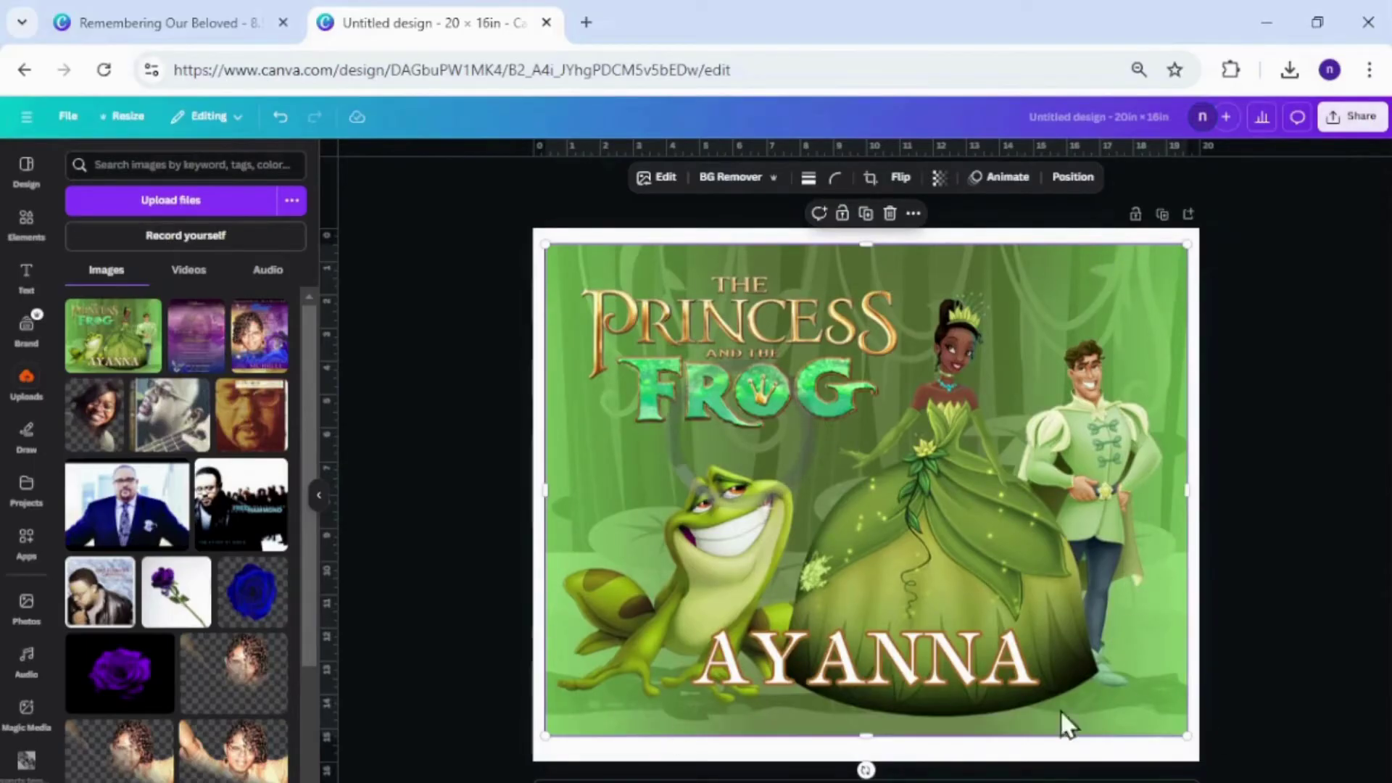
pyautogui.moveTo(1031, 662); pyautogui.dragTo(1031, 662)
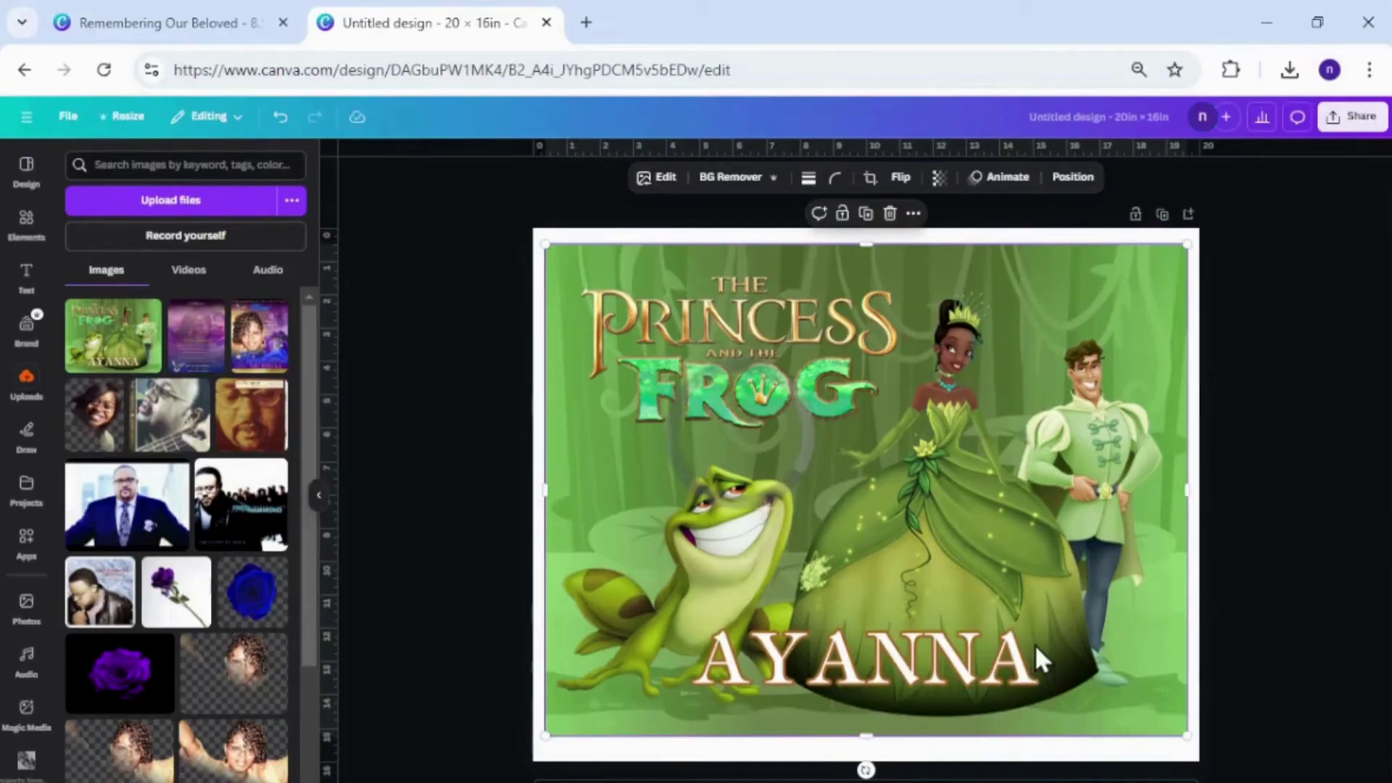
pyautogui.click(1125, 749)
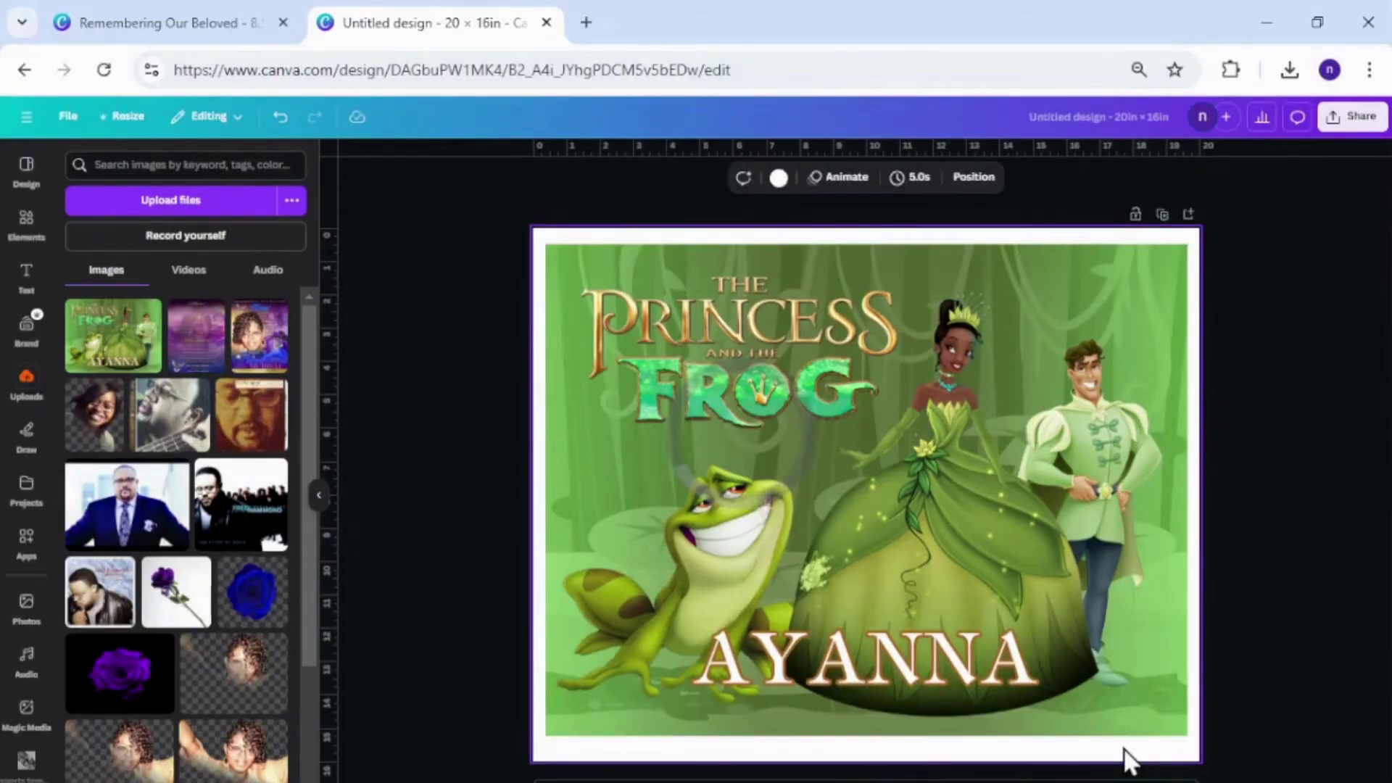
# - Align the image to the vertical middle of the page
pyautogui.click(1166, 715)
pyautogui.moveTo(1029, 698); pyautogui.dragTo(1069, 649)
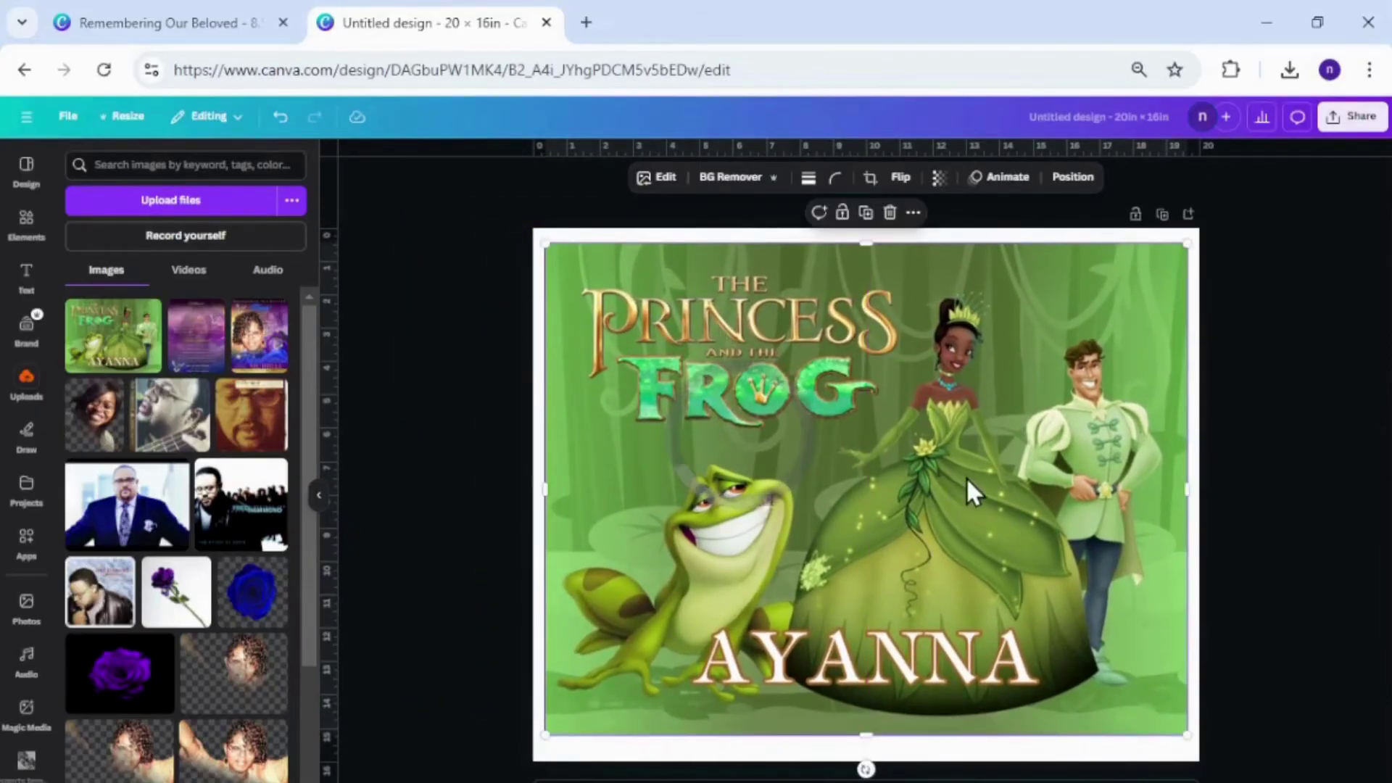
pyautogui.click(1070, 177)
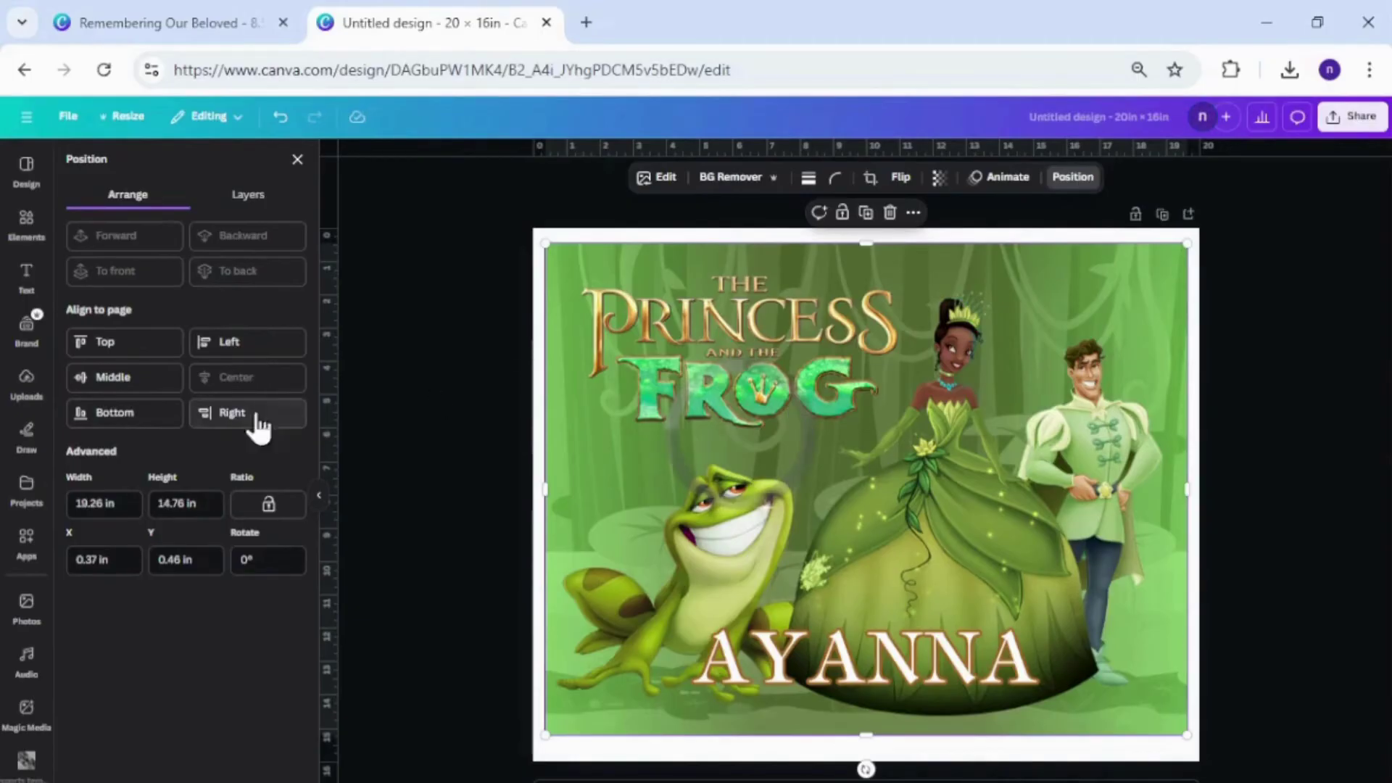
pyautogui.click(138, 378)
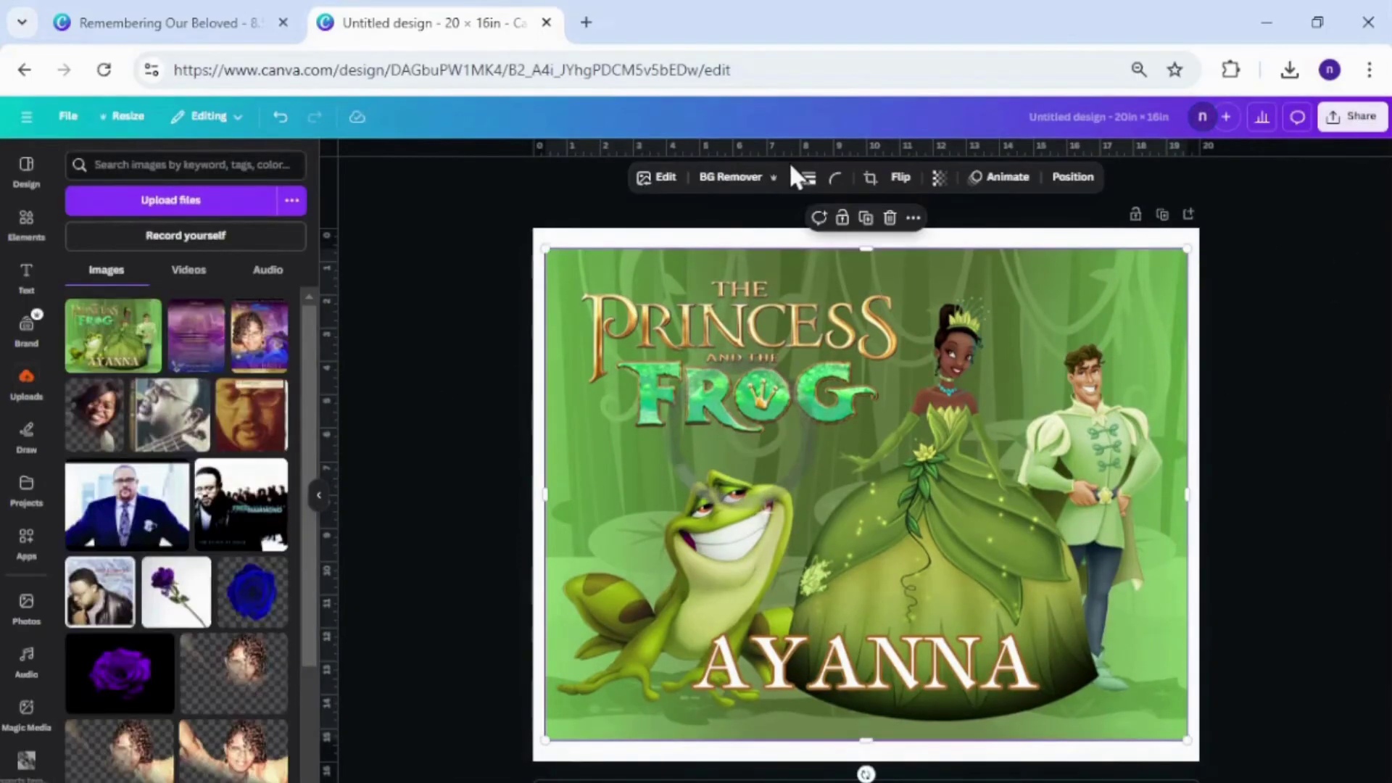
# - Round the image's corners with a corner rounding of 17
pyautogui.click(836, 178)
pyautogui.moveTo(759, 239); pyautogui.dragTo(764, 240)
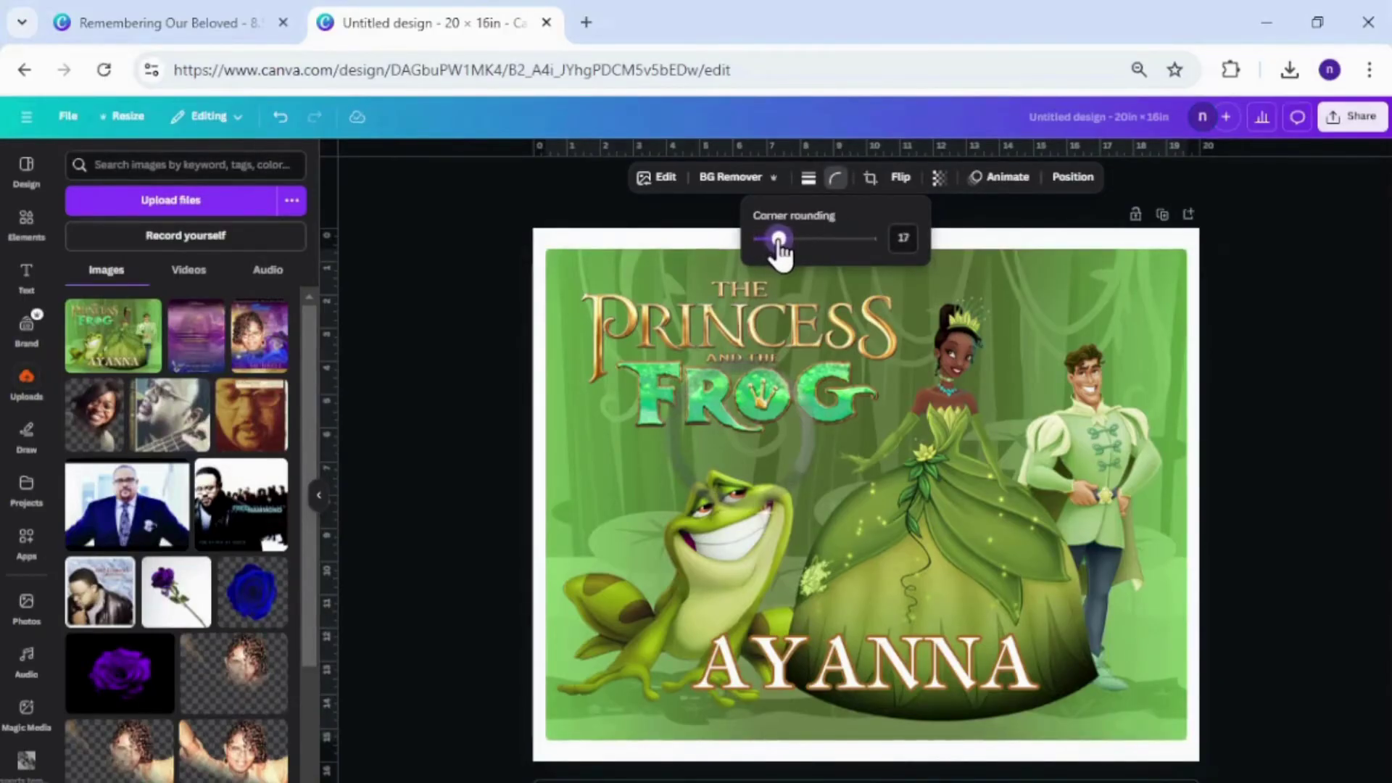
pyautogui.click(1341, 423)
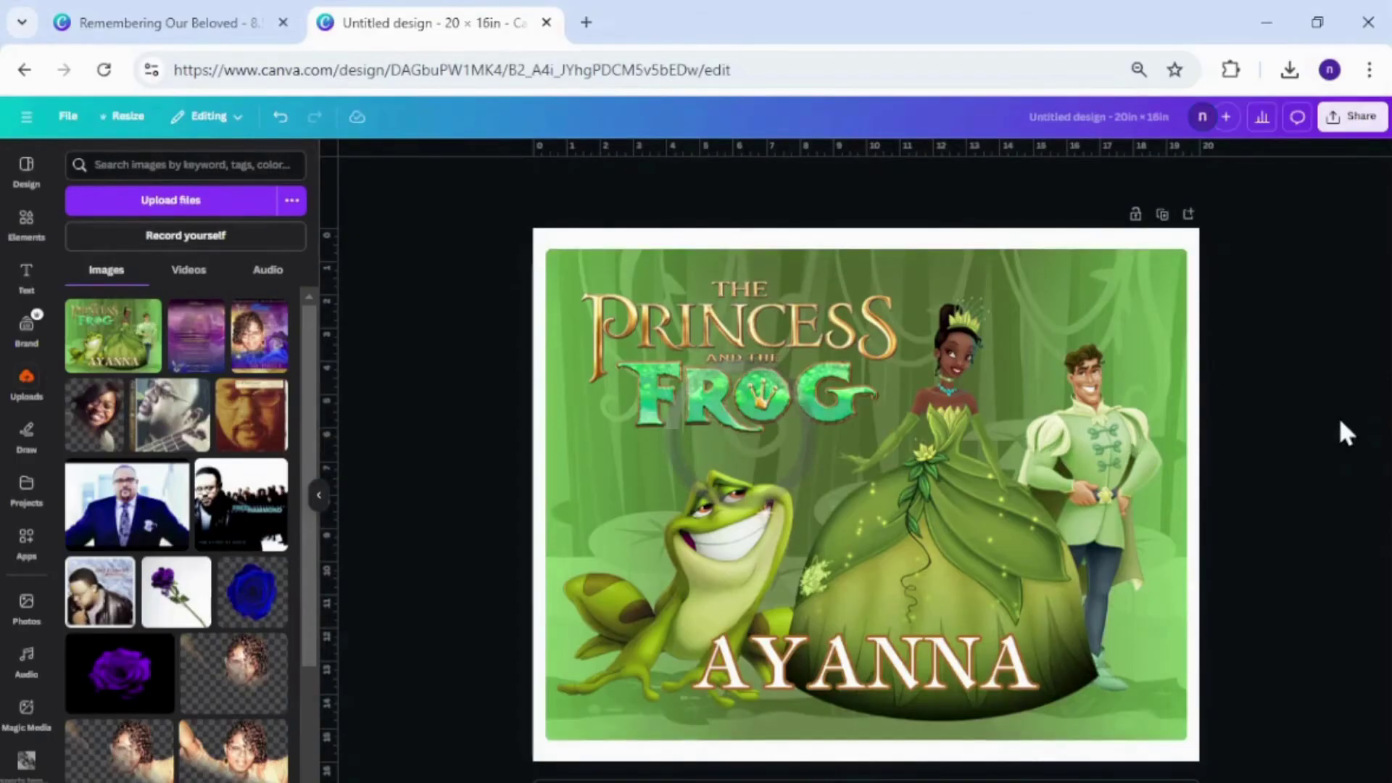
# - Download the 20 × 16 in design as a PNG at size 1
pyautogui.click(1381, 114)
pyautogui.click(1125, 428)
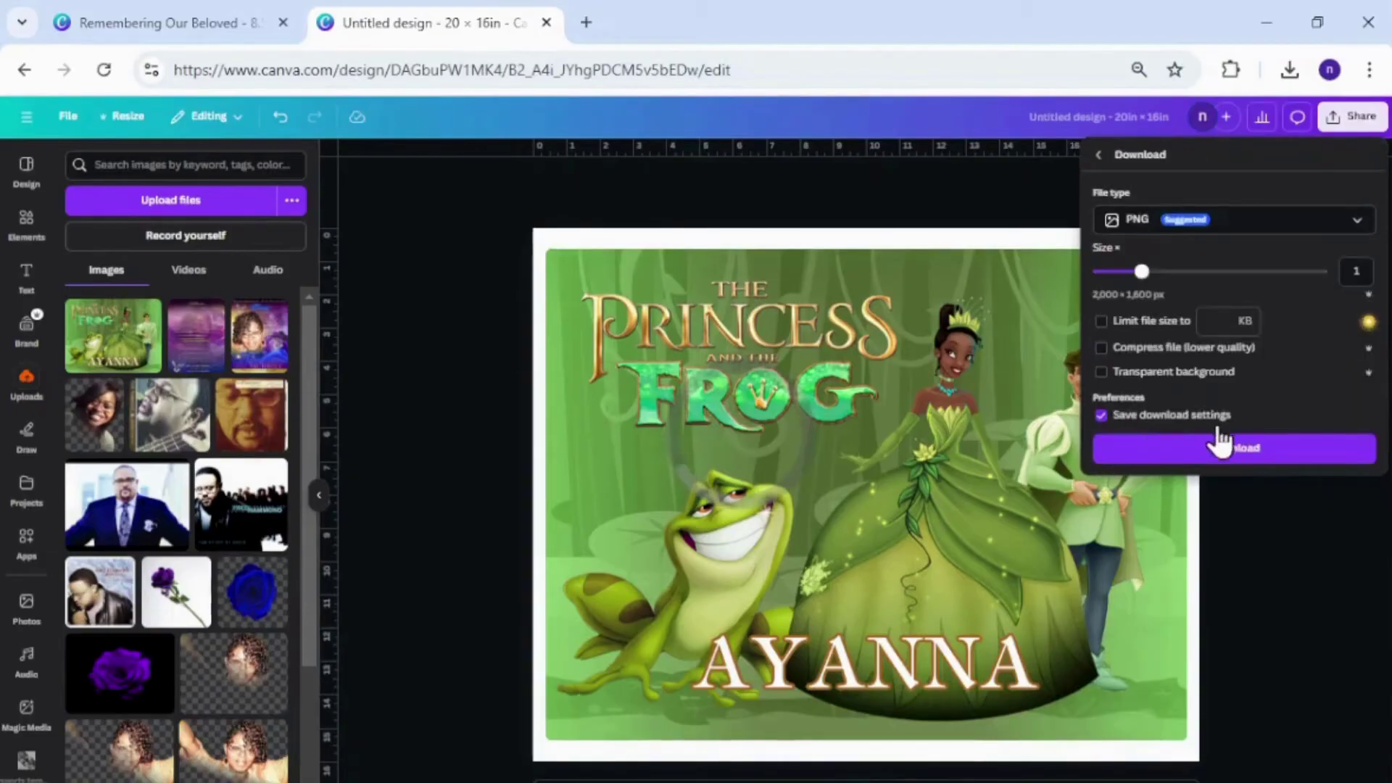
pyautogui.click(1221, 444)
# - Open the CVS Photo page for Glossy Photo Posters in a new browser tab
pyautogui.click(594, 24)
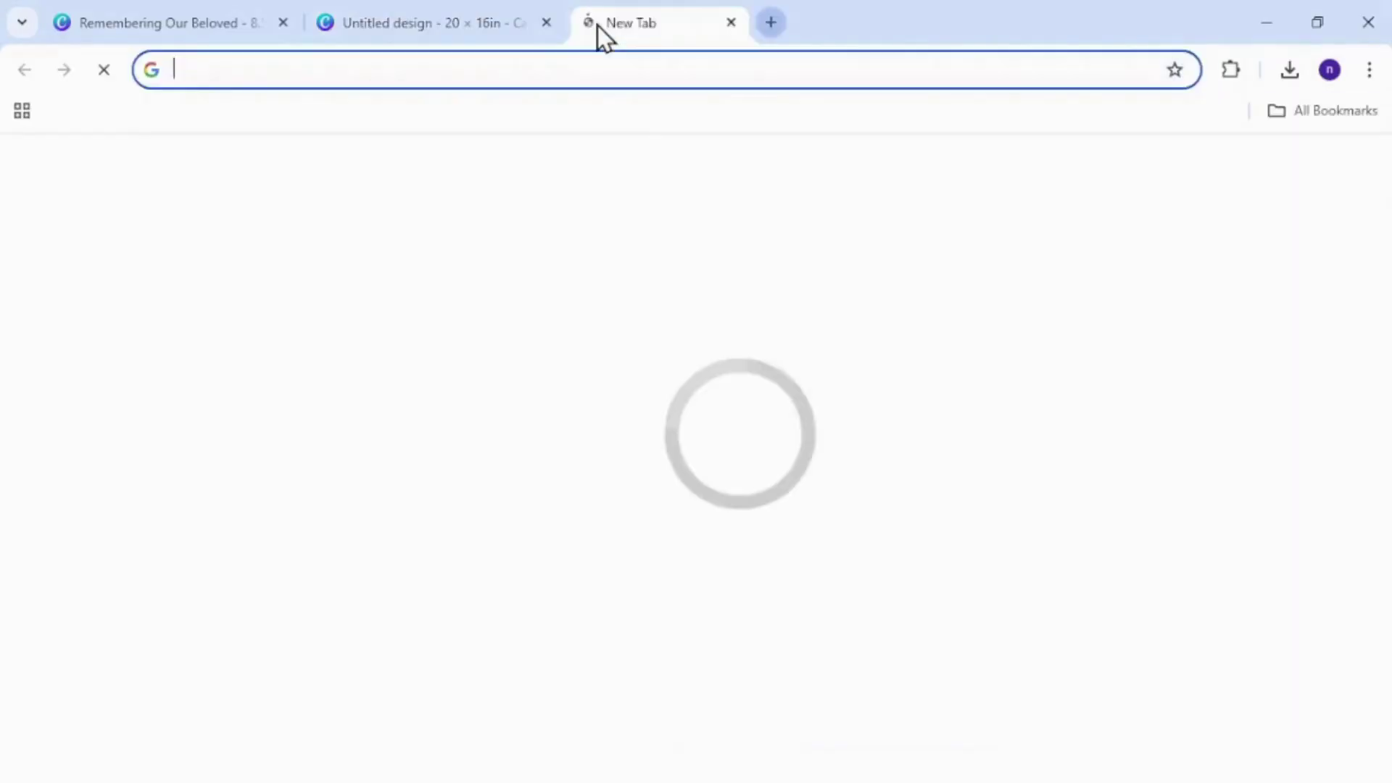
pyautogui.write('cvs')
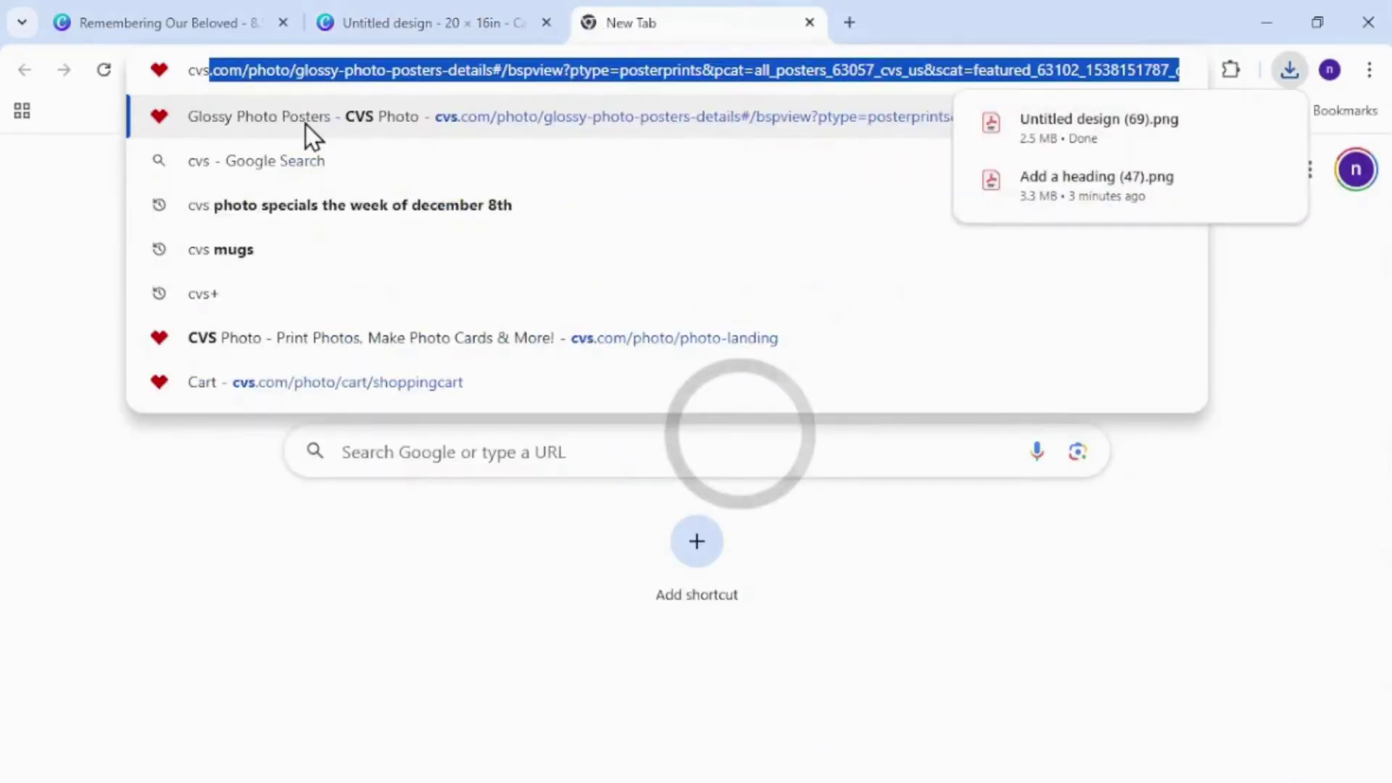
pyautogui.click(306, 124)
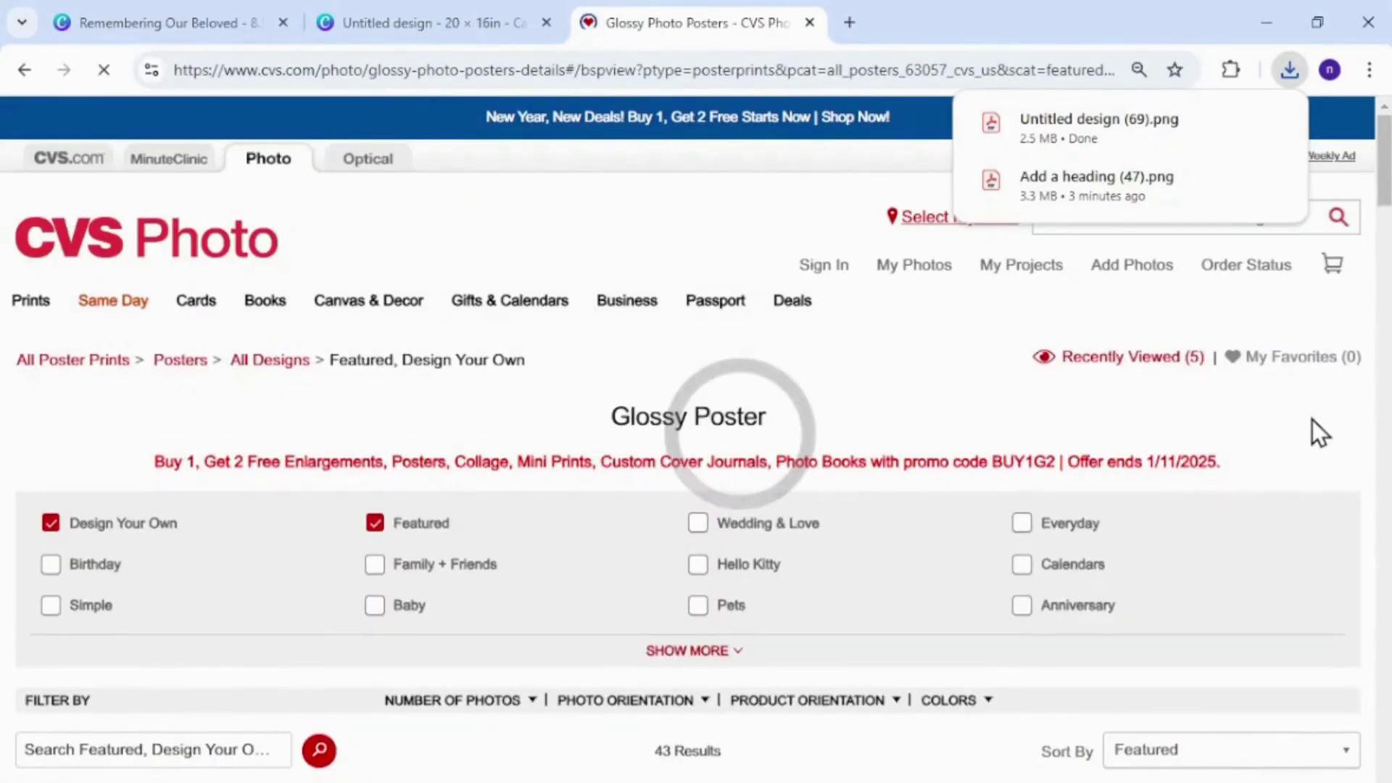
# - Choose the Full Photo poster and create it in portrait layout at 16"x20" with the Glossy finish
pyautogui.moveTo(1382, 174); pyautogui.dragTo(1382, 239)
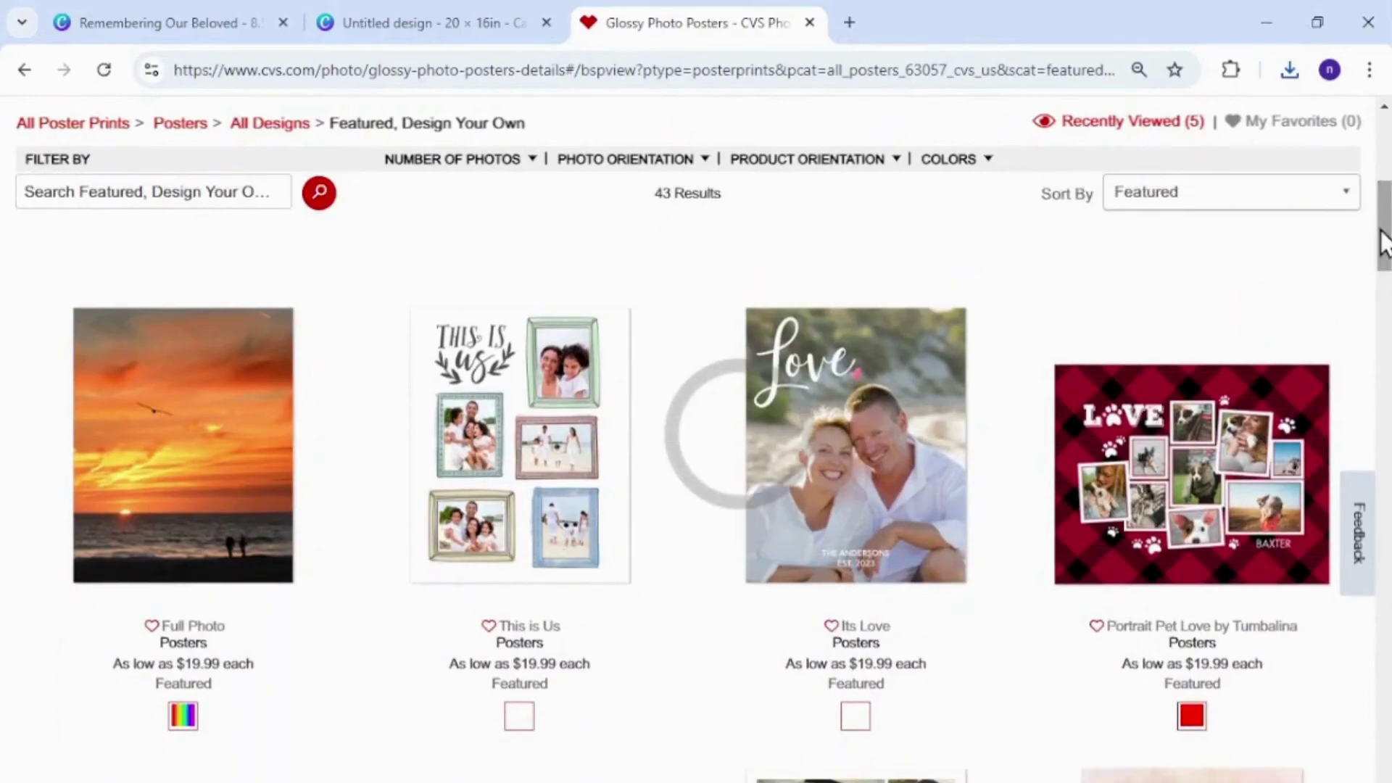
pyautogui.click(223, 475)
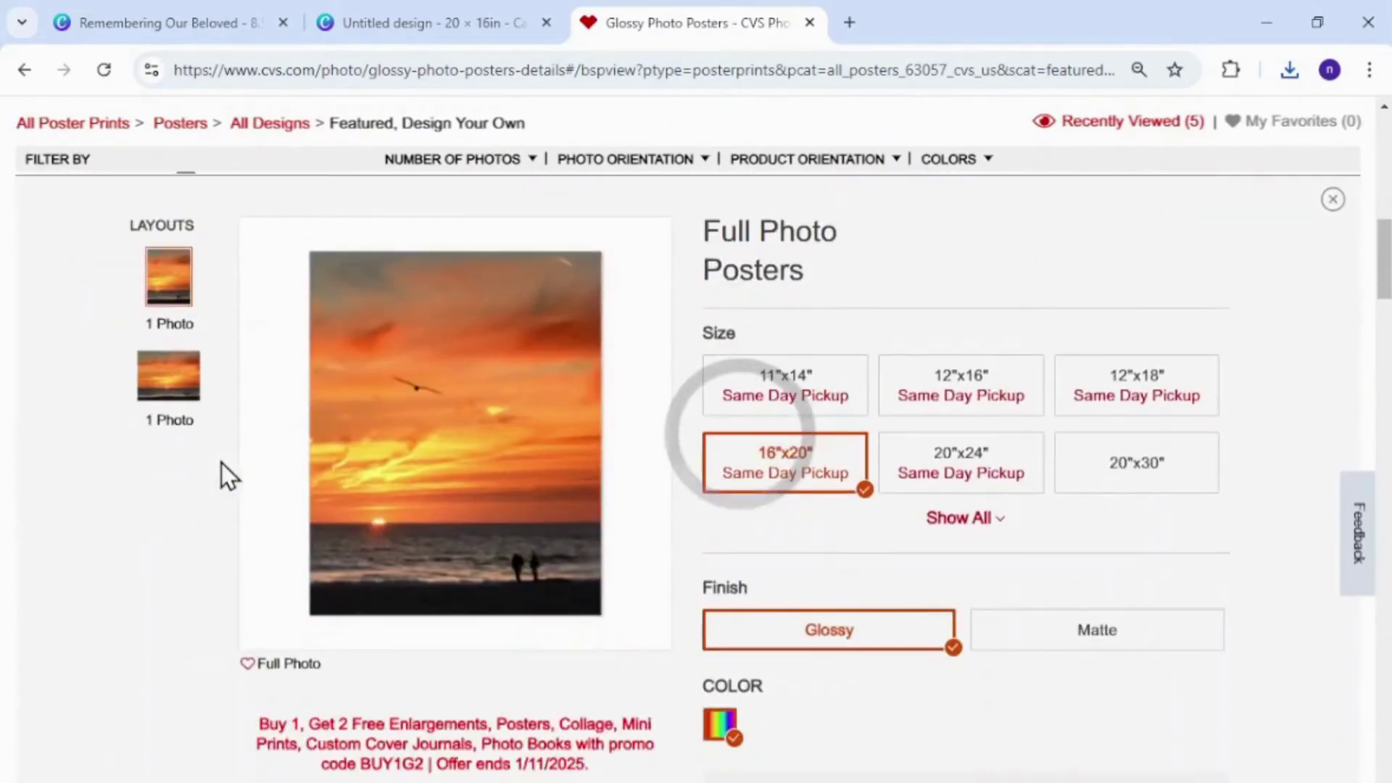
pyautogui.moveTo(1382, 269)
pyautogui.mouseDown()
pyautogui.moveTo(1383, 217)
pyautogui.moveTo(1382, 275)
pyautogui.mouseUp()
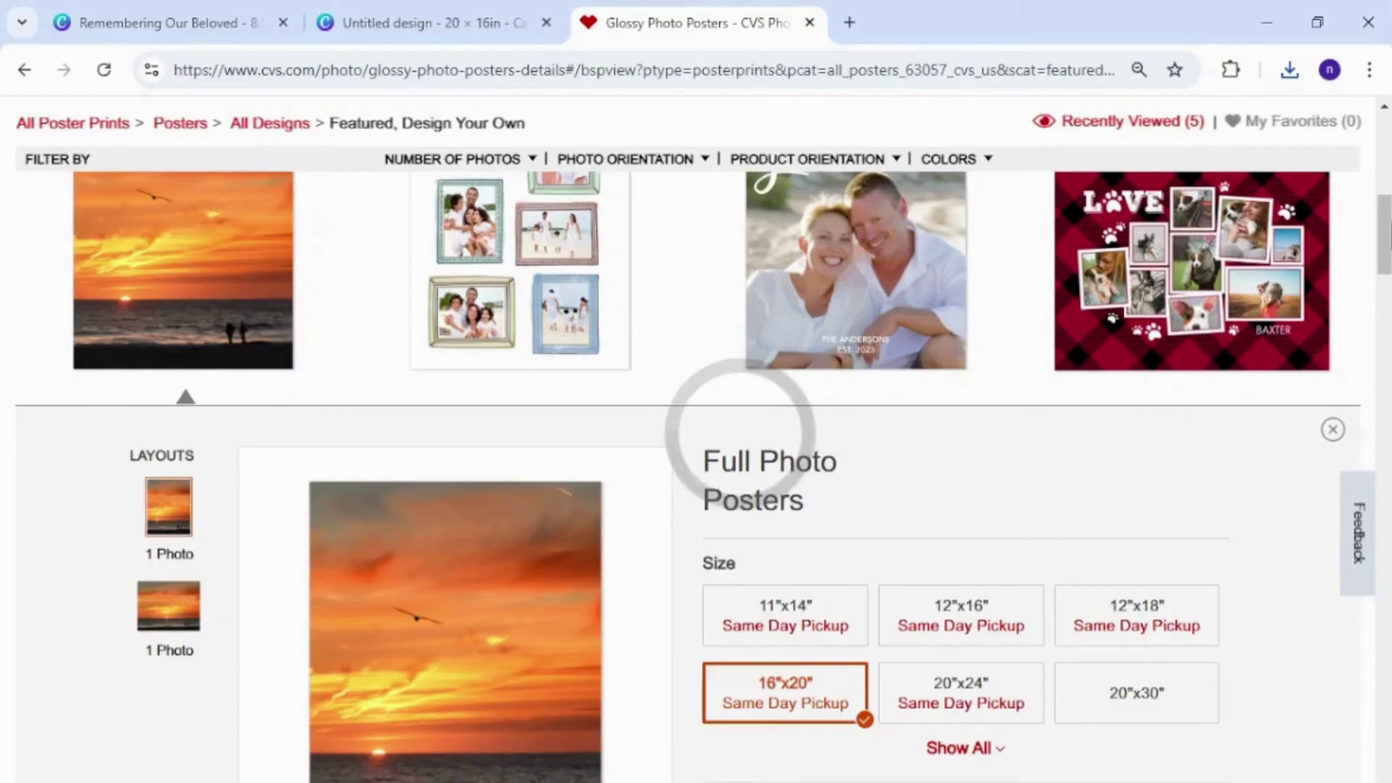
pyautogui.moveTo(1386, 240); pyautogui.dragTo(1385, 272)
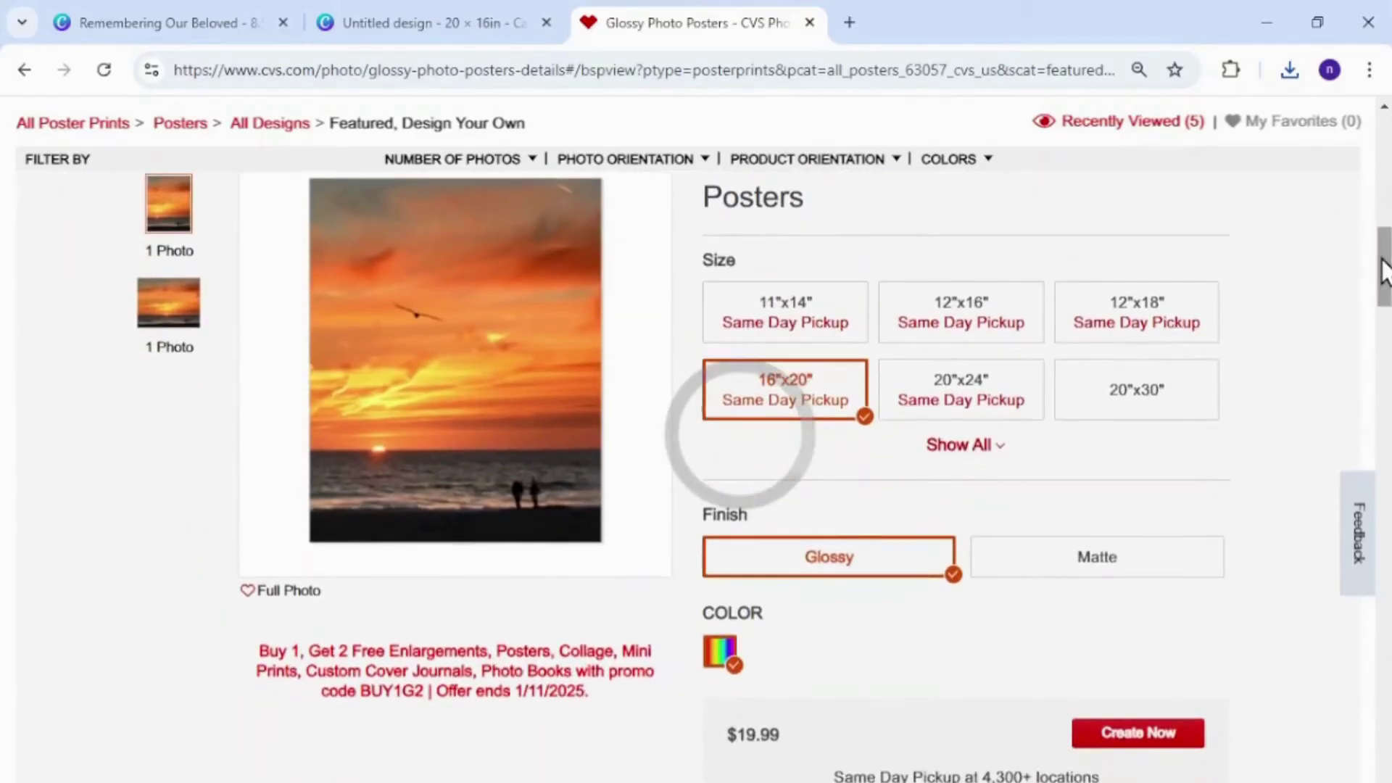
pyautogui.click(1122, 731)
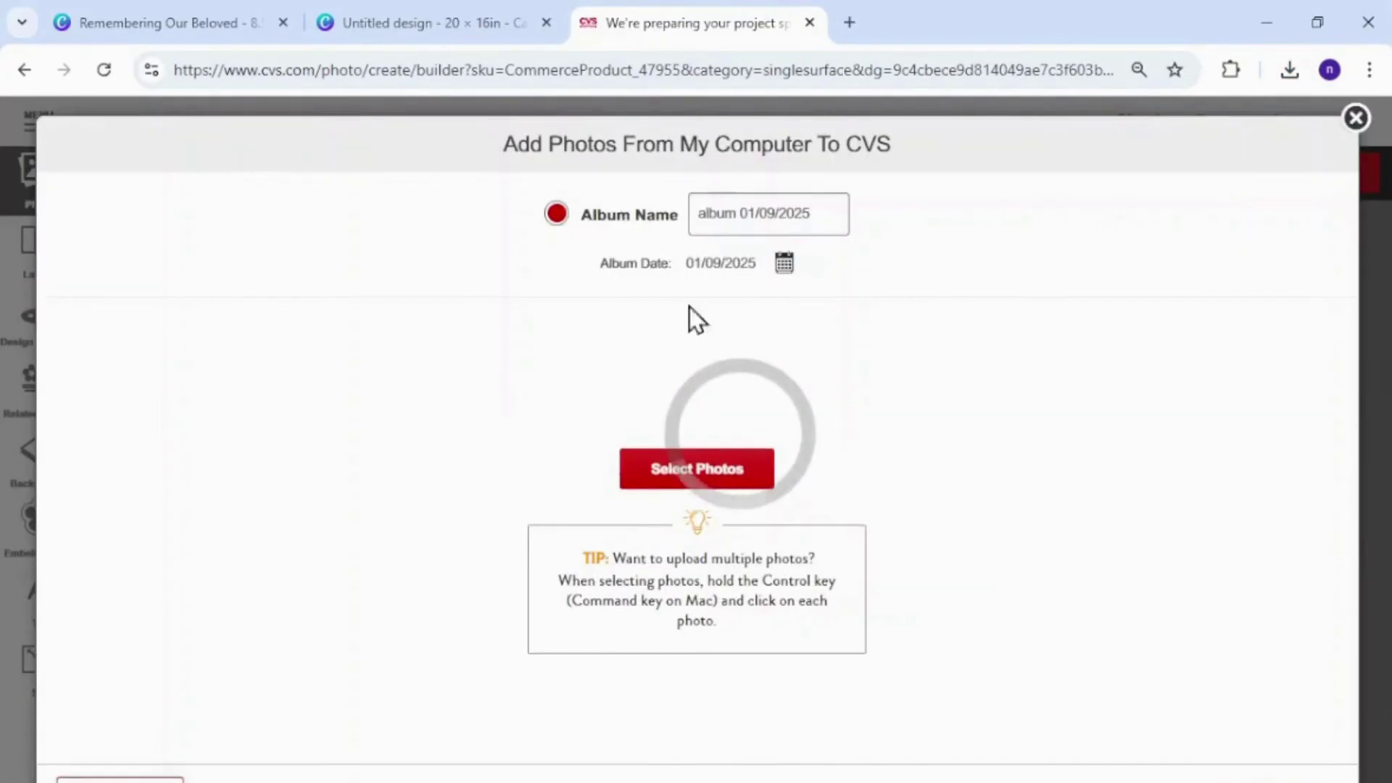
# - Upload Untitled design (69) from the Downloads folder and add it to the portrait poster project
pyautogui.click(707, 467)
pyautogui.click(333, 185)
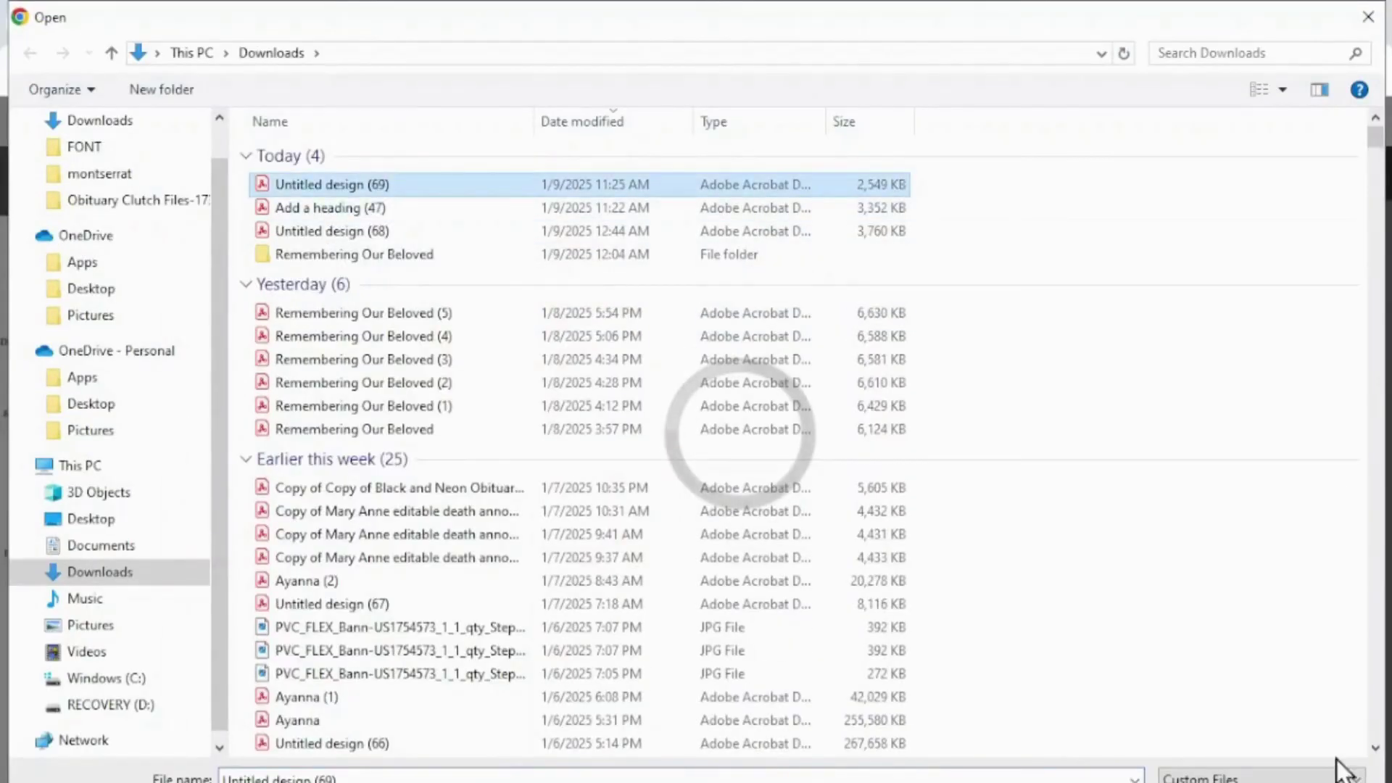
pyautogui.click(1337, 775)
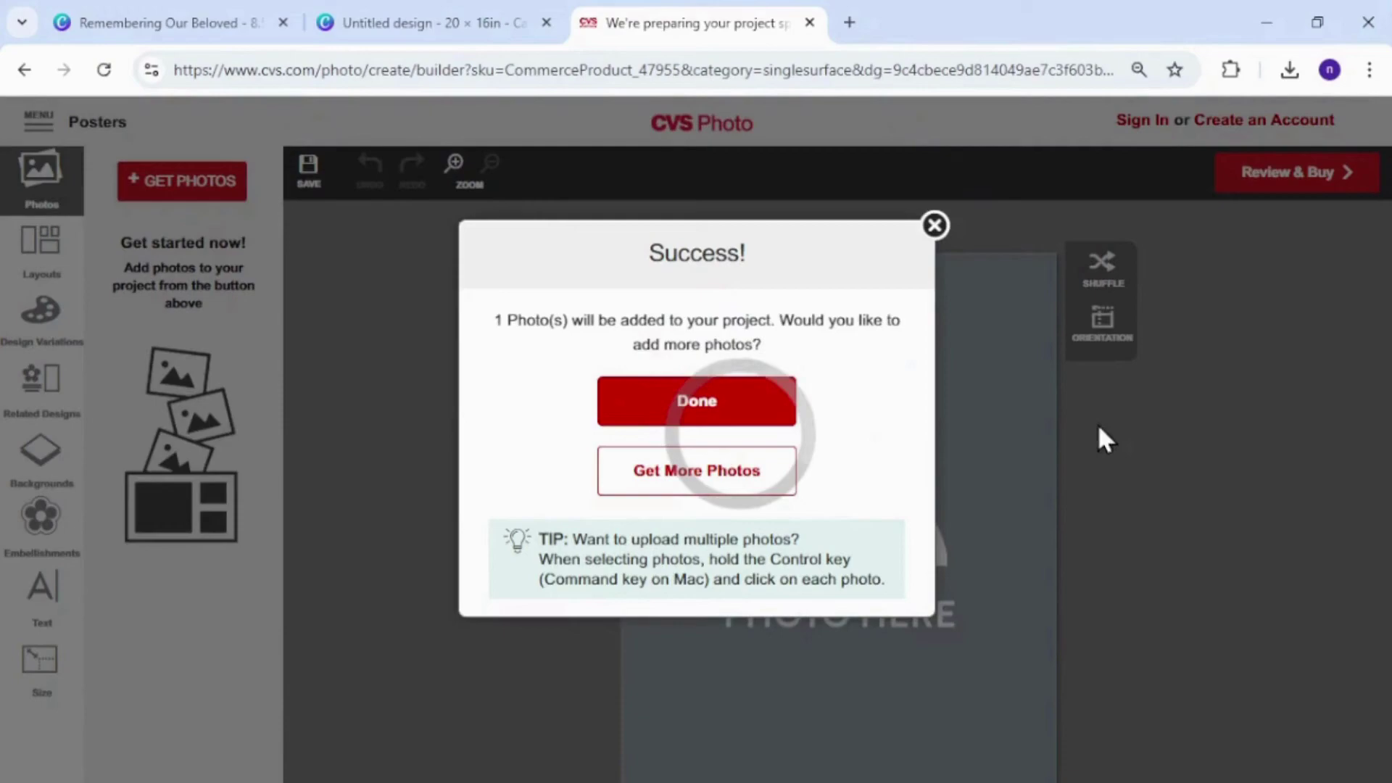
pyautogui.click(718, 396)
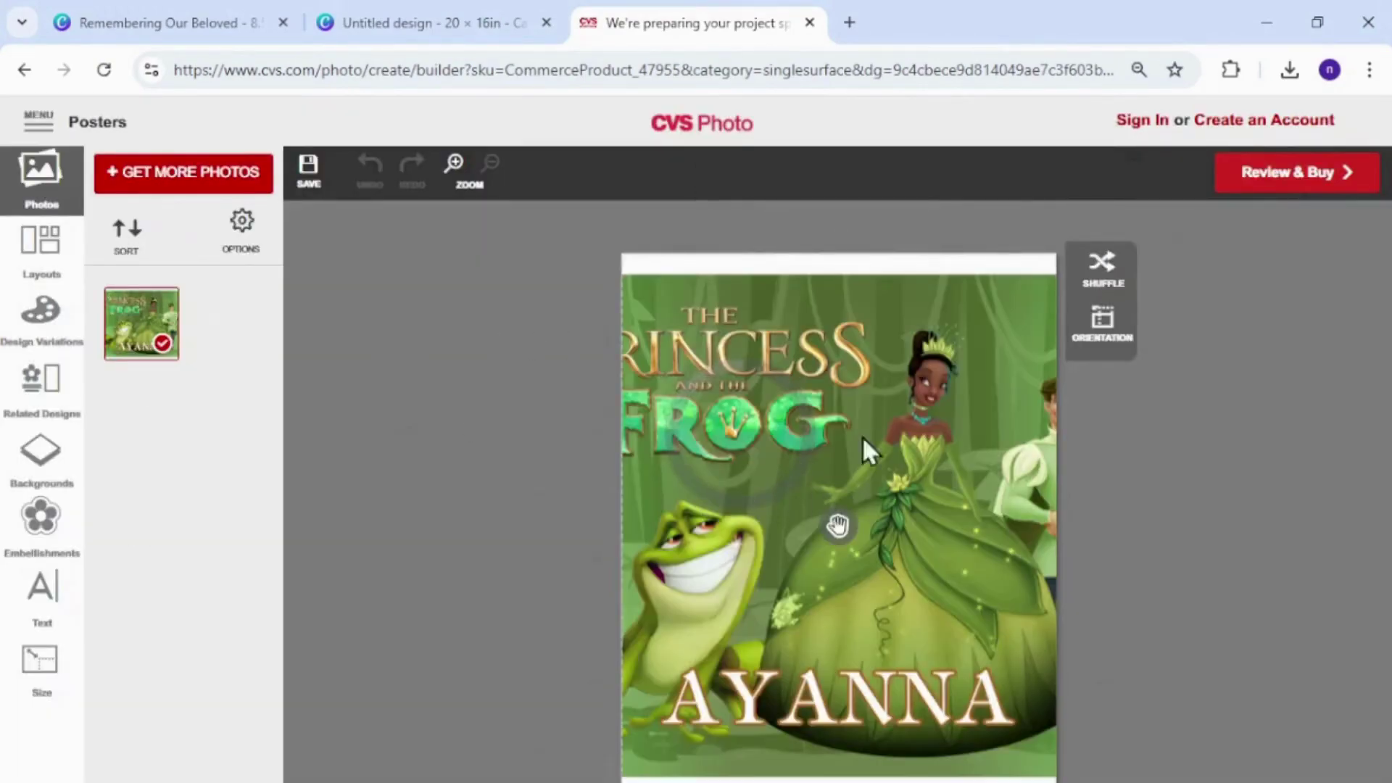
# - Minimize the poster photo, rotate it a quarter turn, move it to the page corner and enlarge it to fill the portrait page
pyautogui.click(889, 495)
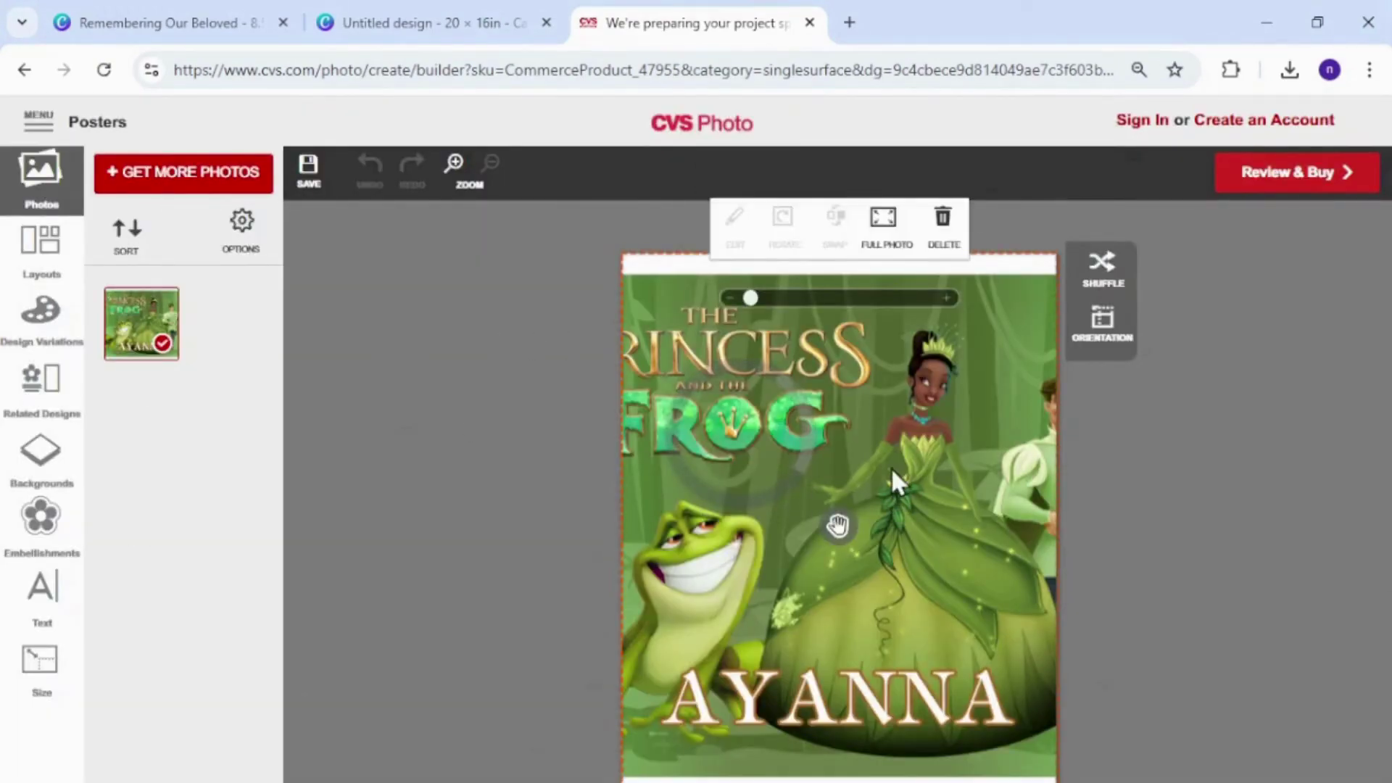
pyautogui.click(886, 232)
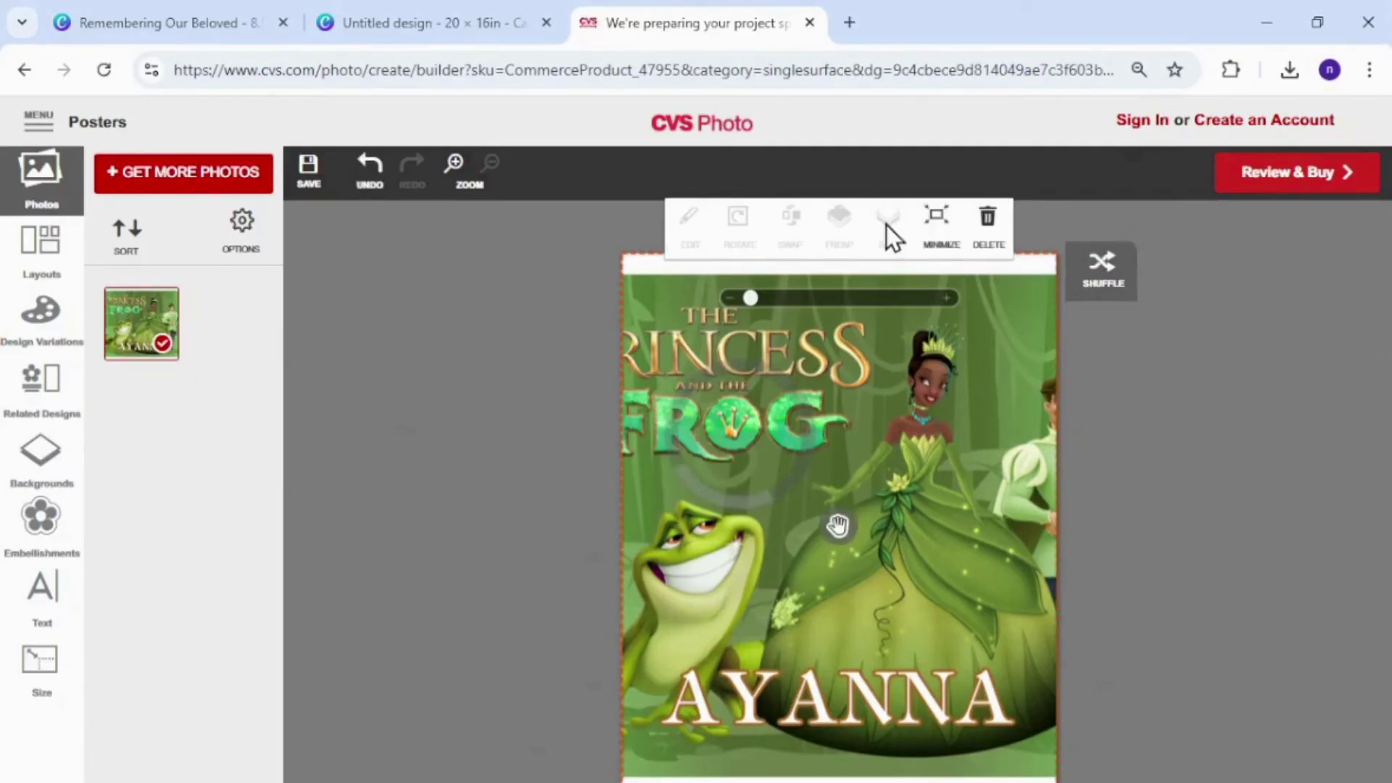
pyautogui.click(936, 217)
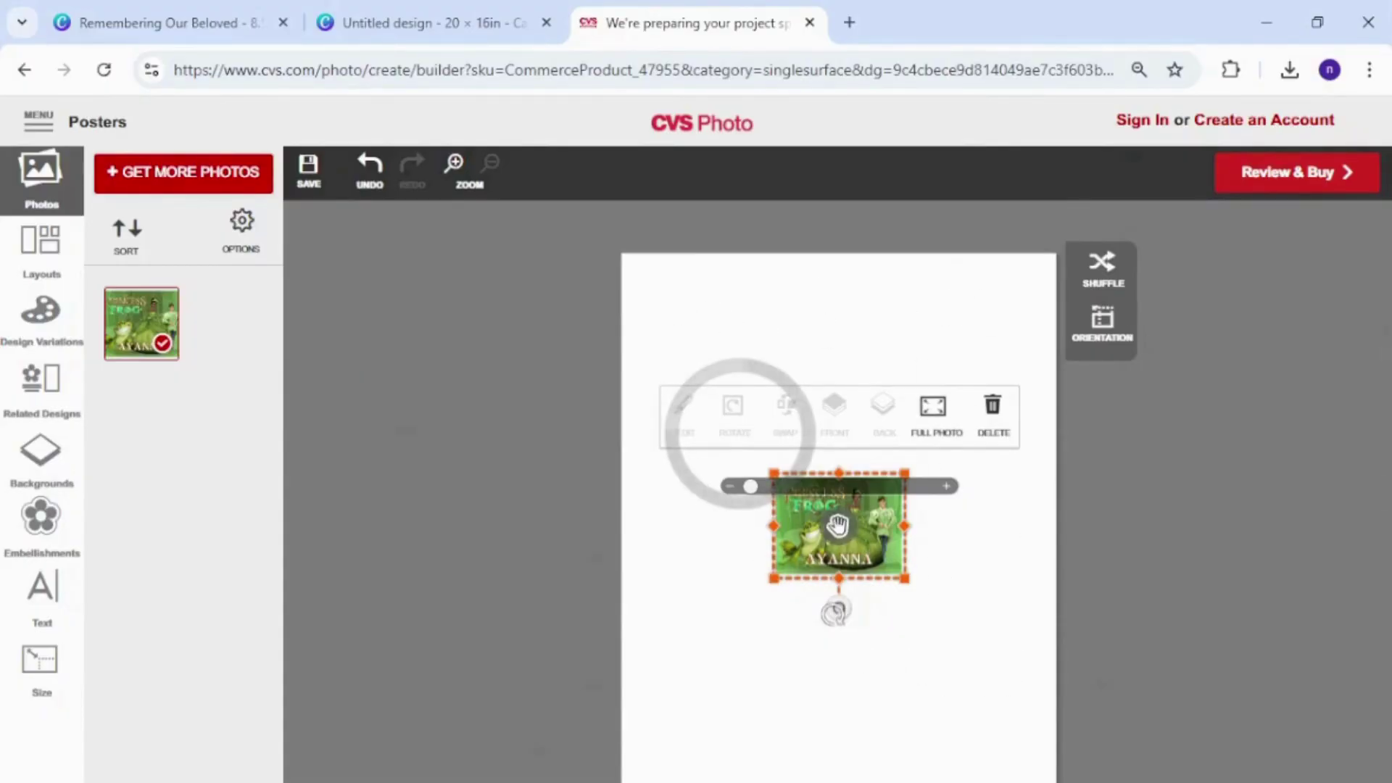
pyautogui.moveTo(835, 612); pyautogui.dragTo(665, 350)
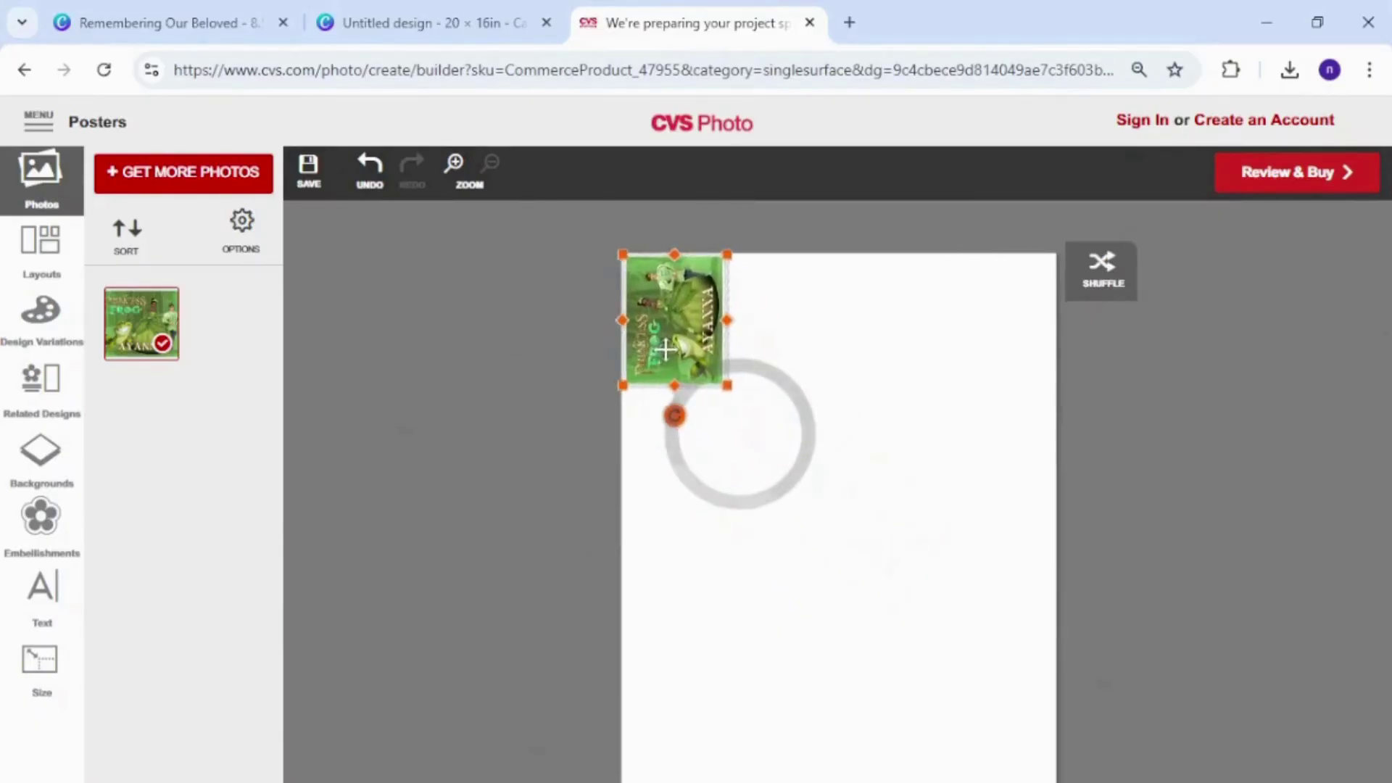
pyautogui.moveTo(728, 385); pyautogui.dragTo(1056, 782)
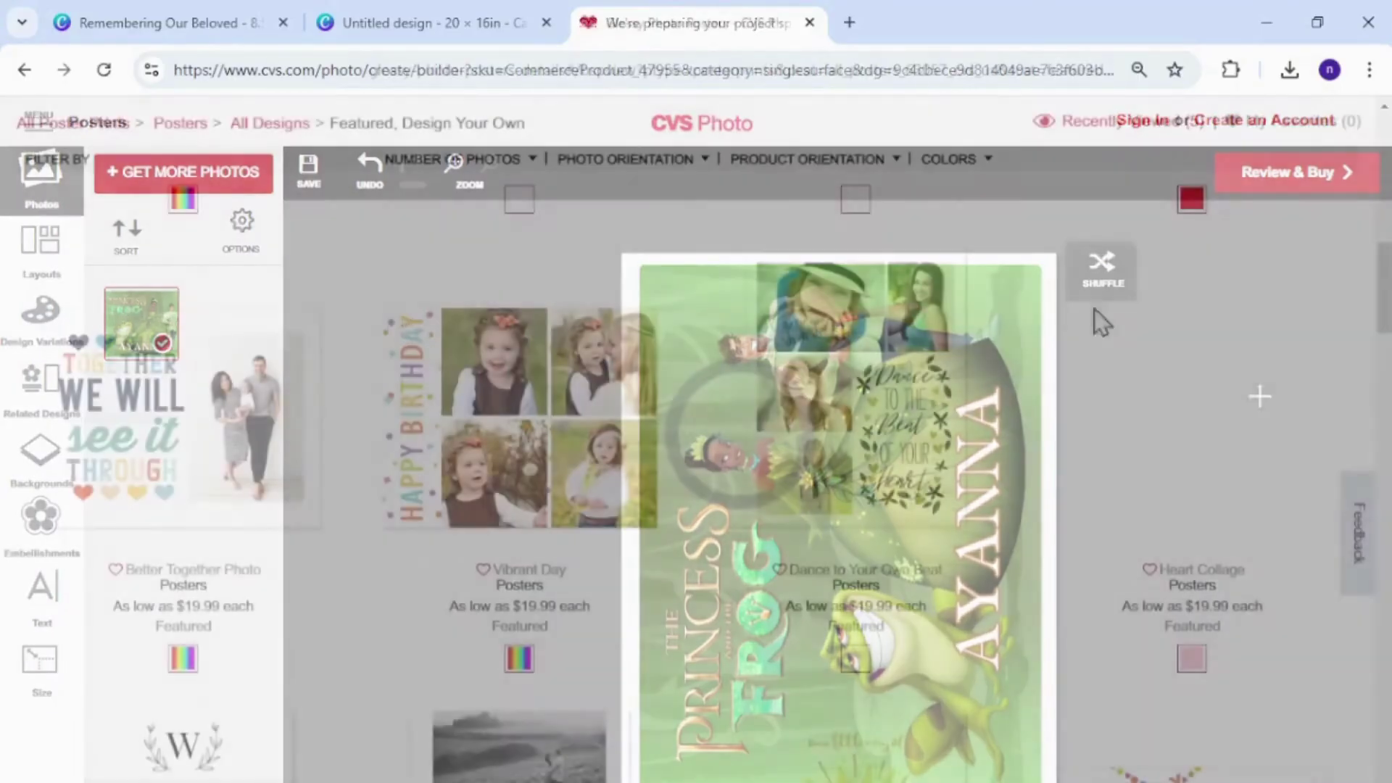
# - Return to the Full Photo poster options and create the 16"x20" Glossy poster with the landscape layout
pyautogui.scroll(5, 696, 435)
pyautogui.click(119, 522)
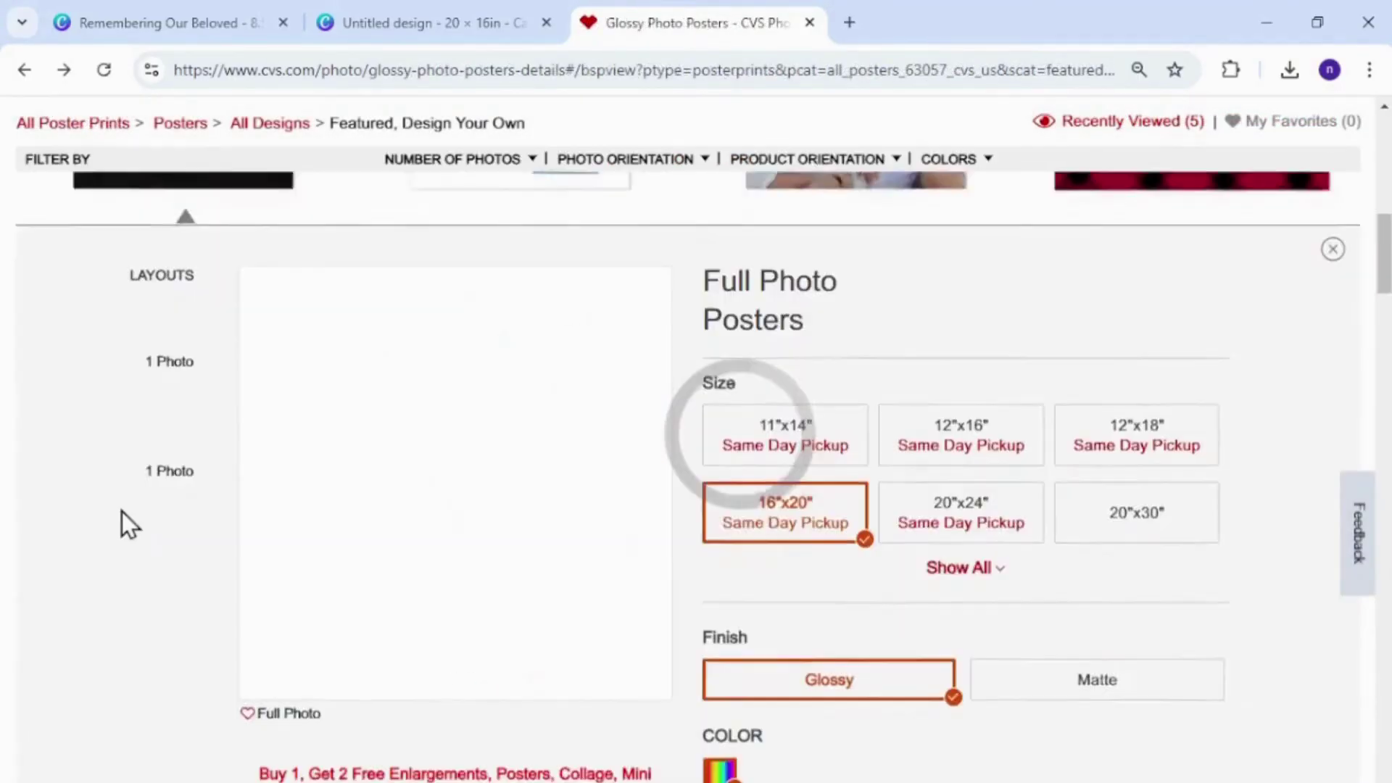
pyautogui.click(156, 392)
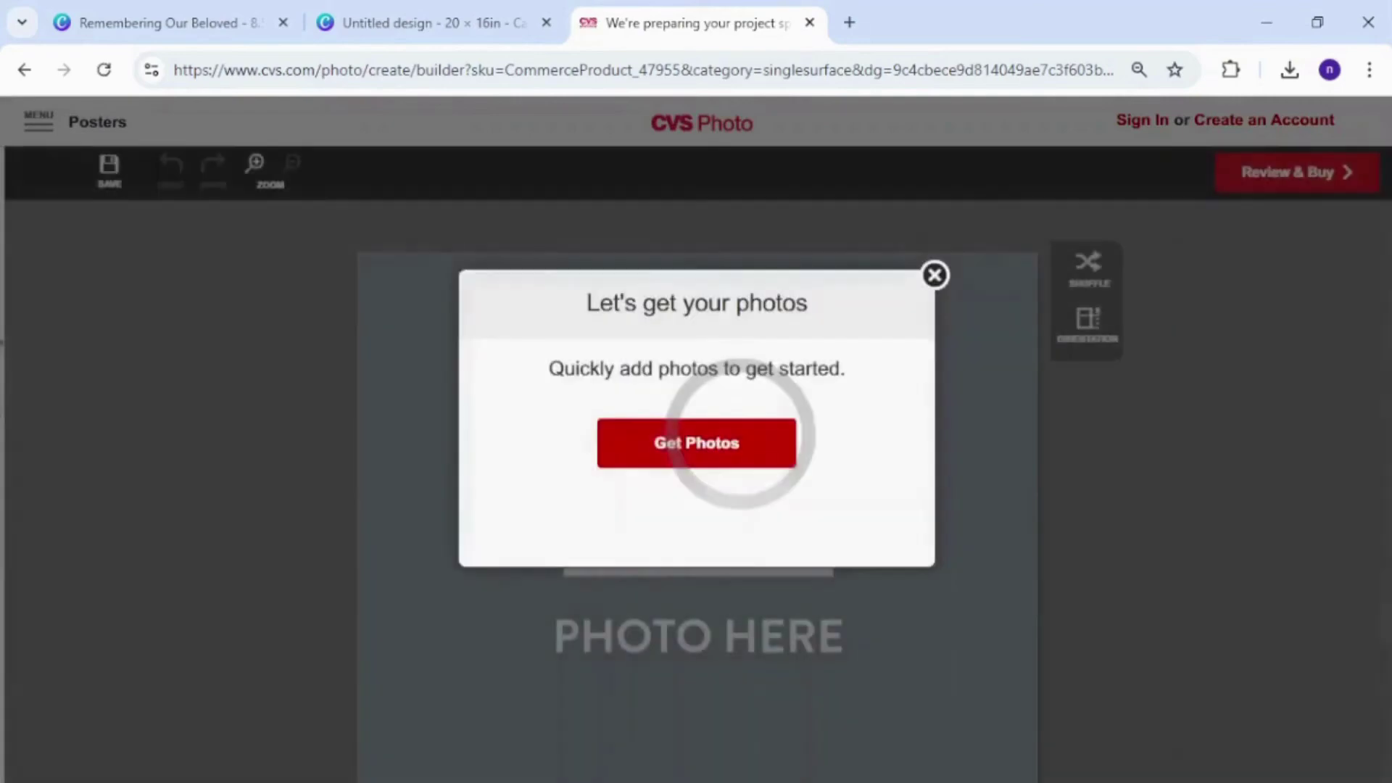
# - Upload Untitled design (69) from the Downloads folder and add it to the landscape poster project
pyautogui.click(758, 456)
pyautogui.click(687, 529)
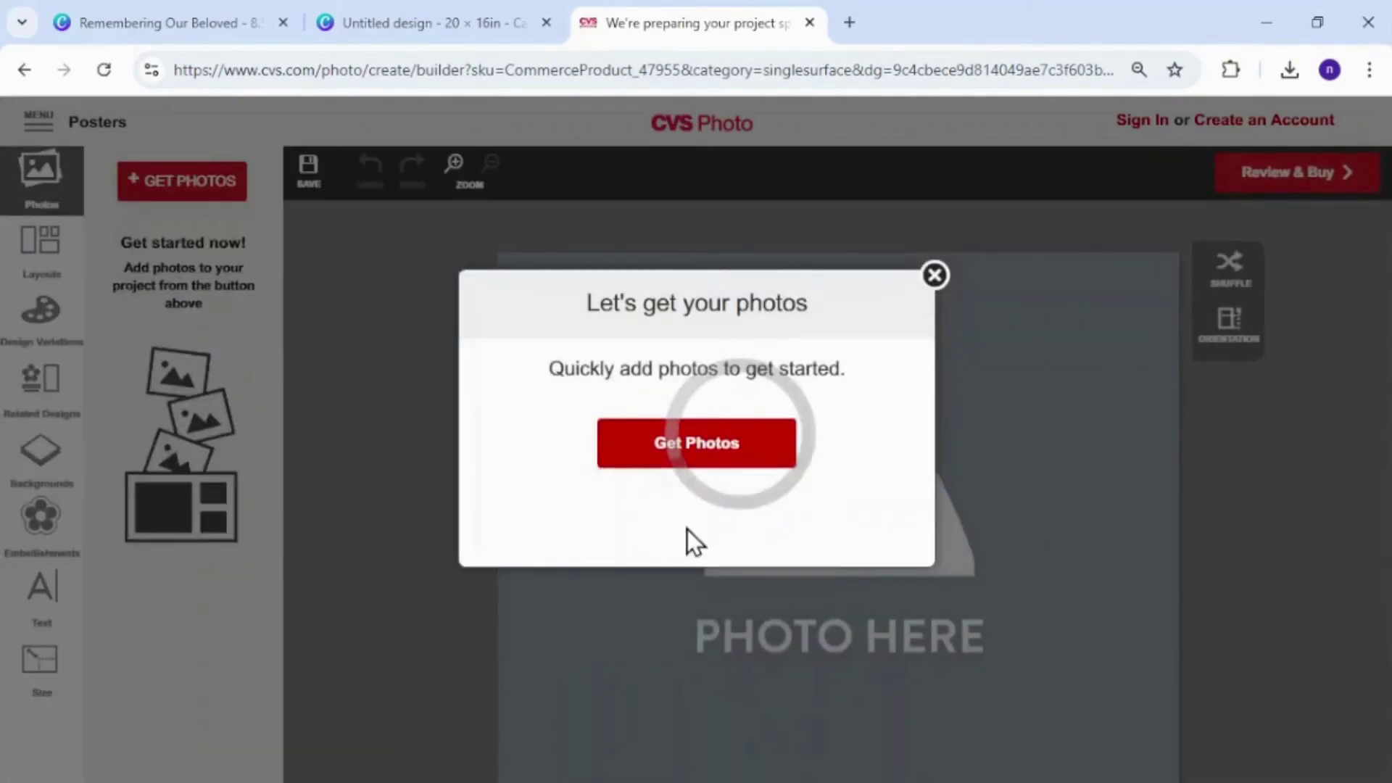
pyautogui.click(724, 469)
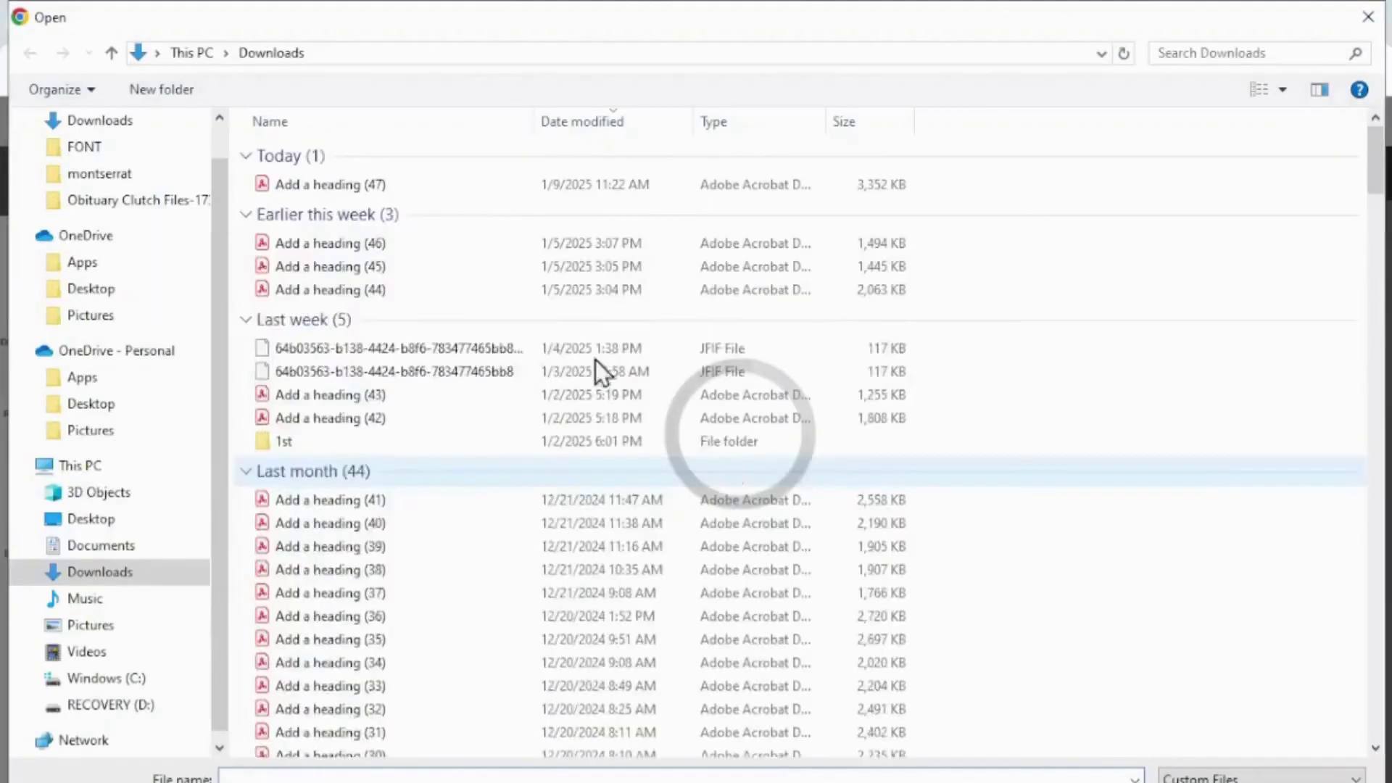
pyautogui.click(362, 185)
pyautogui.press('Return')
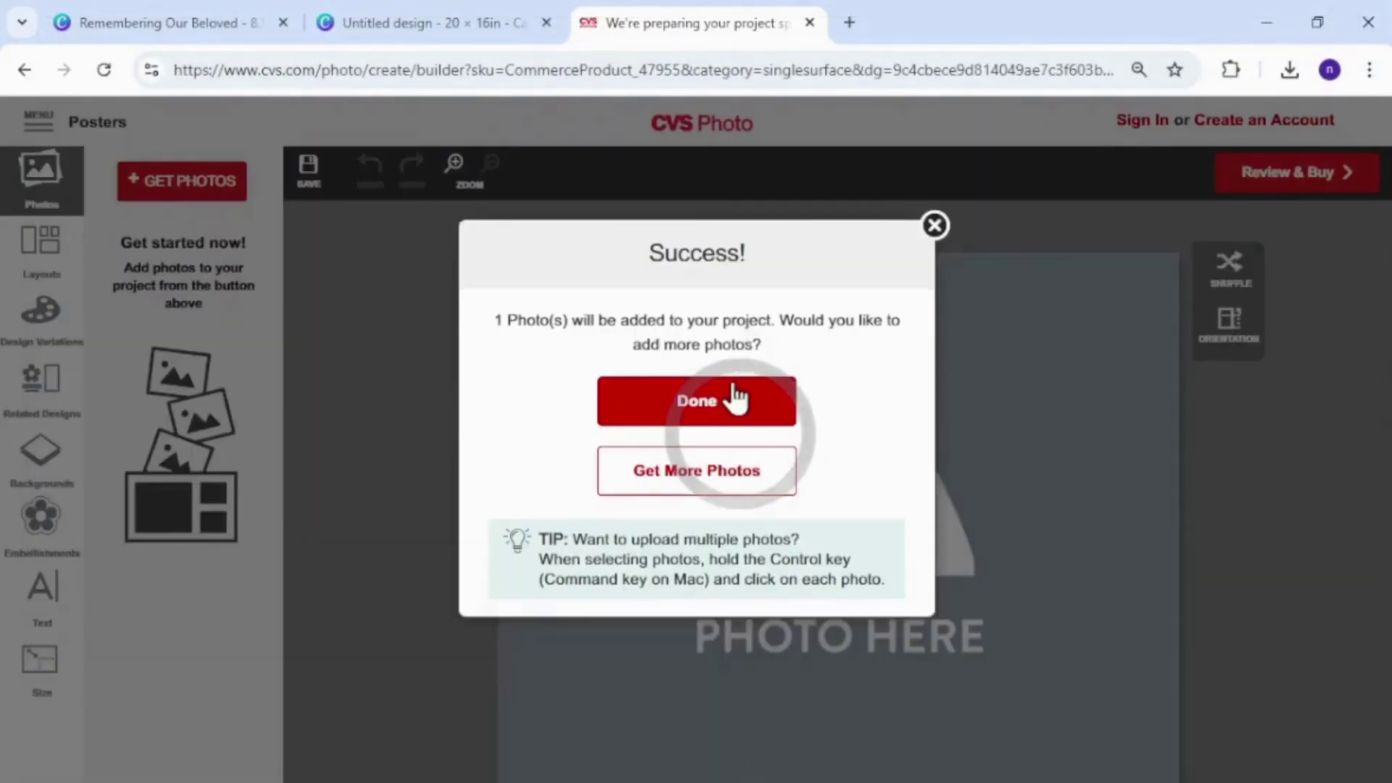
pyautogui.click(734, 398)
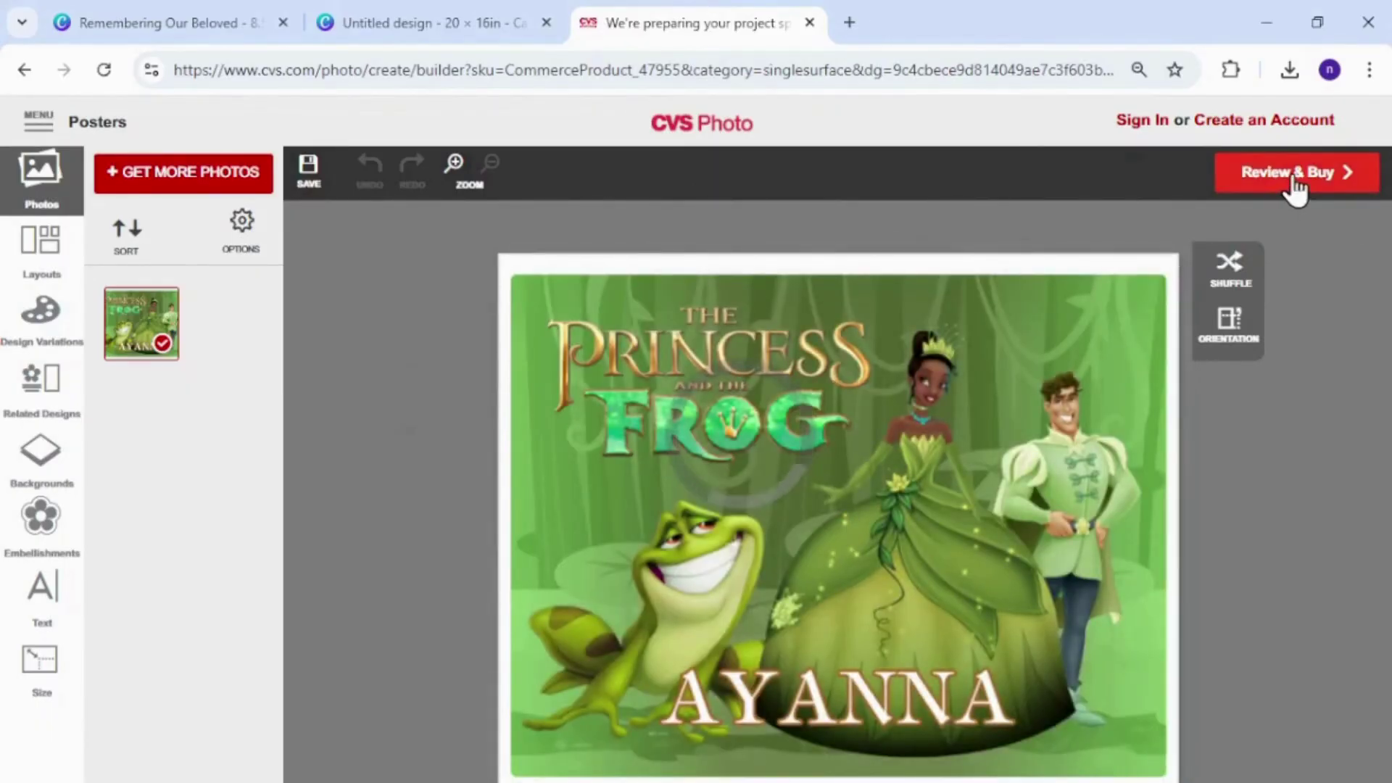
# - Check the poster in portrait orientation, restore landscape, and open the order review for the 16"x20" Glossy poster
pyautogui.click(1228, 335)
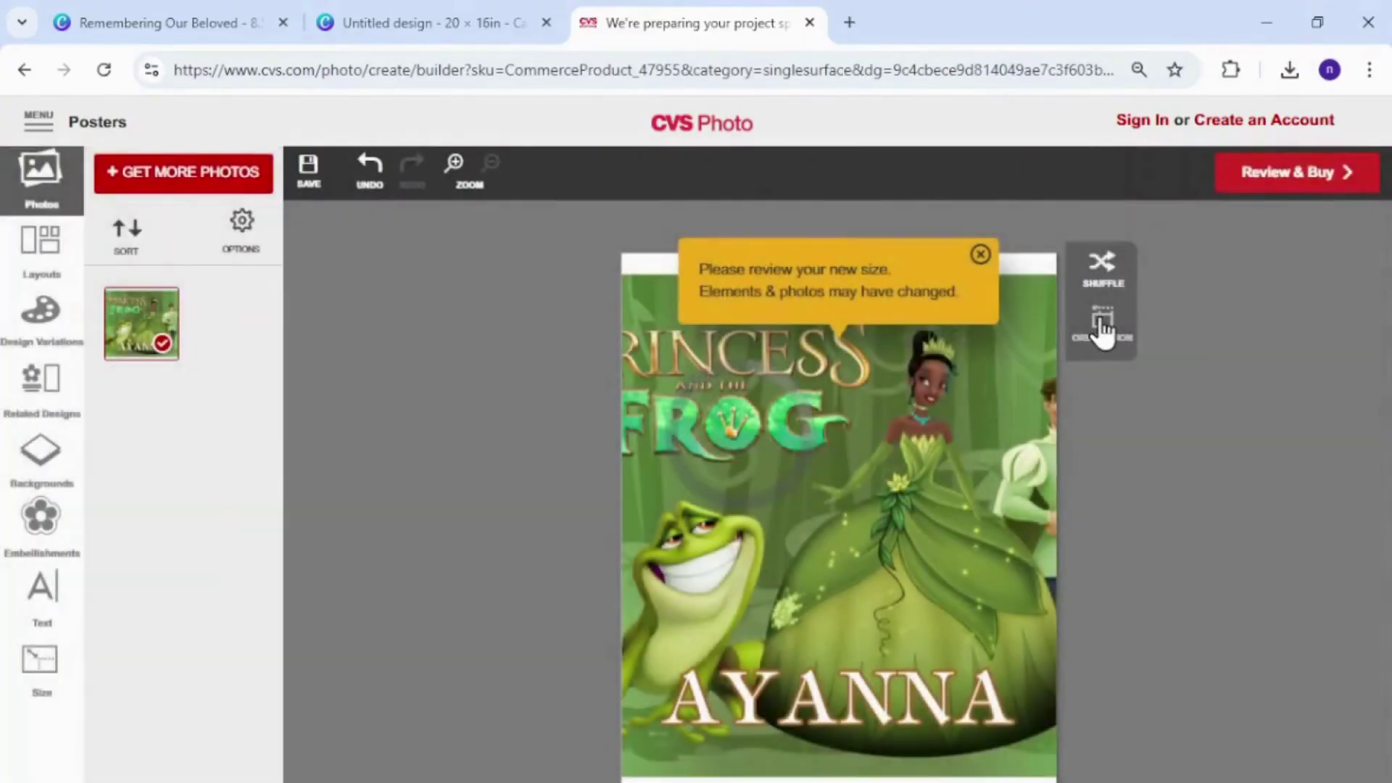
pyautogui.click(1097, 327)
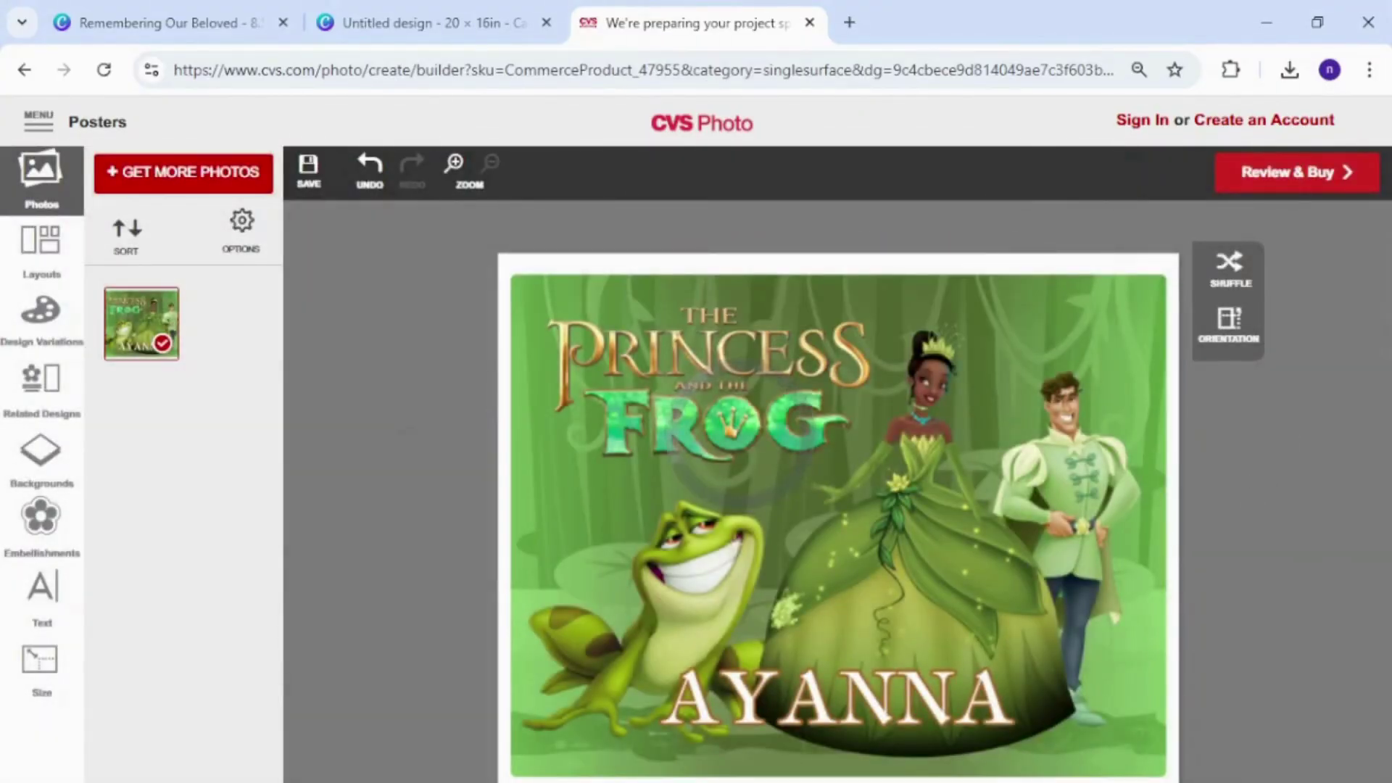
pyautogui.click(1352, 174)
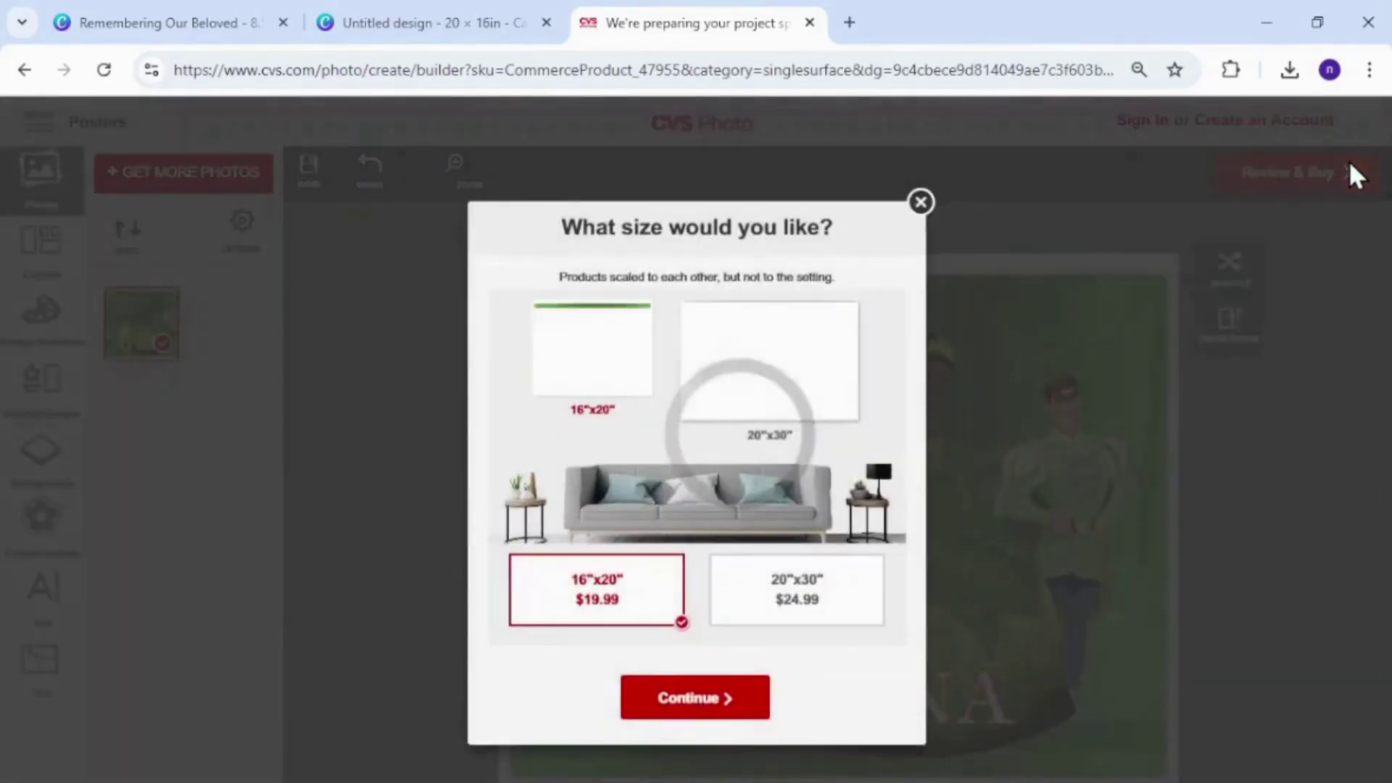
pyautogui.click(920, 206)
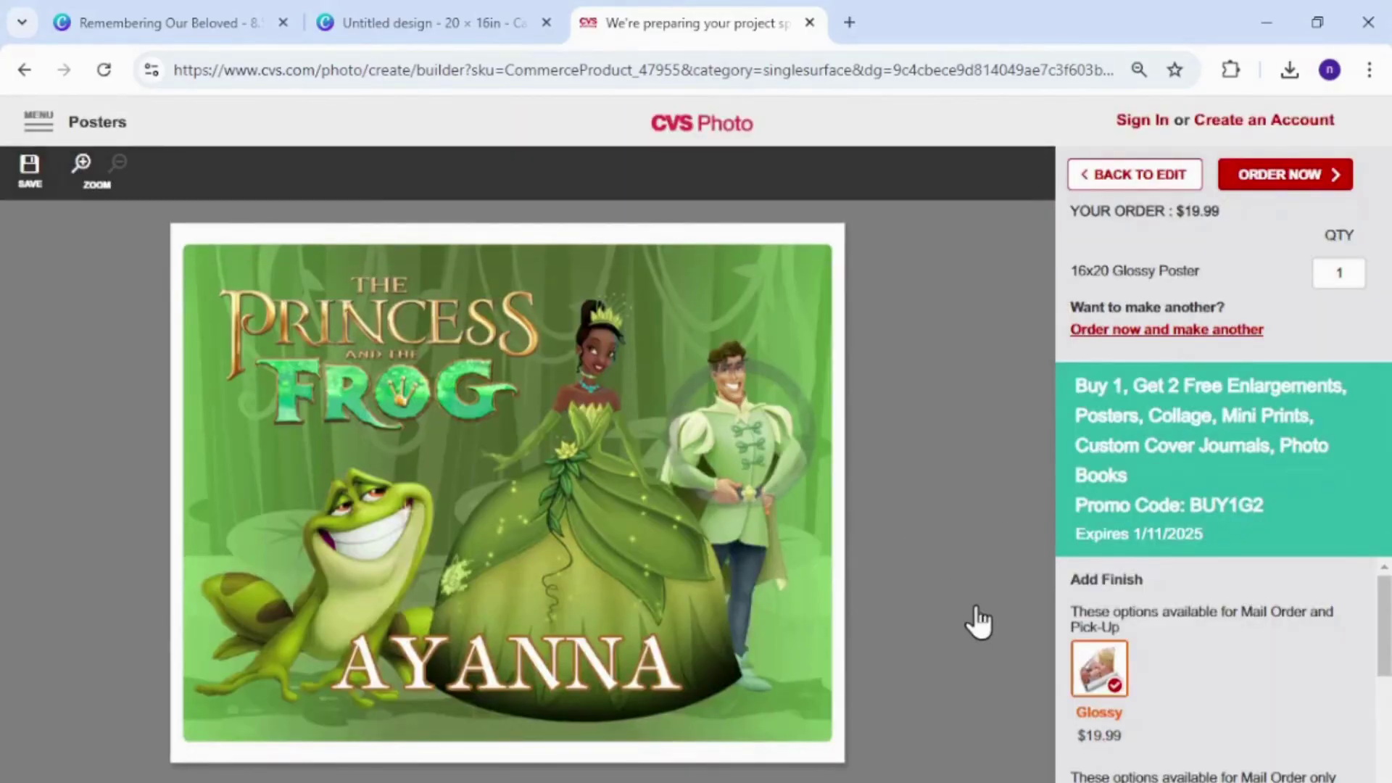
pyautogui.click(810, 23)
pyautogui.click(906, 211)
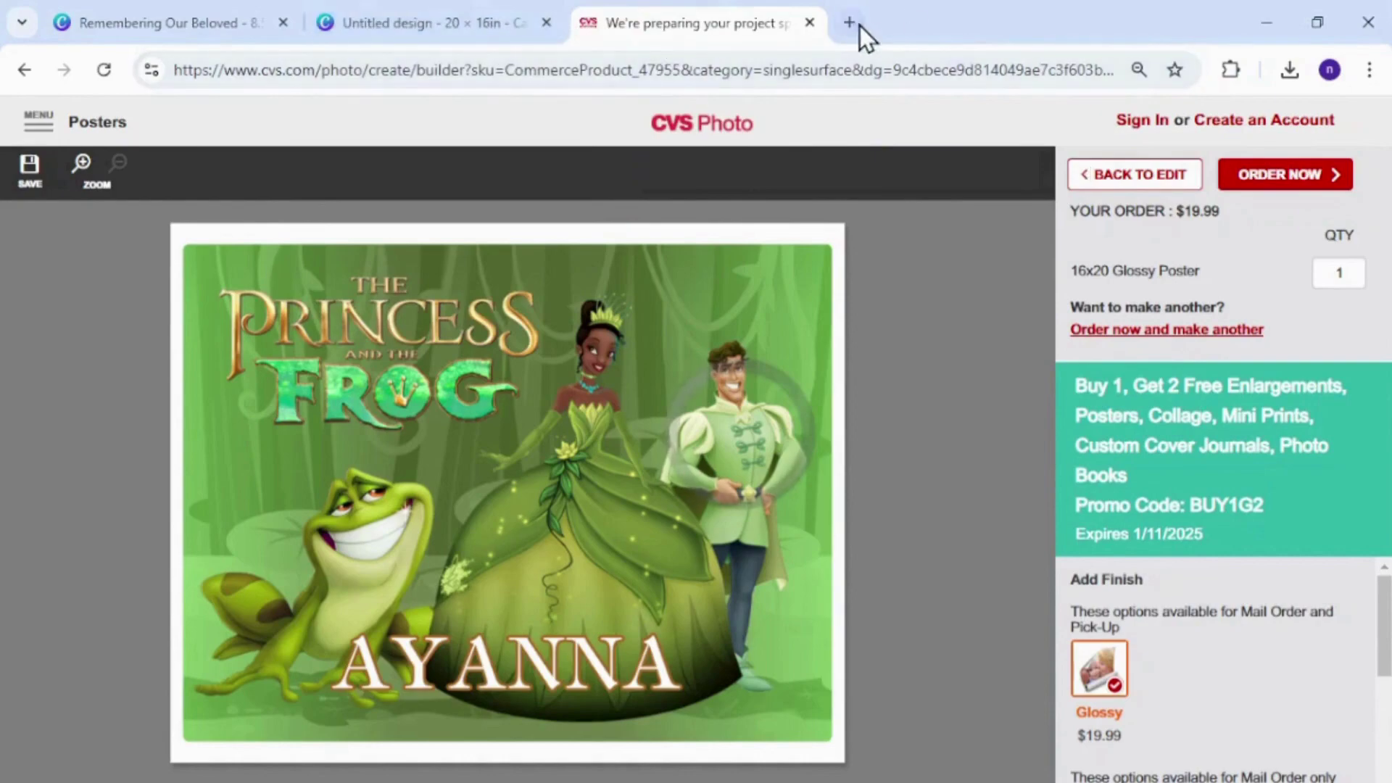
# - Return to the Full Photo poster options and start a new 16"x20" Glossy poster with the landscape layout
pyautogui.click(851, 25)
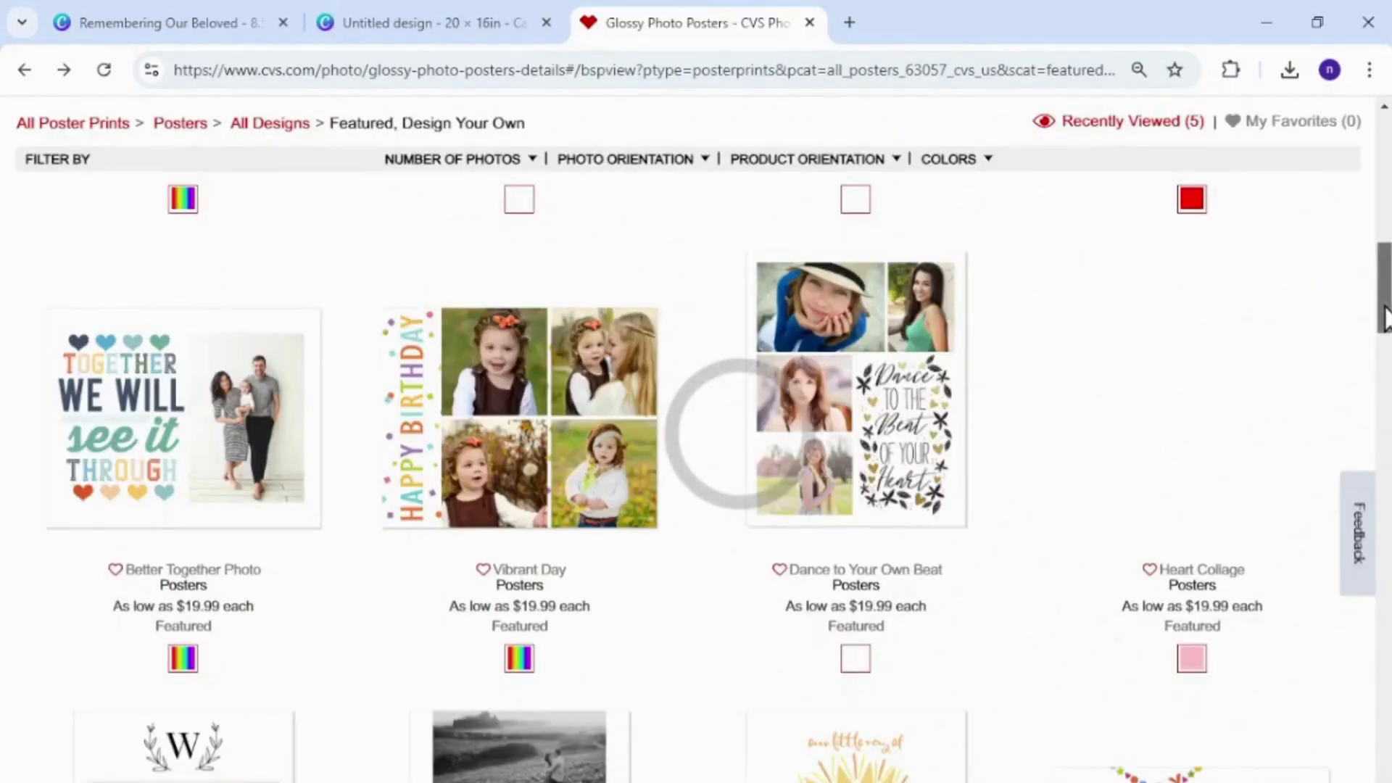
pyautogui.moveTo(1383, 319); pyautogui.dragTo(1383, 246)
pyautogui.click(120, 522)
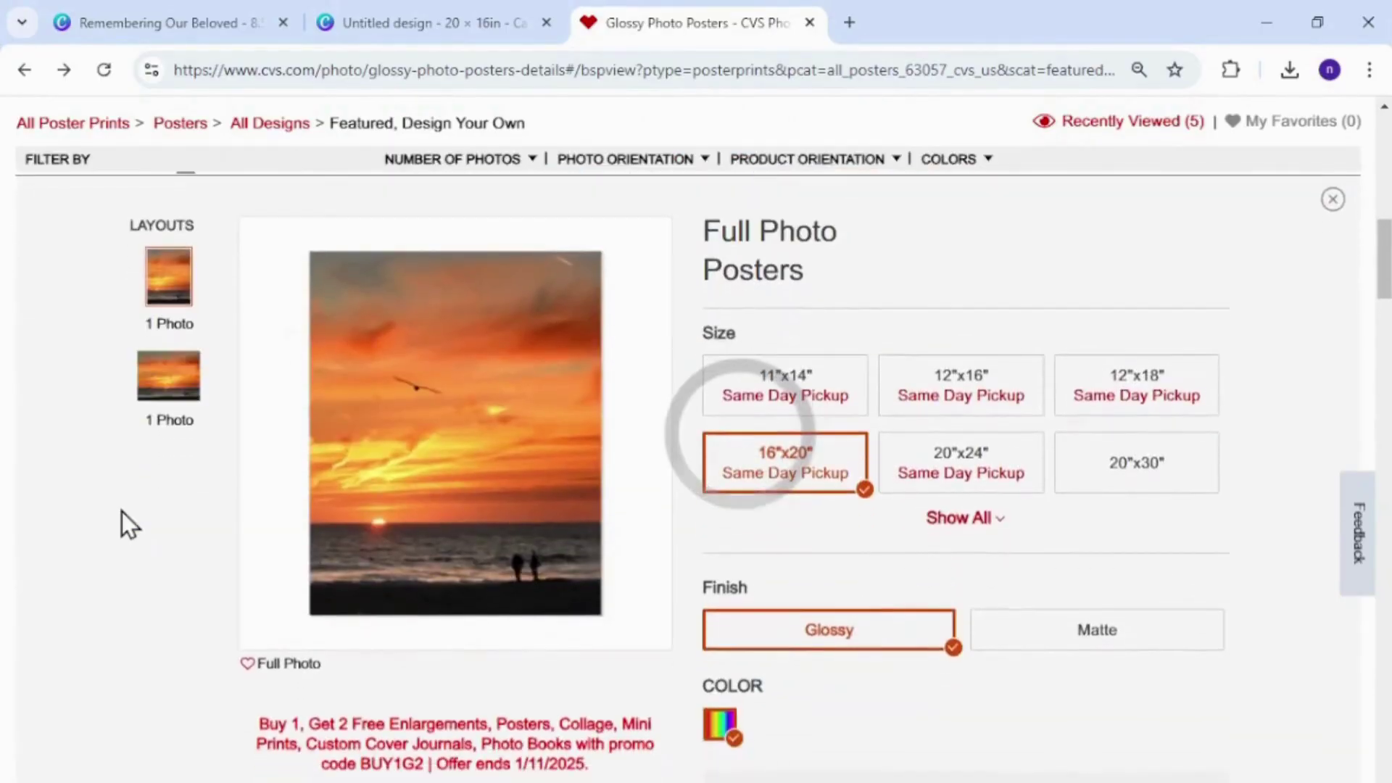
pyautogui.click(171, 384)
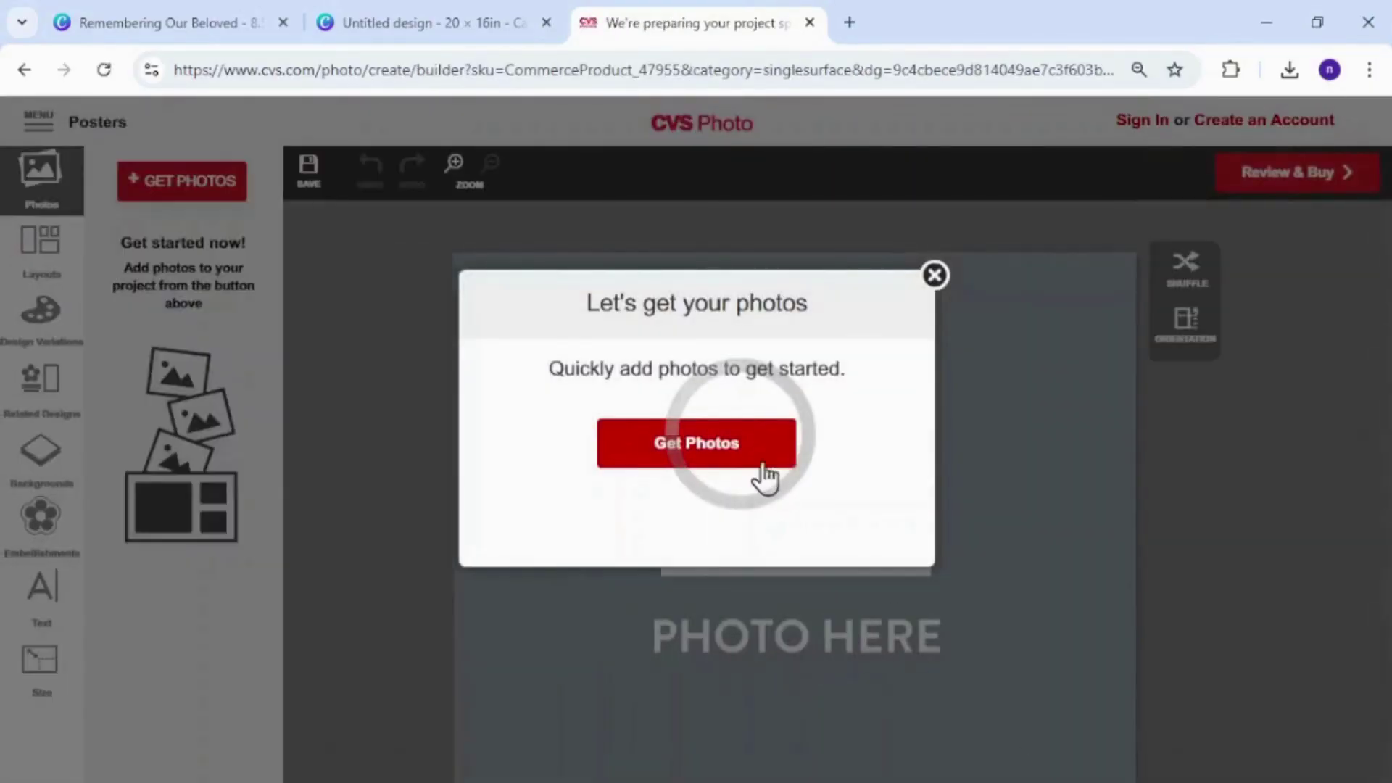
# - Upload Untitled design (69) from the Downloads folder and place it in the new landscape poster project
pyautogui.click(653, 444)
pyautogui.click(616, 534)
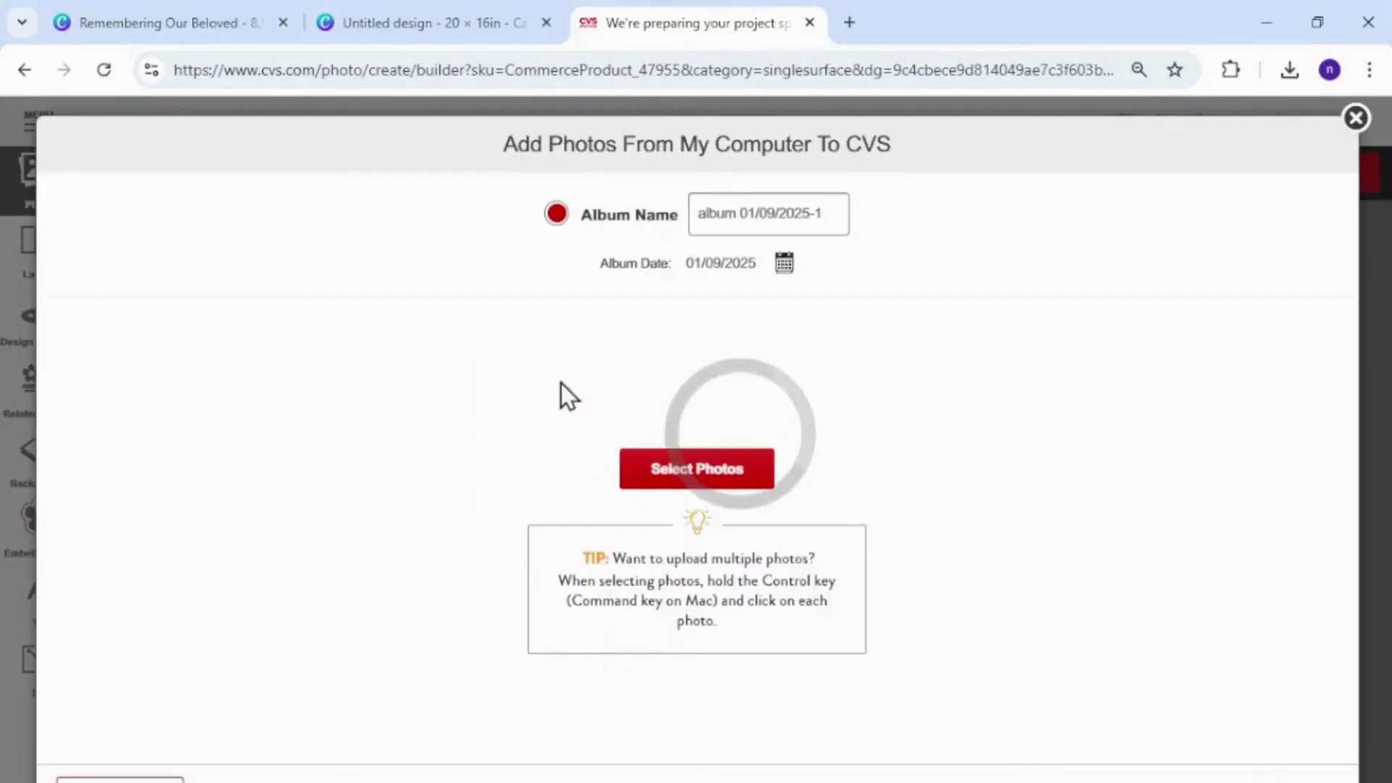
pyautogui.click(724, 470)
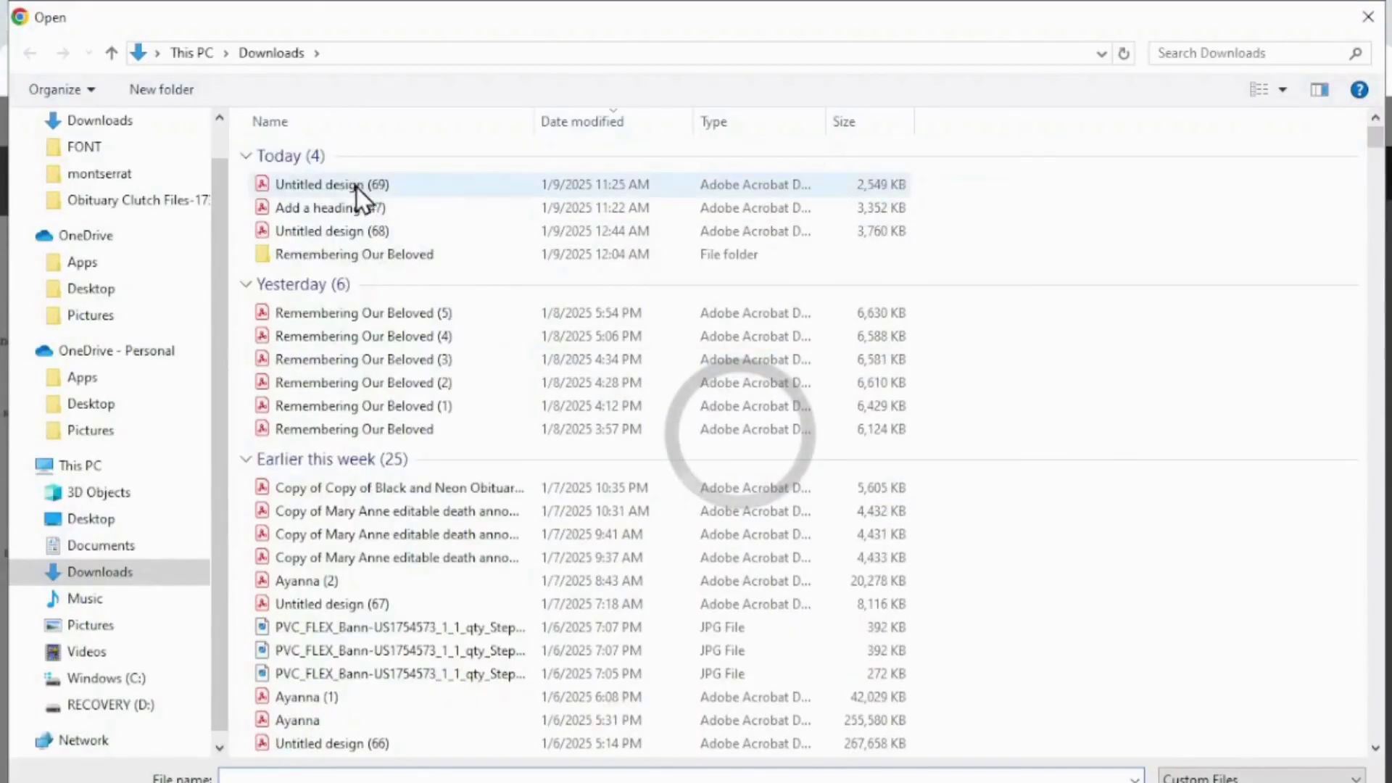
pyautogui.click(355, 185)
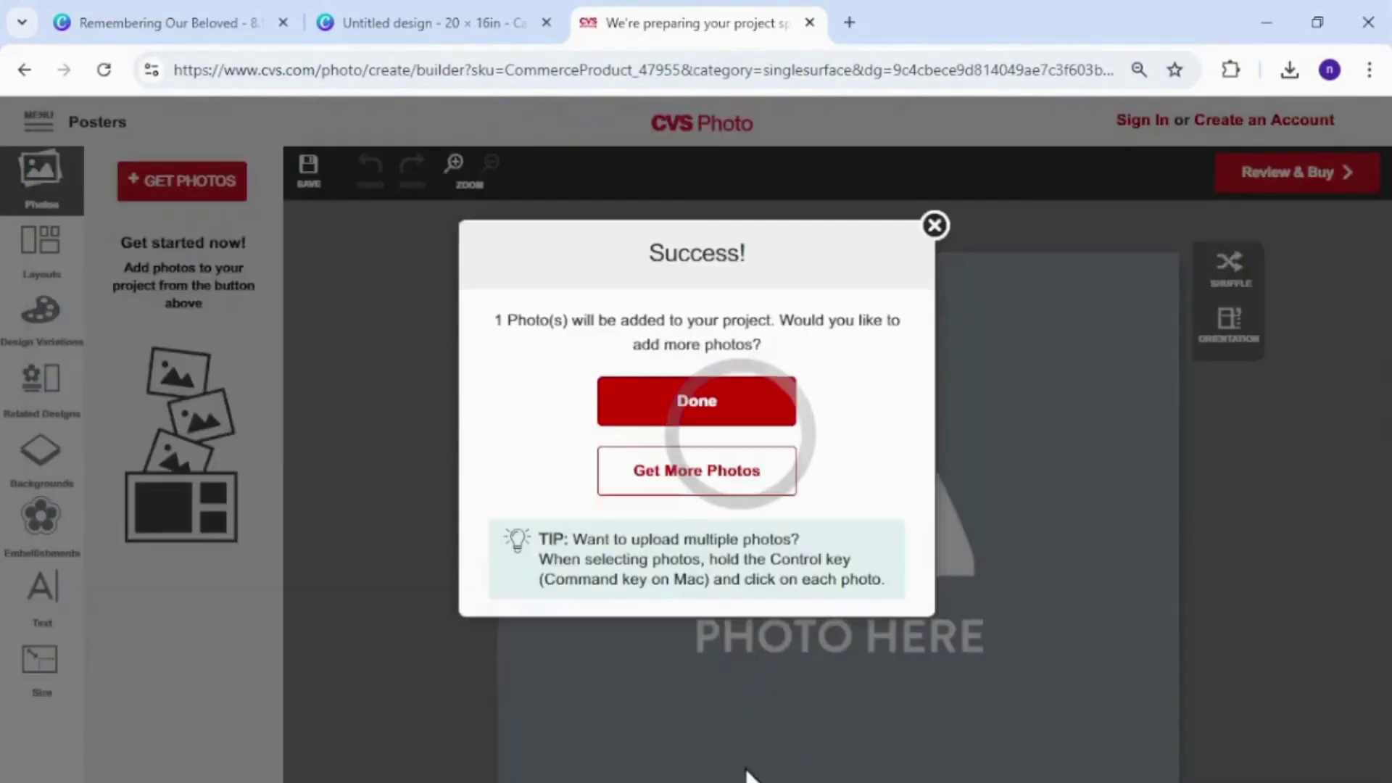
pyautogui.click(736, 399)
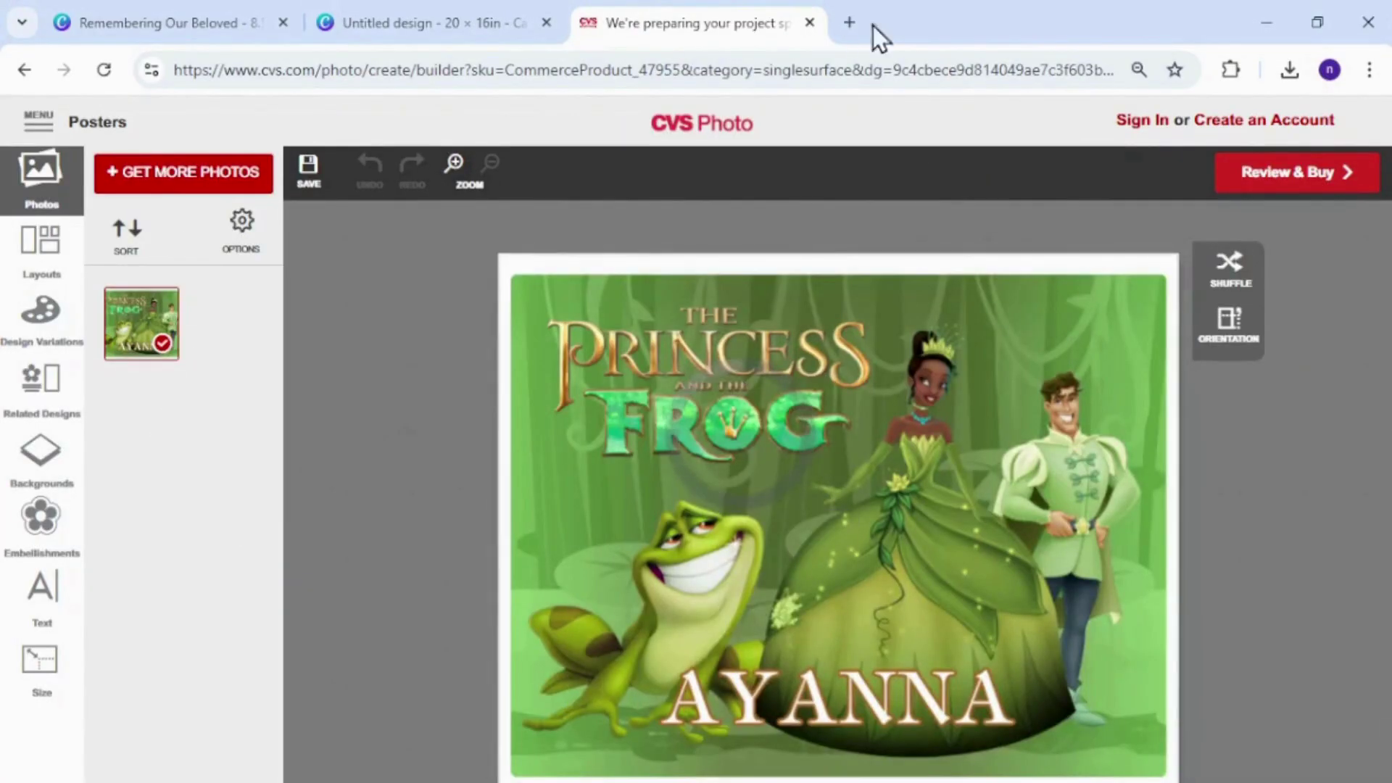
# - Toggle the poster to portrait and back to landscape, then open the 16x20 Glossy Poster's order review
pyautogui.click(1226, 328)
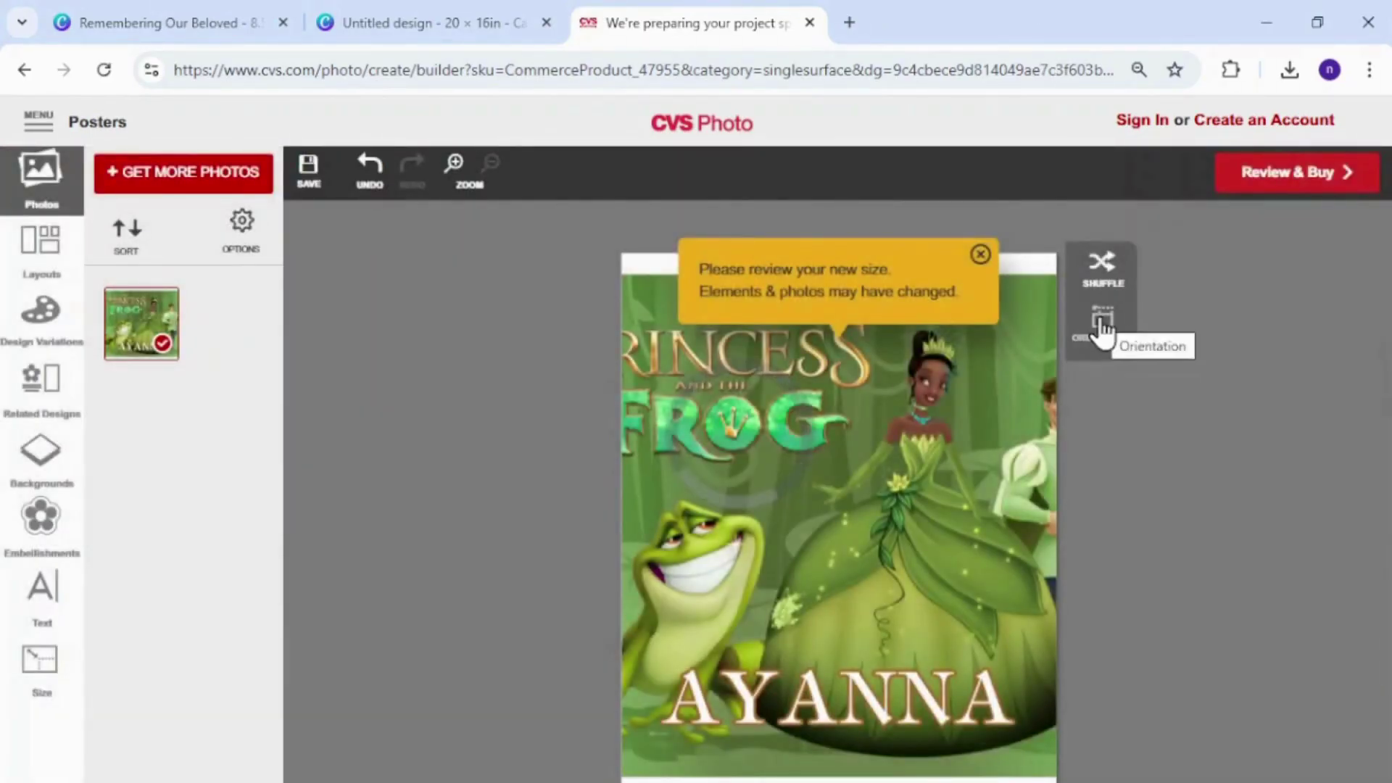
pyautogui.click(1096, 323)
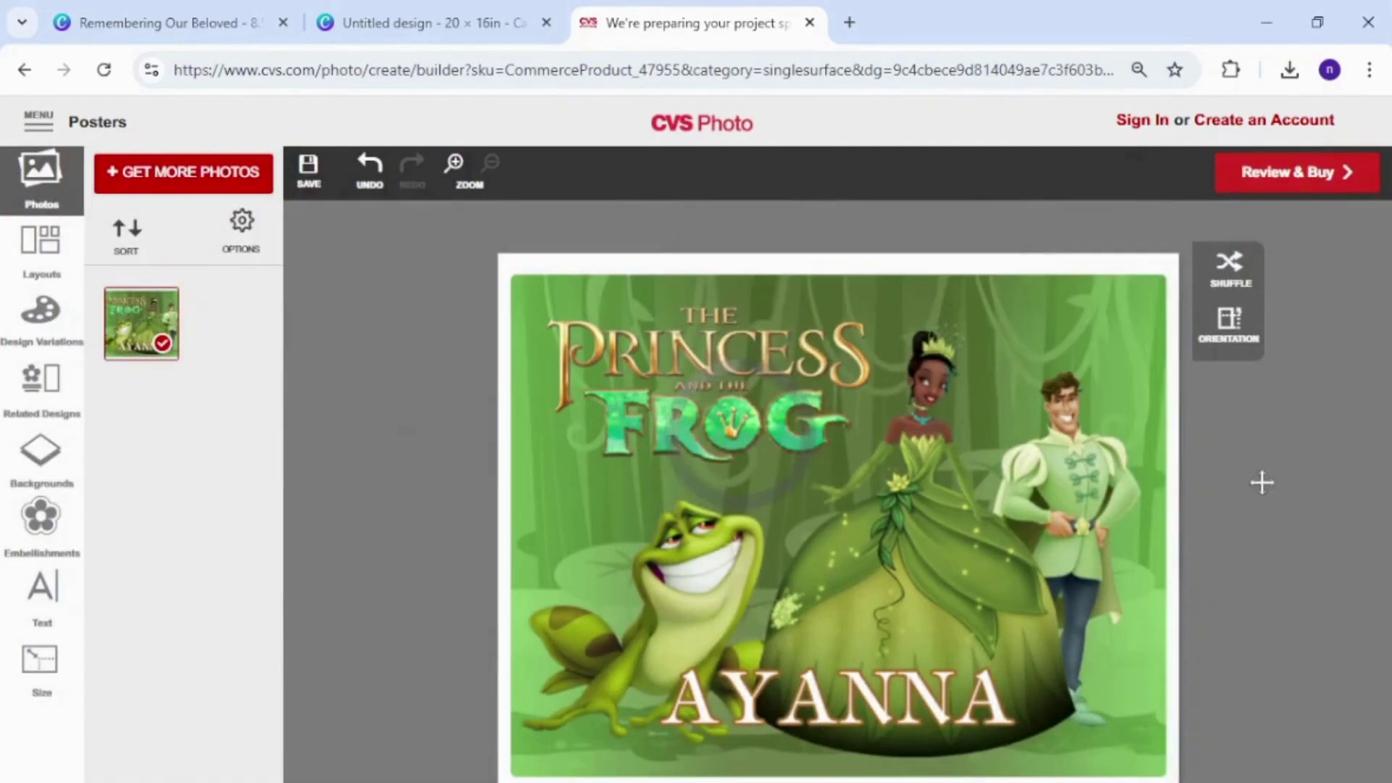
pyautogui.click(1348, 171)
pyautogui.click(921, 203)
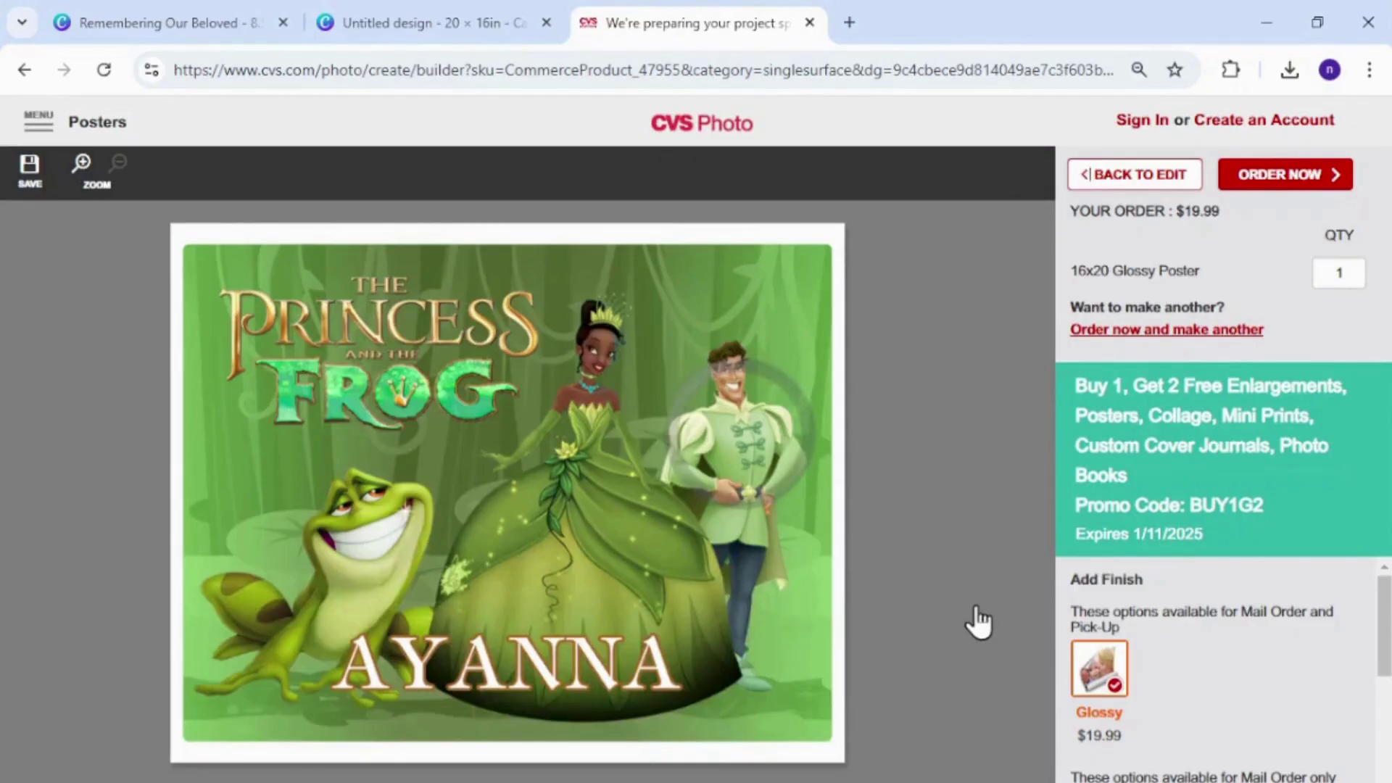
pyautogui.click(812, 22)
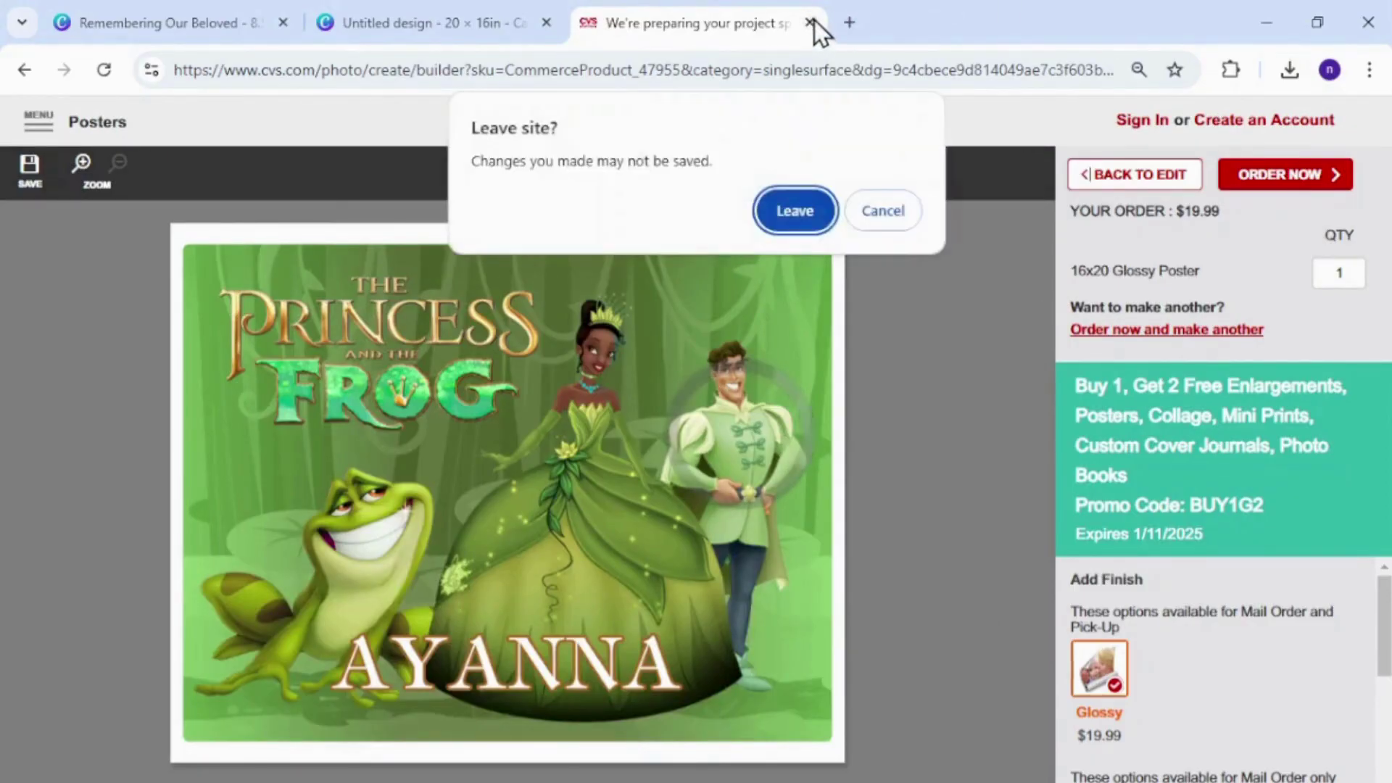
pyautogui.click(906, 214)
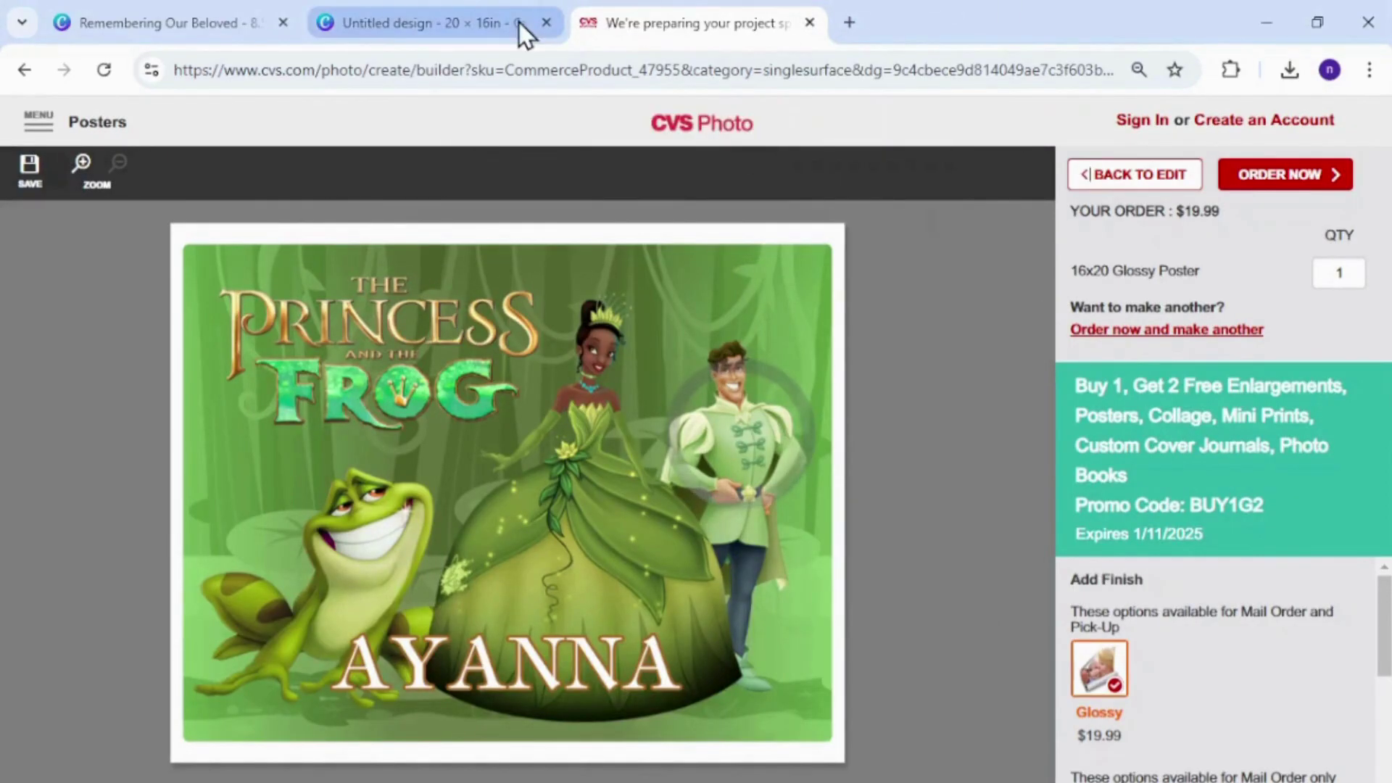